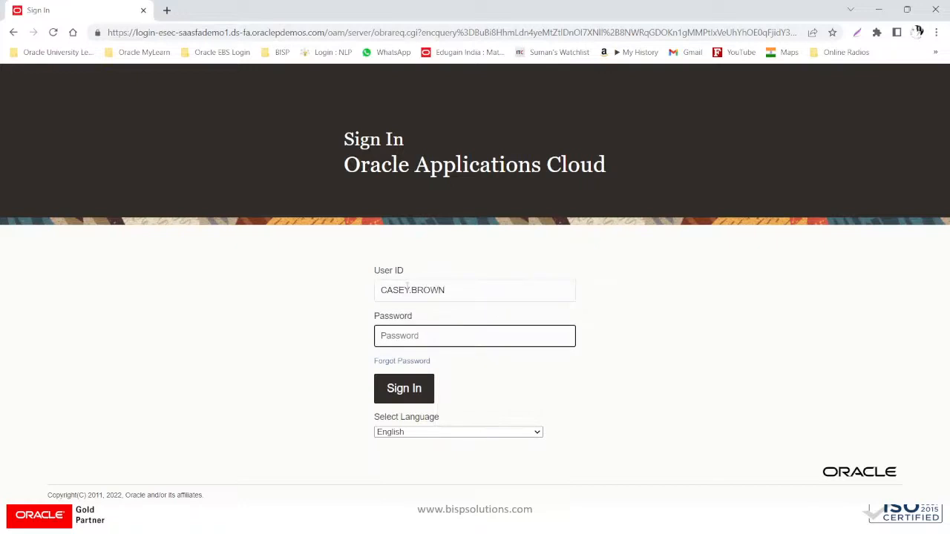
Enter the account password for the prefilled user and sign in to Oracle Applications Cloud
key(super+v)
scroll(428, 292, down, 1)
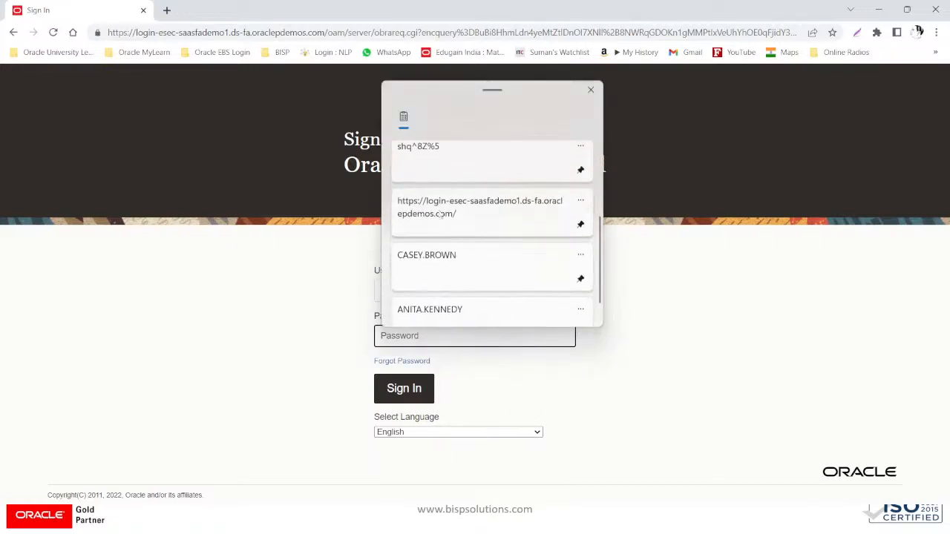
click(438, 161)
click(417, 391)
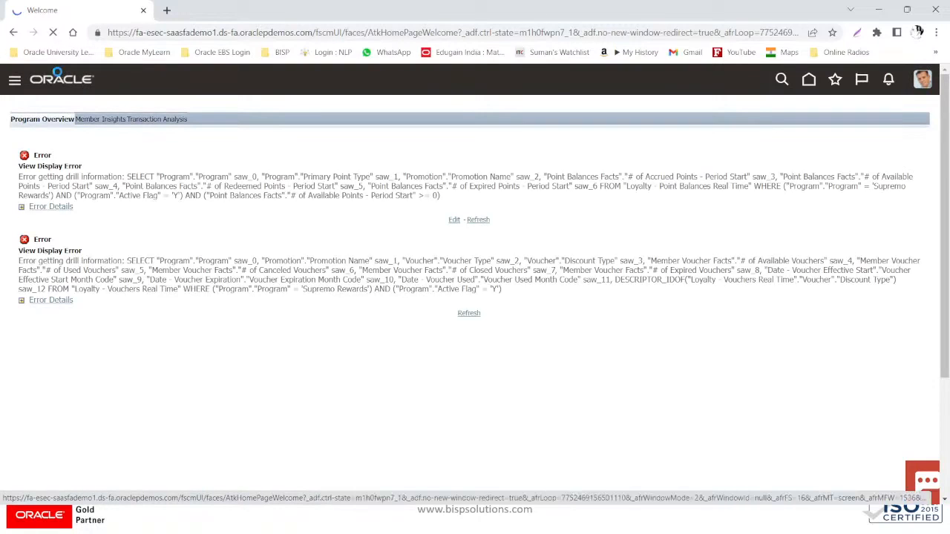
Go to the home page and open the Assets work area under Fixed Assets
click(56, 72)
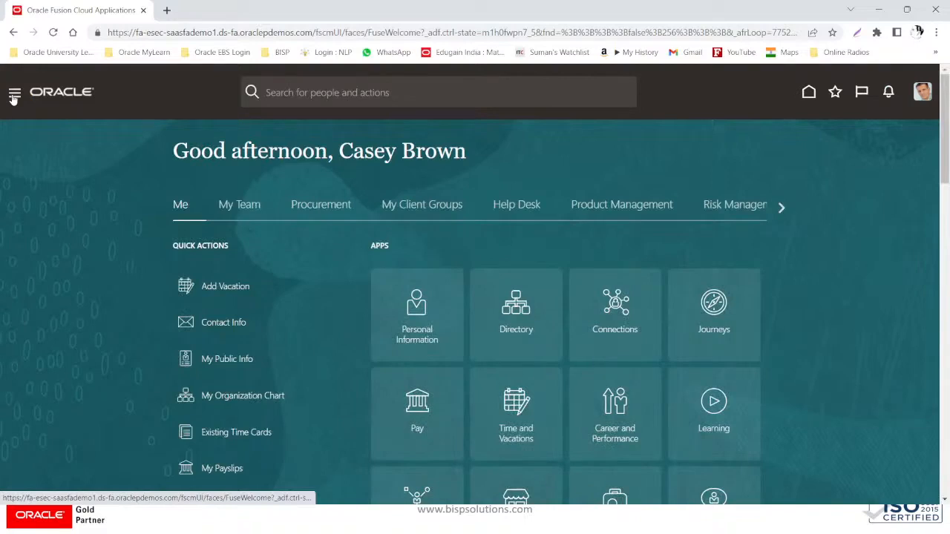
click(14, 96)
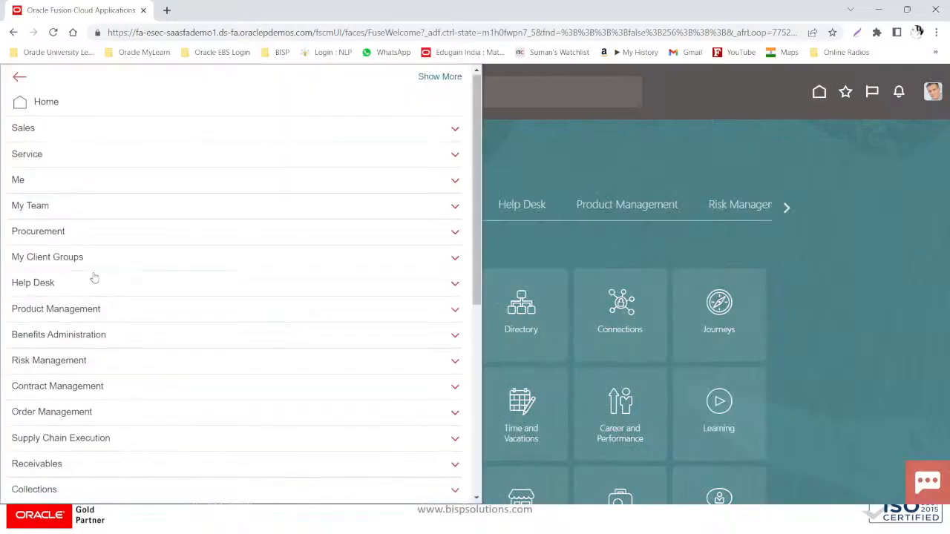
scroll(93, 277, down, 4)
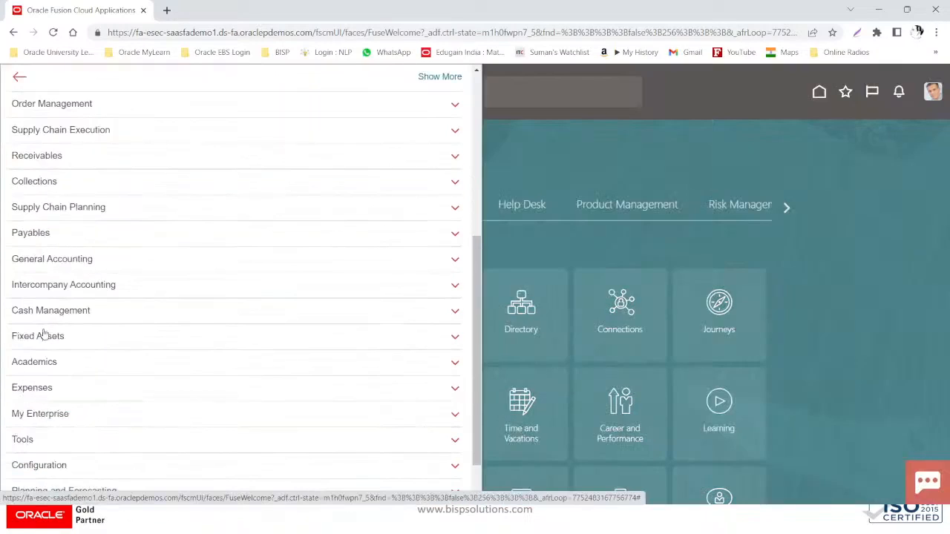
click(45, 334)
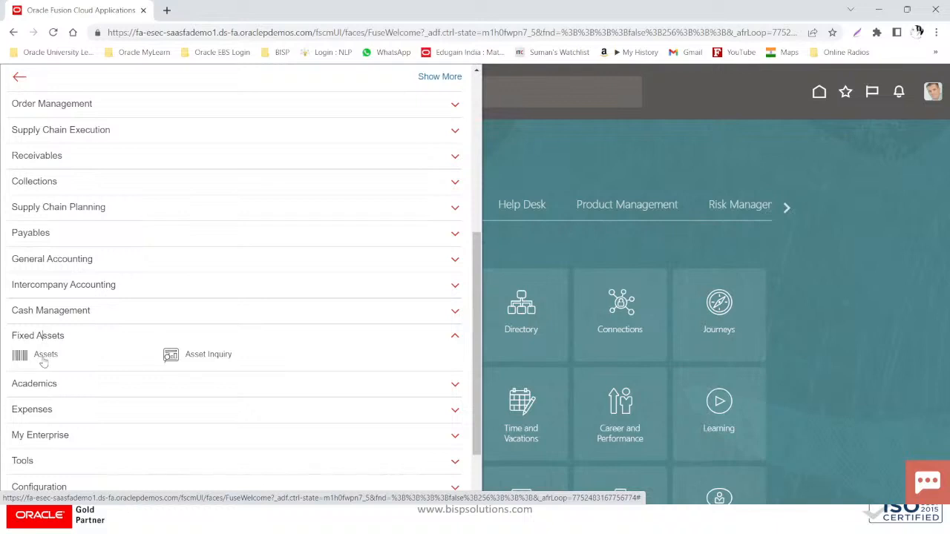
click(44, 358)
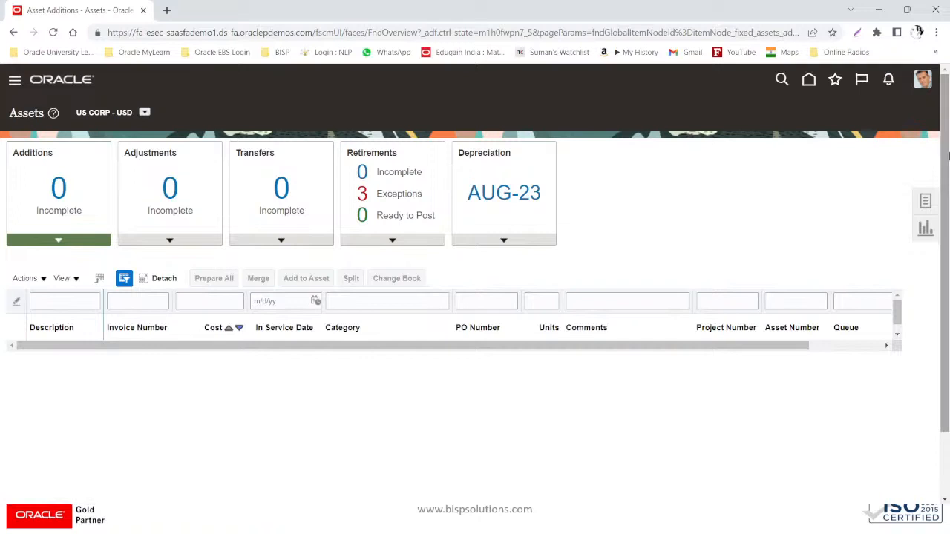
Examine the asset books available for selection in the Assets work area
click(925, 202)
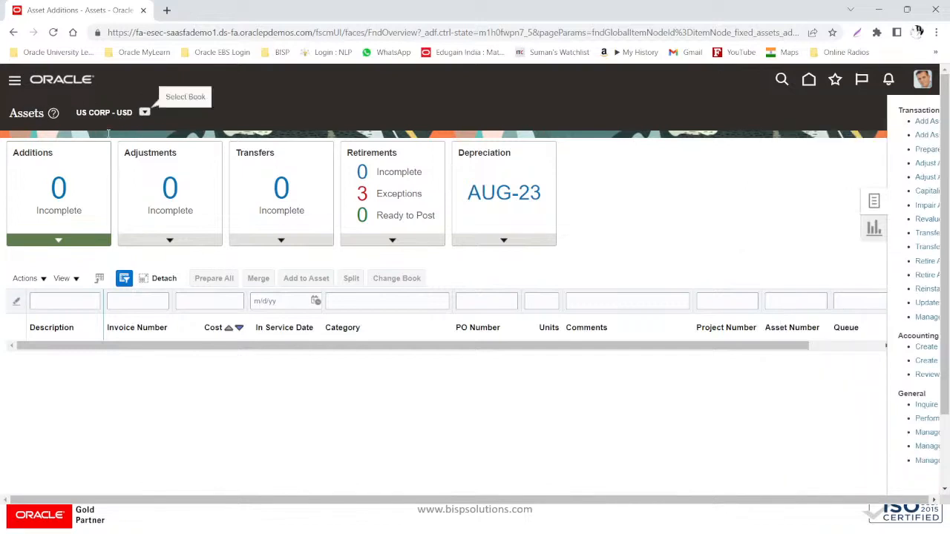
click(145, 112)
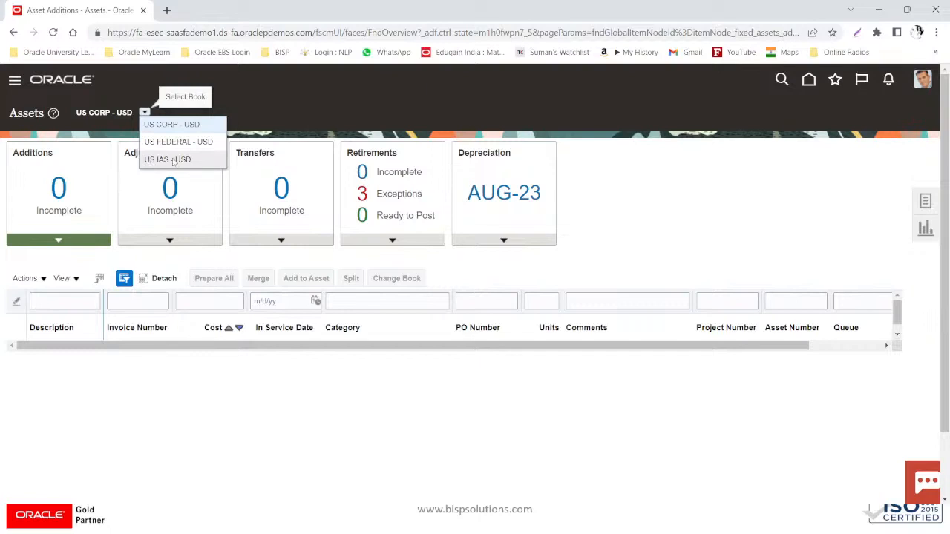
click(250, 115)
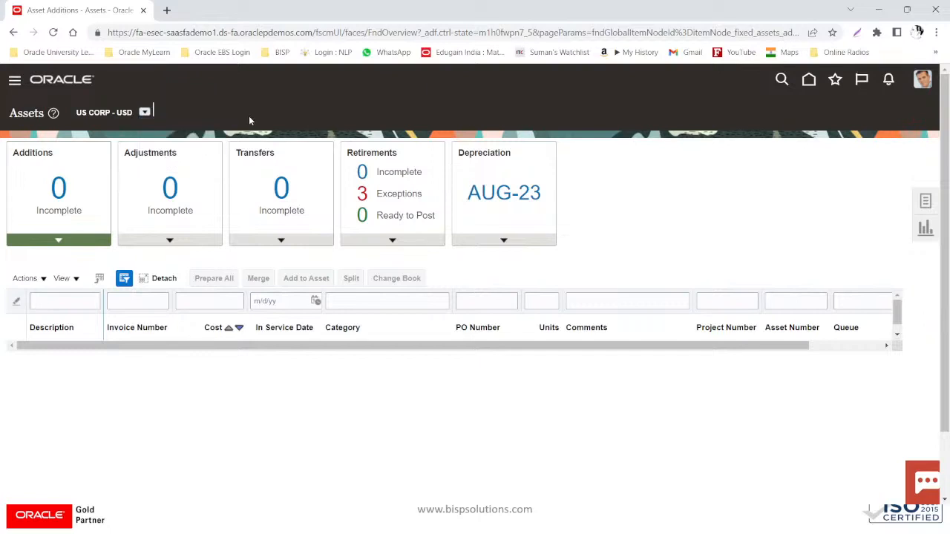
click(146, 115)
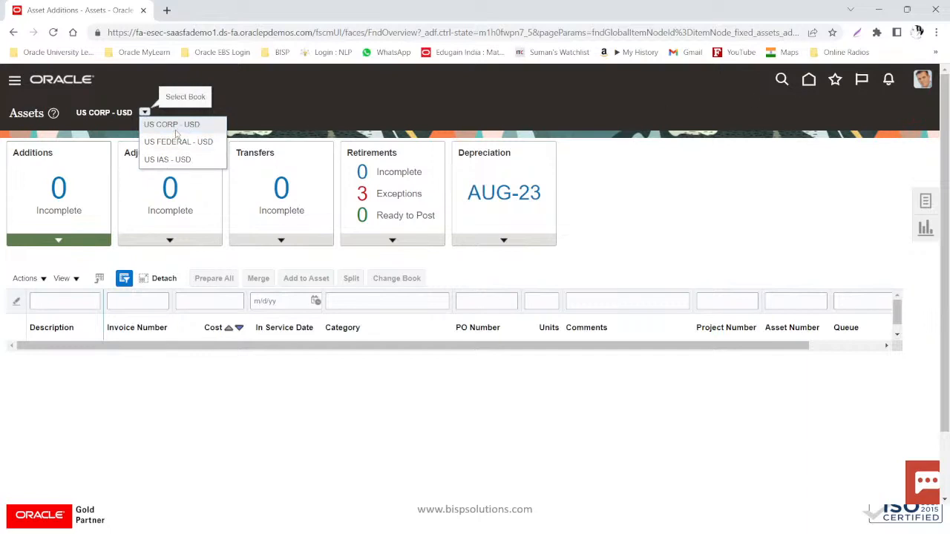
click(574, 115)
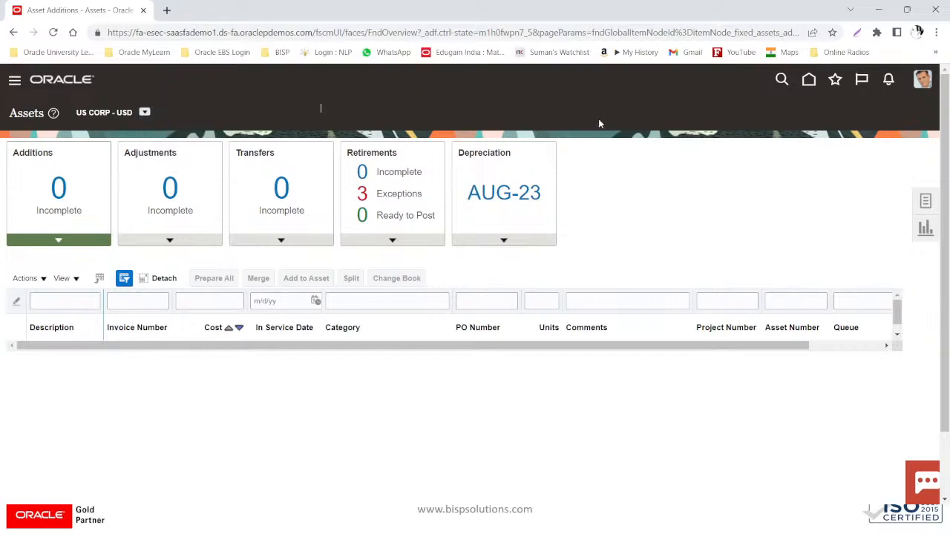
Open the Perform What-if Analysis task for the US CORP book
click(926, 208)
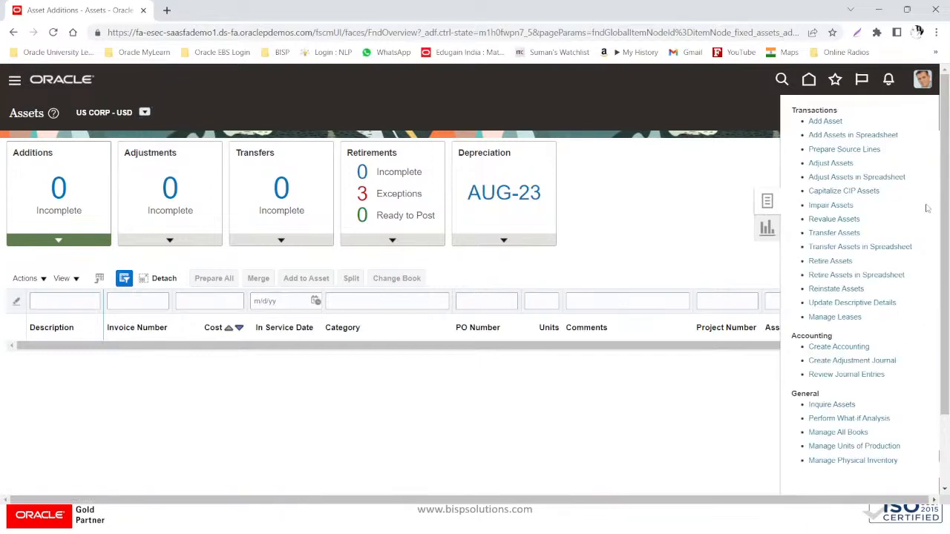
click(825, 418)
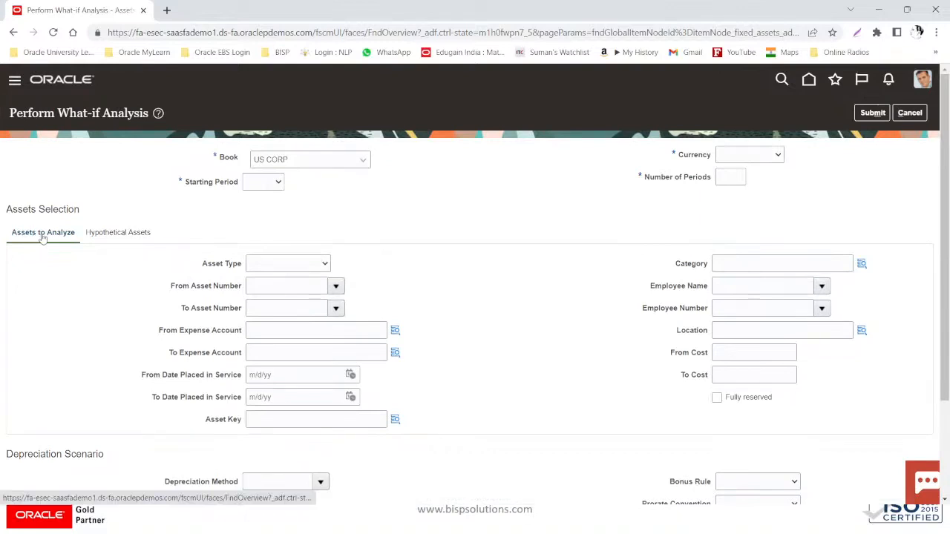
Examine the Assets to Analyze criteria, including asset number and expense account ranges, asset type options and the depreciation scenario fields
click(272, 265)
click(344, 233)
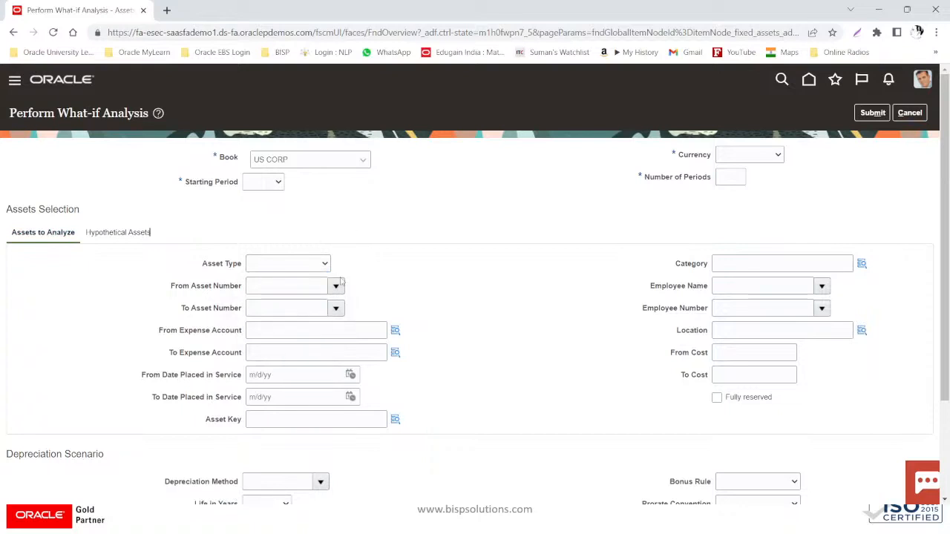
scroll(282, 355, down, 3)
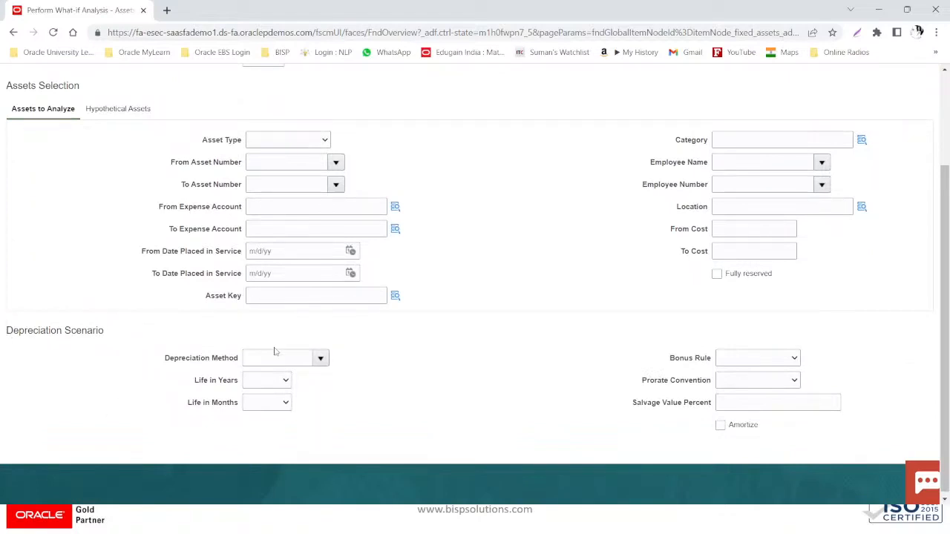
click(267, 161)
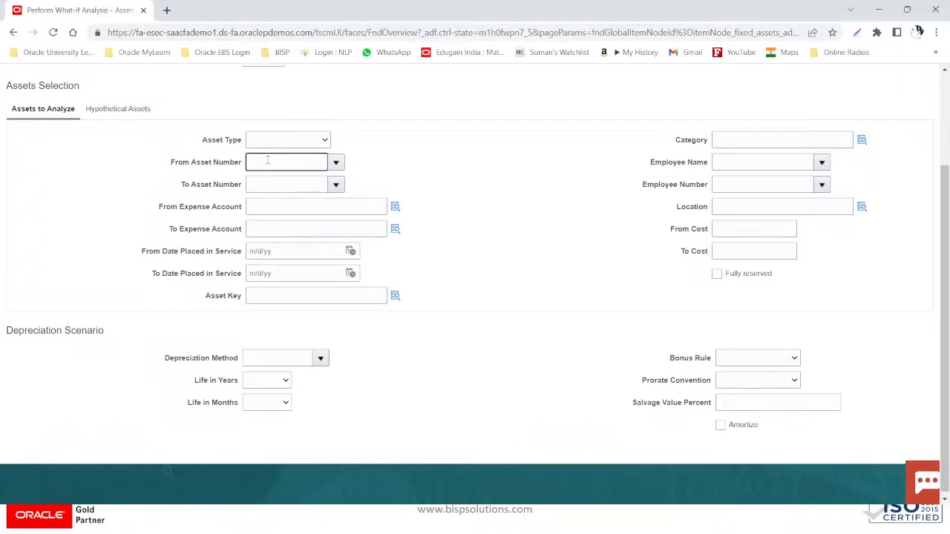
click(257, 206)
click(257, 185)
click(258, 159)
click(254, 188)
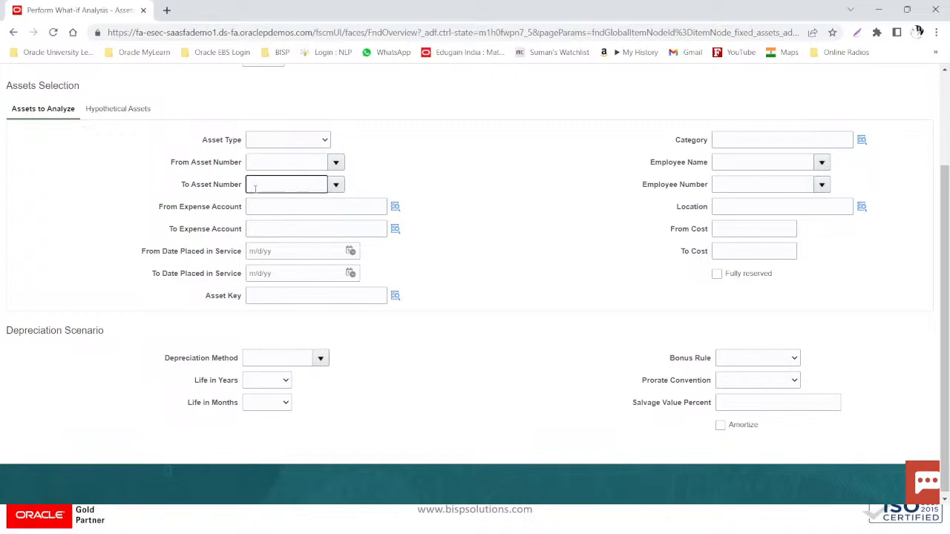
click(268, 230)
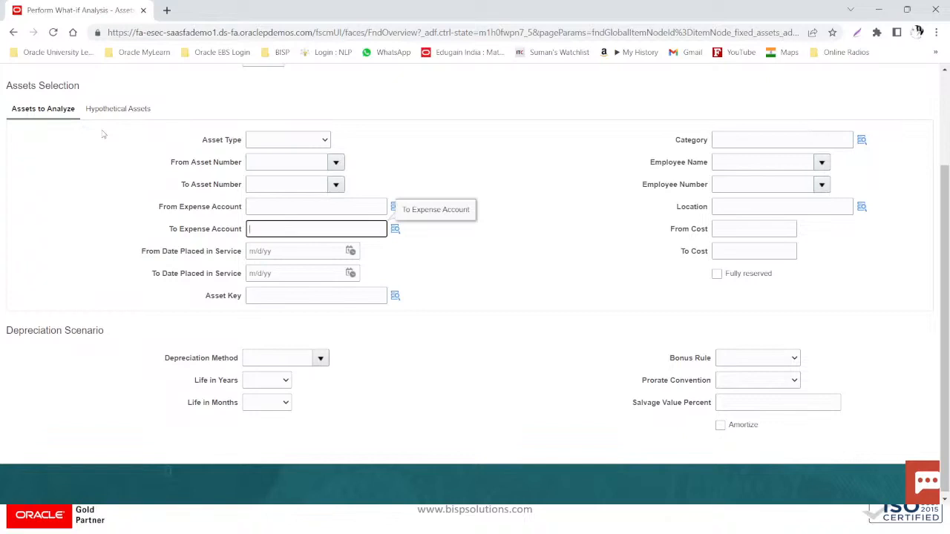
click(284, 159)
click(271, 184)
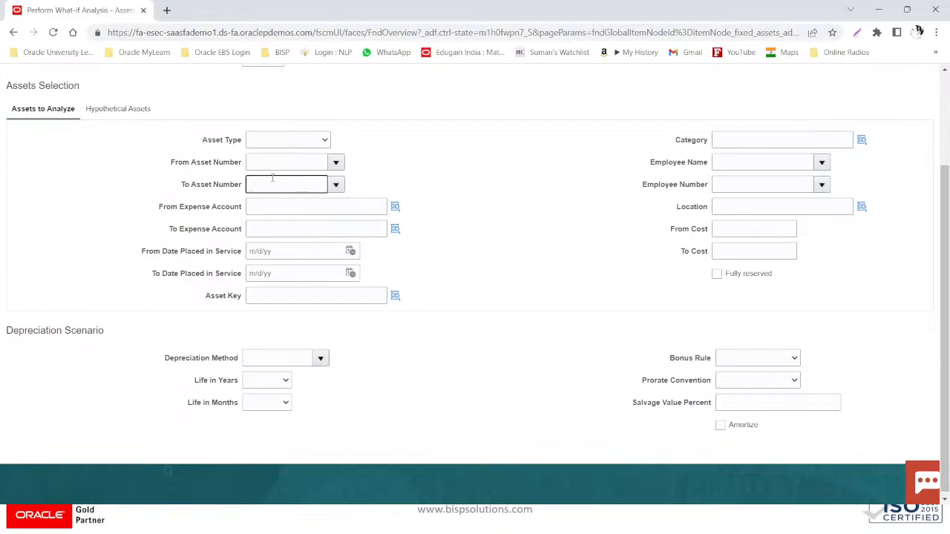
click(317, 145)
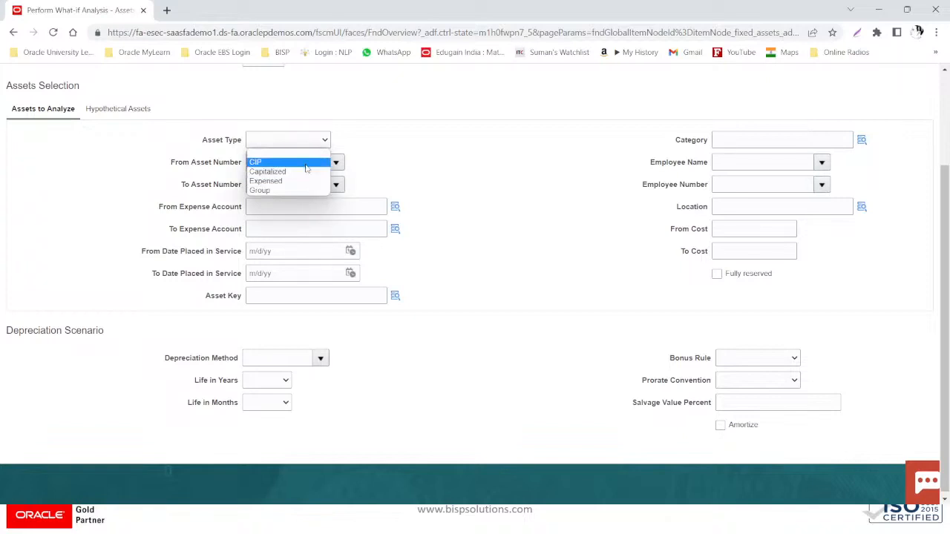
click(445, 142)
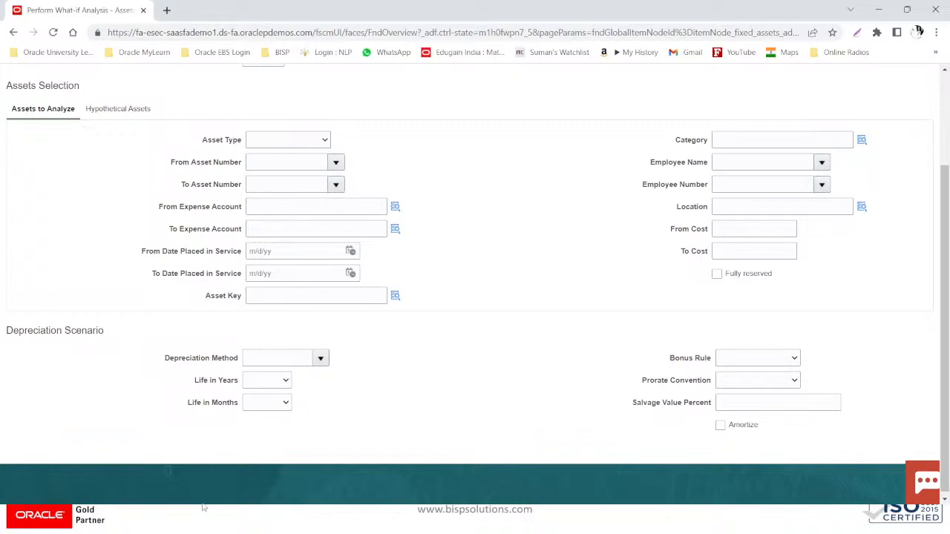
Switch the assets selection to Hypothetical Assets and set the book to US FEDERAL
click(112, 106)
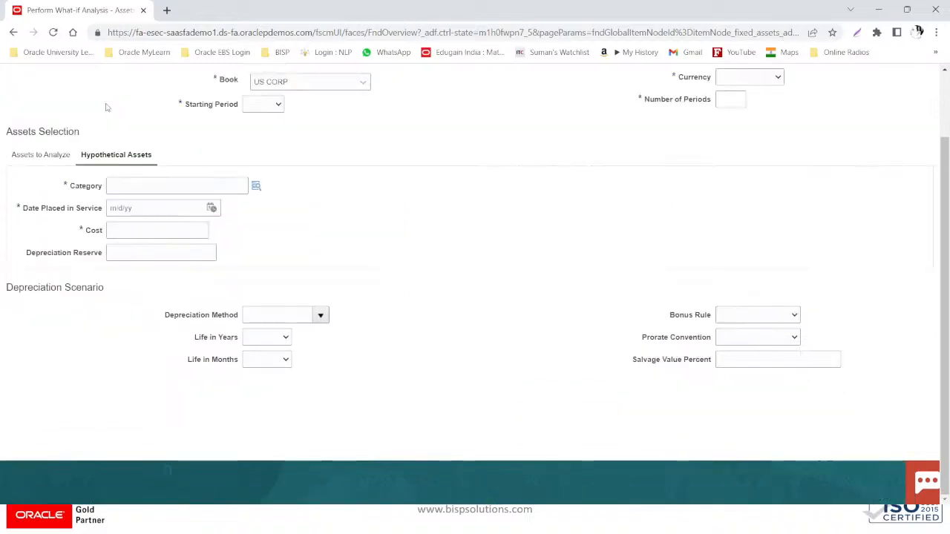
scroll(277, 309, up, 1)
click(301, 155)
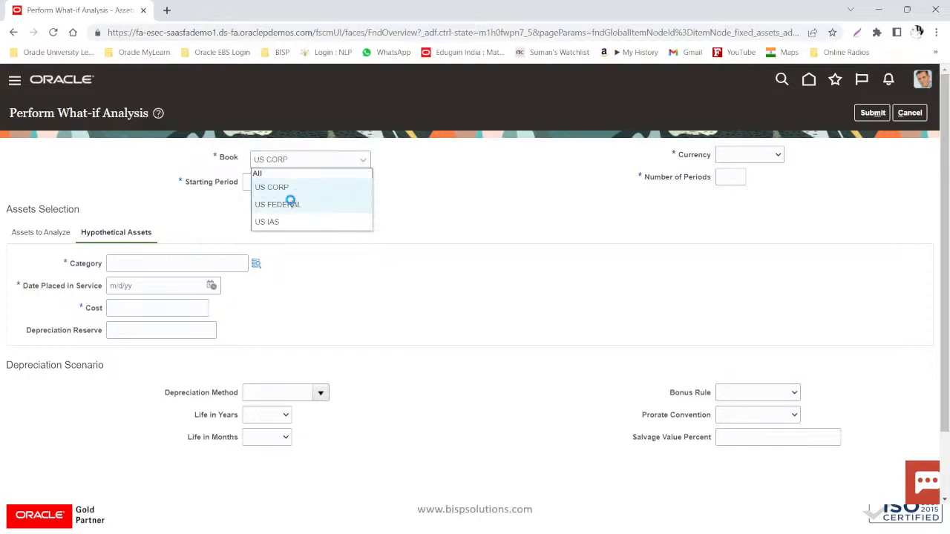
click(290, 203)
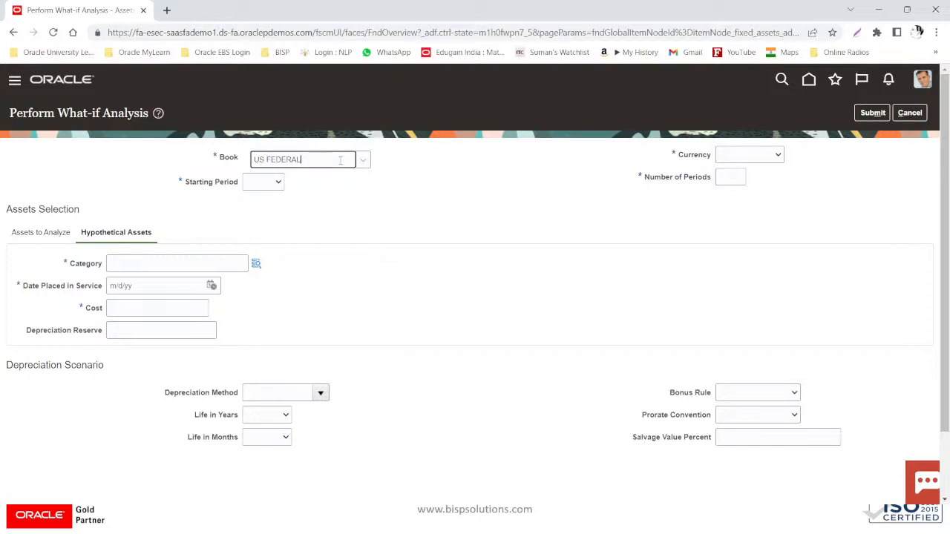
Set the analysis currency to USD - US Dollar and the number of periods to 12
click(751, 160)
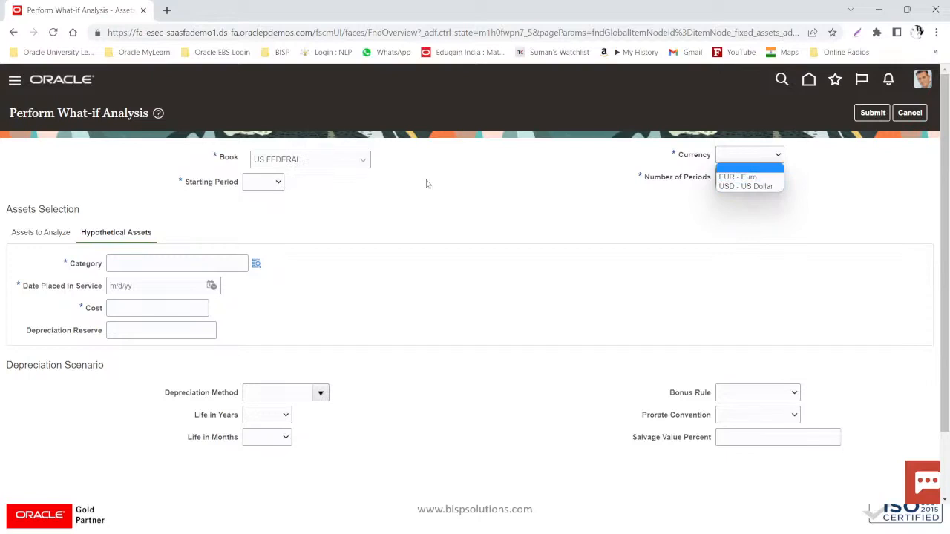
click(737, 186)
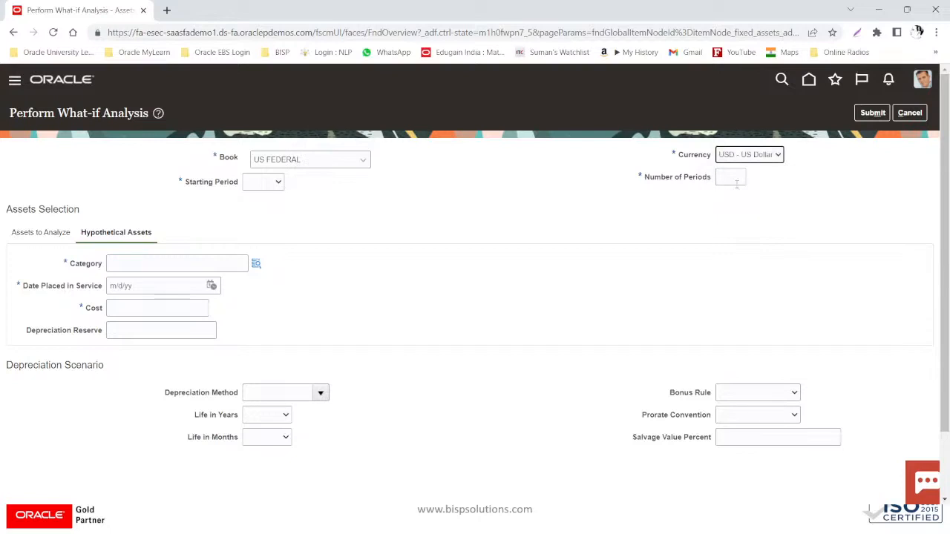
click(735, 178)
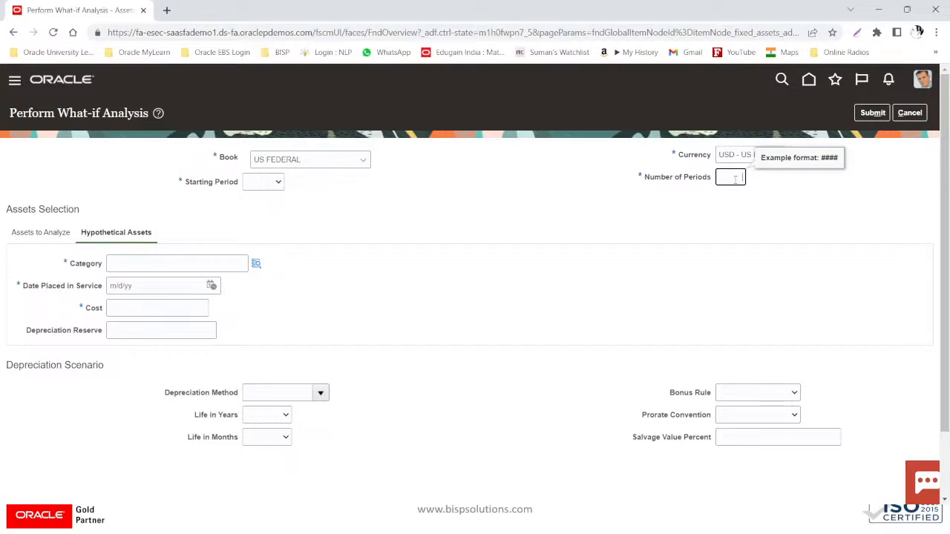
text(12)
Set the starting period of the what-if analysis to JUL-23
click(263, 182)
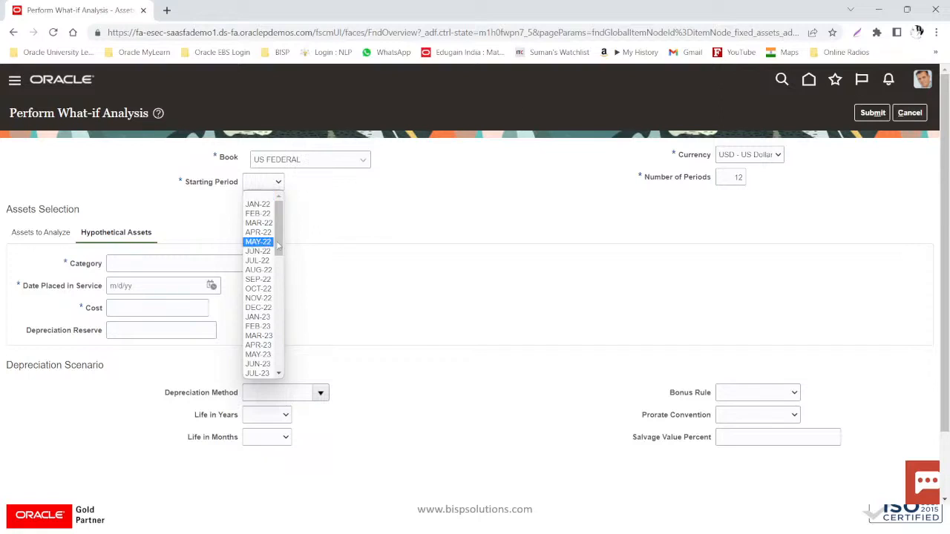
drag(279, 246, 279, 261)
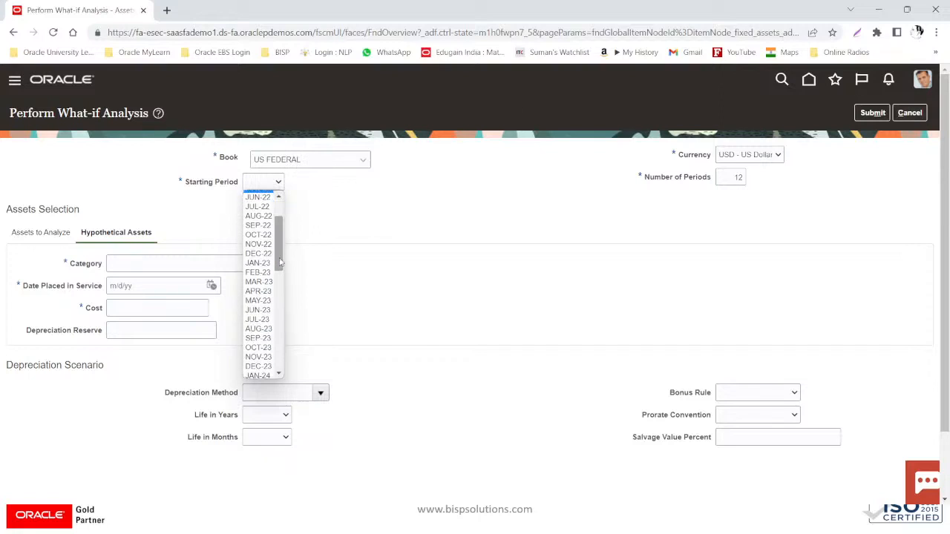
click(267, 320)
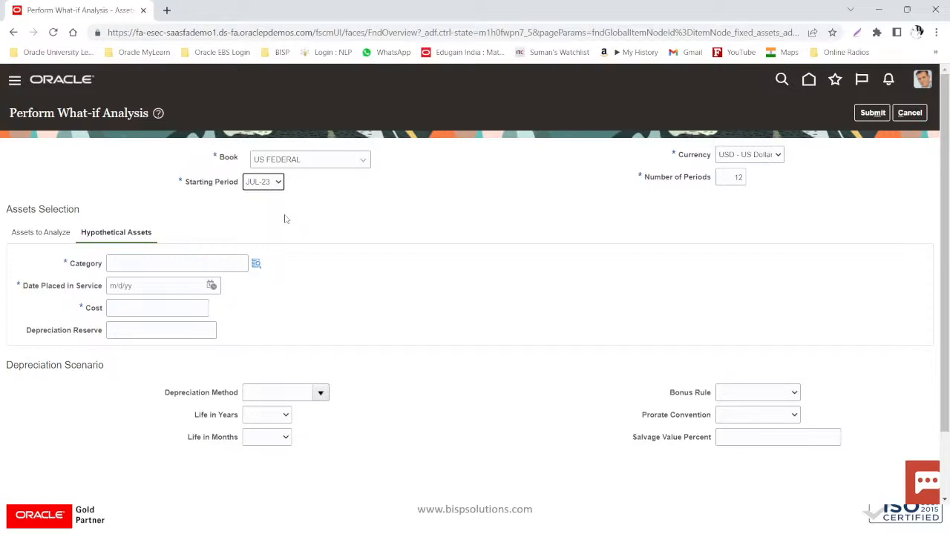
Search the asset categories and set the hypothetical asset's category to EQUIPMENT-MANUFACTURING
click(120, 262)
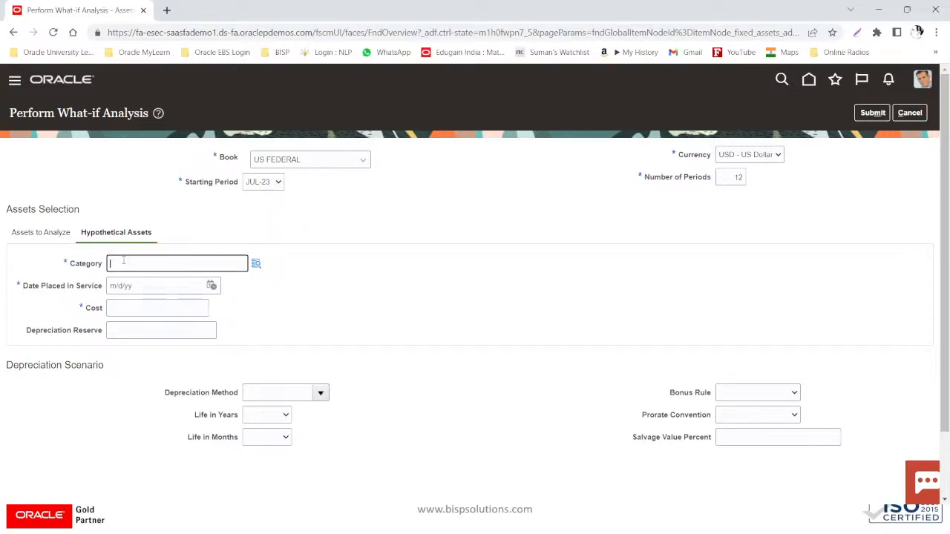
click(258, 265)
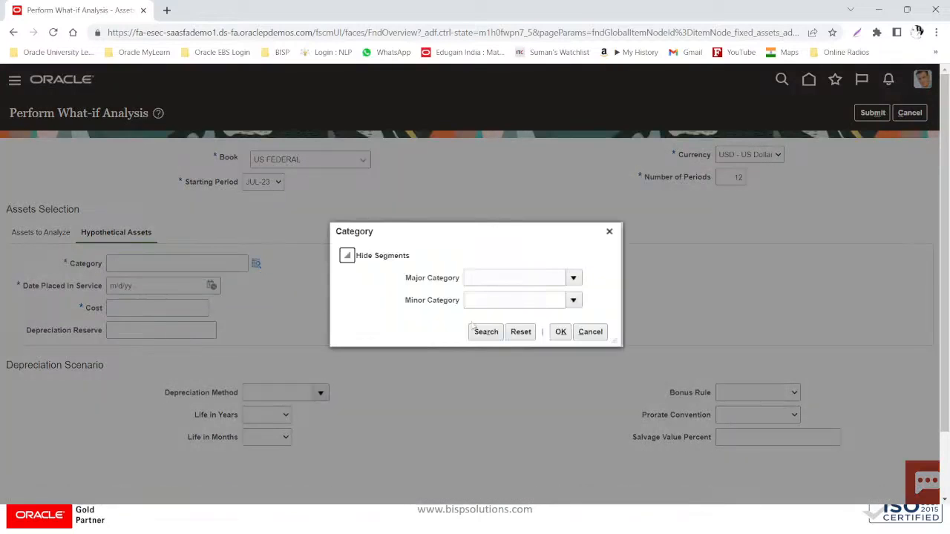
click(484, 333)
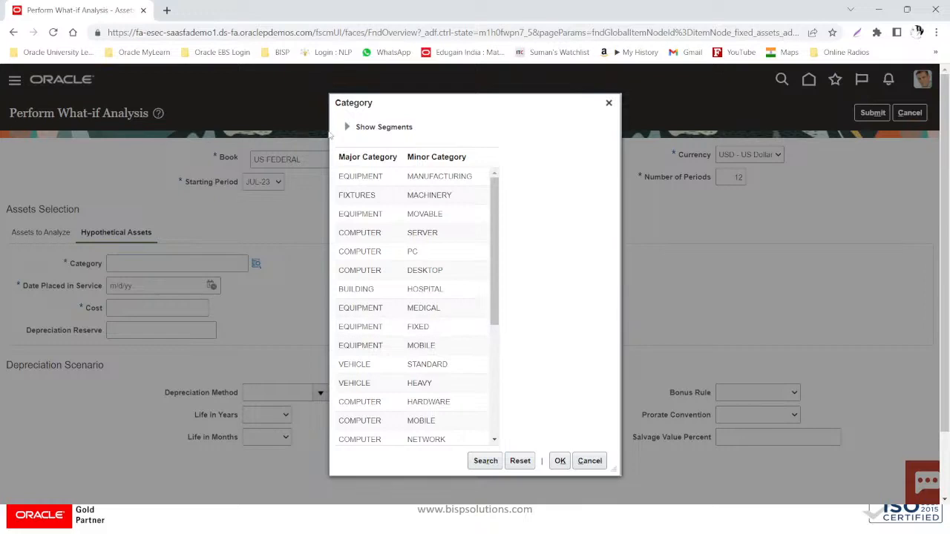
click(378, 175)
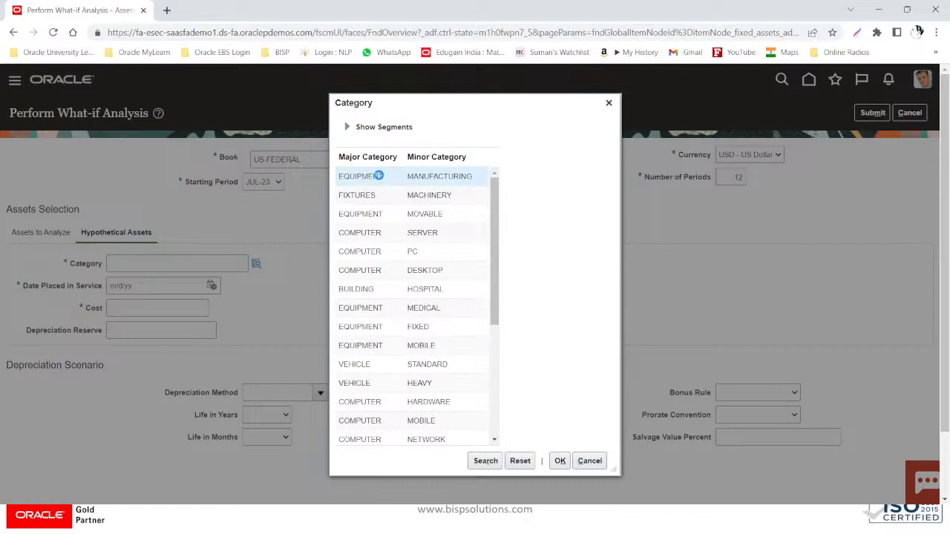
mouse_move(380, 176)
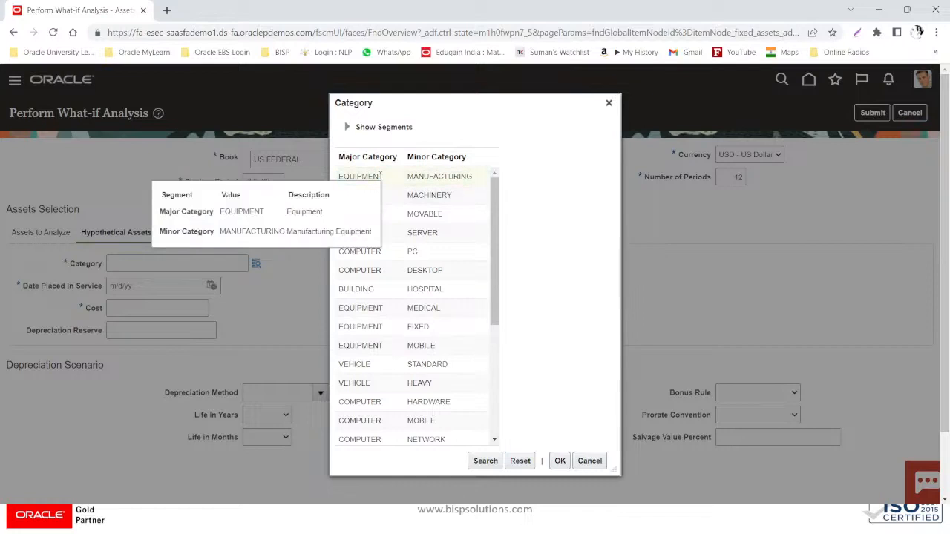
click(561, 462)
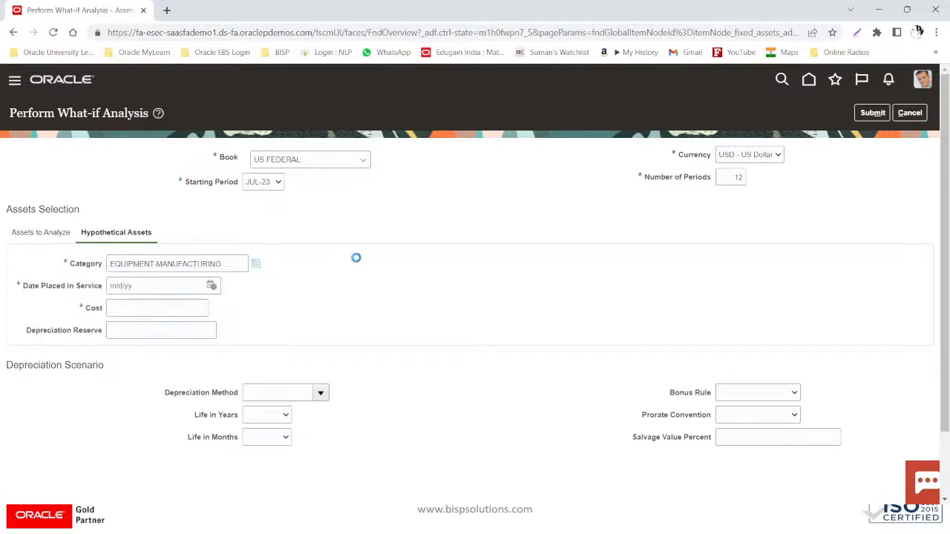
Set the hypothetical asset's date placed in service to 7/1/23
click(212, 287)
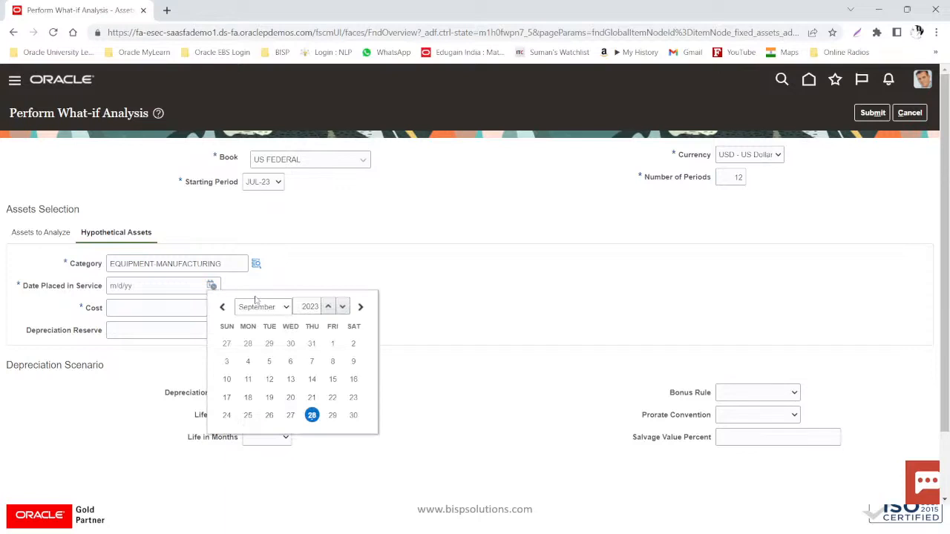
click(276, 310)
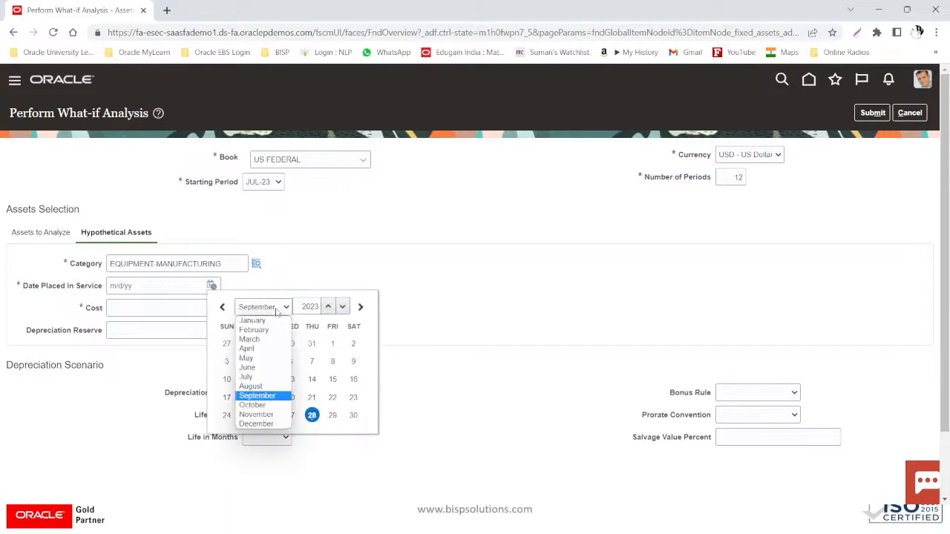
click(262, 380)
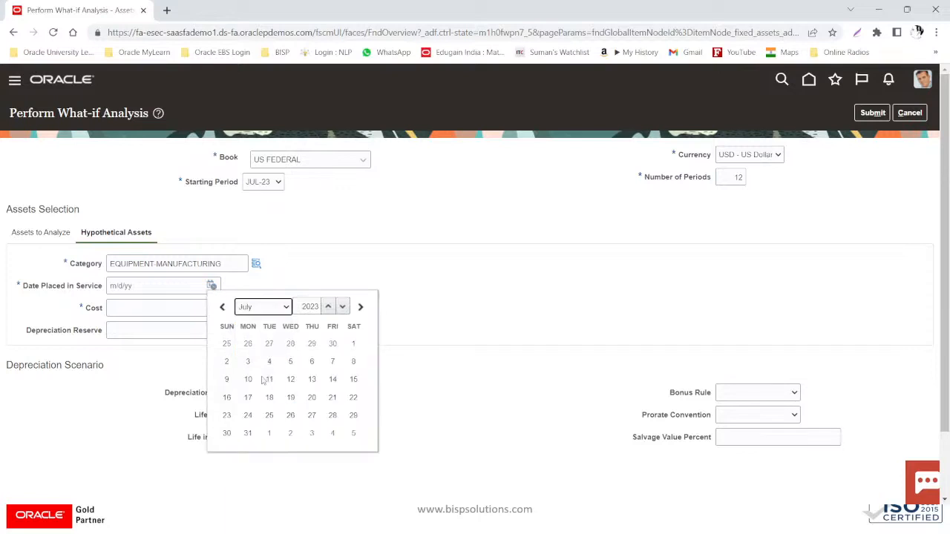
click(354, 345)
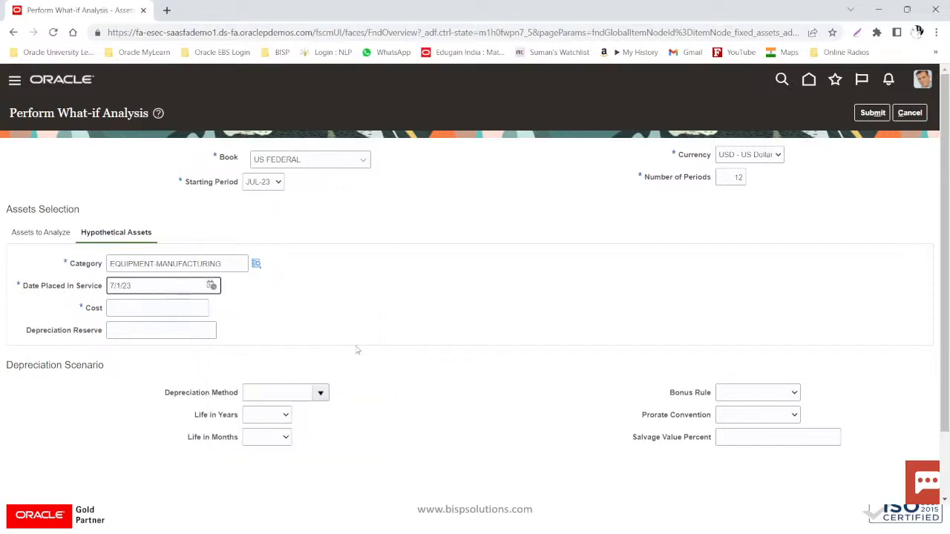
Enter a cost of 285,000 for the hypothetical asset, leaving the depreciation reserve blank
click(178, 311)
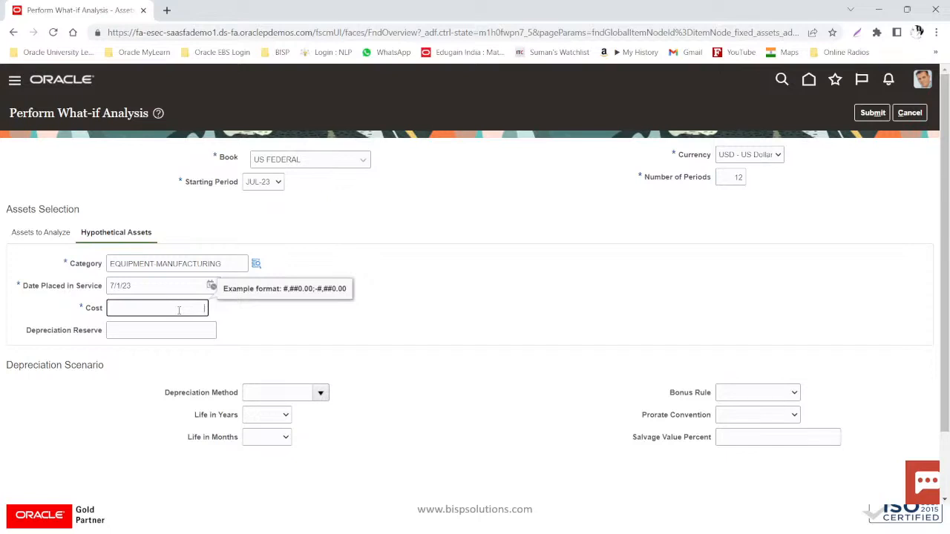
text(285000)
click(143, 334)
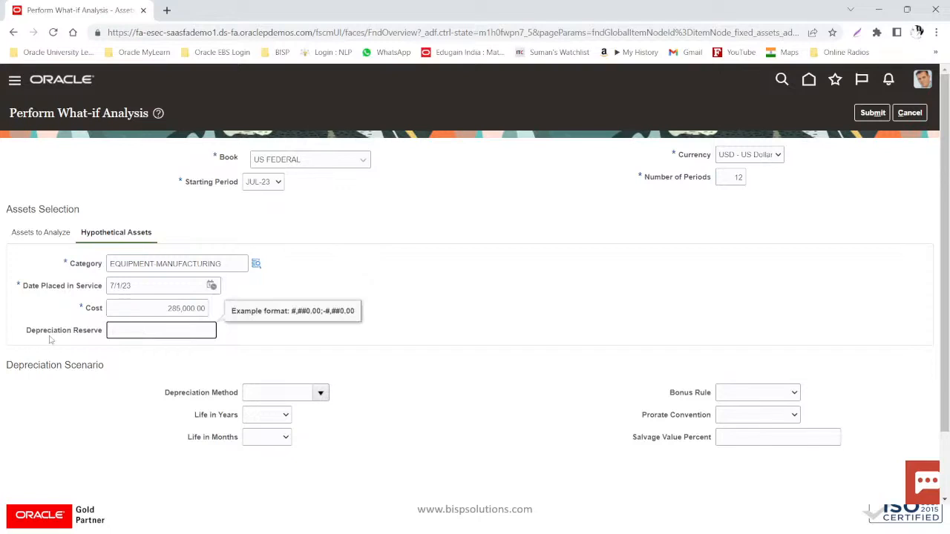
Search the depreciation methods for STL and choose STL 30B for the depreciation scenario
click(306, 396)
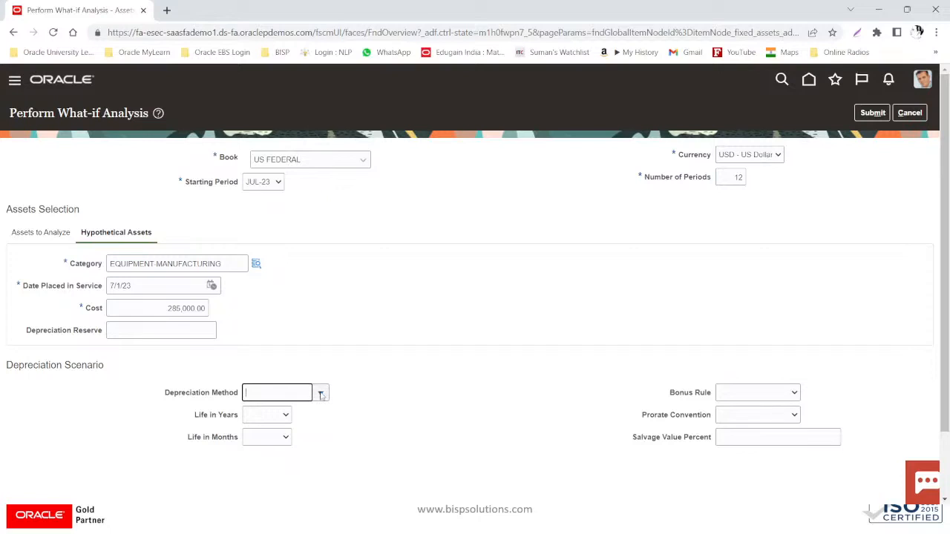
click(322, 394)
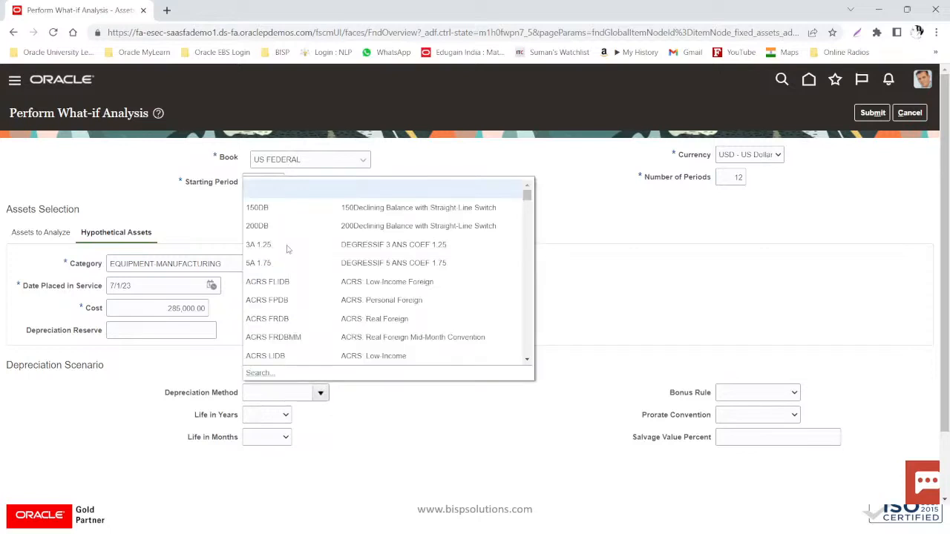
click(262, 373)
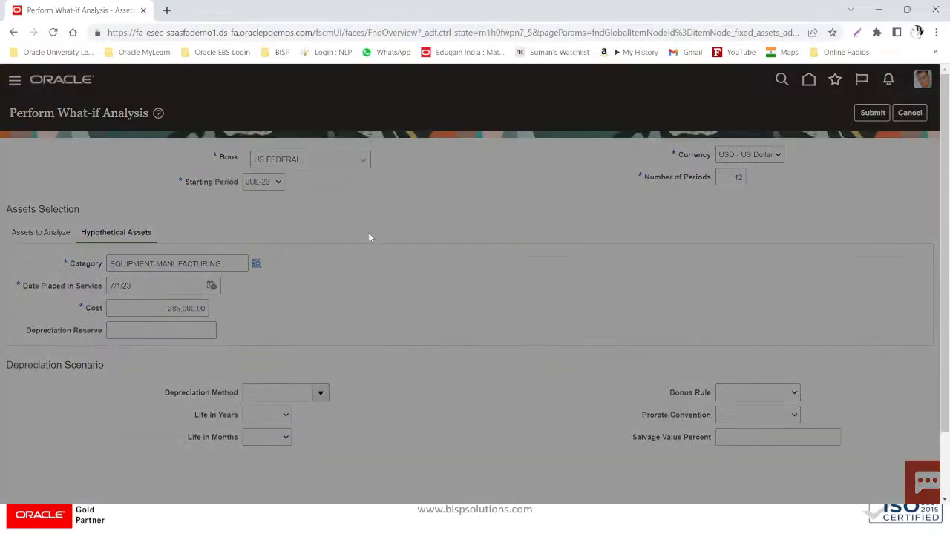
click(454, 258)
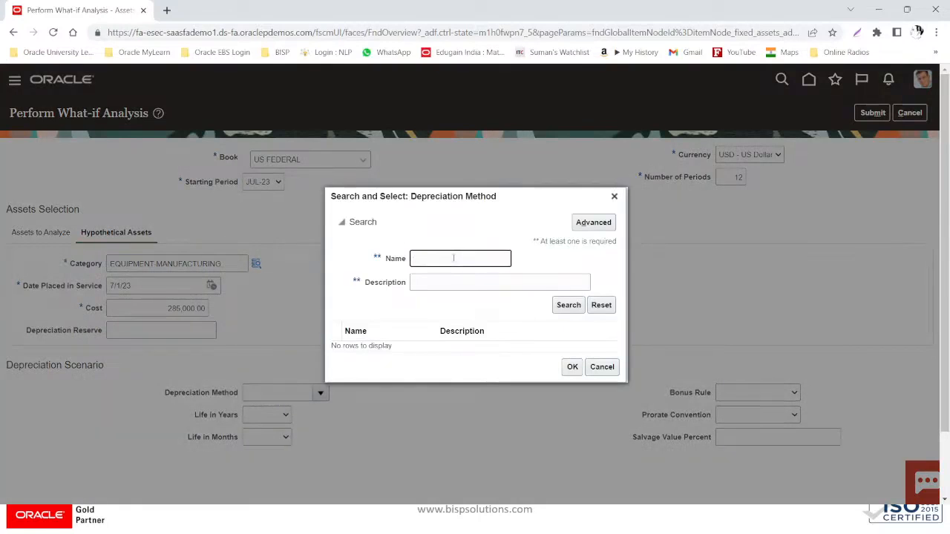
text(STL)
click(567, 312)
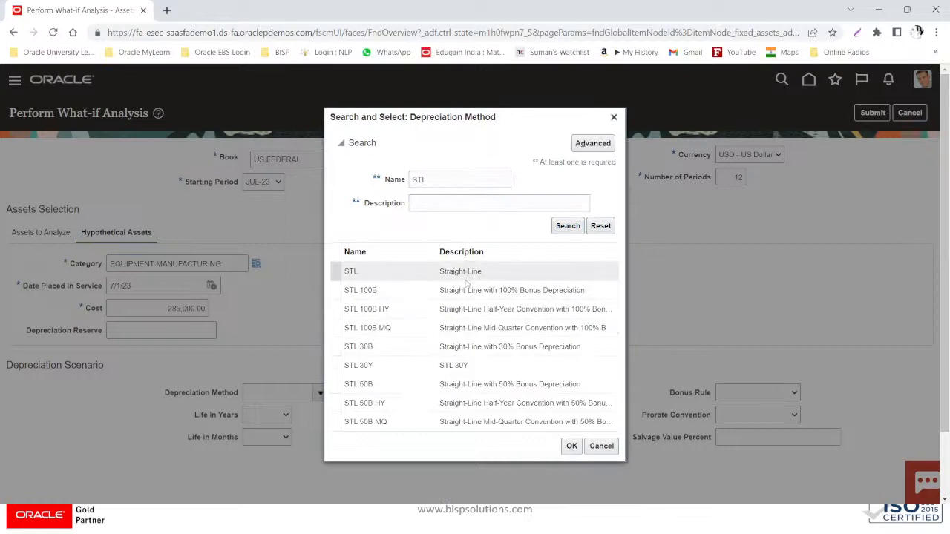
click(493, 347)
double_click(493, 347)
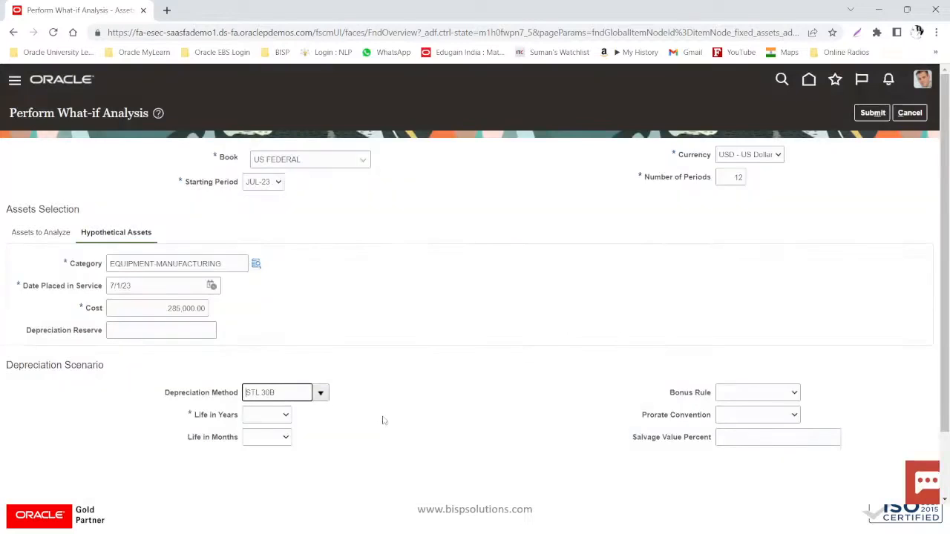
Set the life in the depreciation scenario to 3 years and 0 months
click(272, 415)
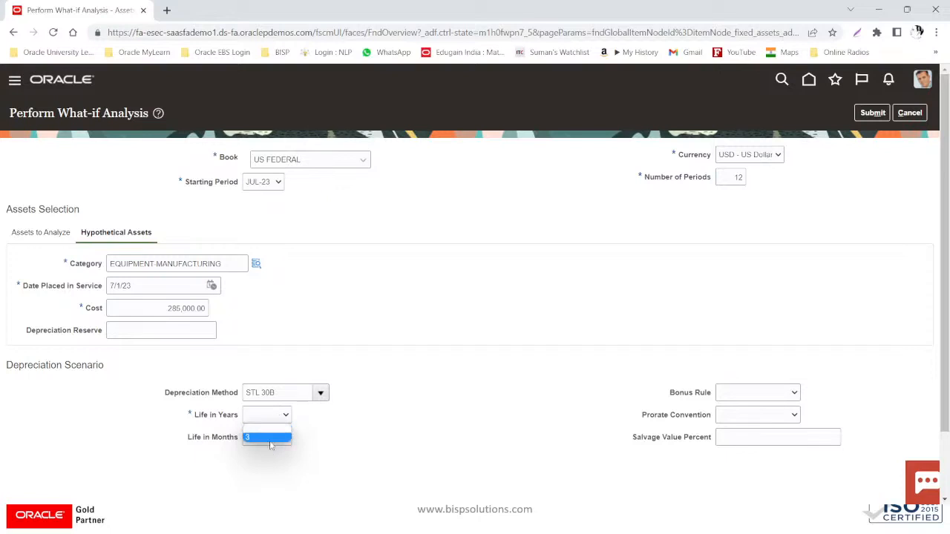
click(270, 439)
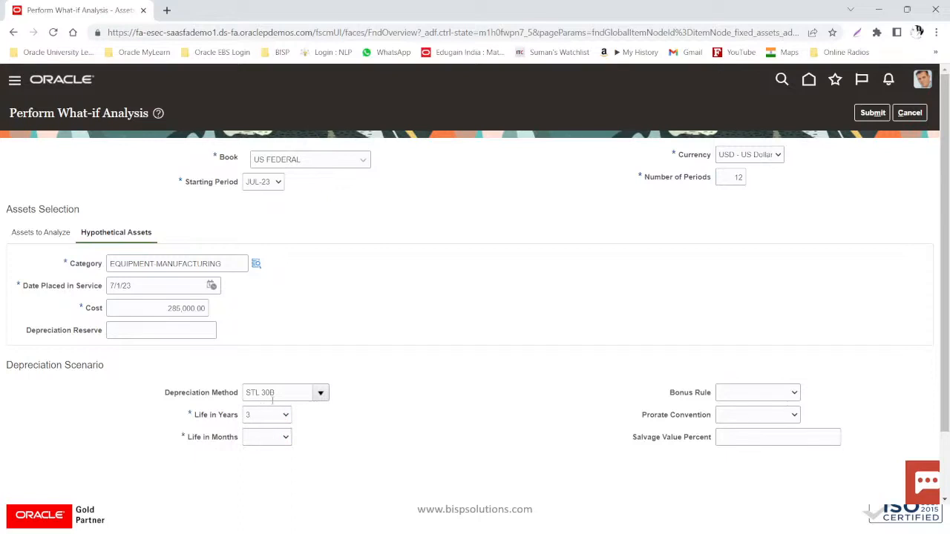
click(273, 439)
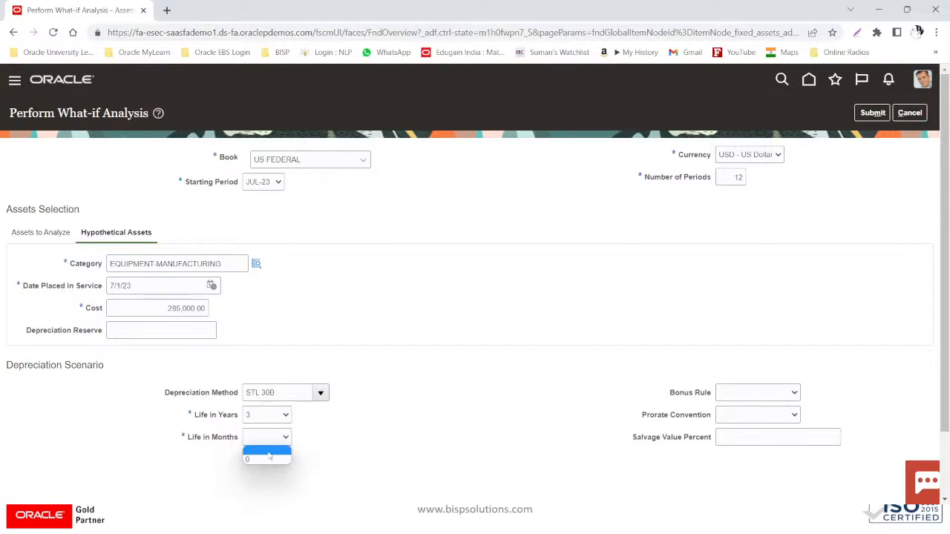
click(266, 460)
Set the scenario's prorate convention to MID-MONTH and the salvage value percent to 3
click(768, 419)
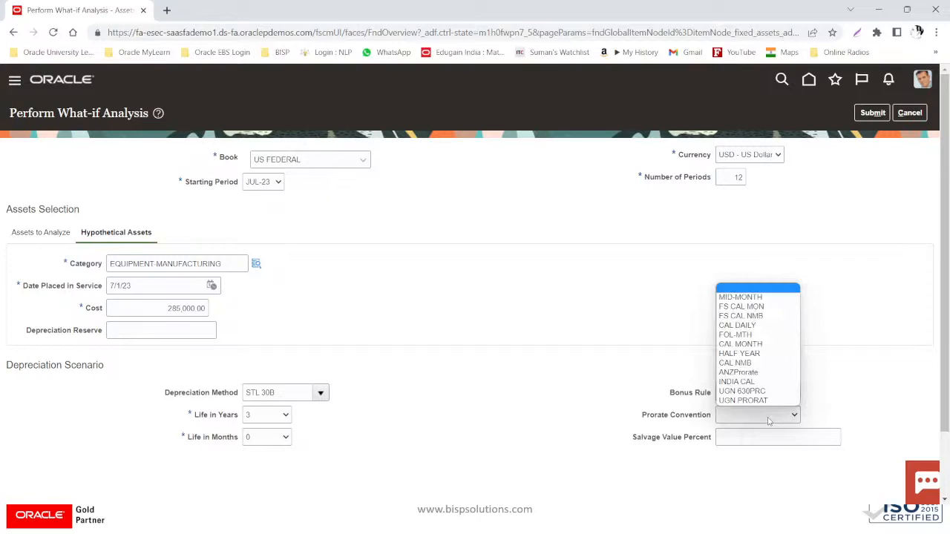
click(746, 300)
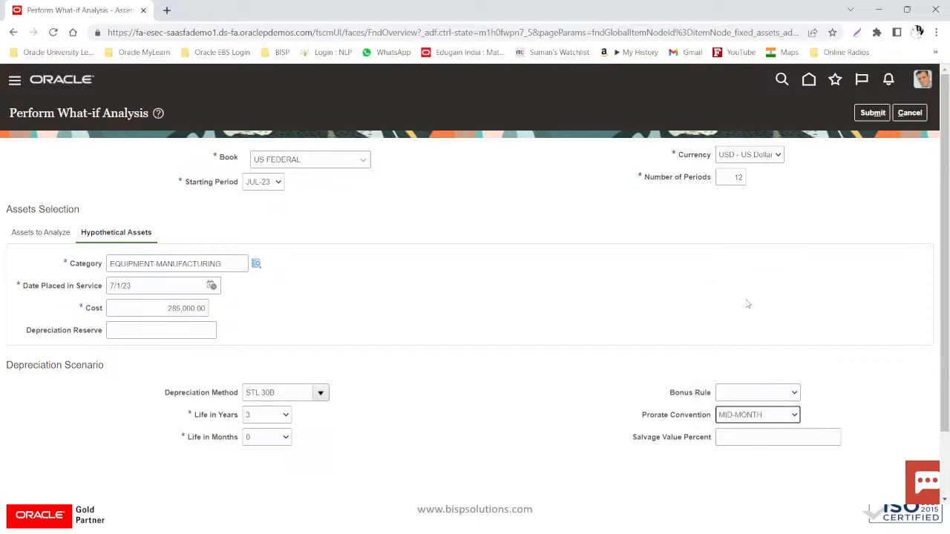
click(750, 439)
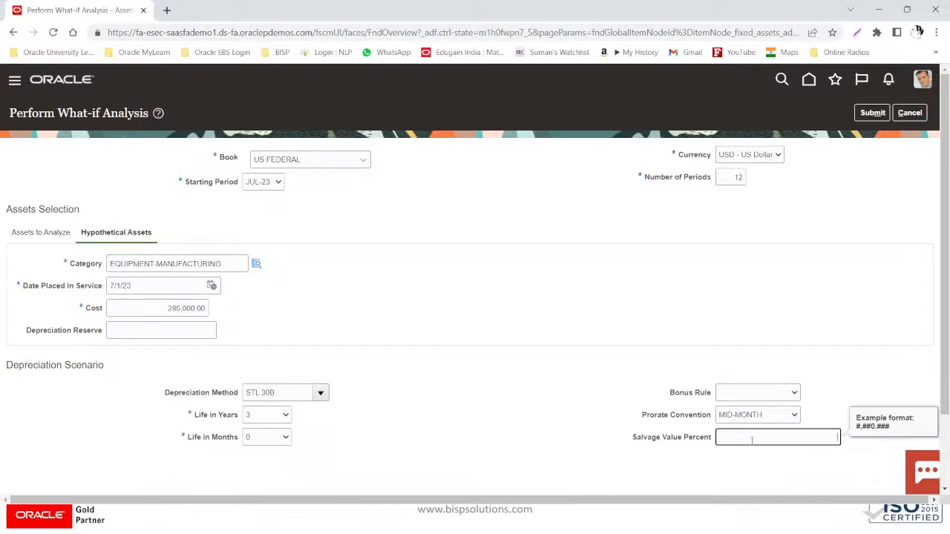
text(5)
Submit the what-if analysis request and close its confirmation message
click(884, 113)
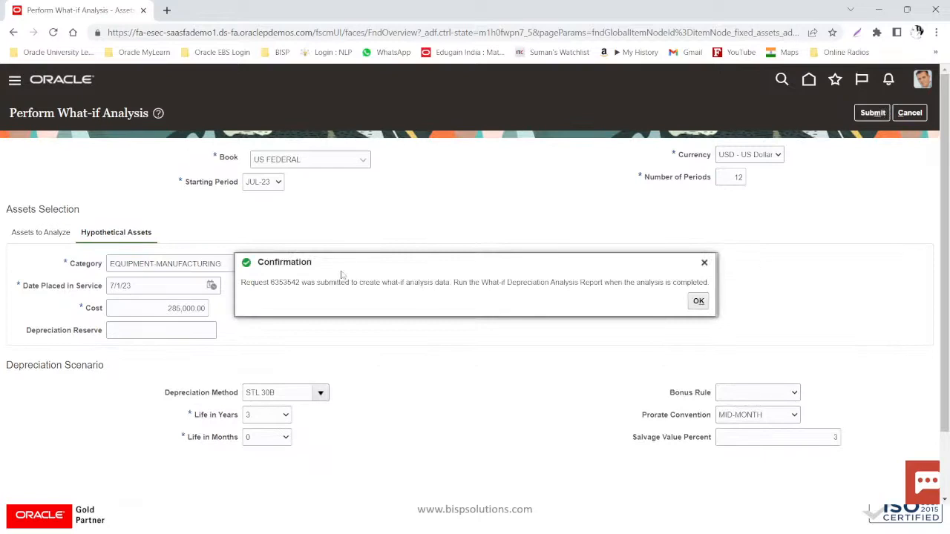
drag(270, 283, 301, 283)
click(699, 302)
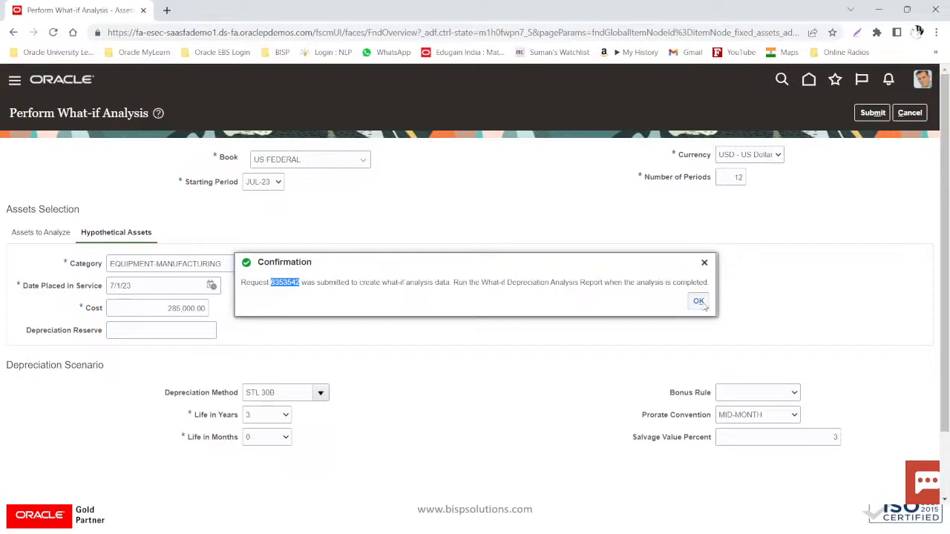
click(700, 303)
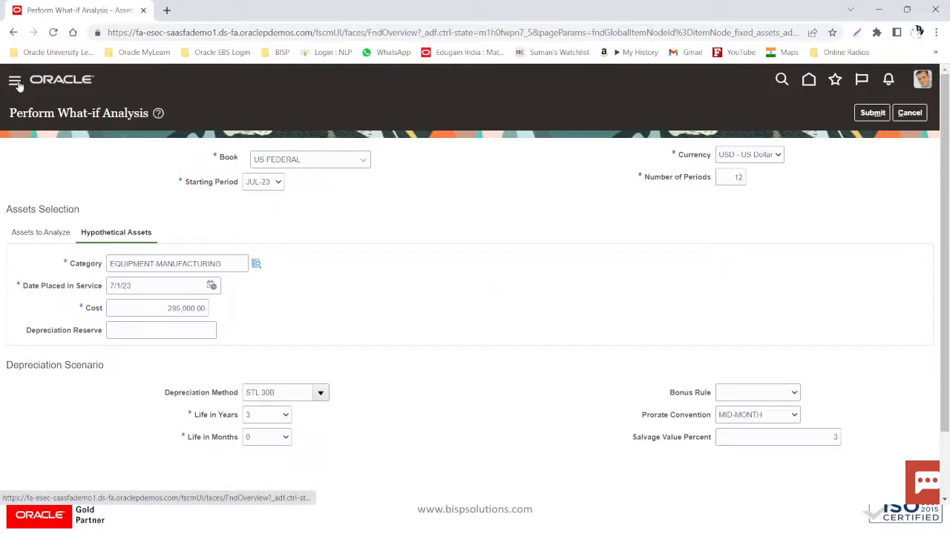
Leave the what-if analysis page and open the Scheduled Processes work area
click(916, 117)
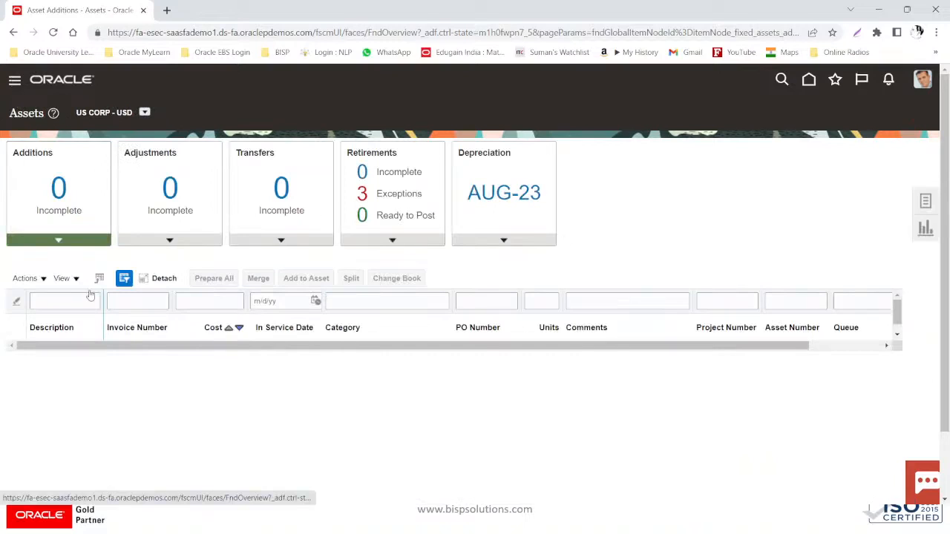
scroll(99, 346, down, 6)
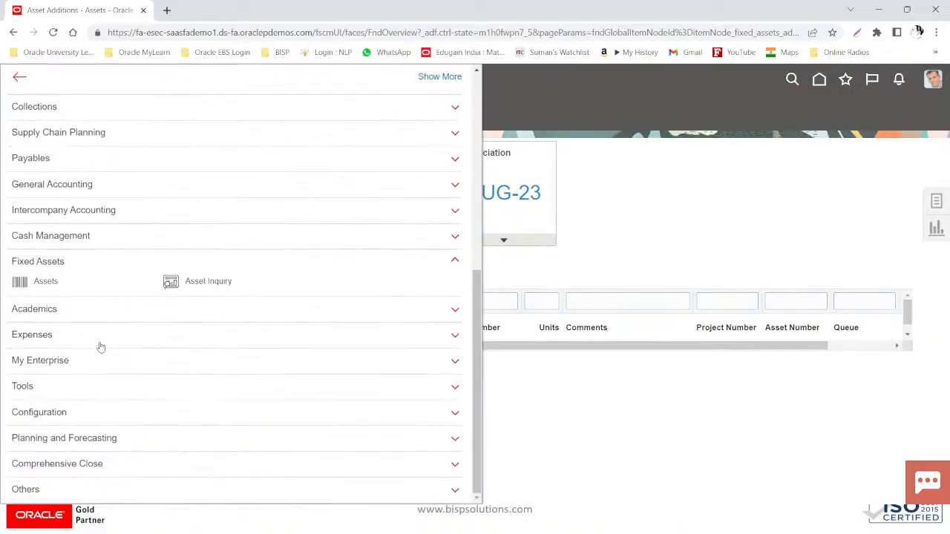
click(42, 387)
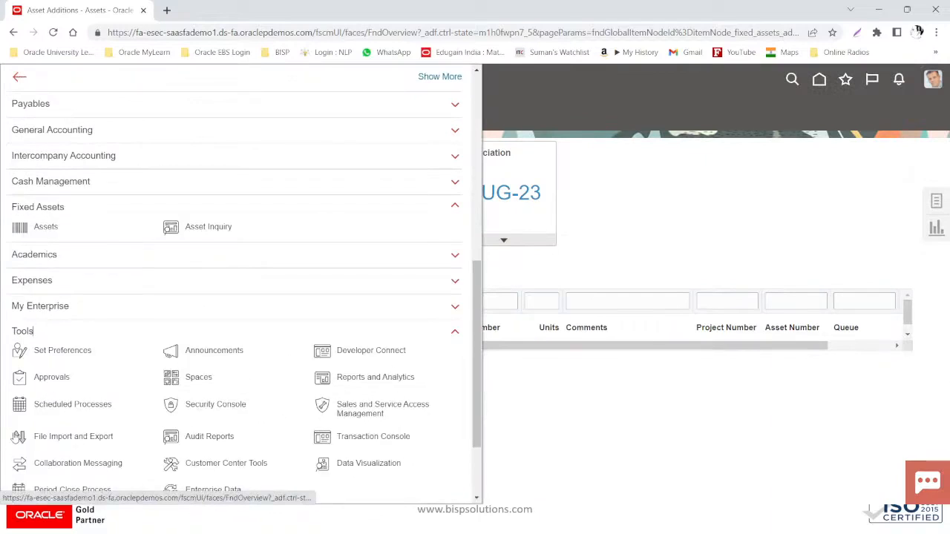
click(61, 404)
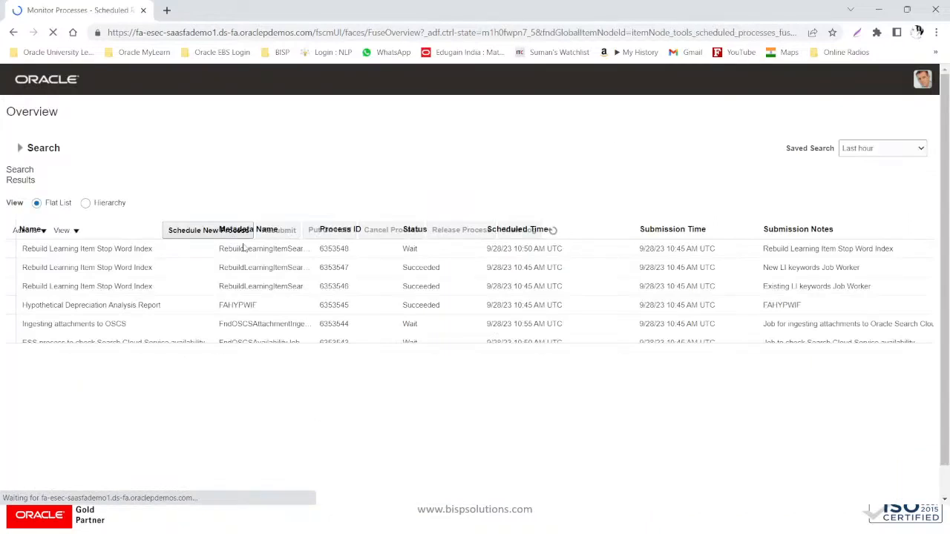
Refresh the scheduled processes in hierarchy view and check the hypothetical depreciation analysis processes
click(85, 203)
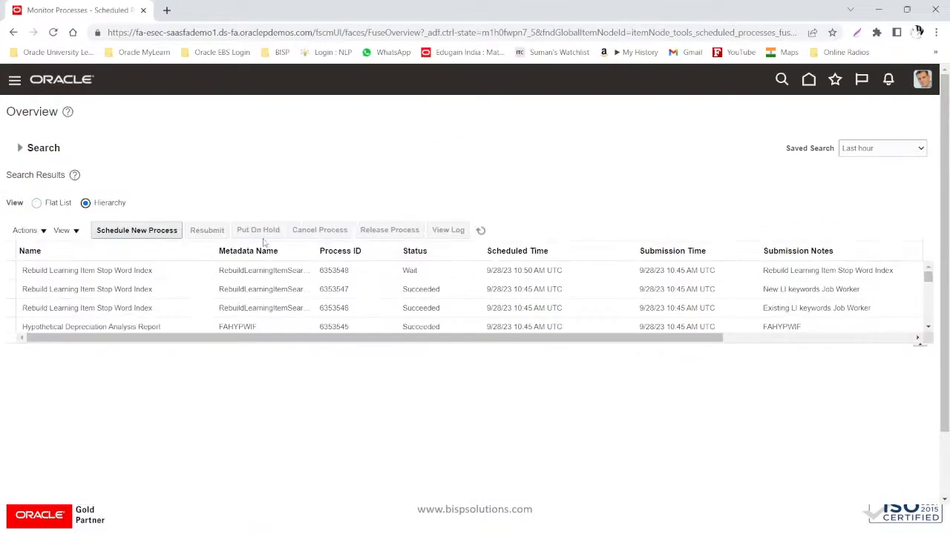
click(481, 231)
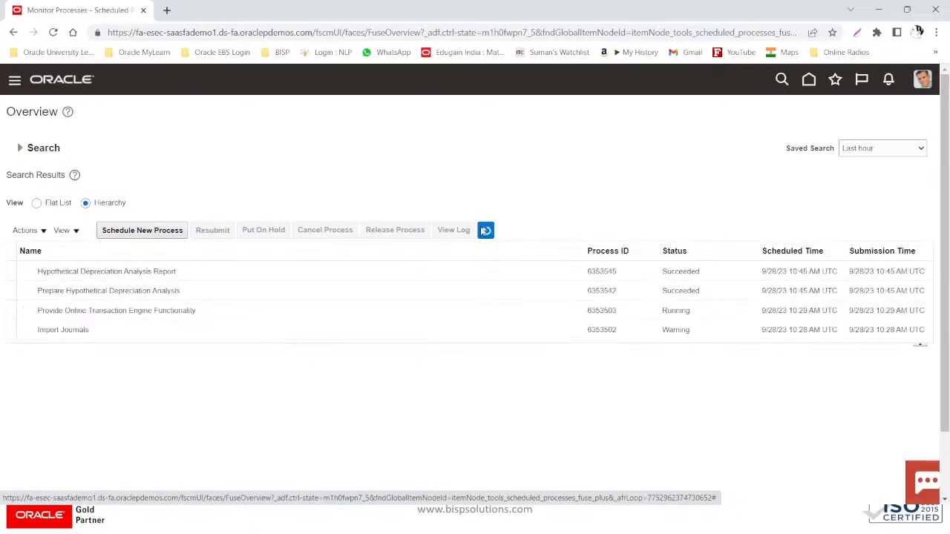
click(110, 288)
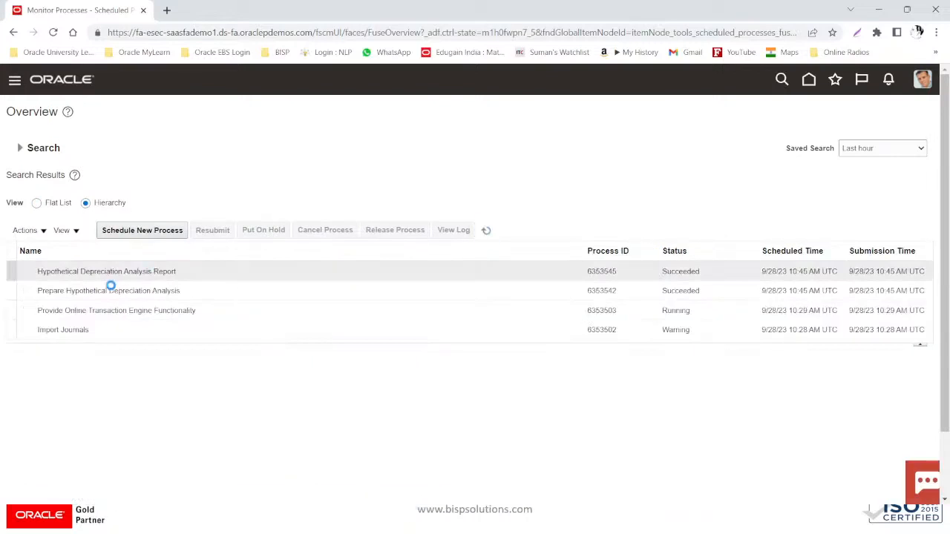
click(109, 271)
click(43, 295)
click(41, 309)
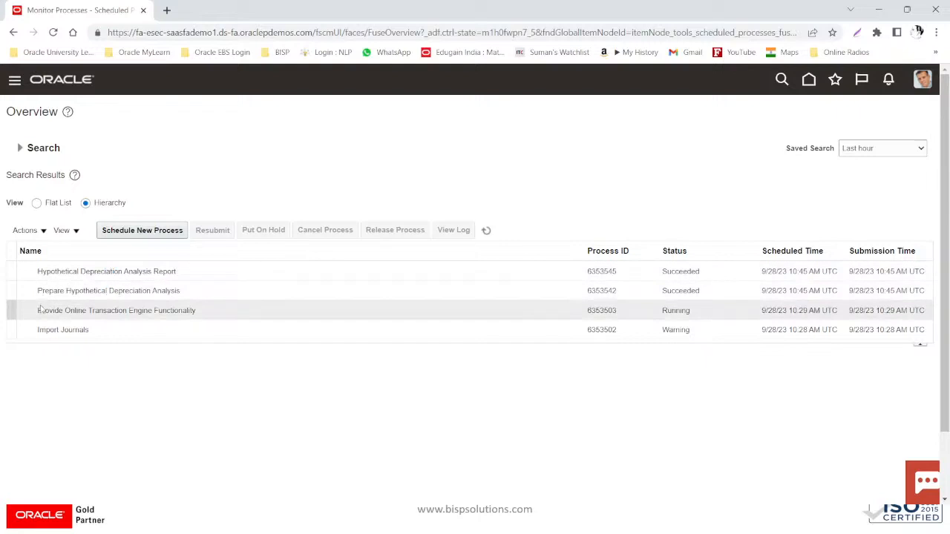
Select the Hypothetical Depreciation Analysis Report process and republish its output in a maximized window
click(43, 292)
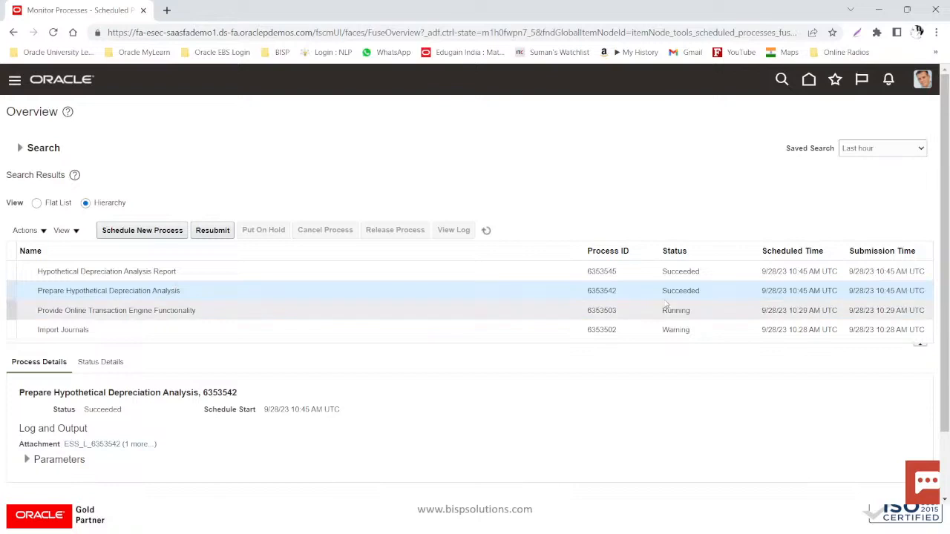
click(42, 272)
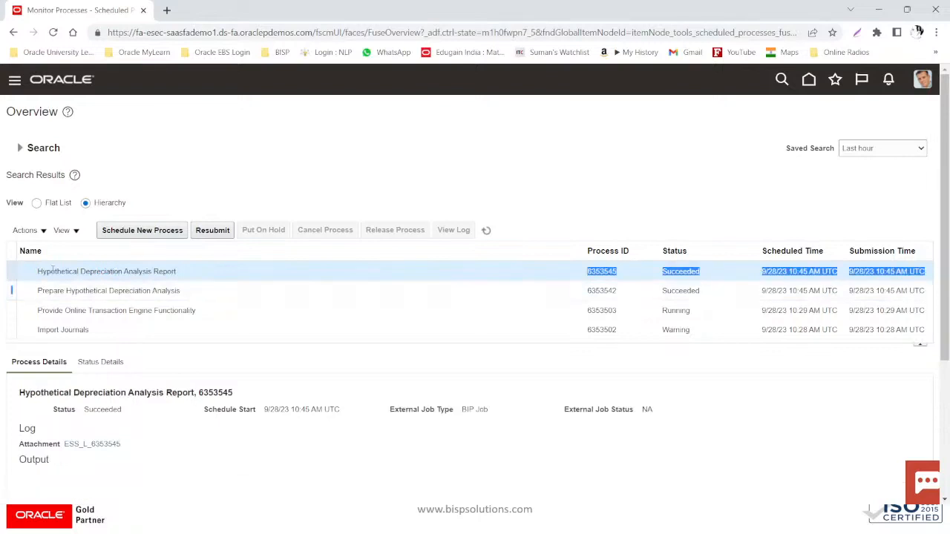
scroll(100, 449, down, 2)
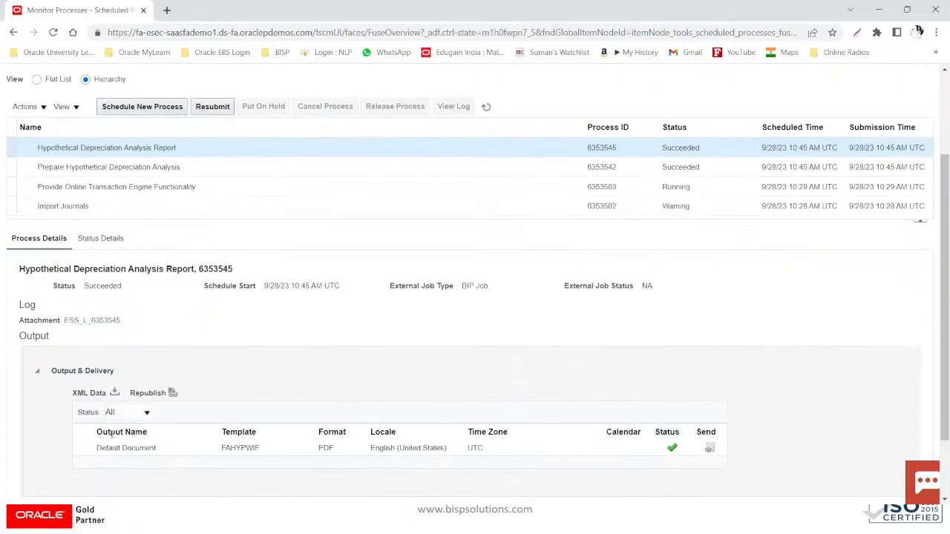
click(172, 393)
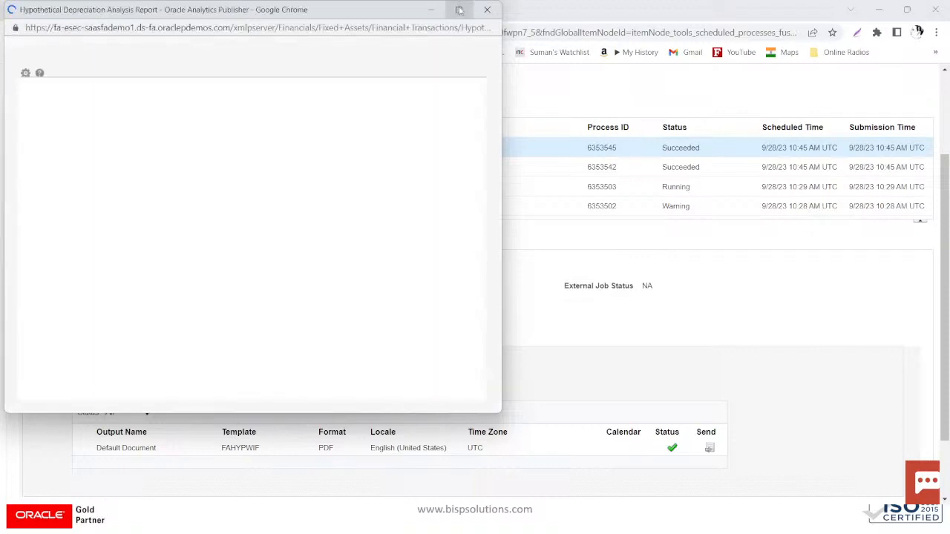
click(458, 10)
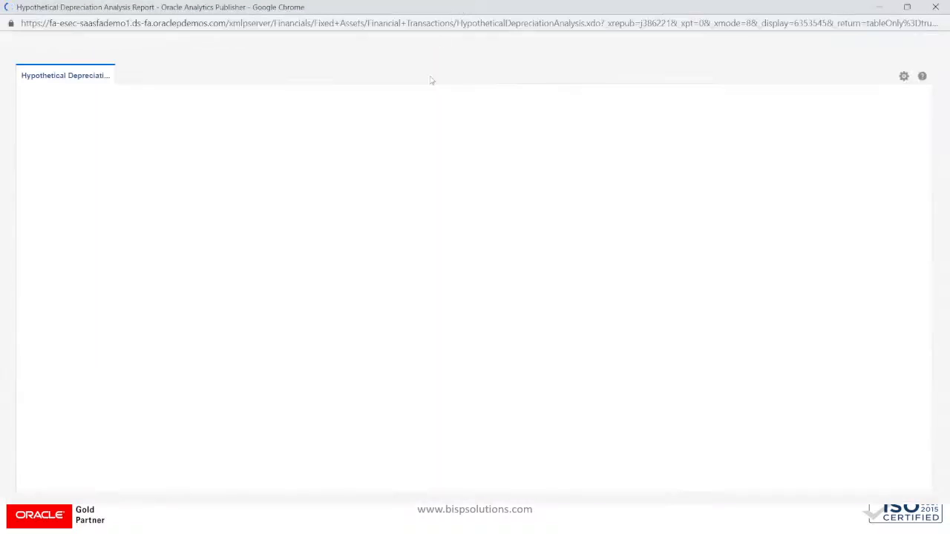
Export the Hypothetical Depreciation Analysis Report as HTML
click(904, 78)
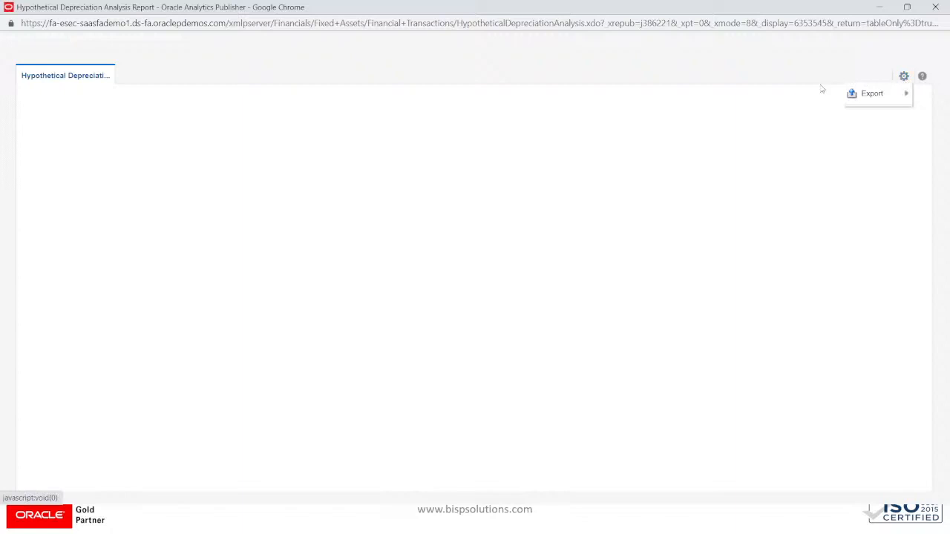
click(855, 95)
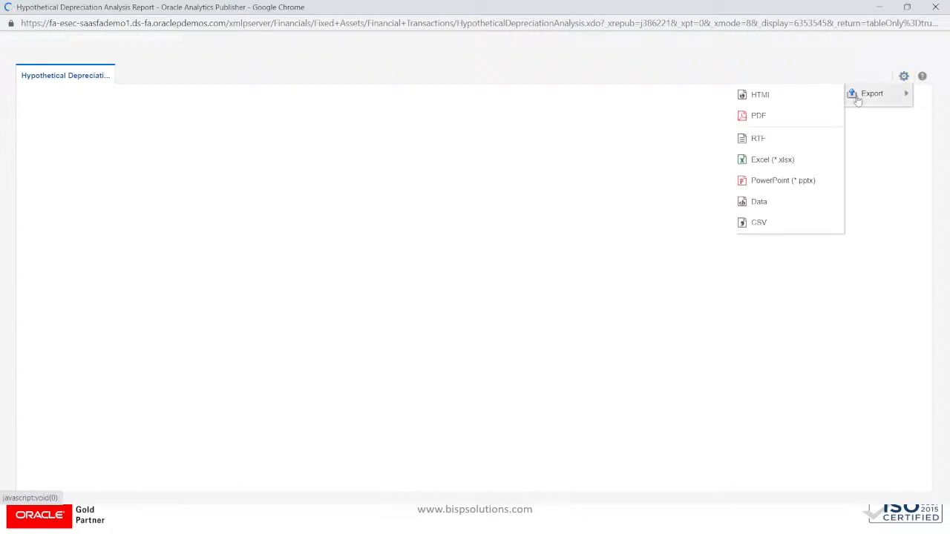
click(755, 98)
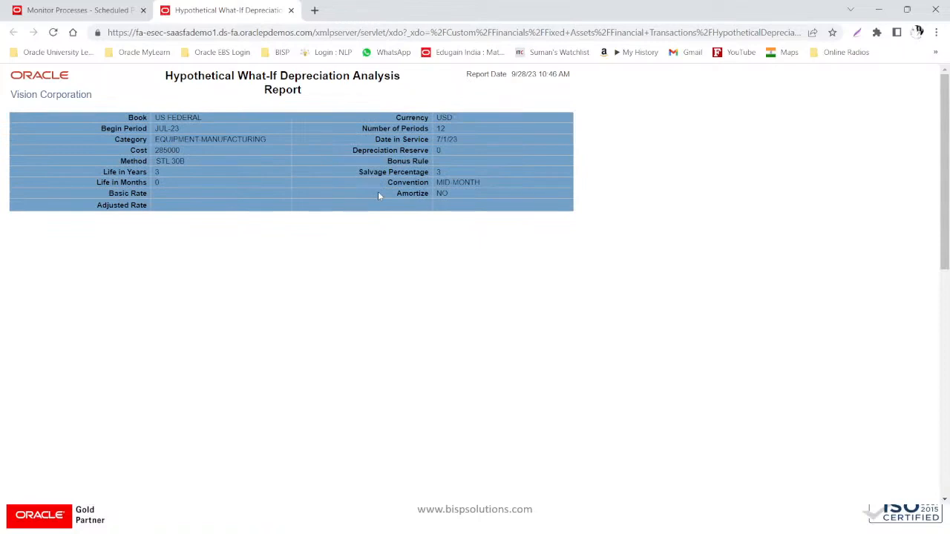
Review the report's header parameters, from book, begin period, category, cost and method to currency, periods, service date and salvage percentage
drag(213, 119, 151, 121)
drag(185, 129, 154, 129)
drag(269, 140, 157, 157)
drag(190, 161, 153, 161)
drag(466, 123, 436, 125)
drag(449, 129, 438, 130)
drag(461, 141, 436, 144)
drag(450, 151, 437, 172)
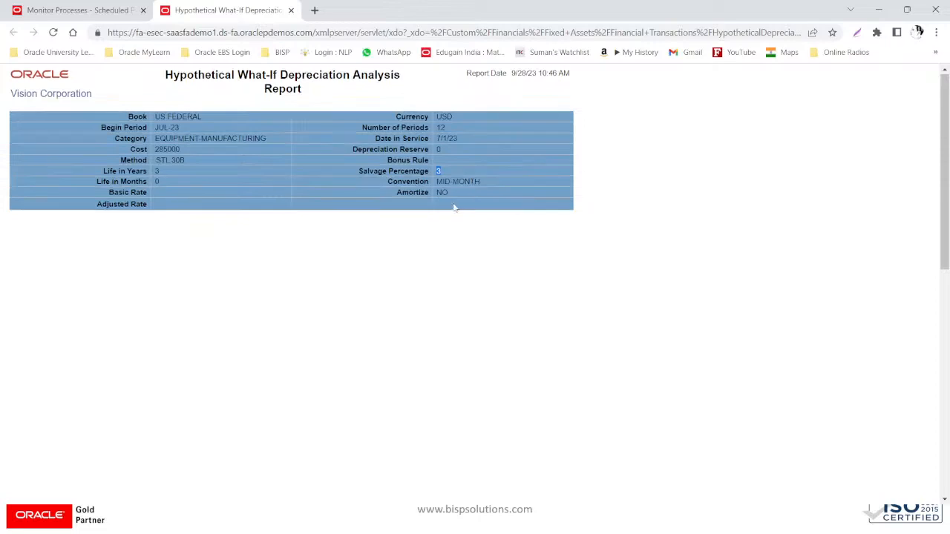
Examine the period-by-period depreciation table, including life, salvage value and depreciation amounts, and compare it with the report's header parameters
scroll(456, 206, down, 5)
scroll(458, 209, down, 3)
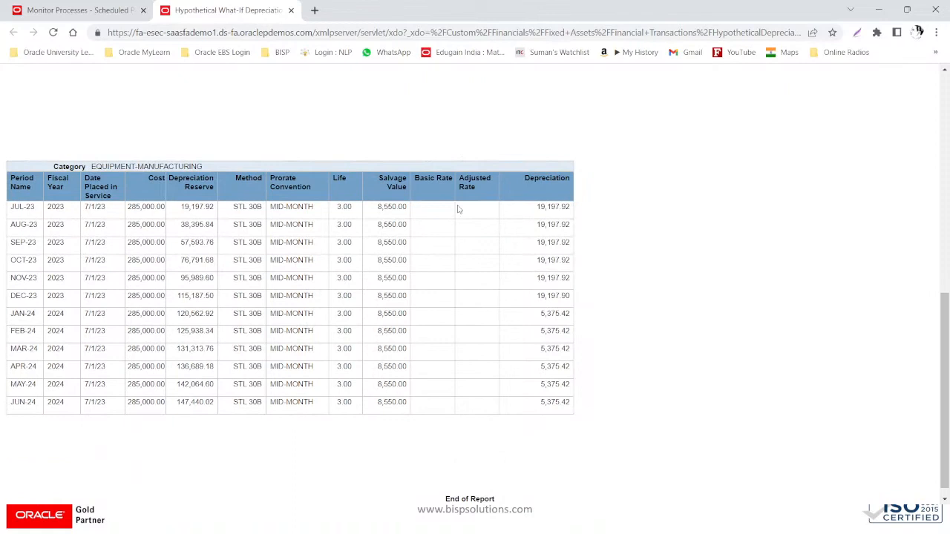
drag(95, 166, 203, 166)
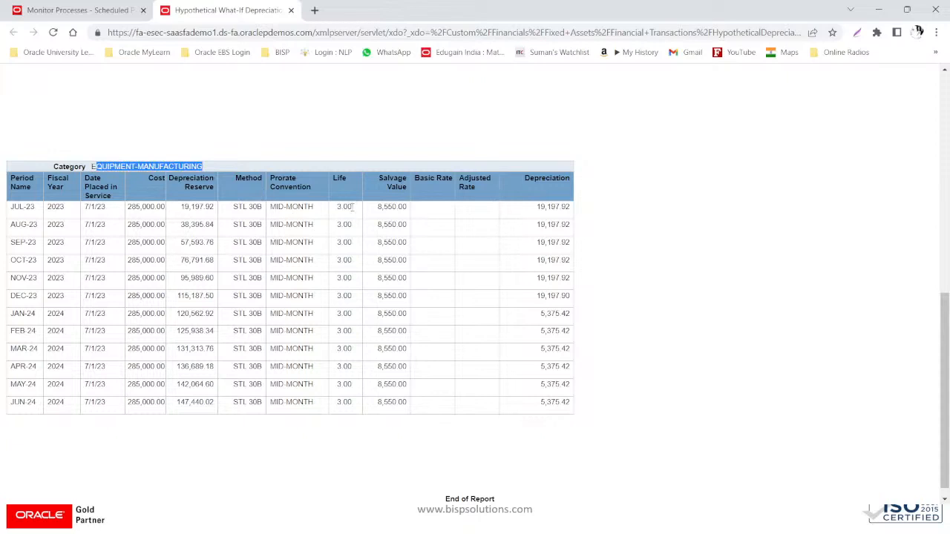
drag(357, 208, 336, 208)
click(391, 215)
scroll(378, 343, down, 1)
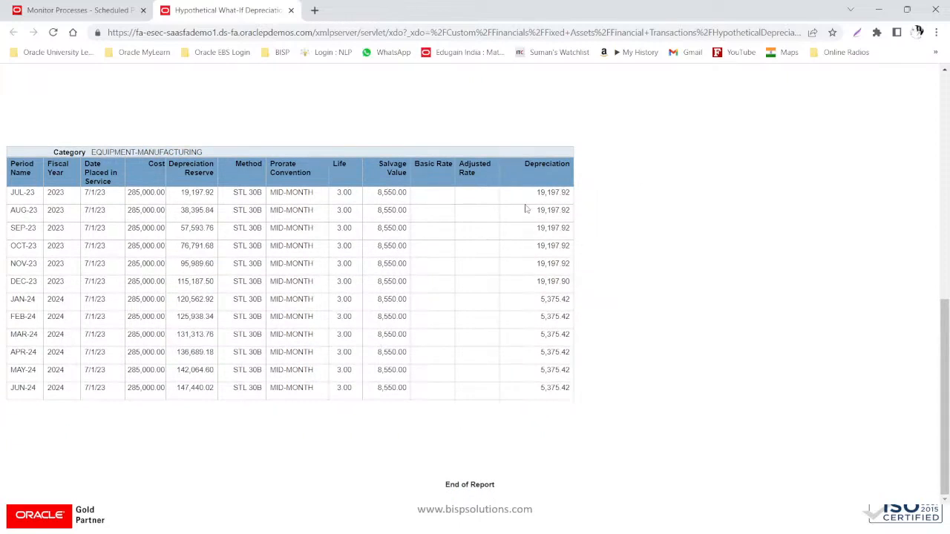
drag(532, 199, 562, 211)
click(549, 217)
scroll(166, 329, up, 3)
scroll(166, 329, down, 3)
scroll(157, 184, up, 10)
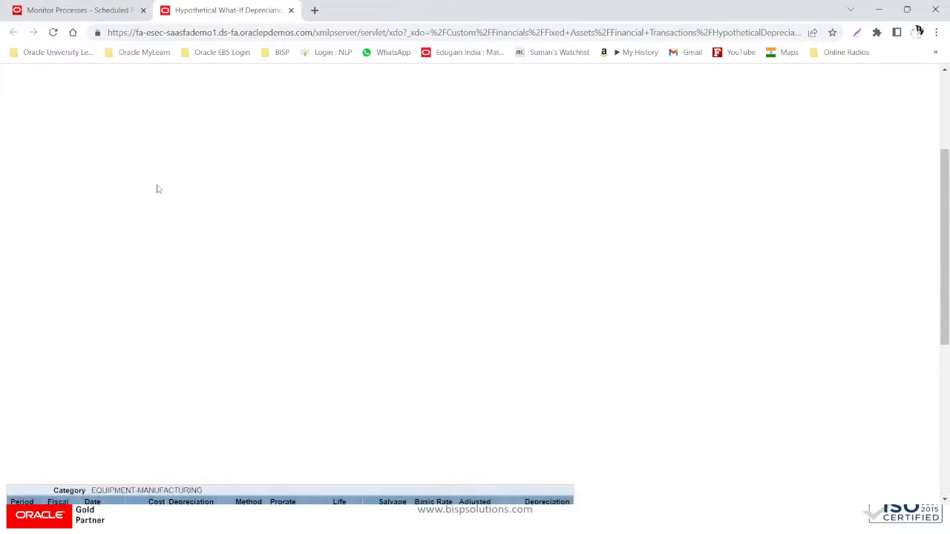
scroll(156, 185, down, 1)
scroll(172, 170, up, 1)
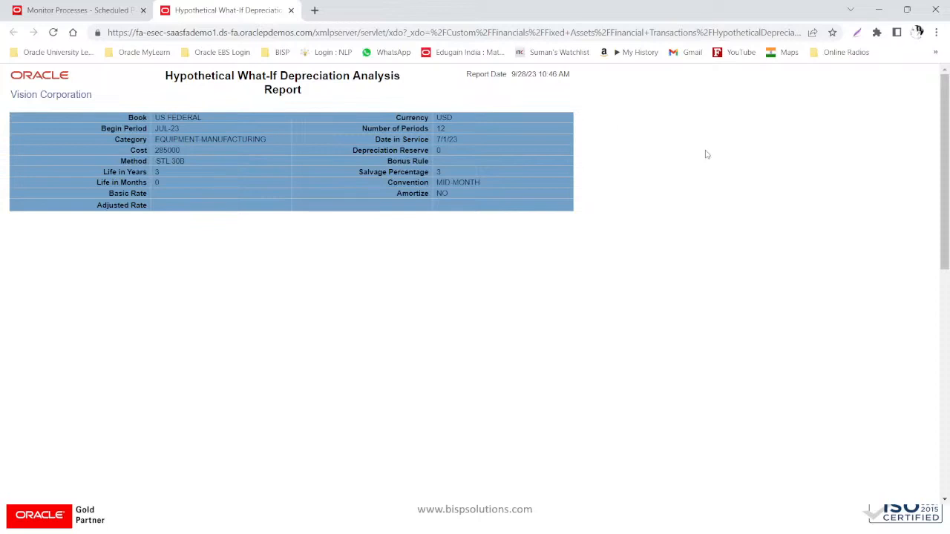
Close the HTML report and republish the Hypothetical Depreciation Analysis Report output from the scheduled process
click(72, 11)
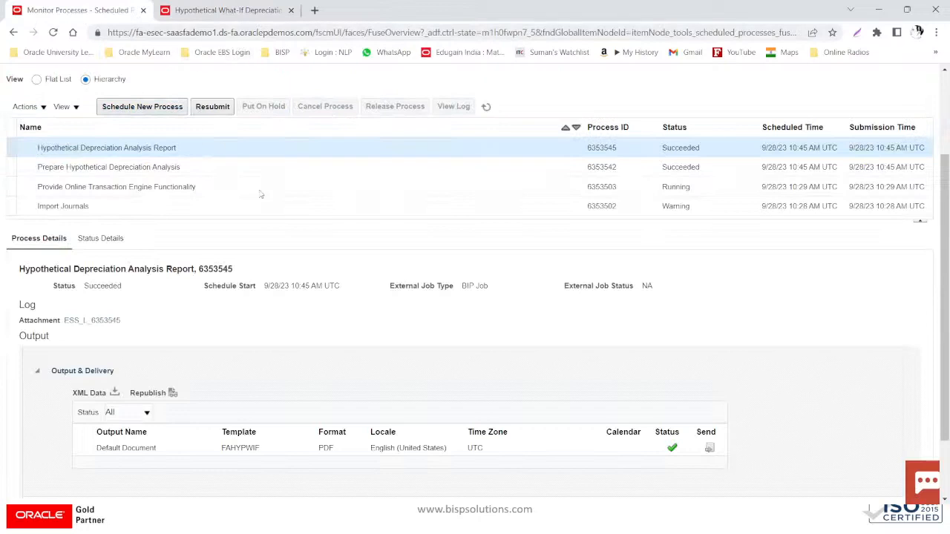
click(257, 14)
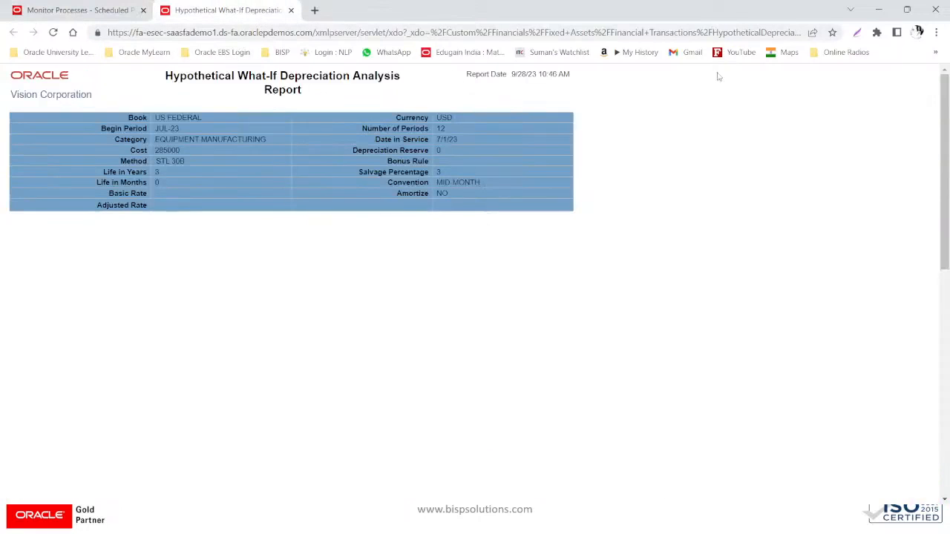
click(291, 10)
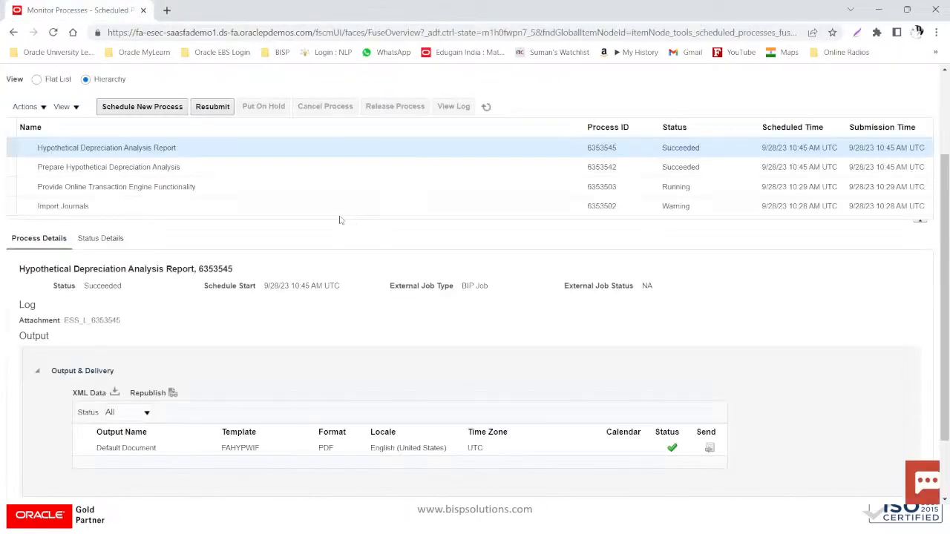
click(173, 394)
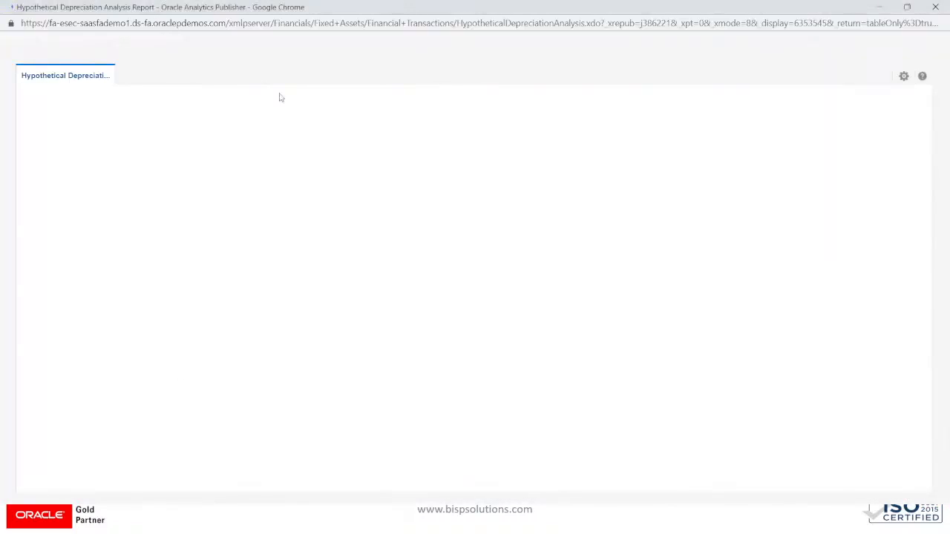
Export the republished Hypothetical Depreciation Analysis Report as PDF
click(904, 77)
mouse_move(865, 94)
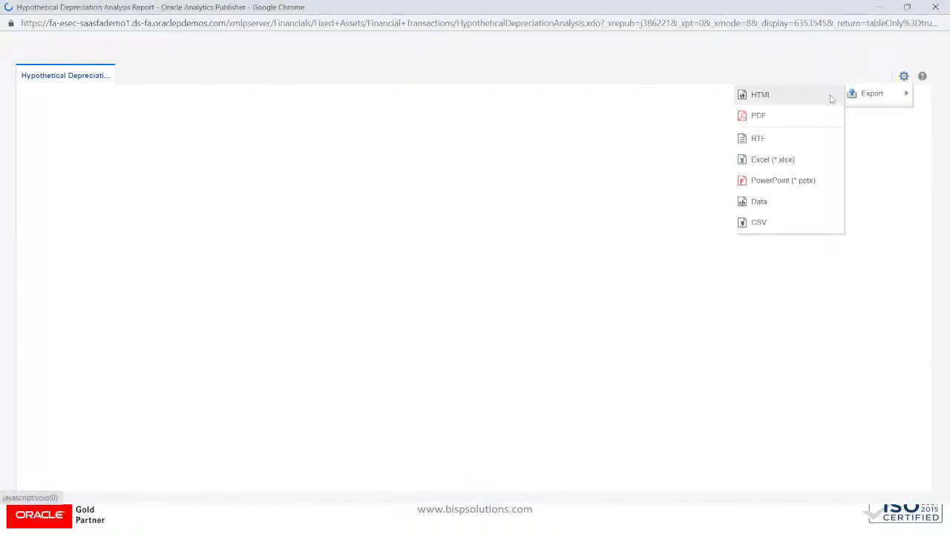
click(759, 116)
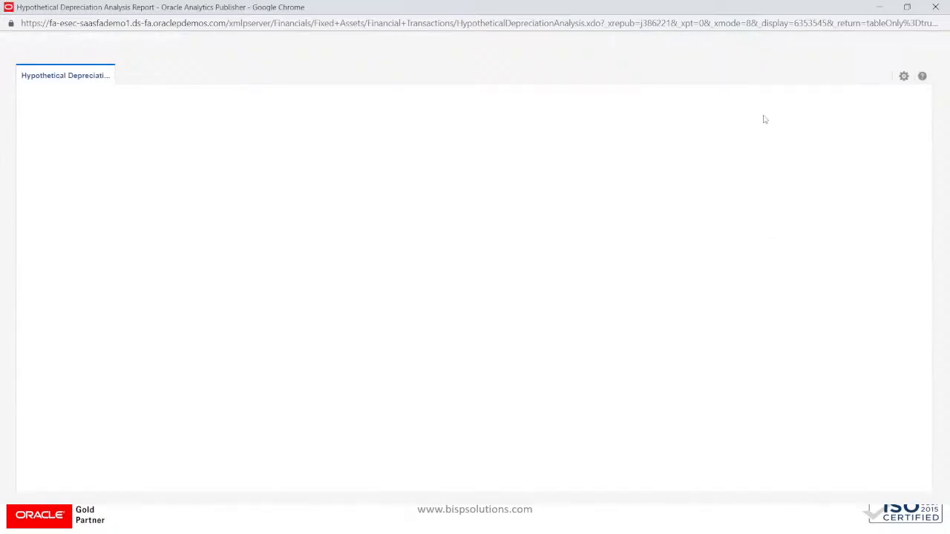
click(905, 78)
mouse_move(855, 96)
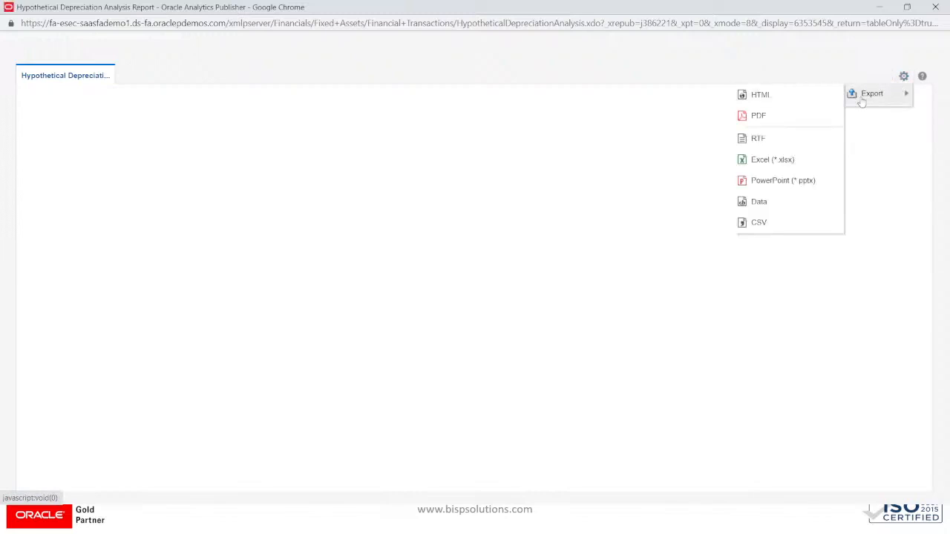
click(761, 120)
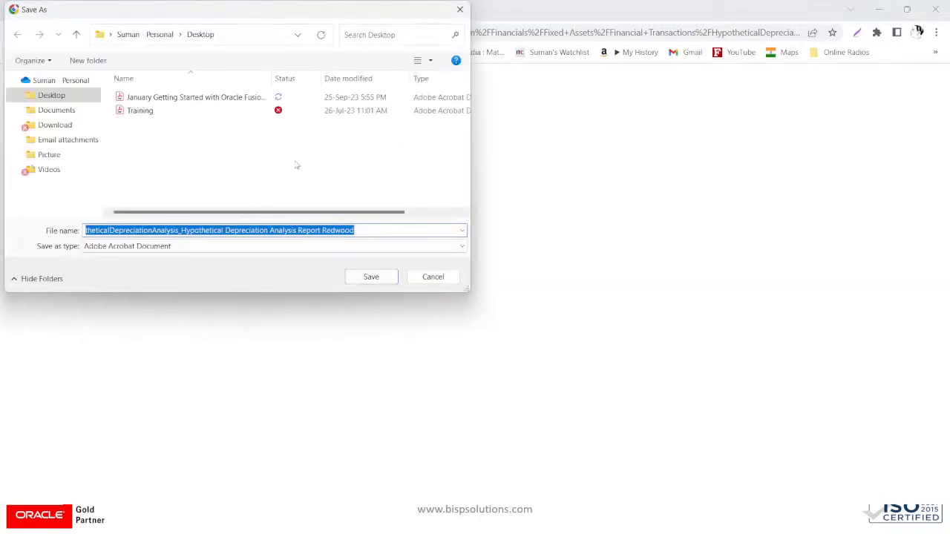
Save the PDF report to the Desktop under the file name What if Analysis_Report 1
click(366, 231)
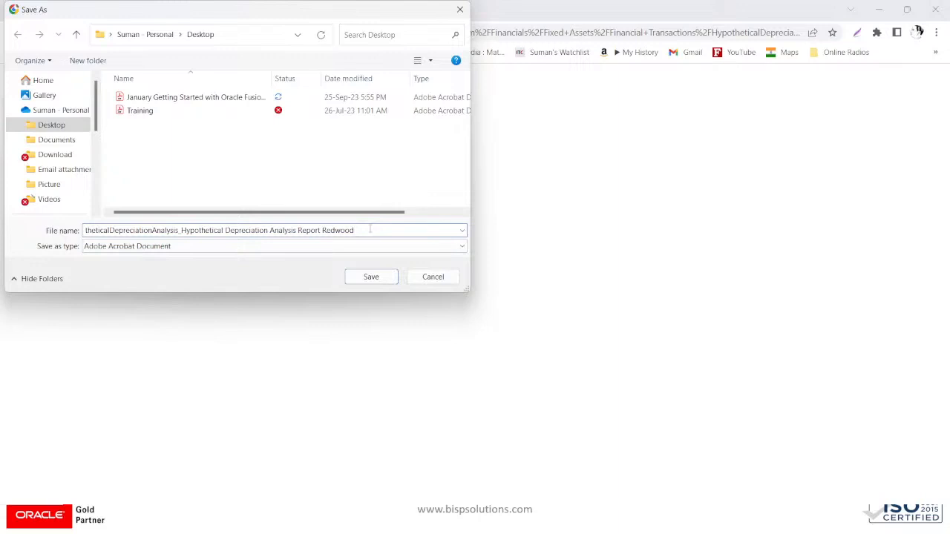
key(BackSpace)
key(BackSpace)
key(BackSpace)
key(BackSpace)
key(BackSpace)
key(BackSpace)
key(BackSpace)
key(BackSpace)
key(BackSpace)
key(BackSpace)
key(BackSpace)
key(BackSpace)
key(BackSpace)
key(BackSpace)
key(BackSpace)
key(BackSpace)
key(BackSpace)
key(BackSpace)
key(BackSpace)
key(BackSpace)
key(BackSpace)
key(BackSpace)
key(BackSpace)
key(BackSpace)
key(BackSpace)
key(BackSpace)
key(BackSpace)
key(BackSpace)
key(BackSpace)
key(BackSpace)
key(BackSpace)
key(BackSpace)
key(BackSpace)
key(BackSpace)
key(BackSpace)
key(BackSpace)
key(BackSpace)
key(BackSpace)
key(BackSpace)
key(BackSpace)
key(BackSpace)
key(BackSpace)
key(BackSpace)
key(BackSpace)
key(BackSpace)
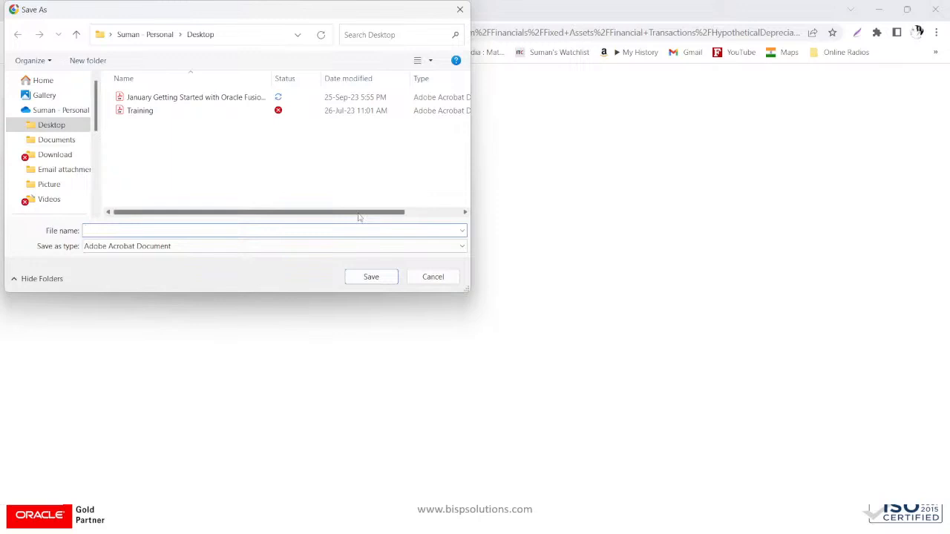
text(wHA)
key(BackSpace)
key(BackSpace)
key(BackSpace)
key(Caps_Lock)
text(What)
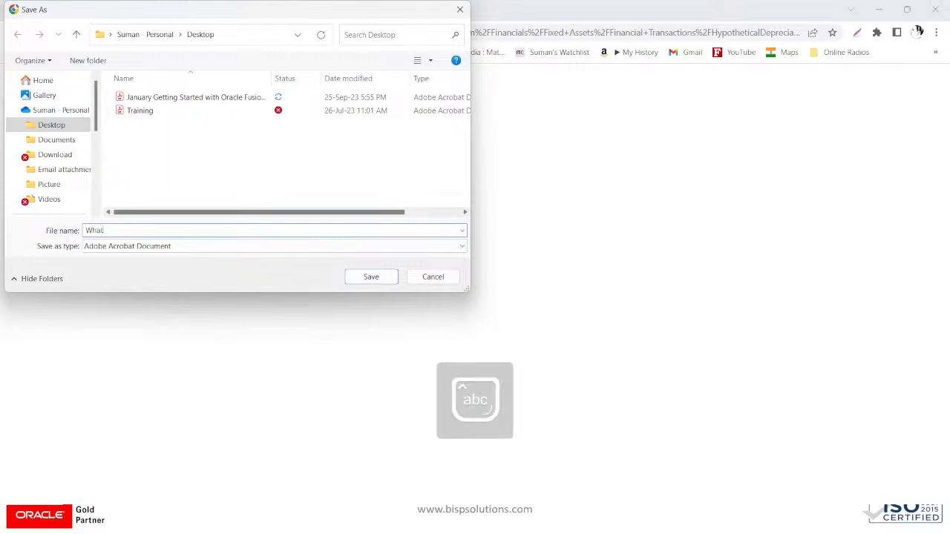
text(if)
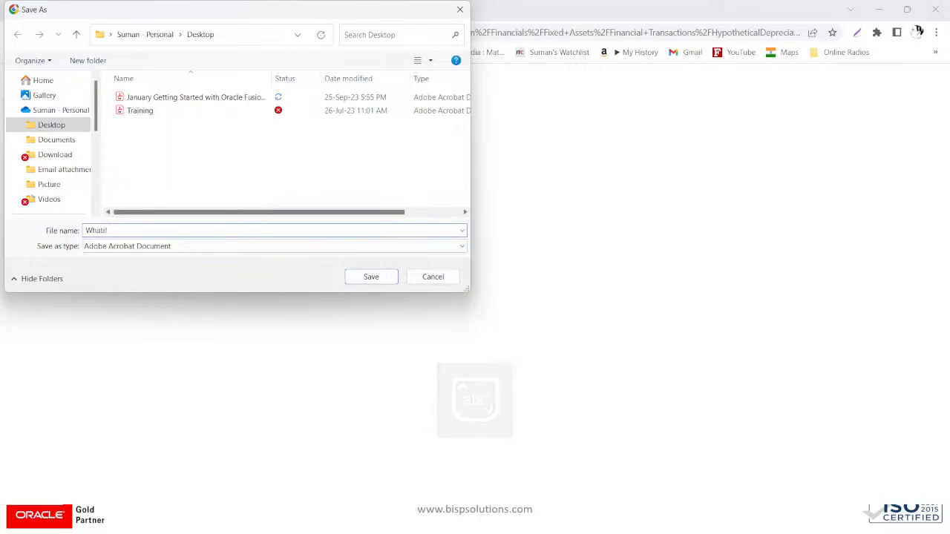
key(BackSpace)
key(BackSpace)
text(i)
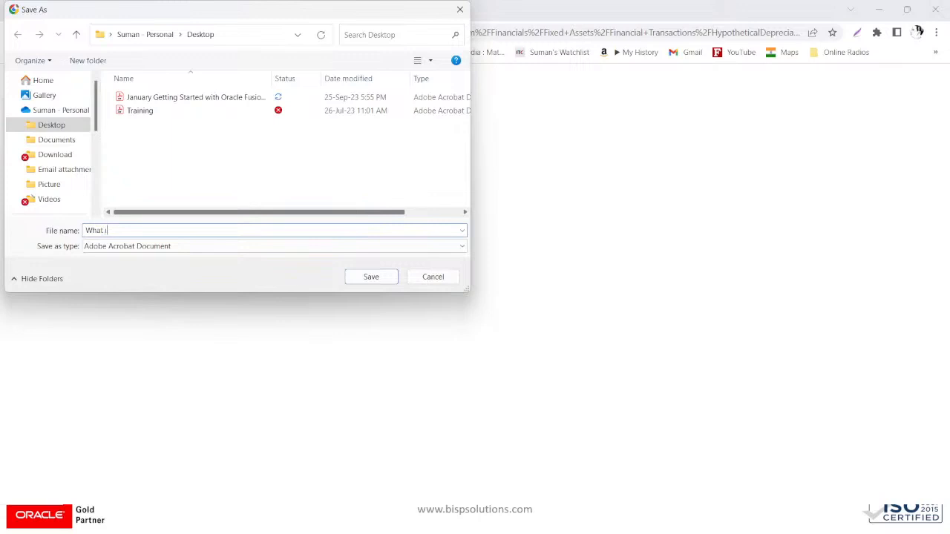
text(f Analysis_ Report 1)
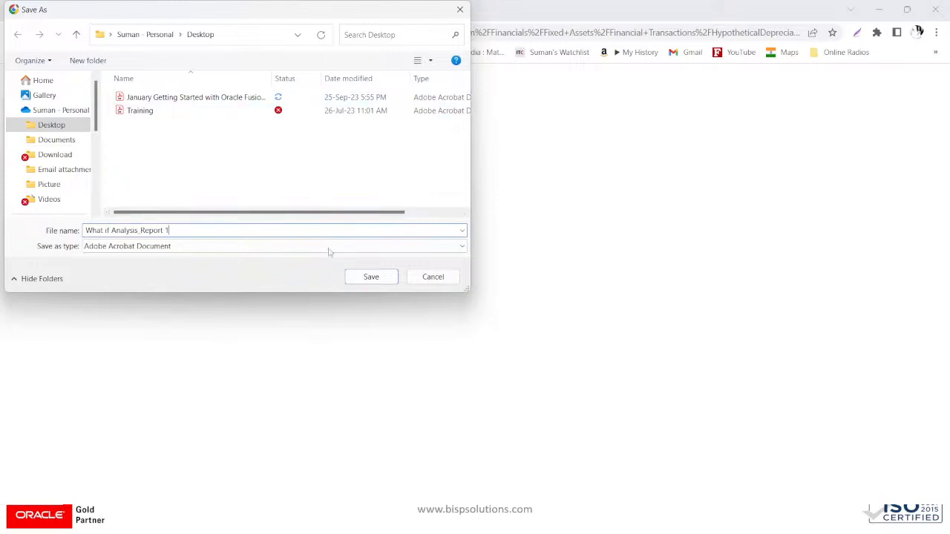
click(371, 276)
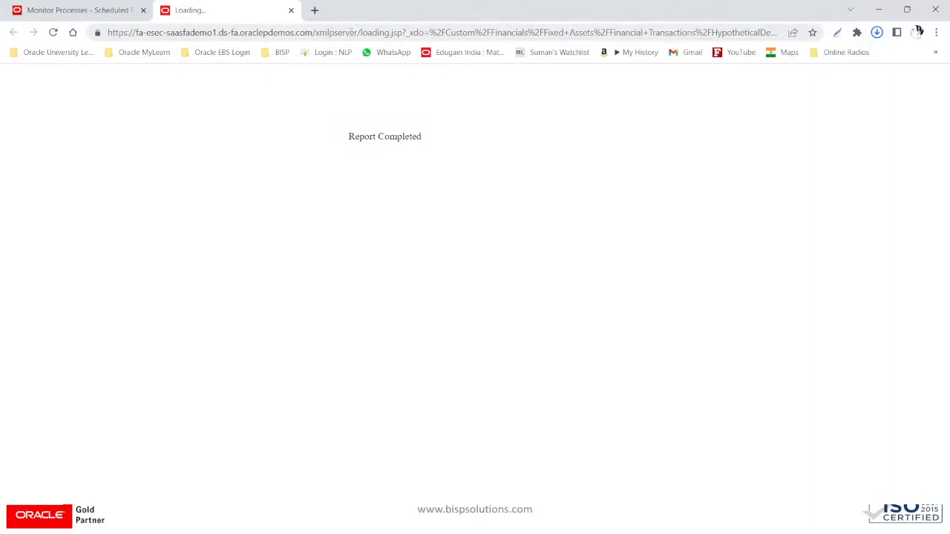
Open the downloaded What if Analysis_Report 1.pdf and close the leftover report loading page
click(877, 33)
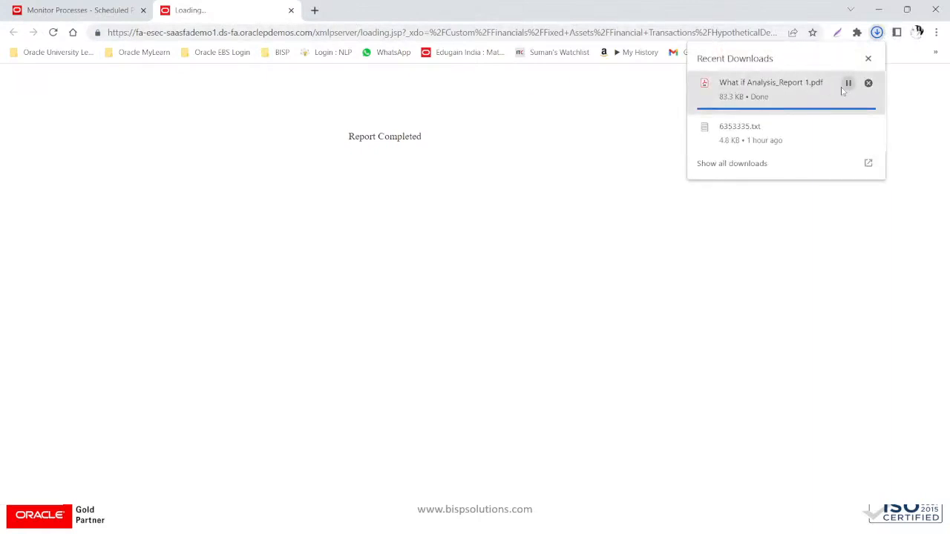
click(793, 89)
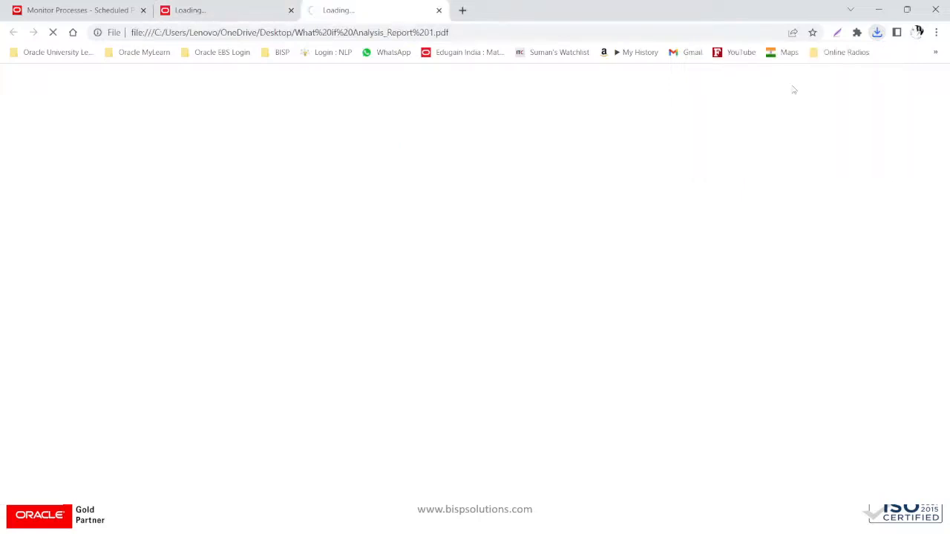
click(227, 8)
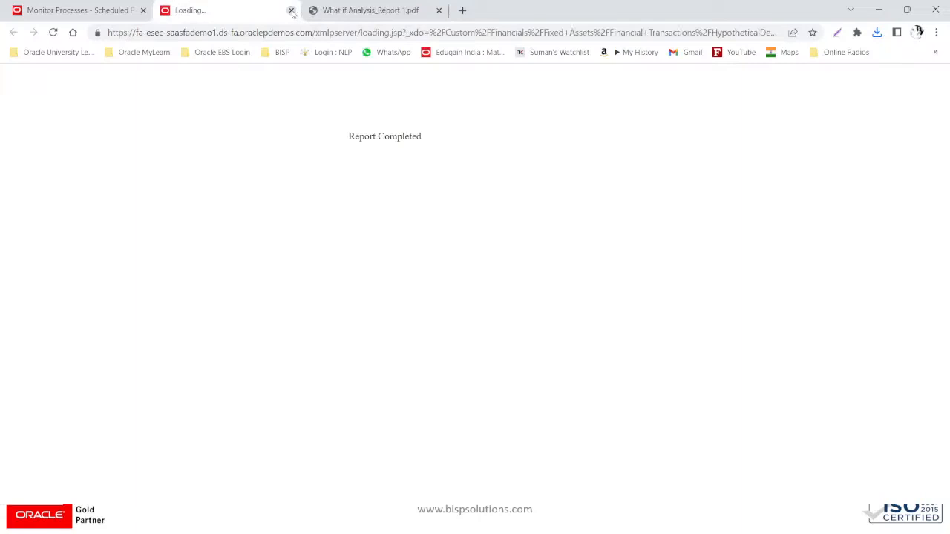
click(291, 10)
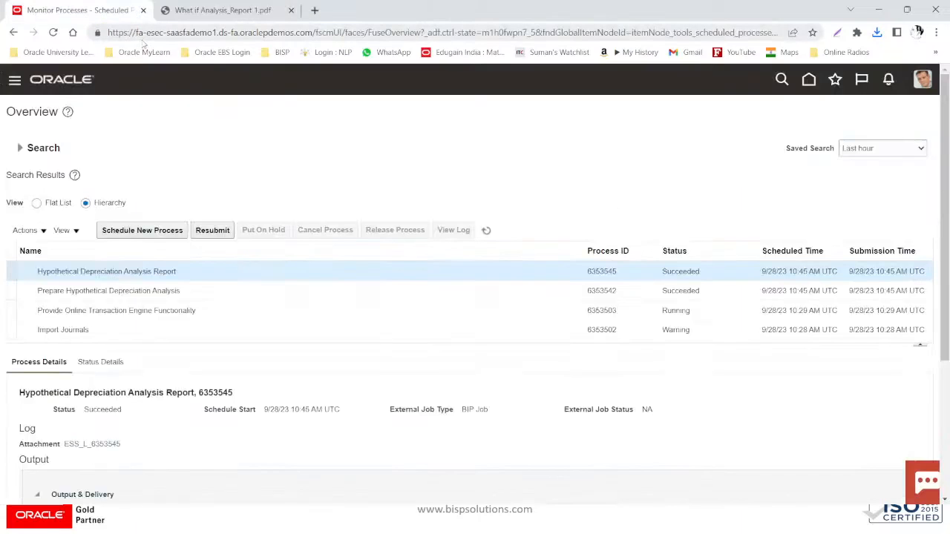
Look over the PDF report's header parameters and return to the Scheduled Processes page
click(223, 10)
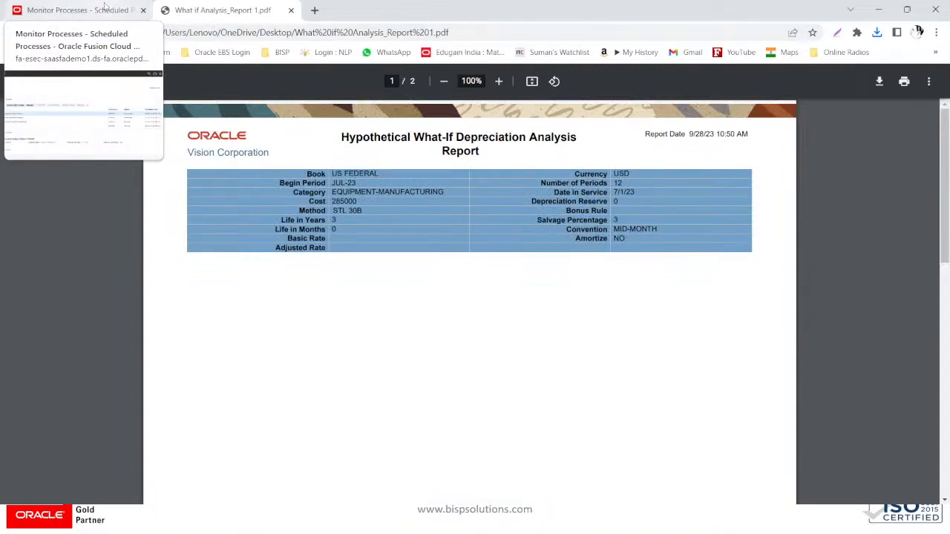
click(98, 7)
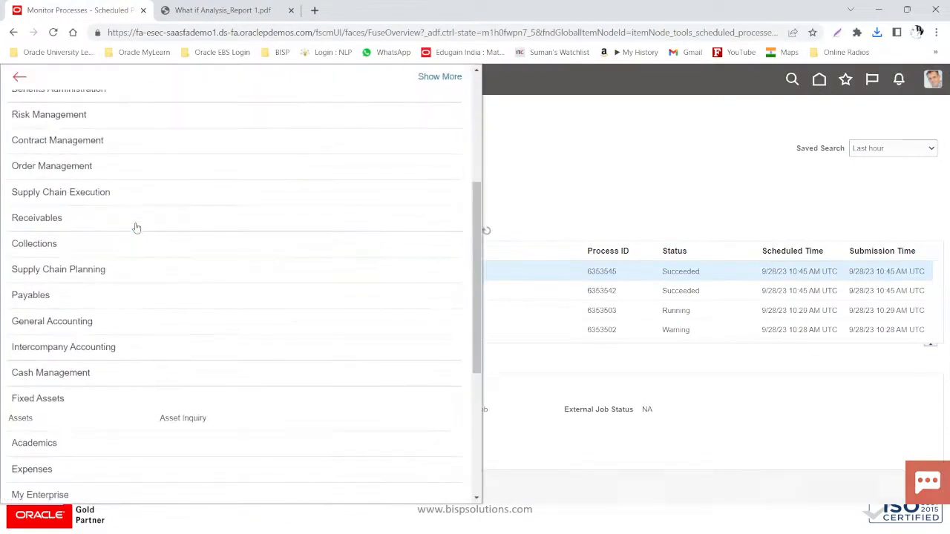
Open Perform What-if Analysis from the Fixed Assets work area for hypothetical assets
scroll(135, 227, down, 5)
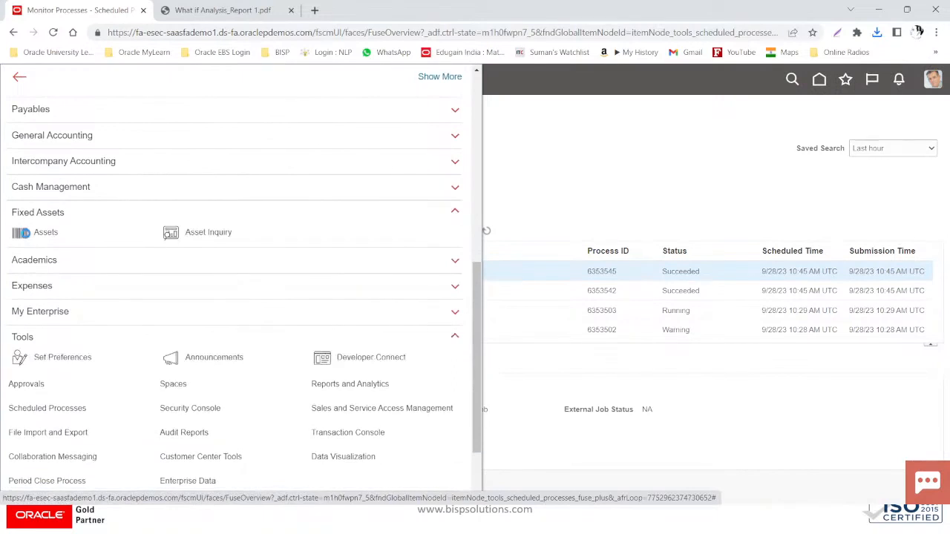
click(27, 235)
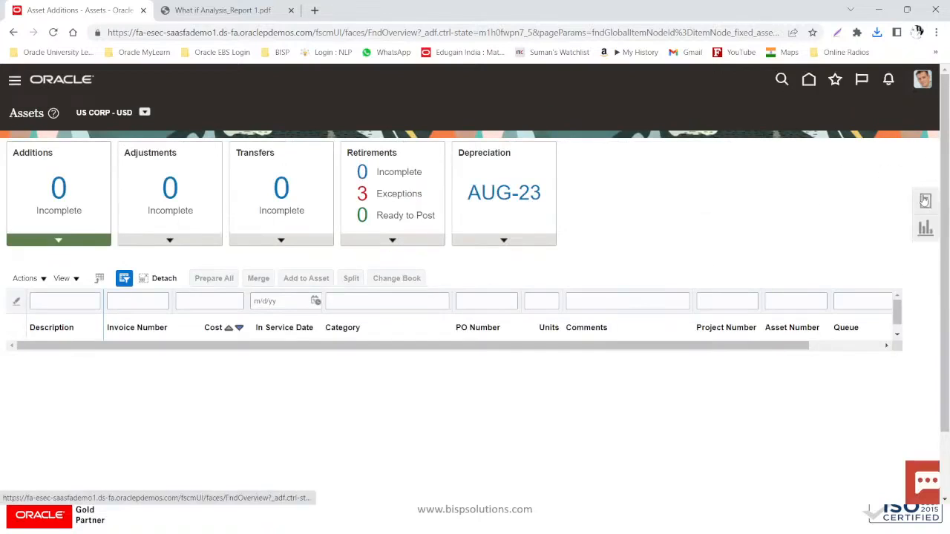
click(925, 200)
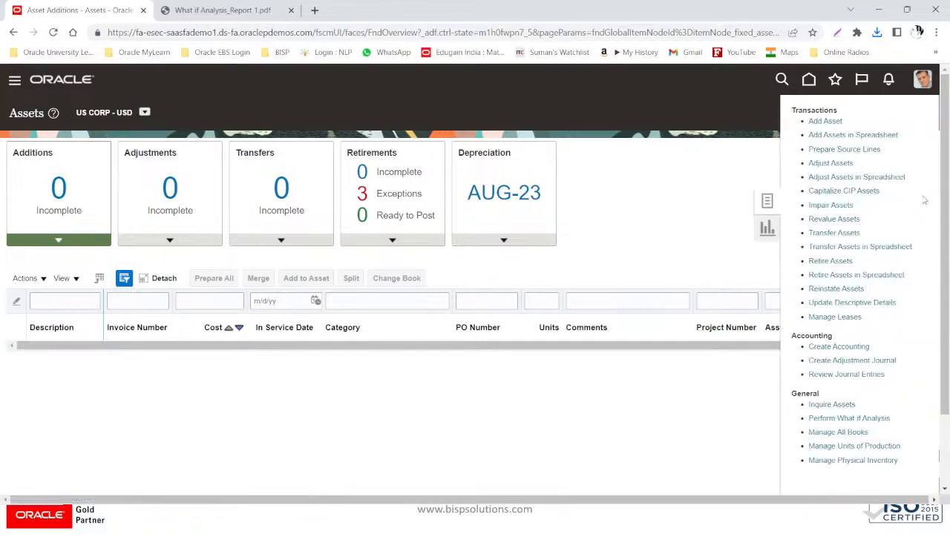
click(844, 417)
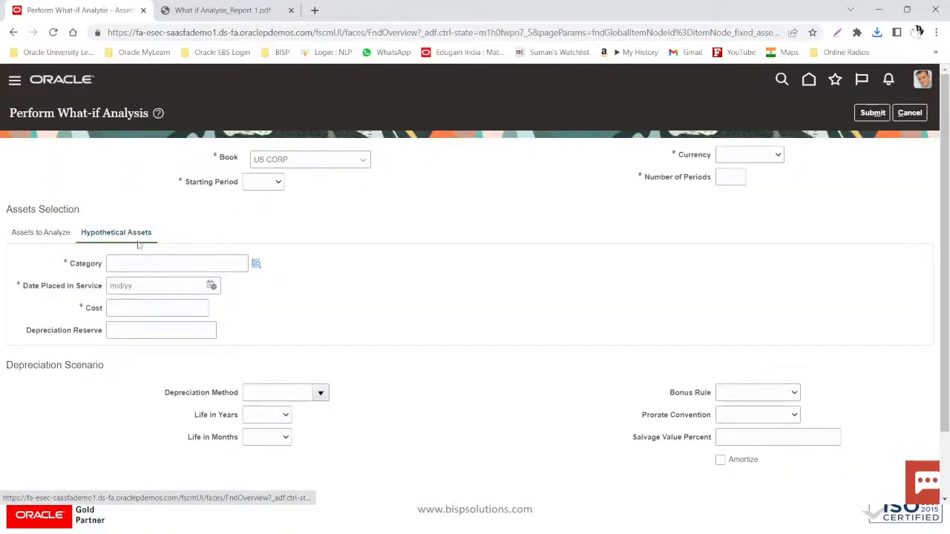
Set the analysis to book US FEDERAL, currency USD - US Dollar, starting period JUL-23 and 12 periods
click(757, 157)
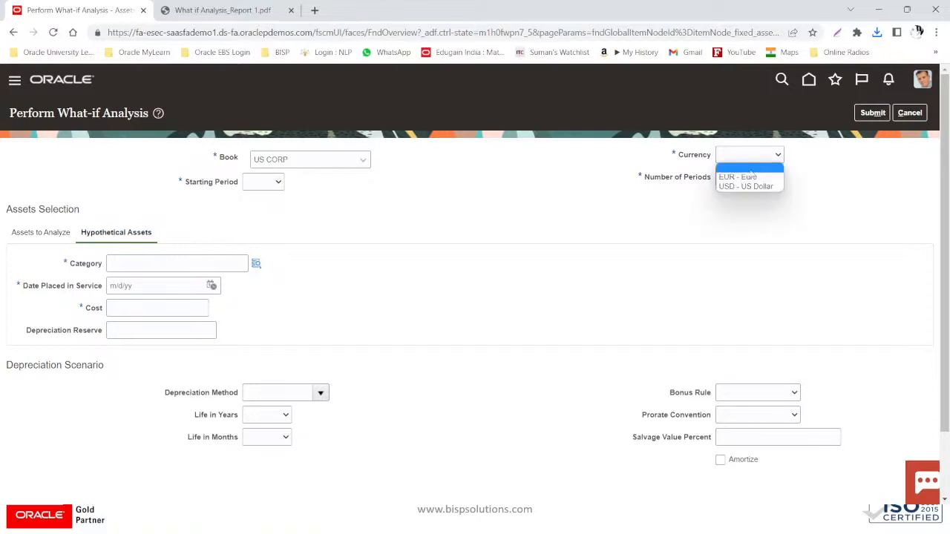
click(746, 186)
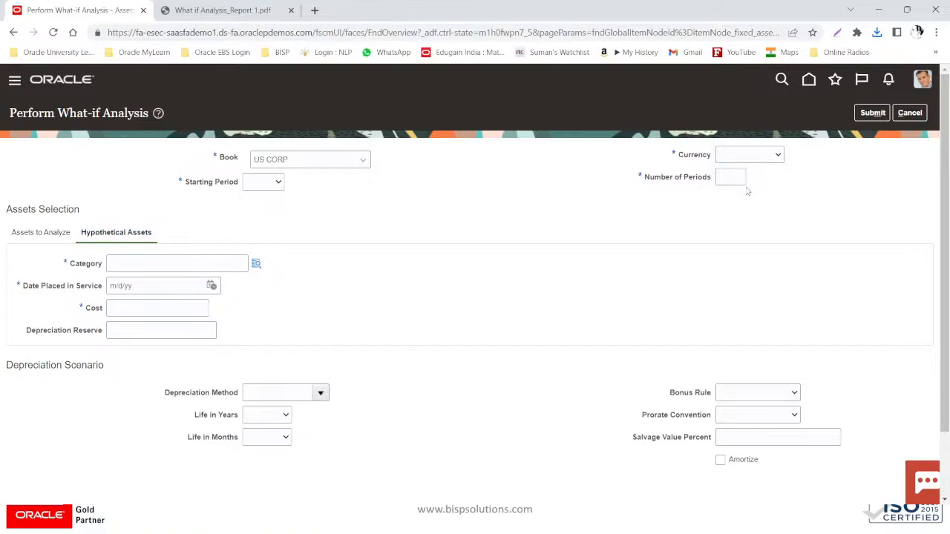
click(731, 178)
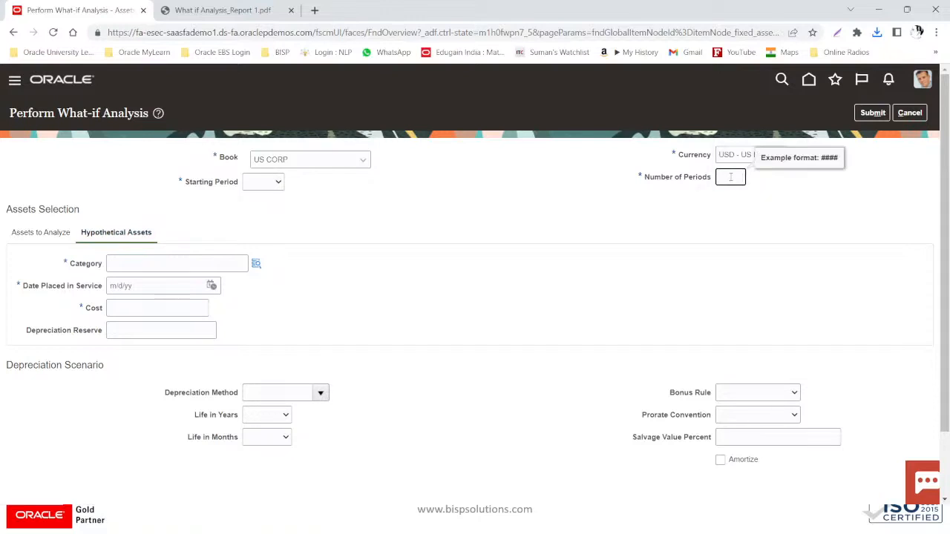
text(12)
click(265, 183)
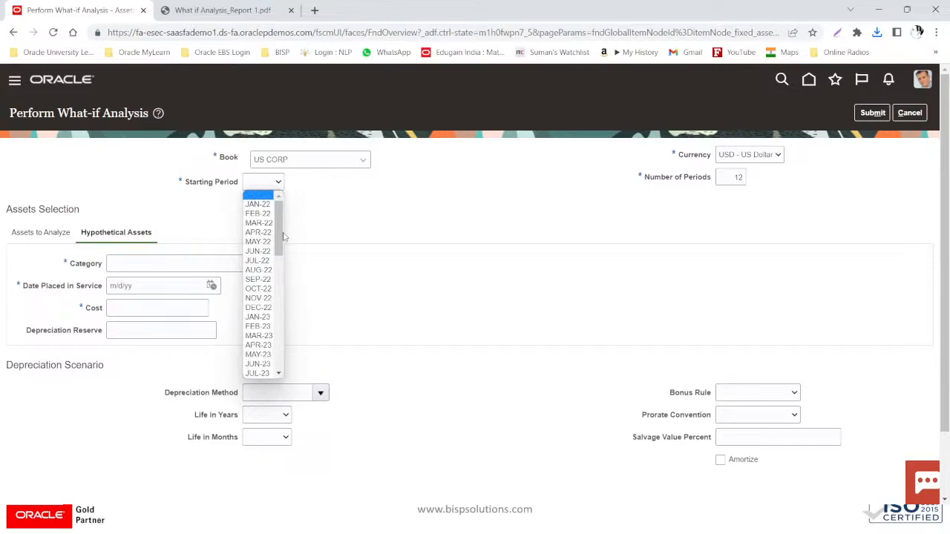
scroll(283, 236, down, 3)
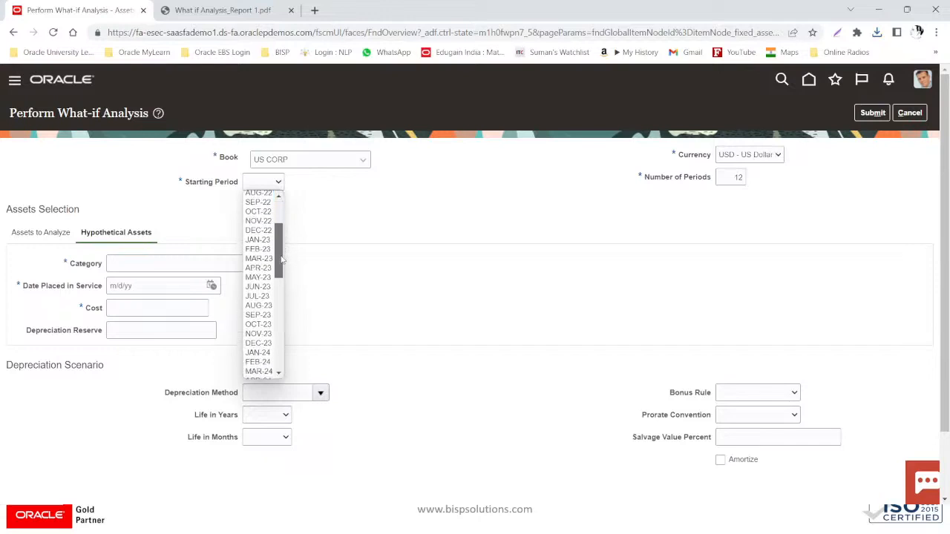
click(270, 291)
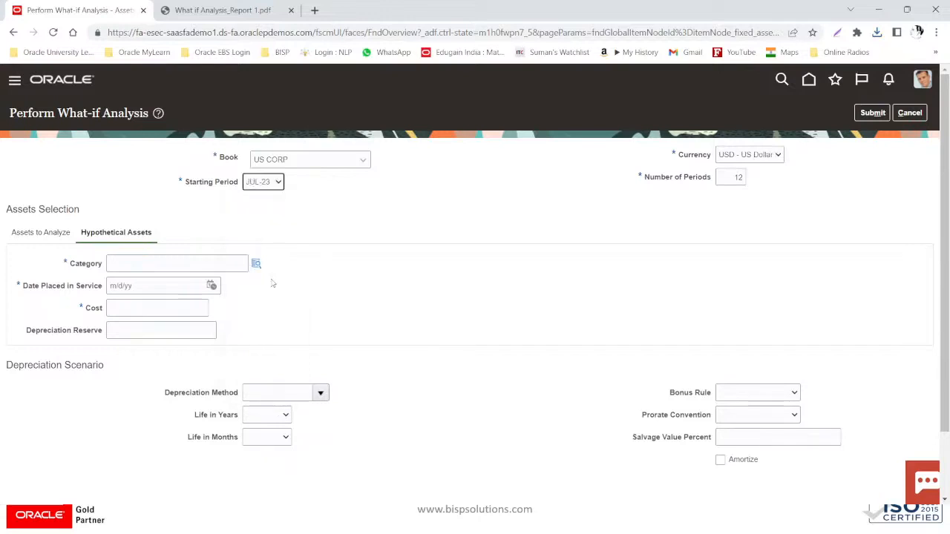
click(305, 158)
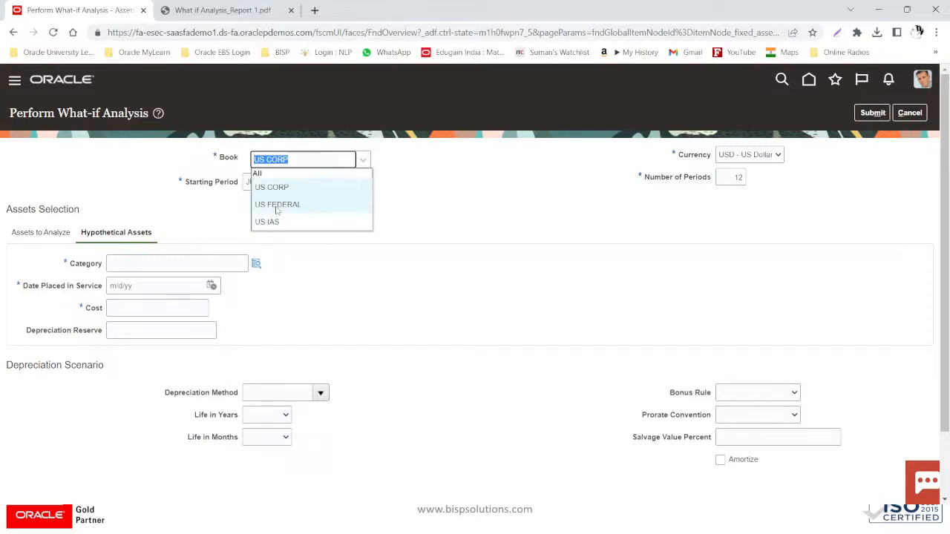
click(276, 205)
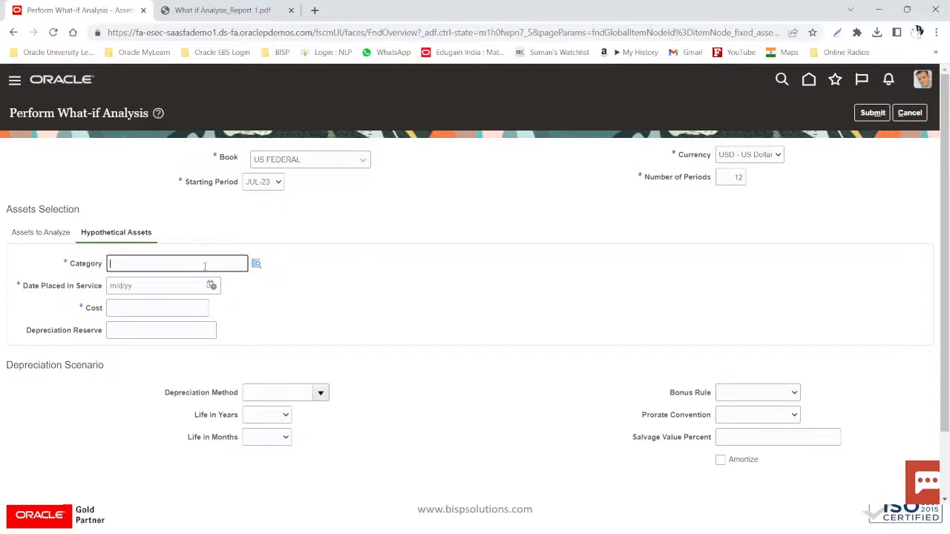
Choose EQUIPMENT-MANUFACTURING as the hypothetical asset's category
click(256, 263)
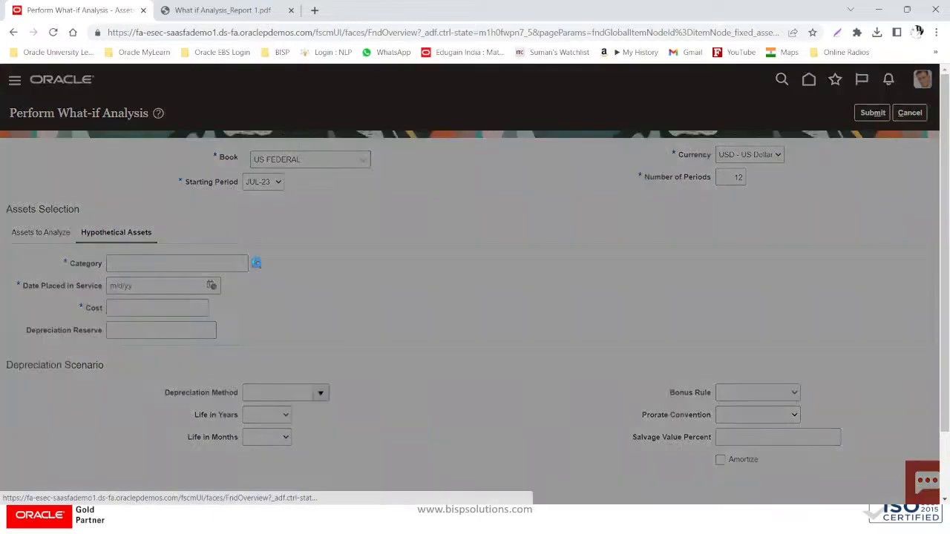
click(482, 332)
click(398, 179)
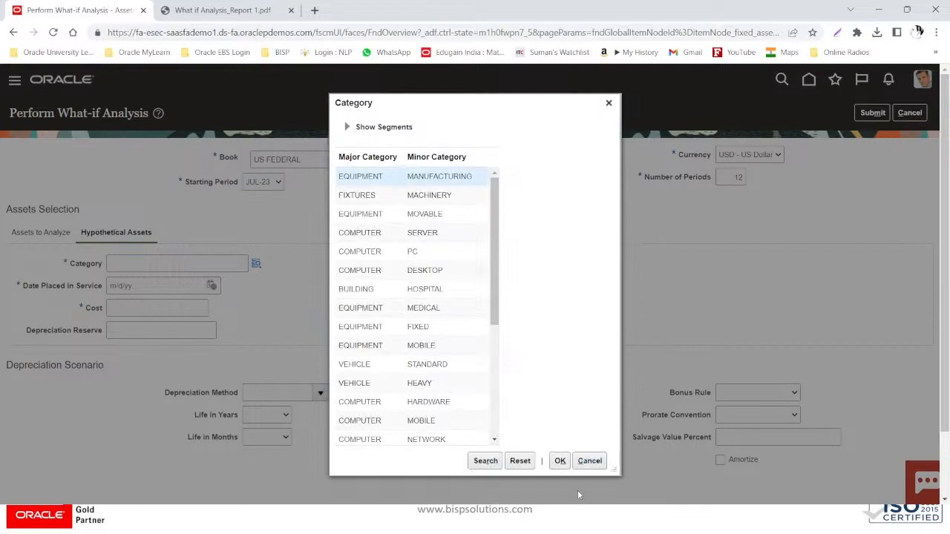
click(558, 462)
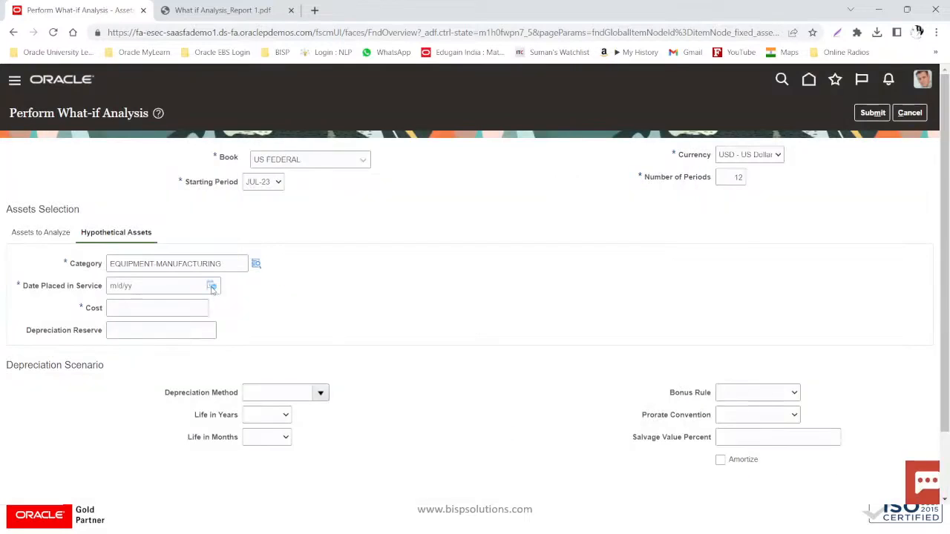
Set the hypothetical asset's date placed in service to 7/1/23
click(212, 286)
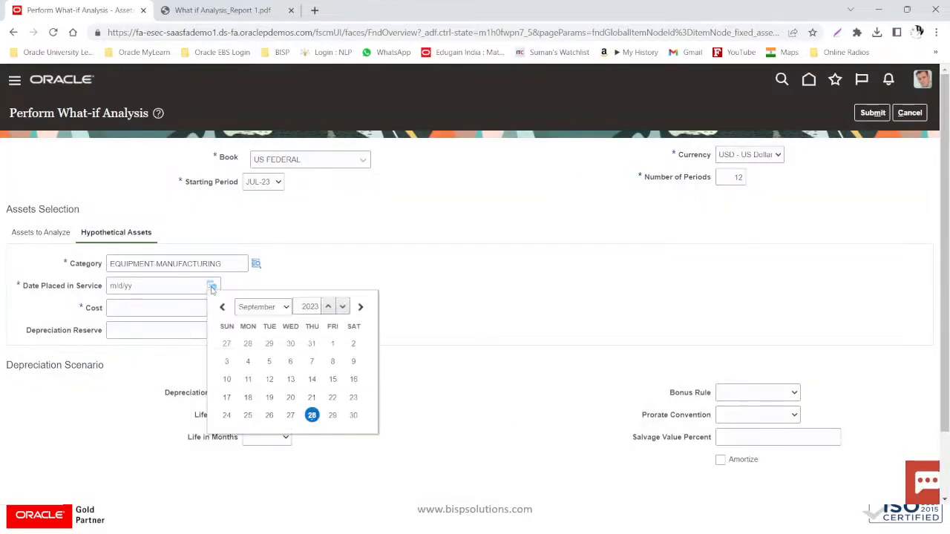
click(274, 310)
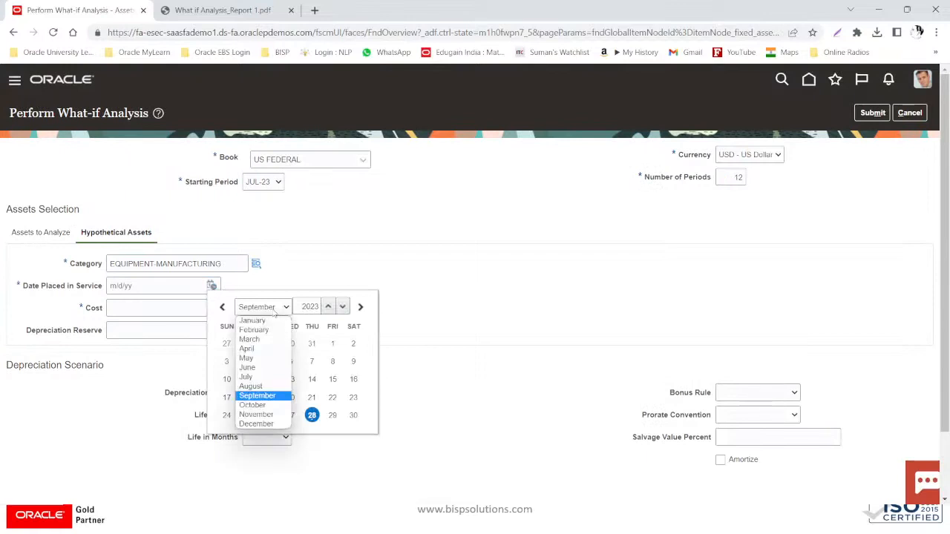
click(256, 378)
click(353, 344)
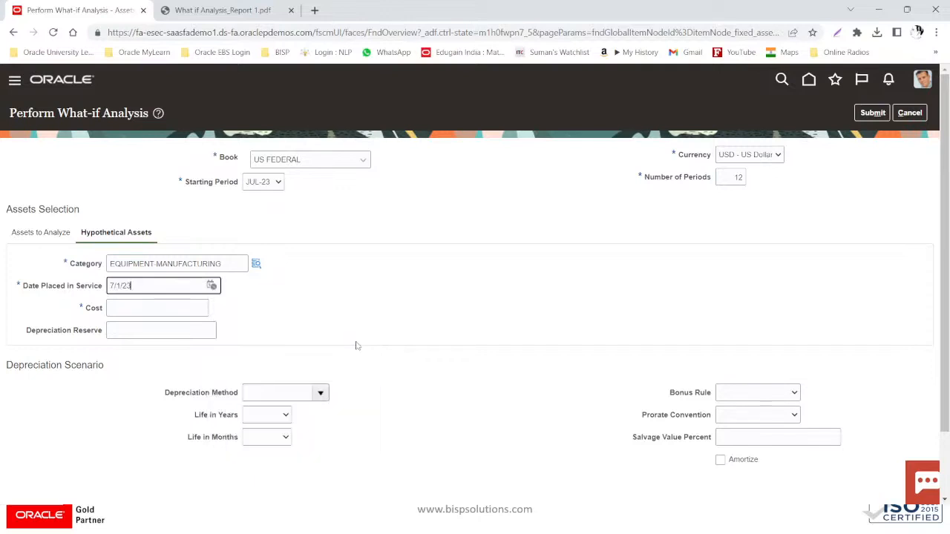
Check the cost in the first PDF report and enter 285000 as the hypothetical asset's cost
click(158, 307)
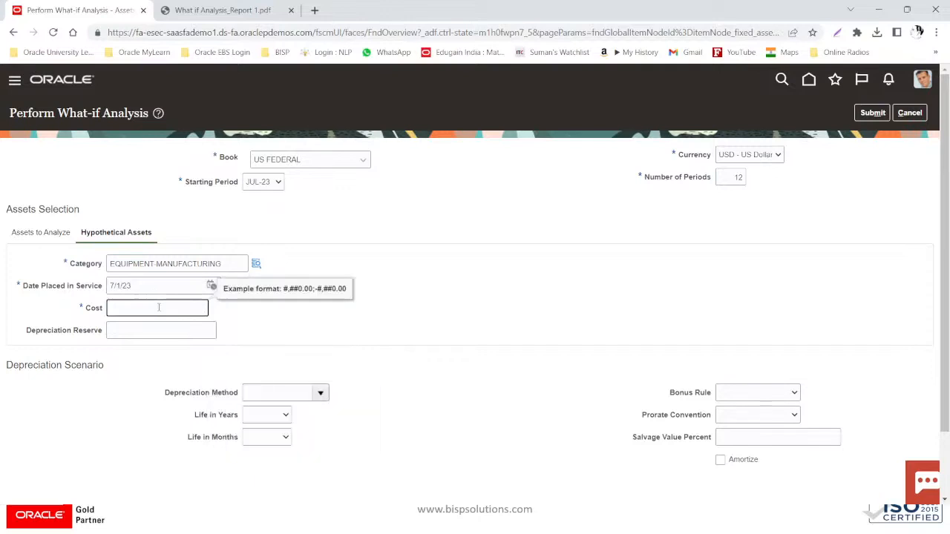
click(208, 10)
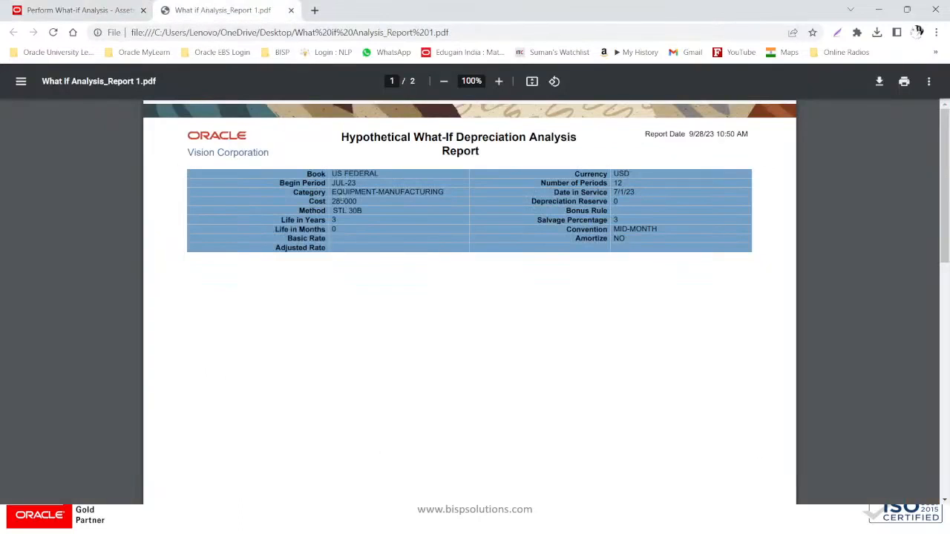
click(82, 10)
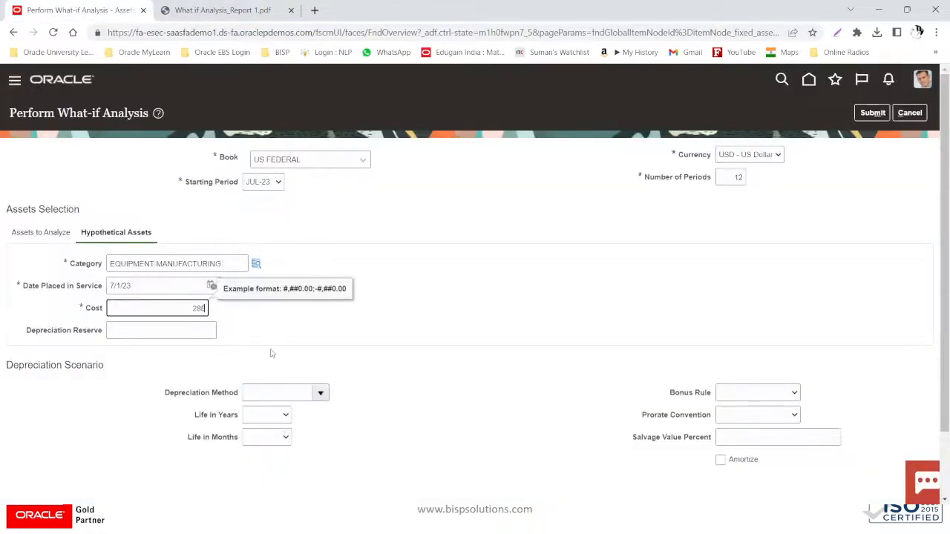
text(000)
Browse the depreciation methods and search for those whose name starts with mac
scroll(361, 329, down, 2)
click(296, 317)
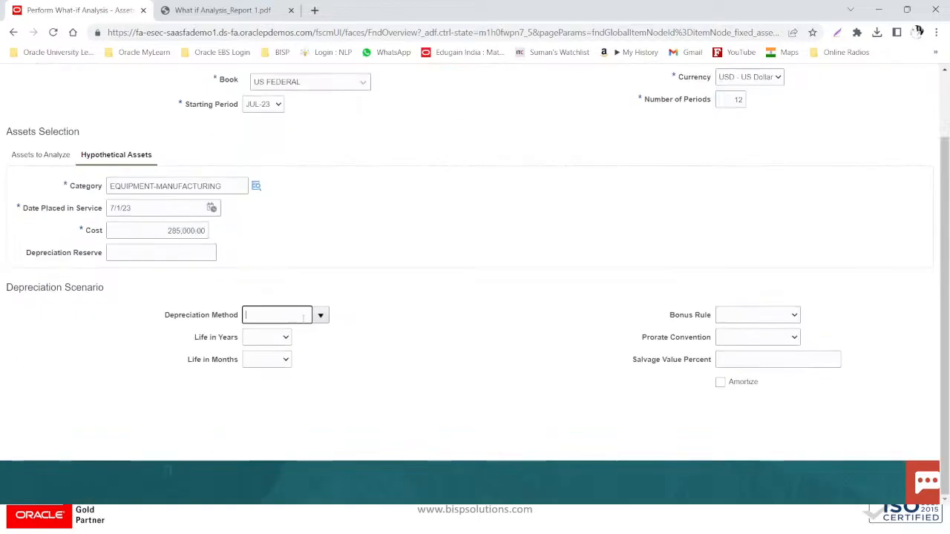
click(320, 315)
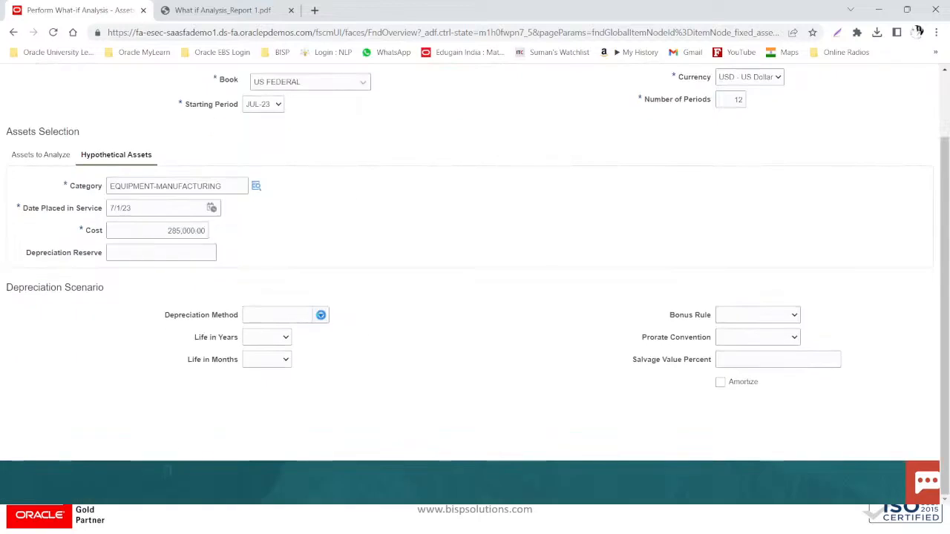
click(321, 316)
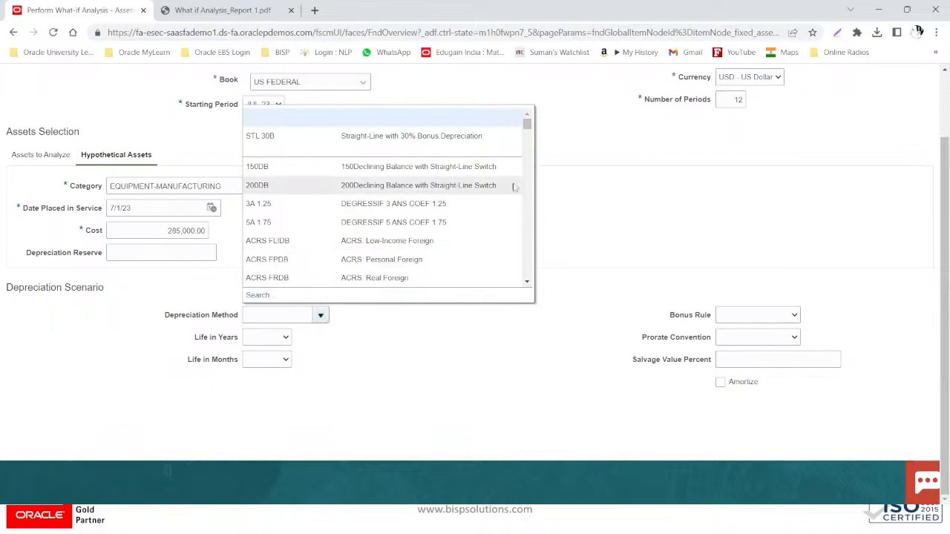
scroll(419, 204, down, 1)
scroll(411, 211, down, 1)
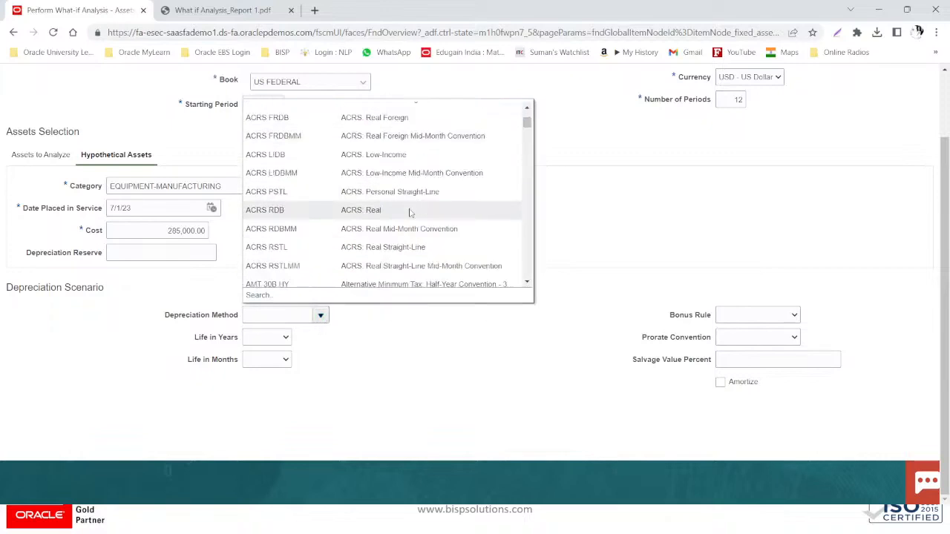
scroll(300, 193, up, 4)
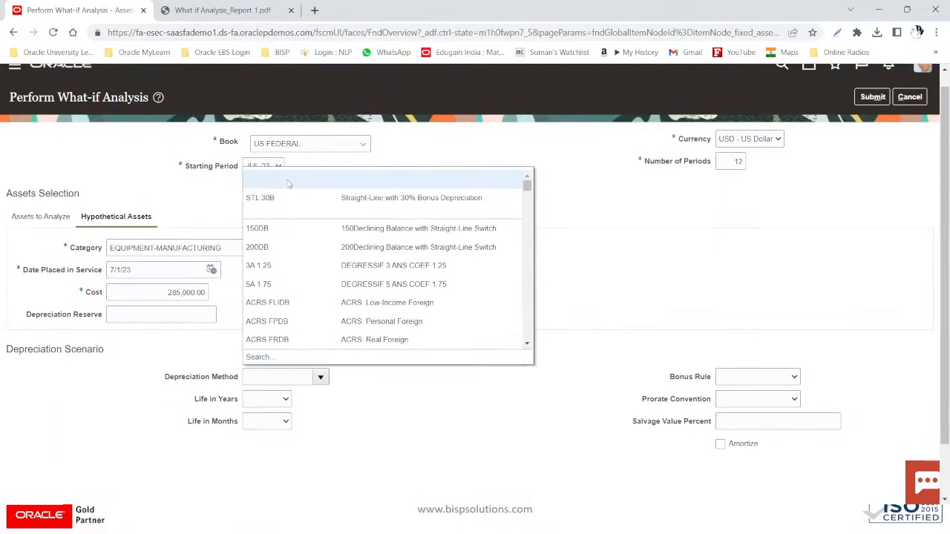
click(259, 357)
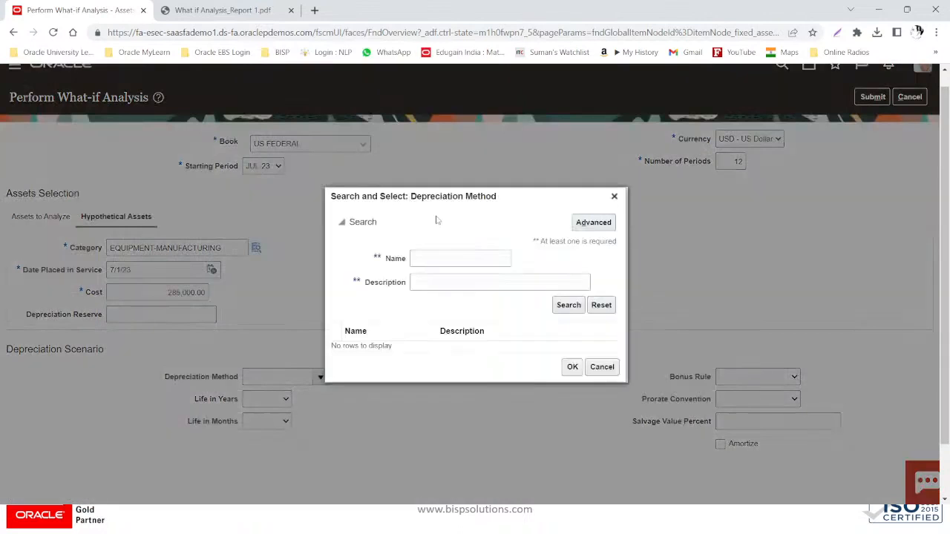
click(436, 258)
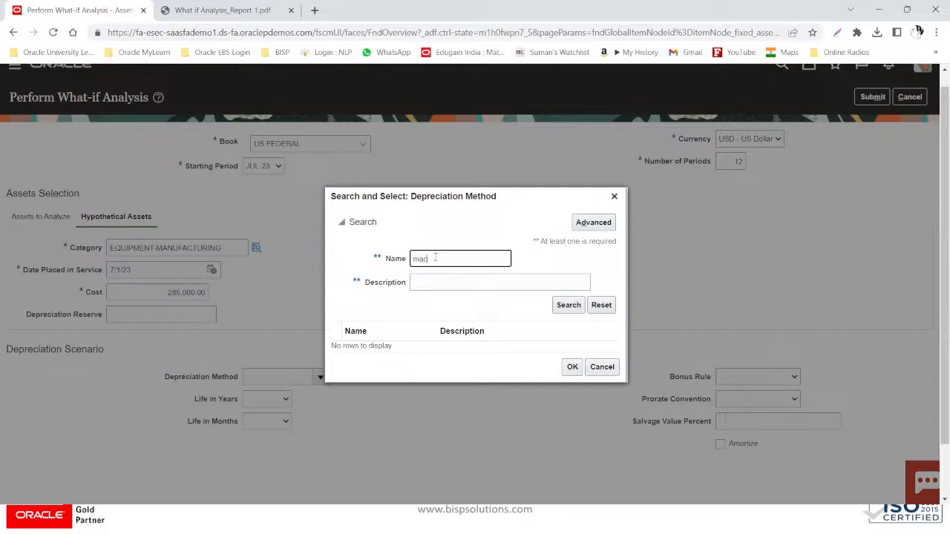
text(mac)
key(Return)
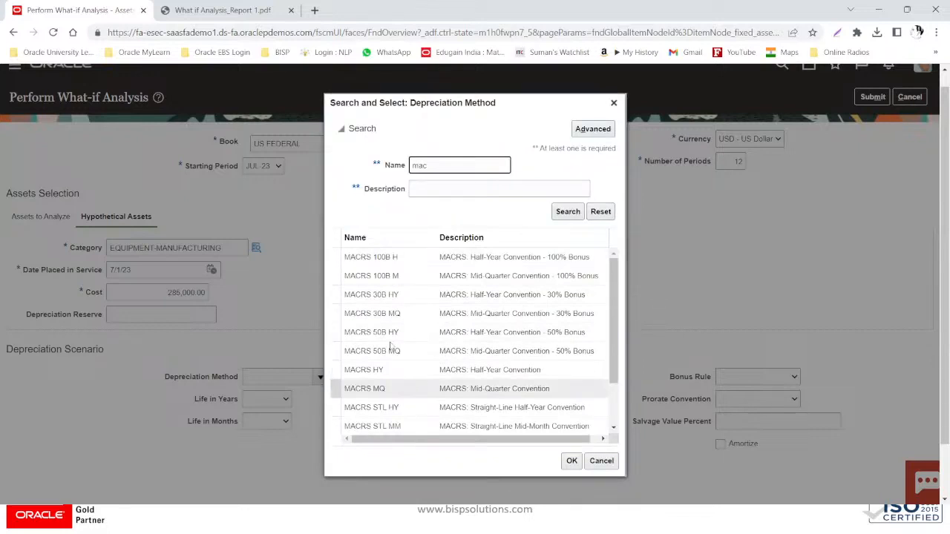
Review the MACRS methods found and choose MACRS STL MM as the hypothetical asset's depreciation method
scroll(394, 330, down, 3)
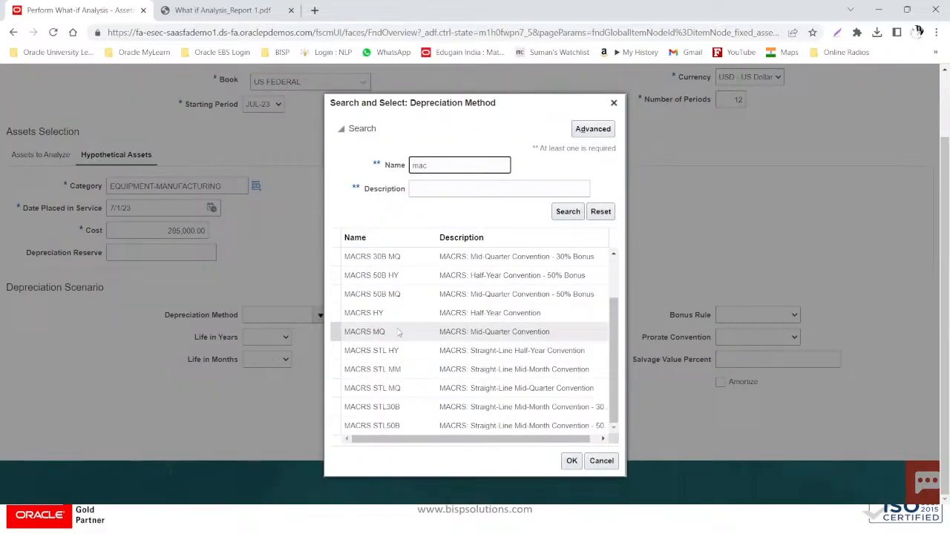
click(399, 333)
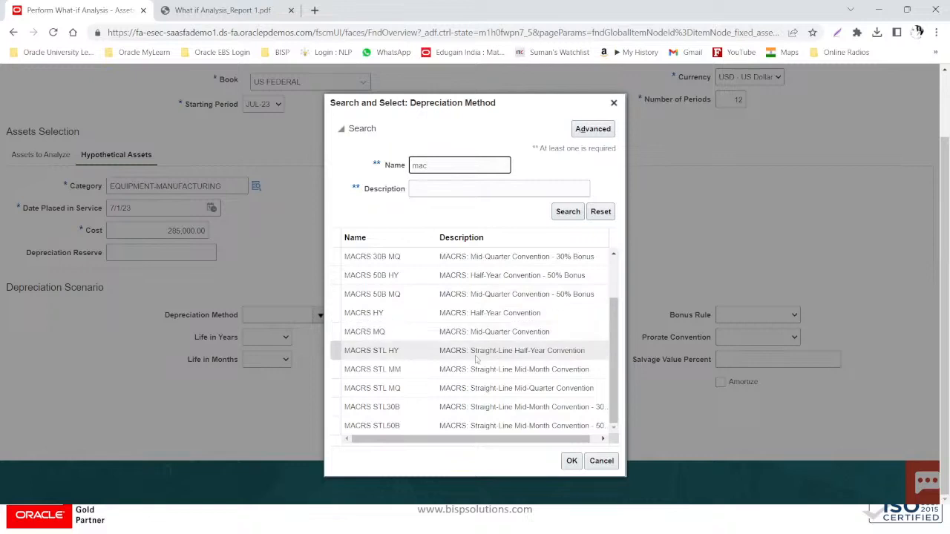
click(438, 297)
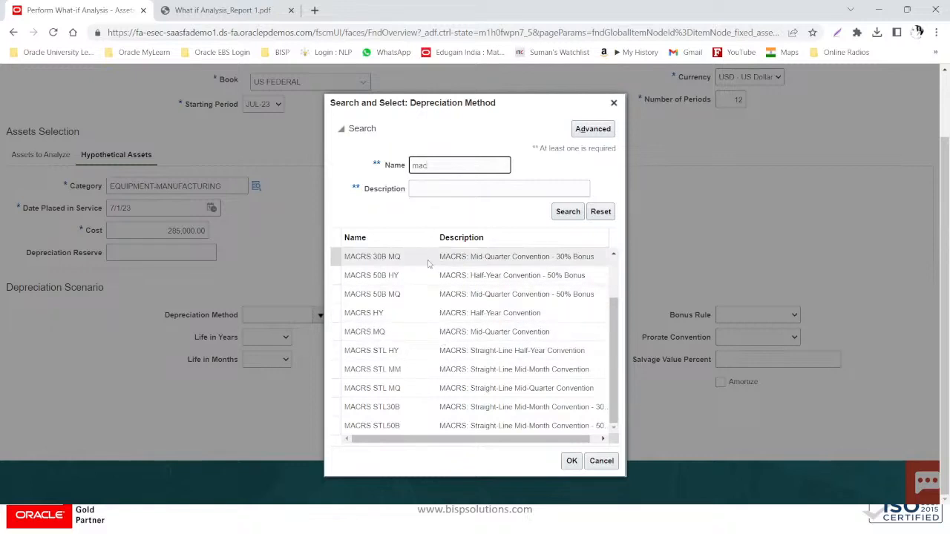
scroll(429, 264, up, 5)
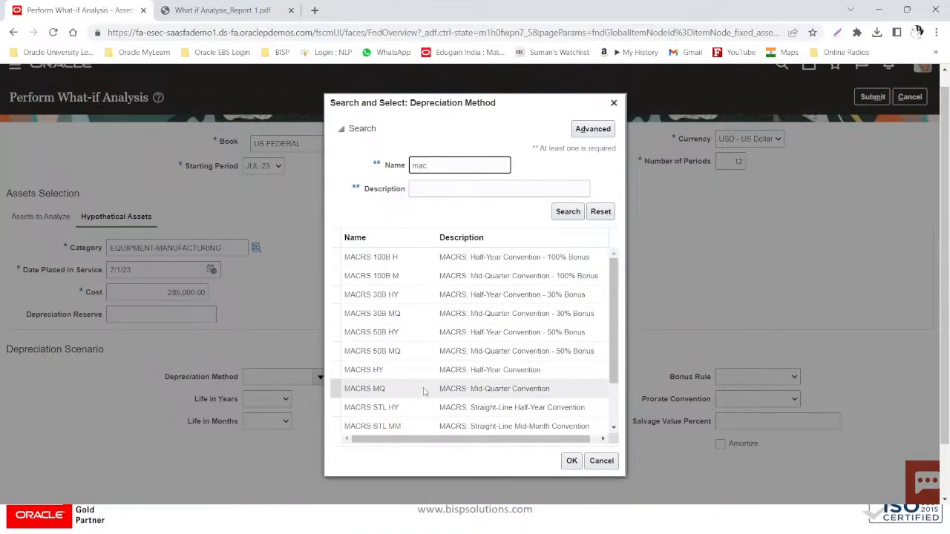
scroll(424, 391, down, 3)
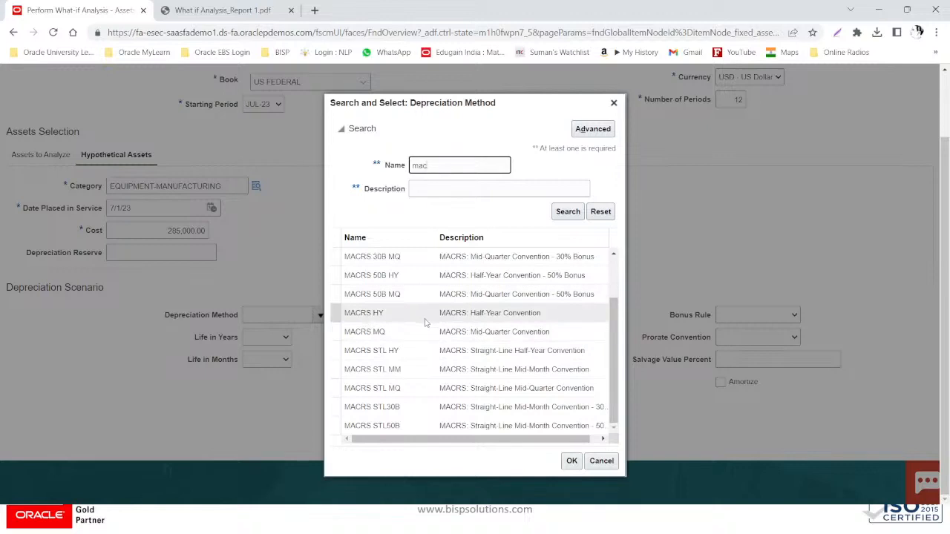
click(517, 370)
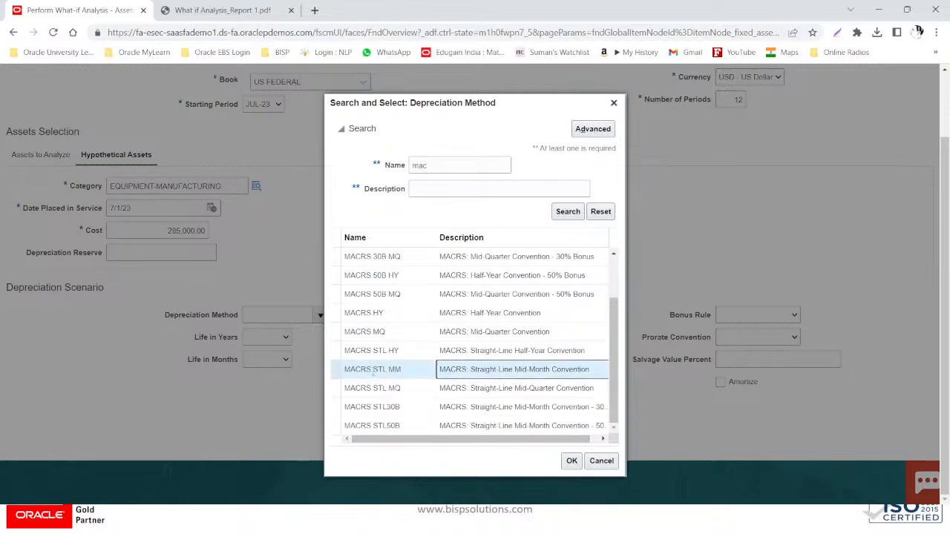
click(571, 461)
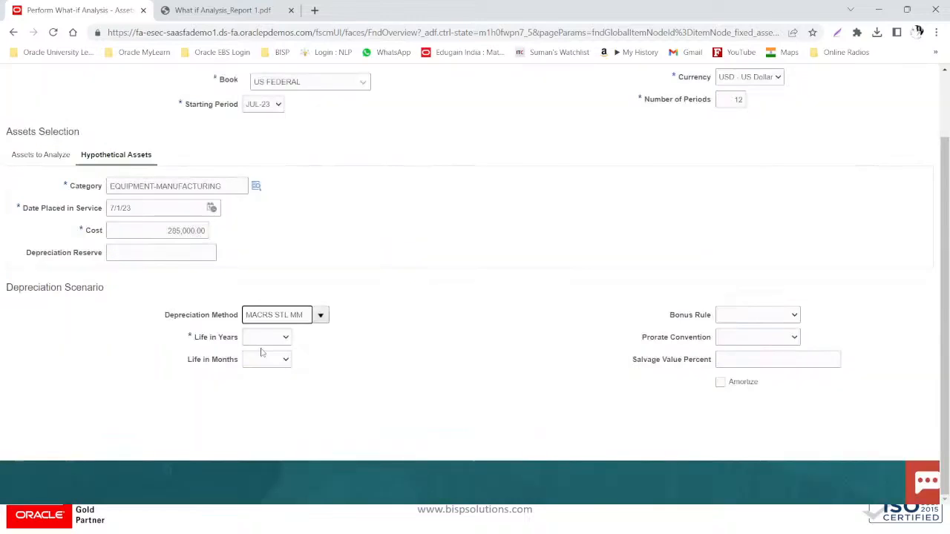
Check the lives in years available for the chosen method and reopen the list of depreciation methods
click(275, 339)
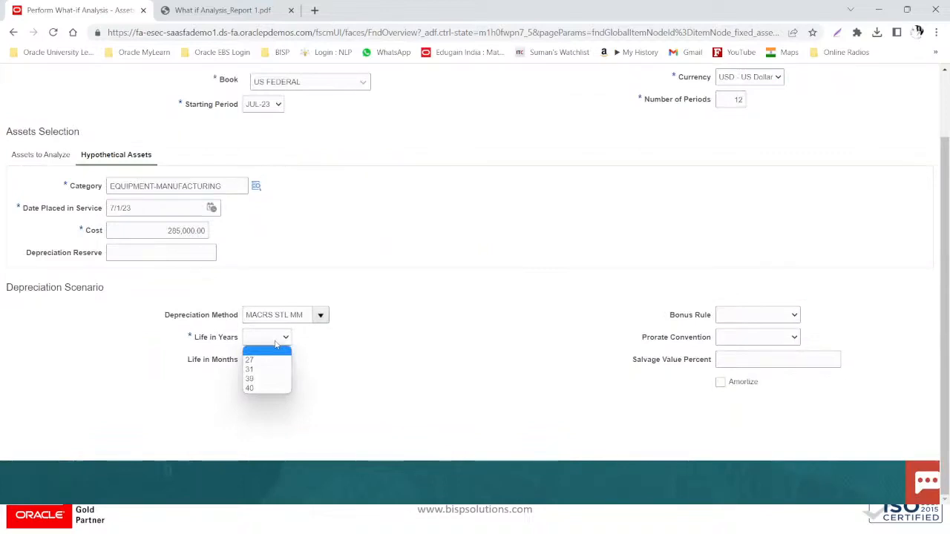
click(292, 317)
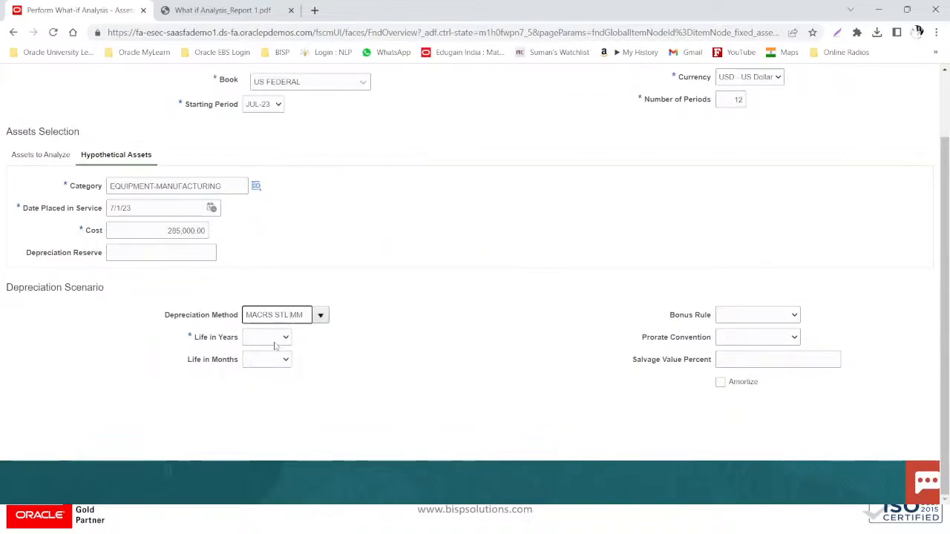
click(320, 317)
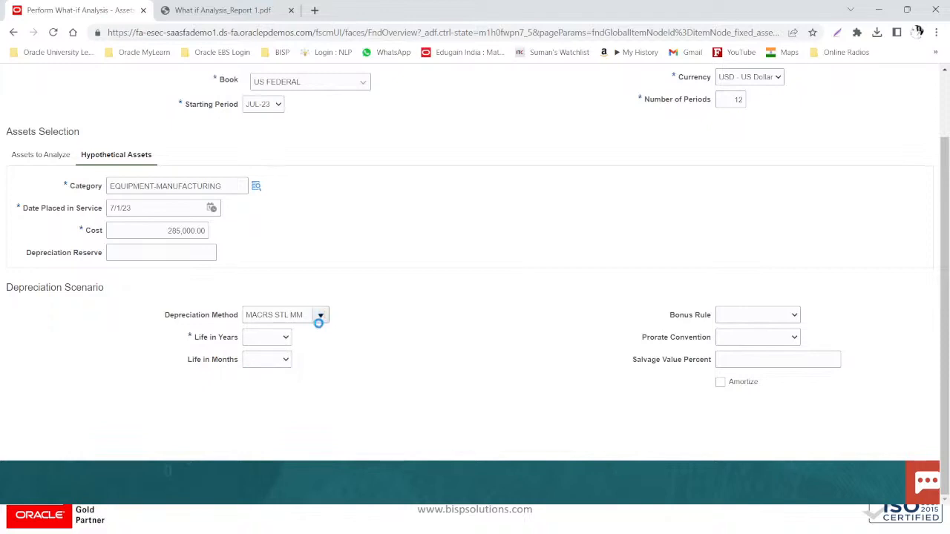
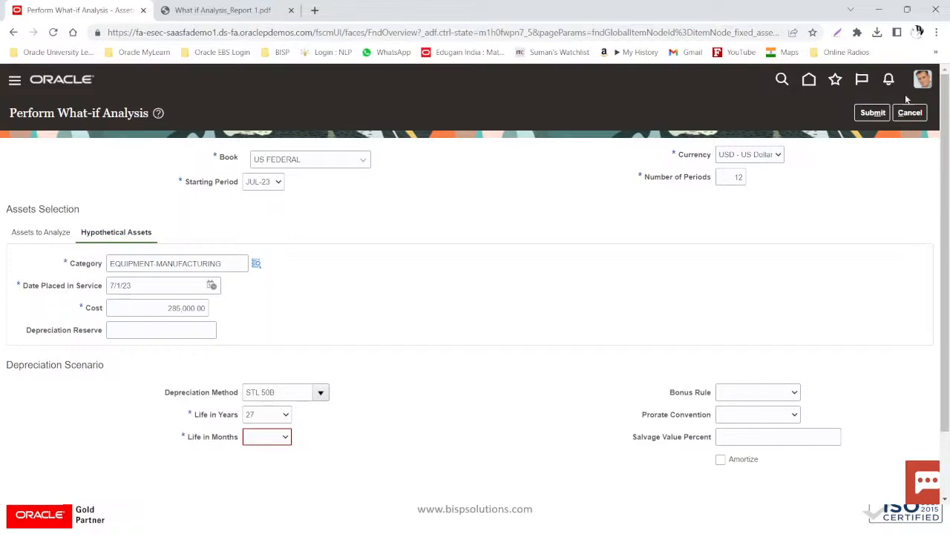
Discard the unsaved what-if analysis and start a new one from the Assets work area
click(901, 113)
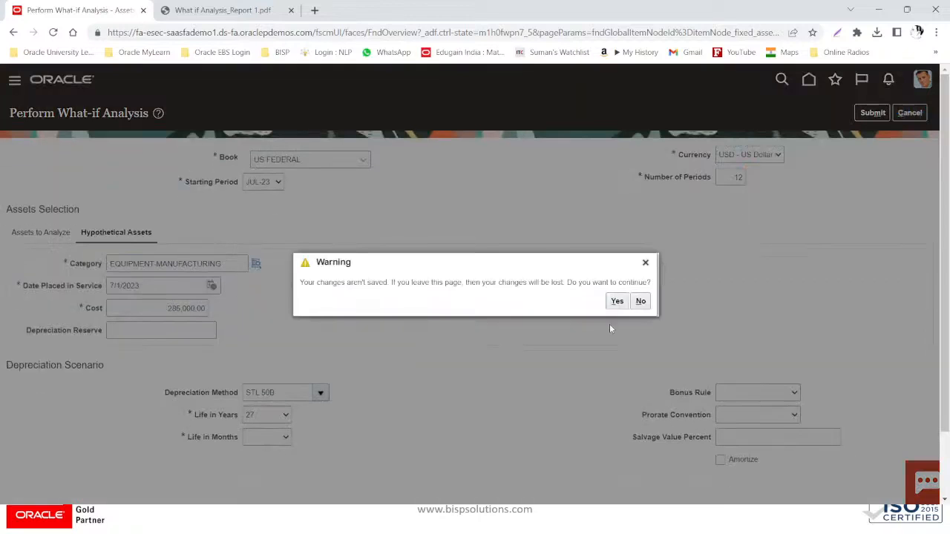
click(616, 301)
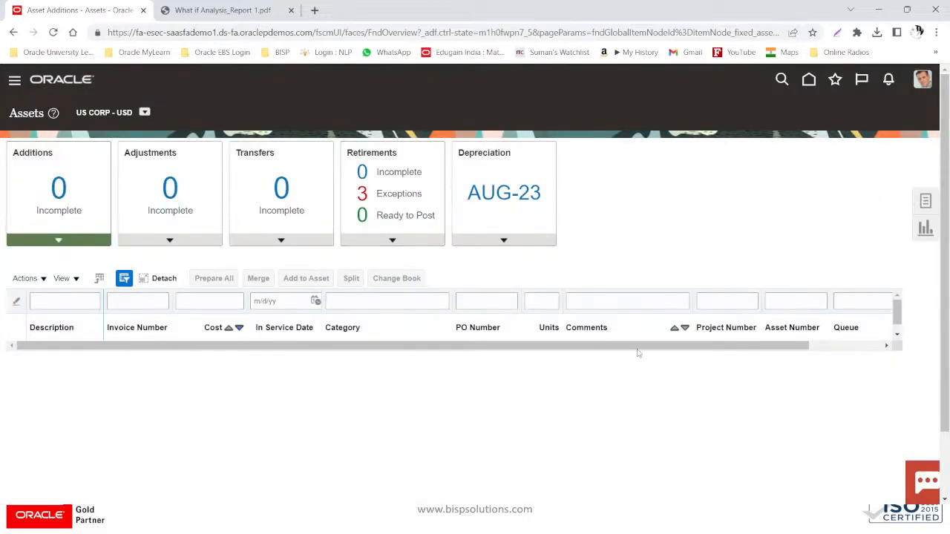
click(925, 200)
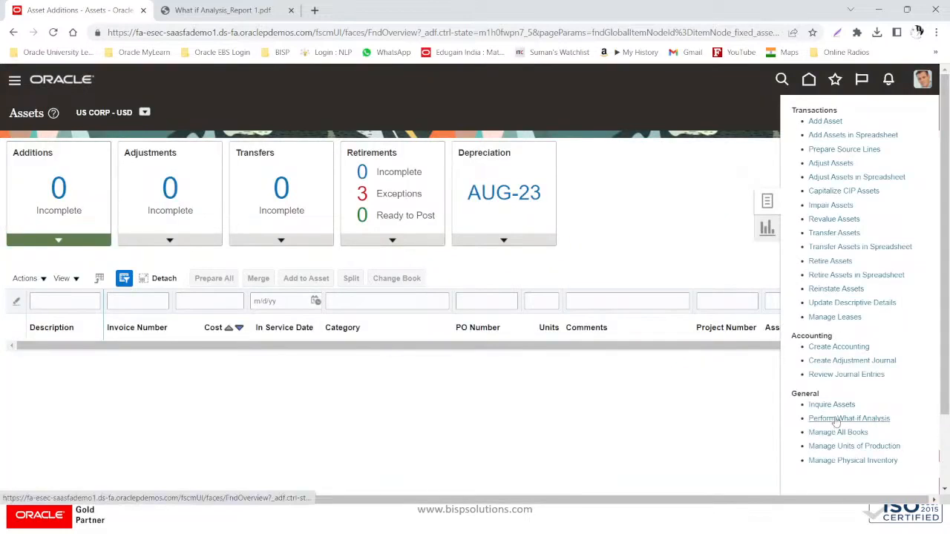
click(834, 418)
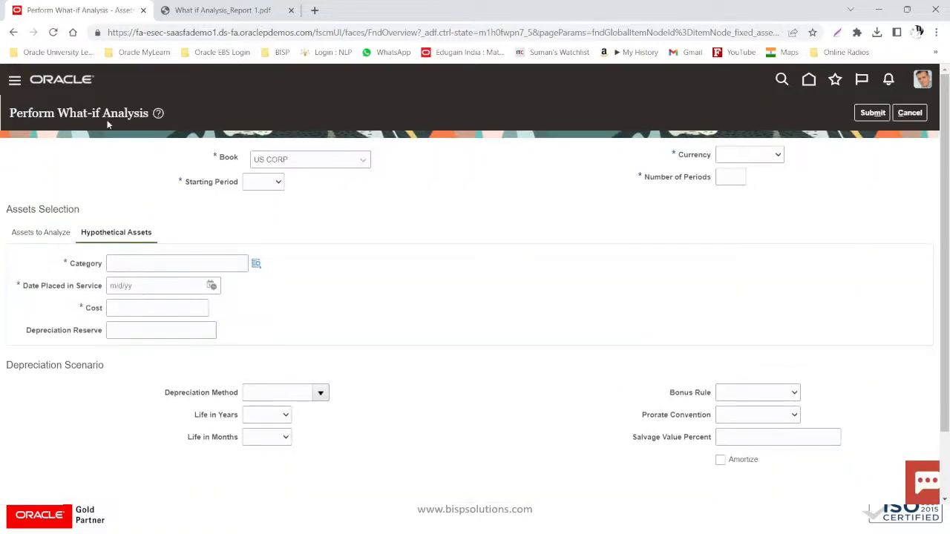
Set up the analysis for the US FEDERAL book with starting period JUL-23, currency USD and 12 periods
click(277, 182)
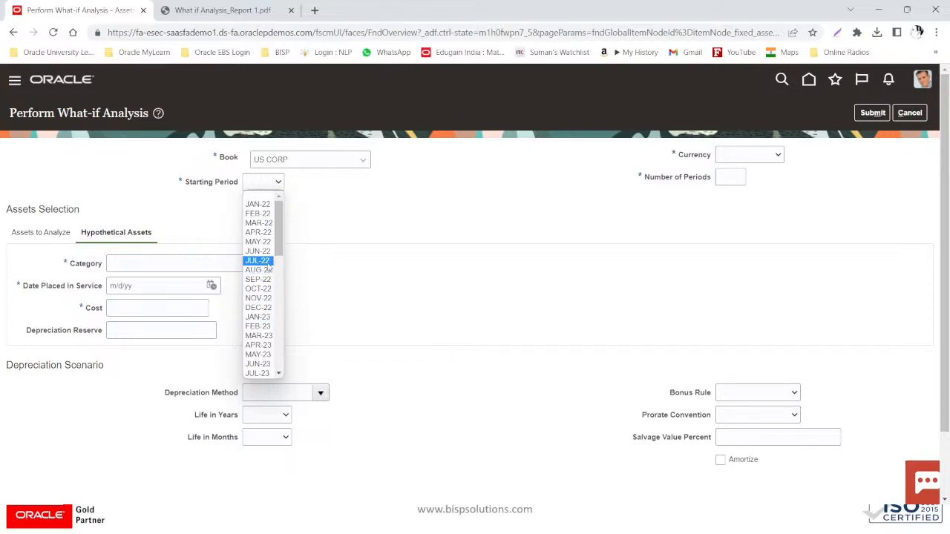
scroll(269, 269, down, 3)
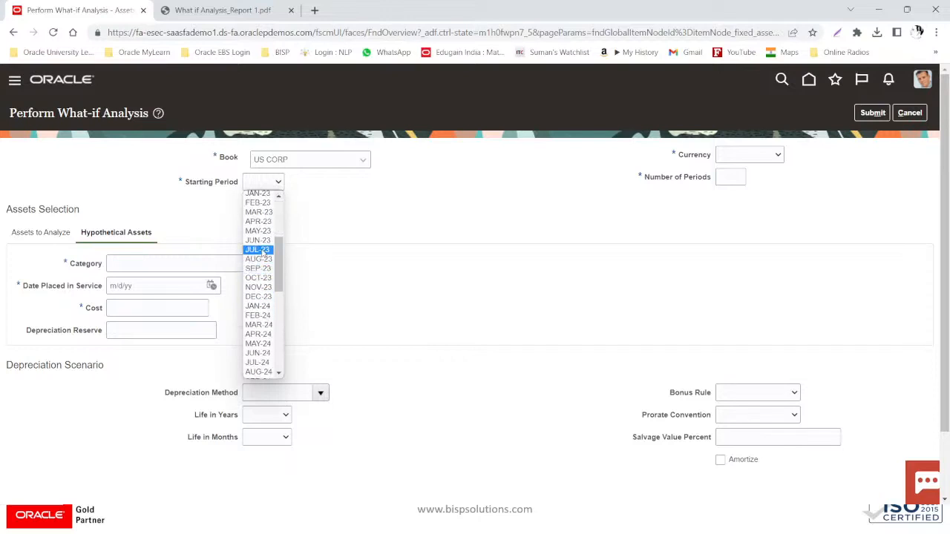
click(260, 250)
click(737, 157)
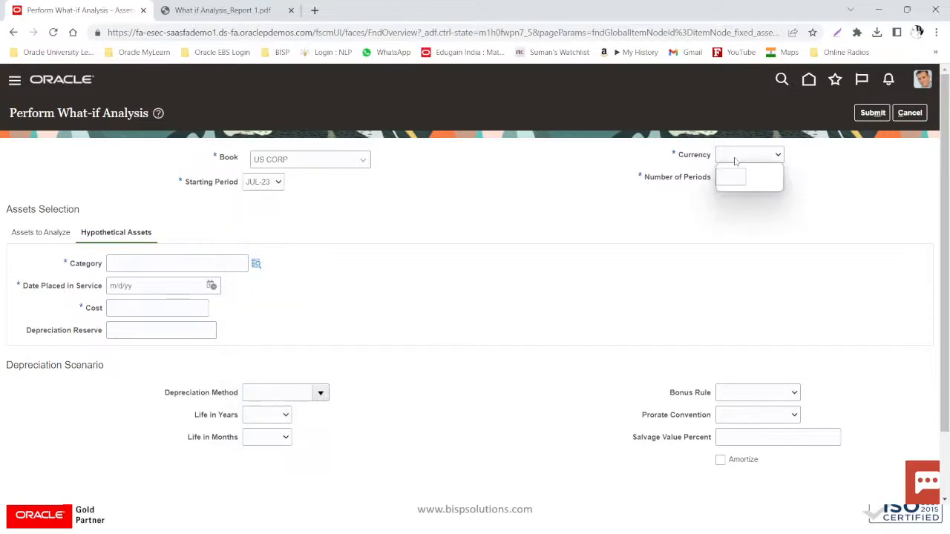
click(745, 186)
click(732, 177)
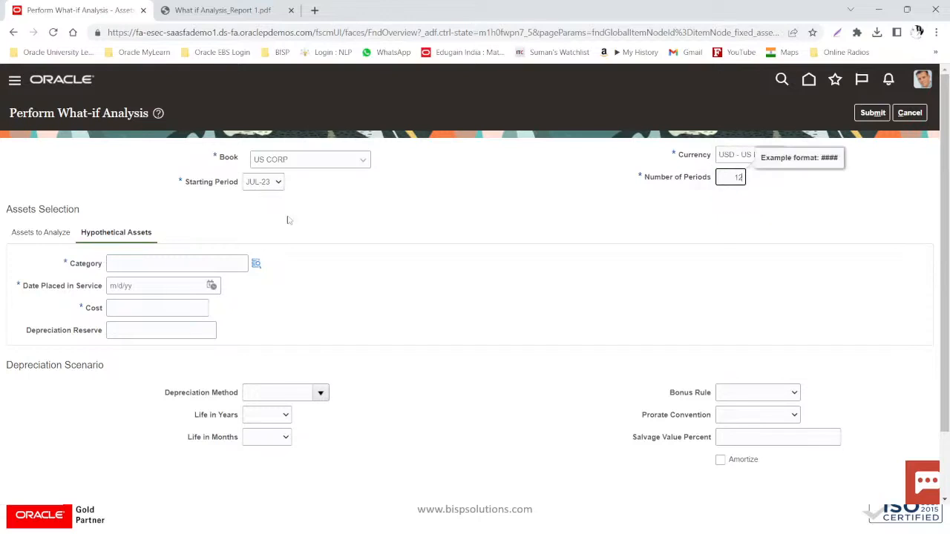
click(311, 159)
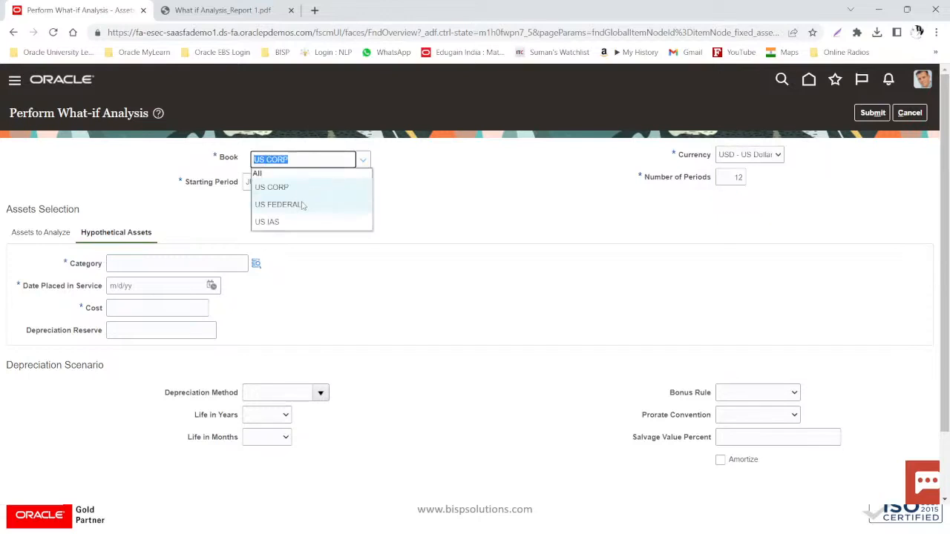
click(303, 204)
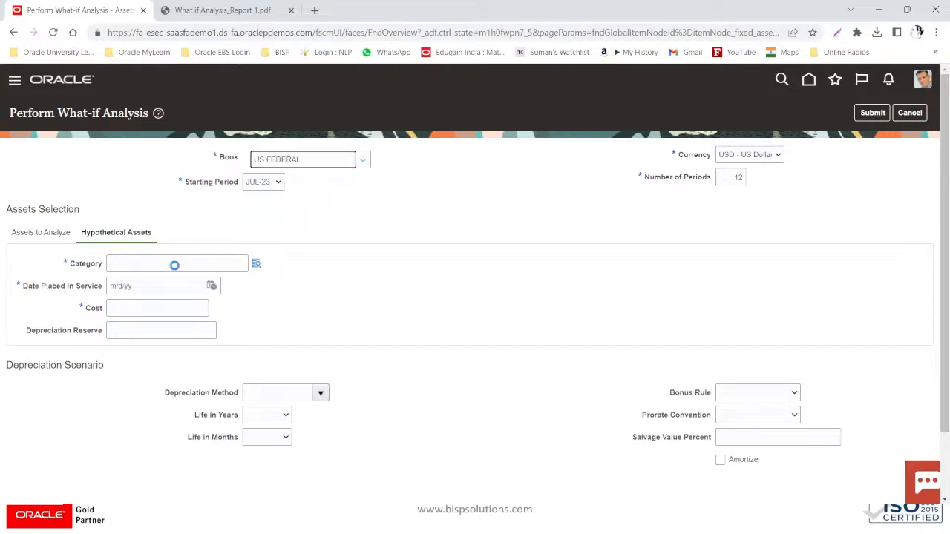
Search the asset categories and choose EQUIPMENT-MANUFACTURING for the hypothetical asset
click(253, 261)
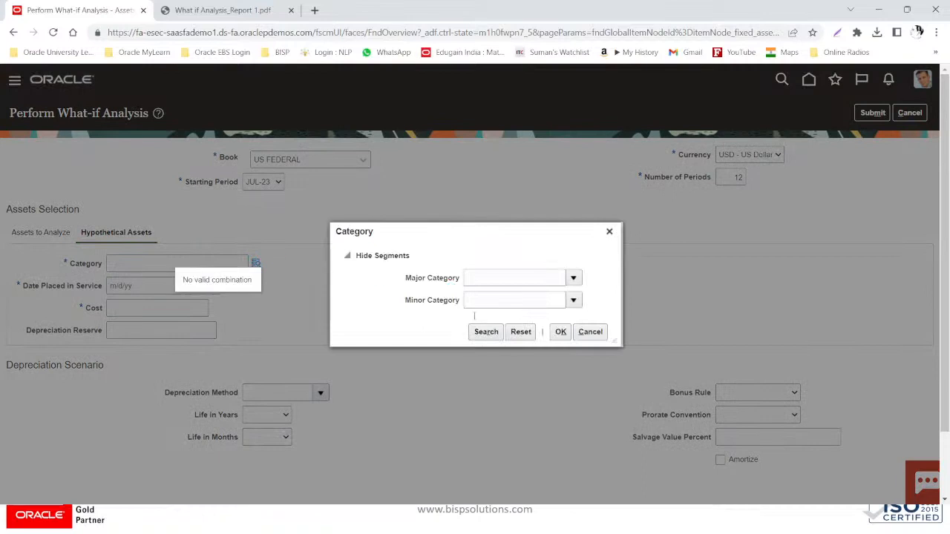
click(486, 332)
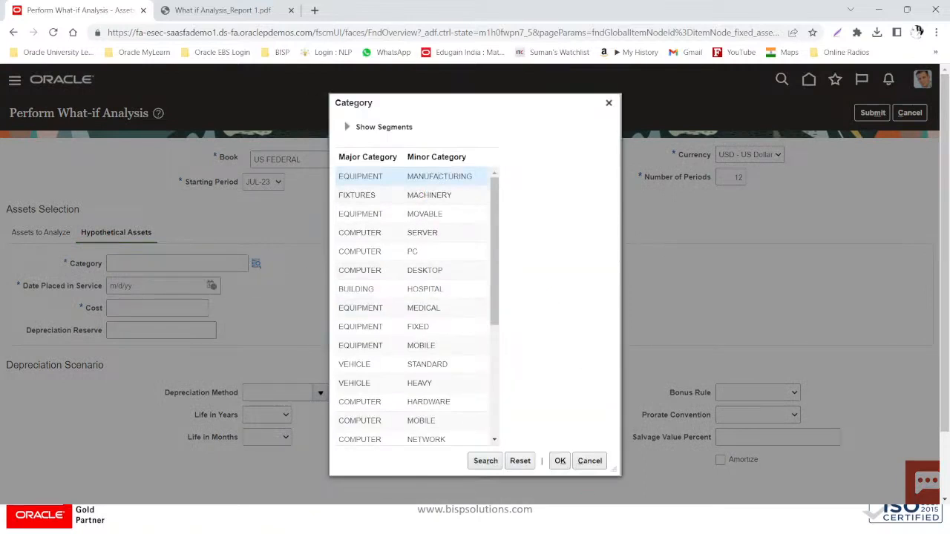
click(560, 461)
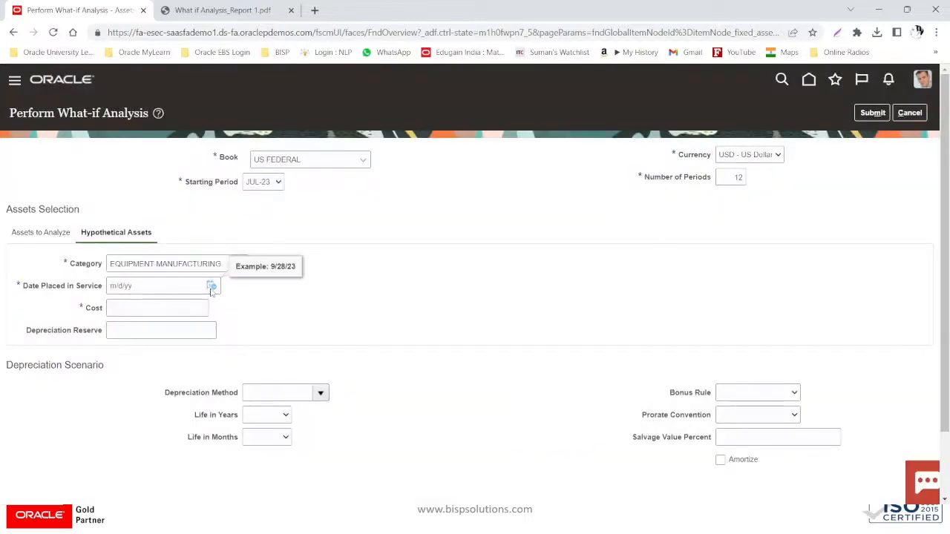
Set the hypothetical asset's date placed in service to 7/1/23 and its cost to 285000
click(212, 287)
click(260, 307)
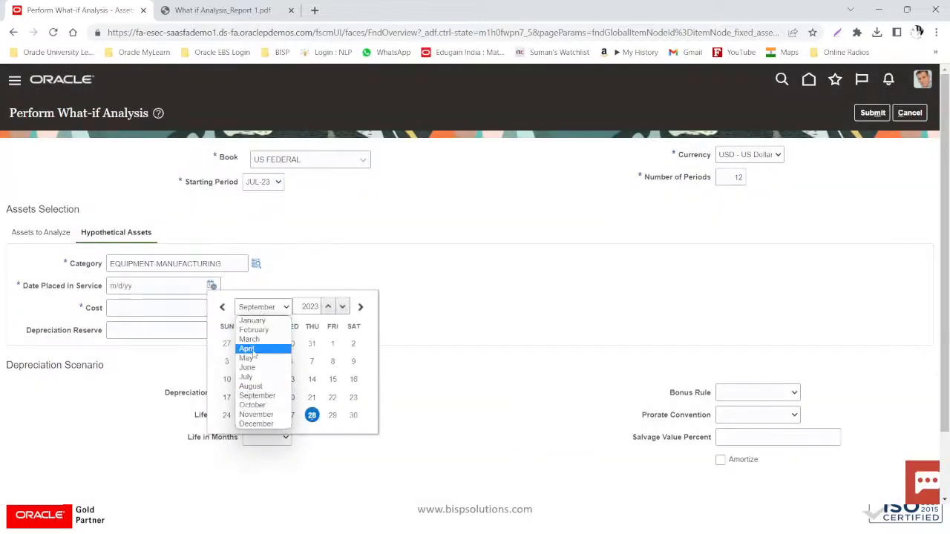
click(247, 377)
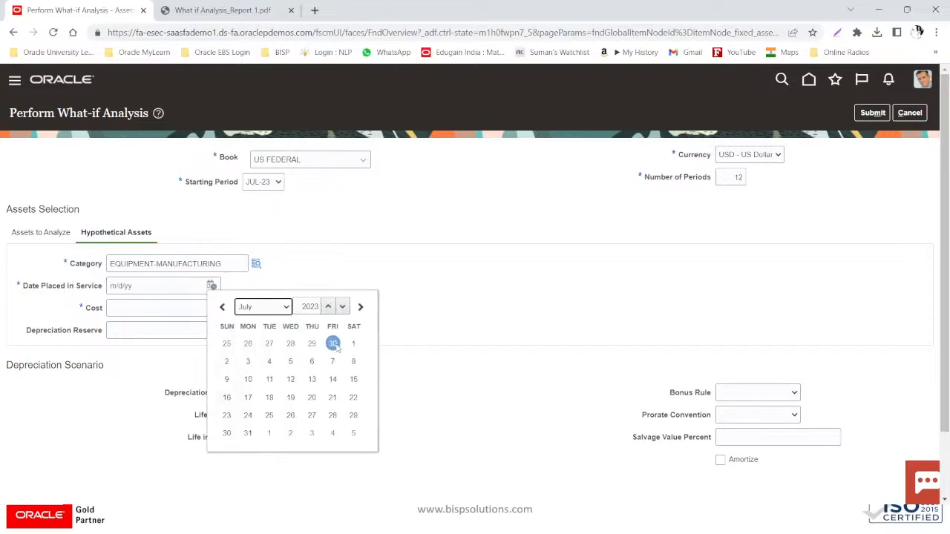
click(180, 307)
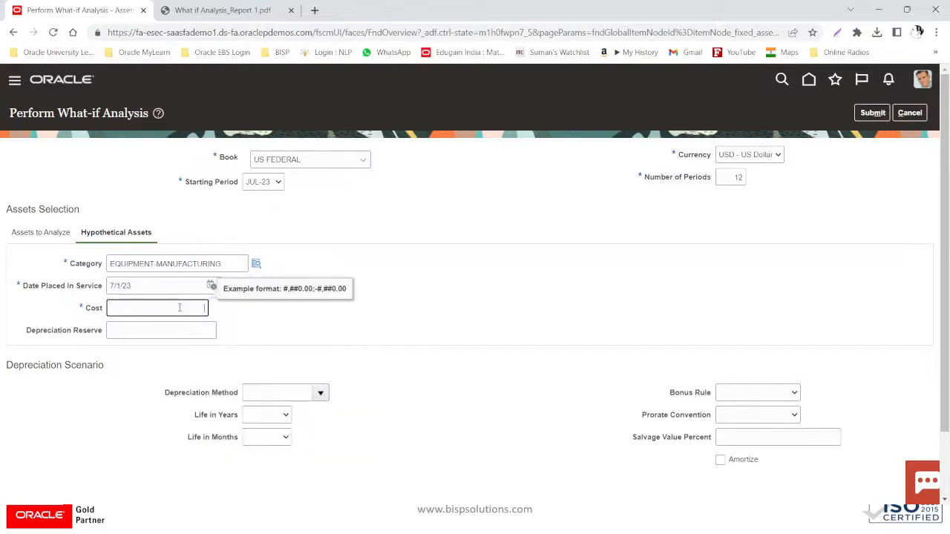
text(285000)
click(181, 327)
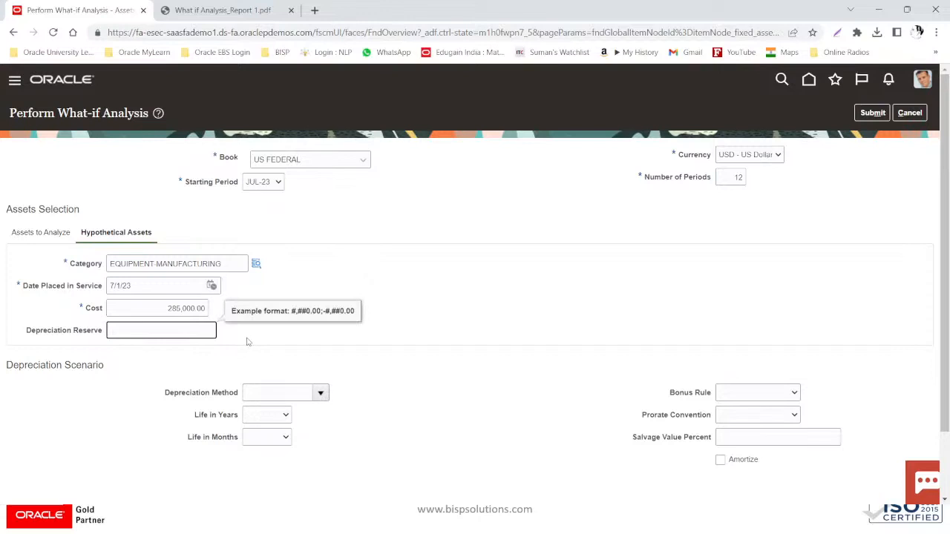
Set the depreciation scenario to method STL 50B with a life of 3 years and 0 months
click(319, 393)
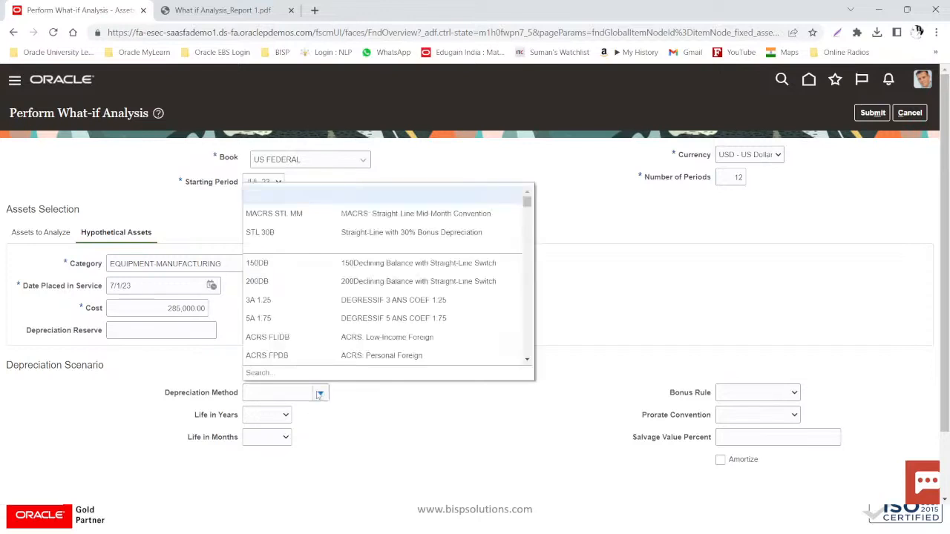
click(290, 388)
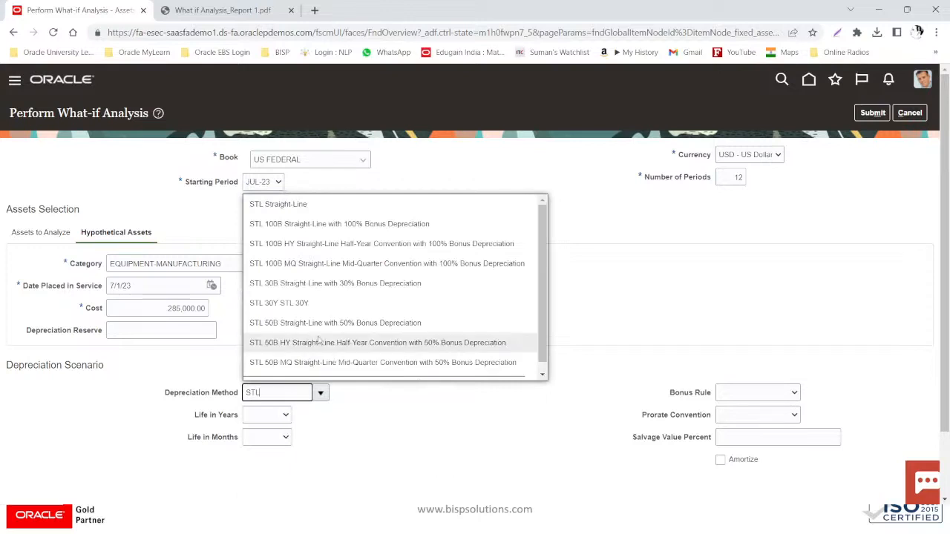
click(324, 324)
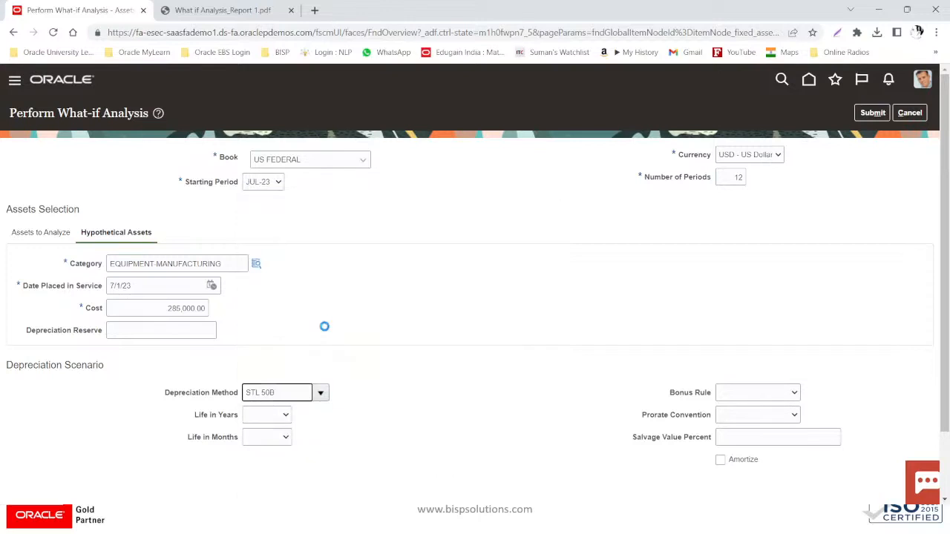
click(277, 417)
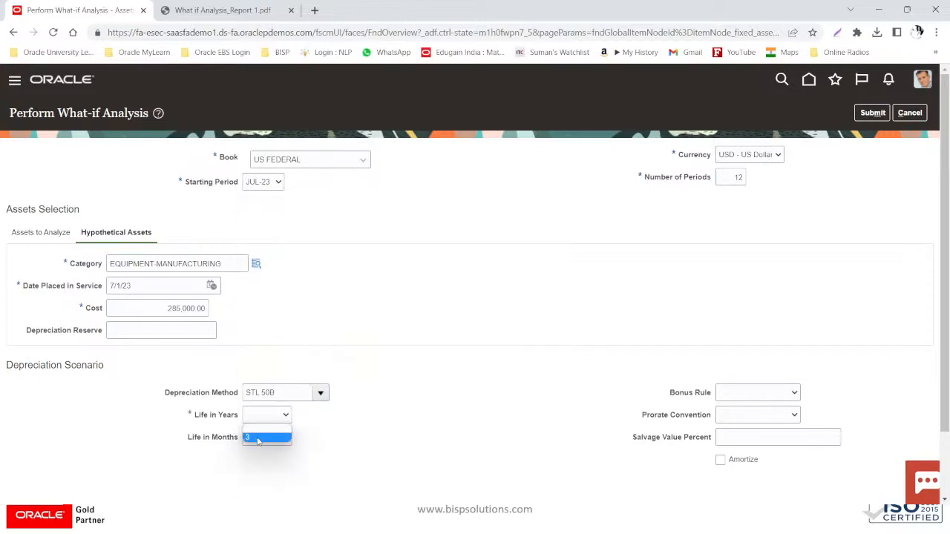
click(259, 438)
click(258, 441)
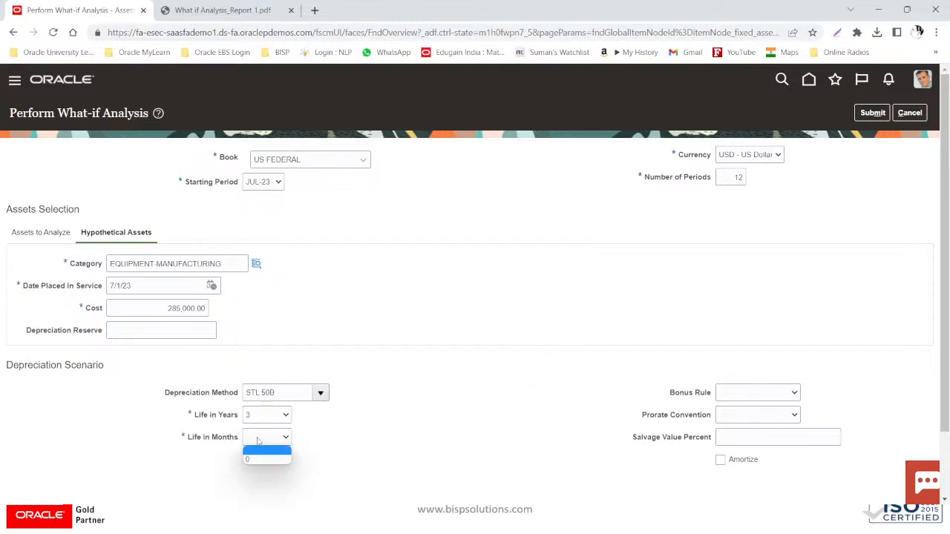
click(251, 460)
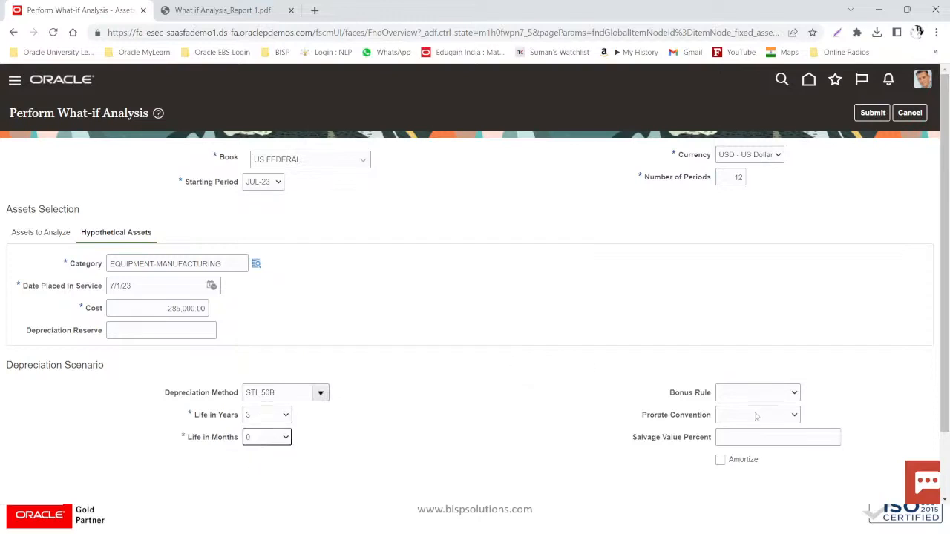
Set the depreciation scenario's prorate convention to MID-MONTH and its salvage value percent to 3
click(758, 420)
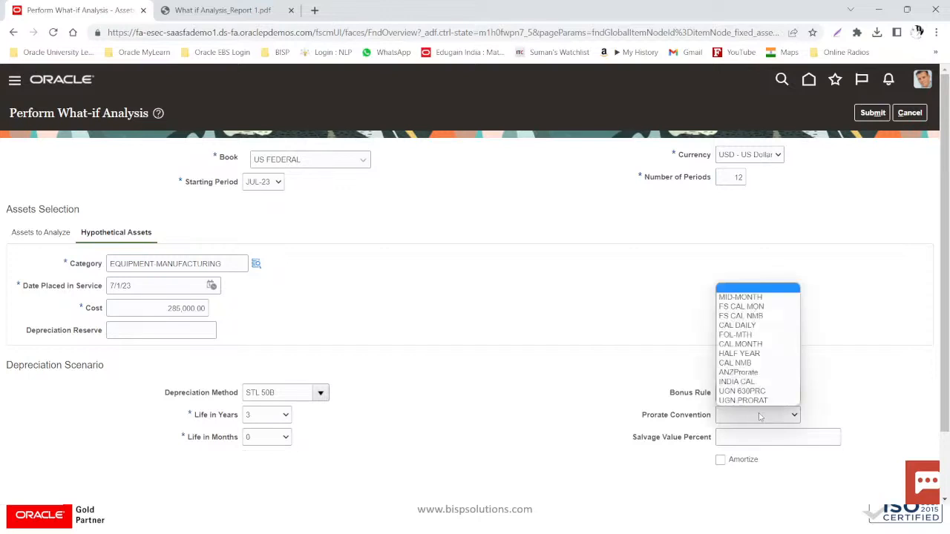
click(746, 297)
click(221, 11)
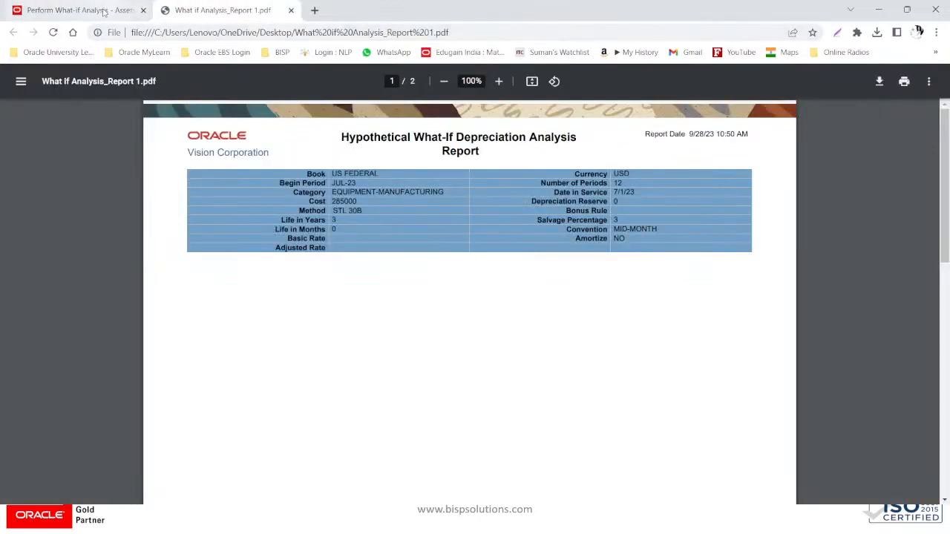
click(78, 10)
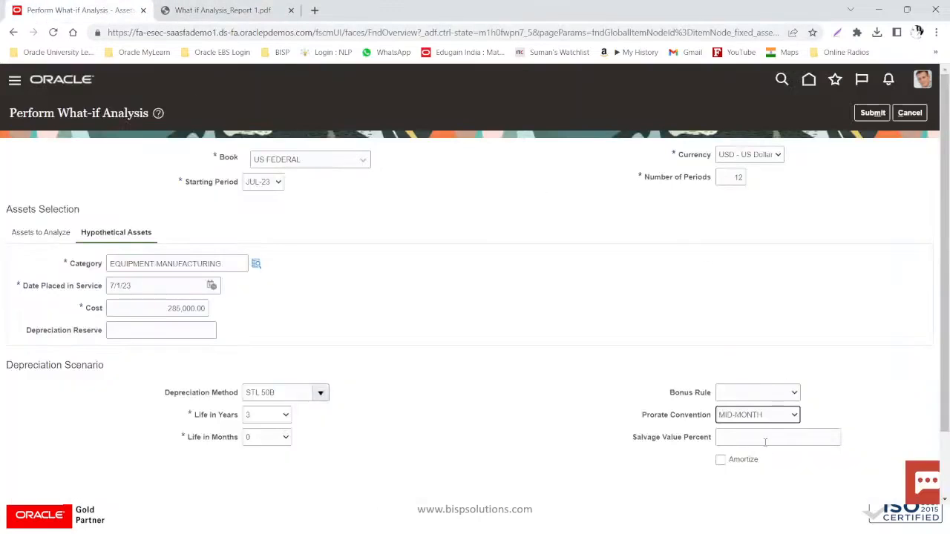
click(765, 442)
click(221, 9)
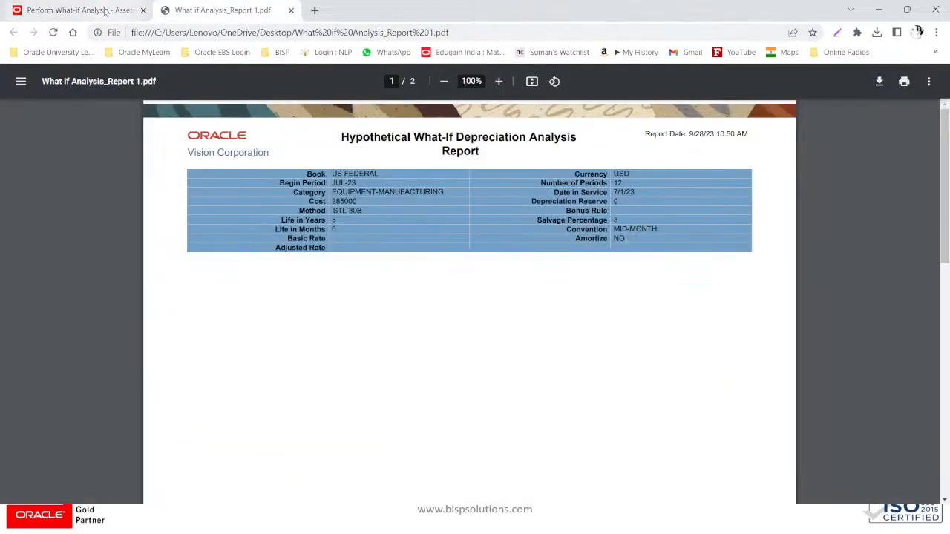
click(78, 11)
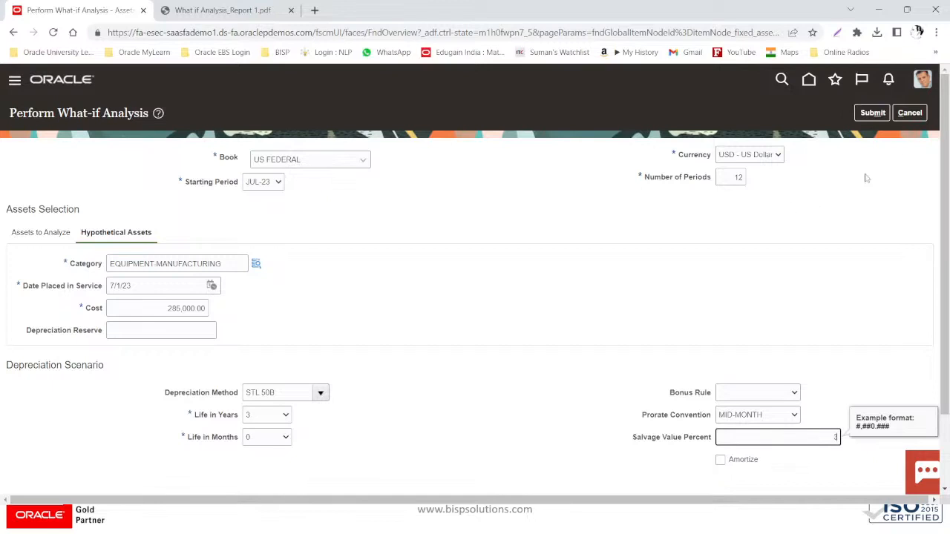
Submit the what-if analysis, acknowledge the submission, and leave the analysis page
click(874, 113)
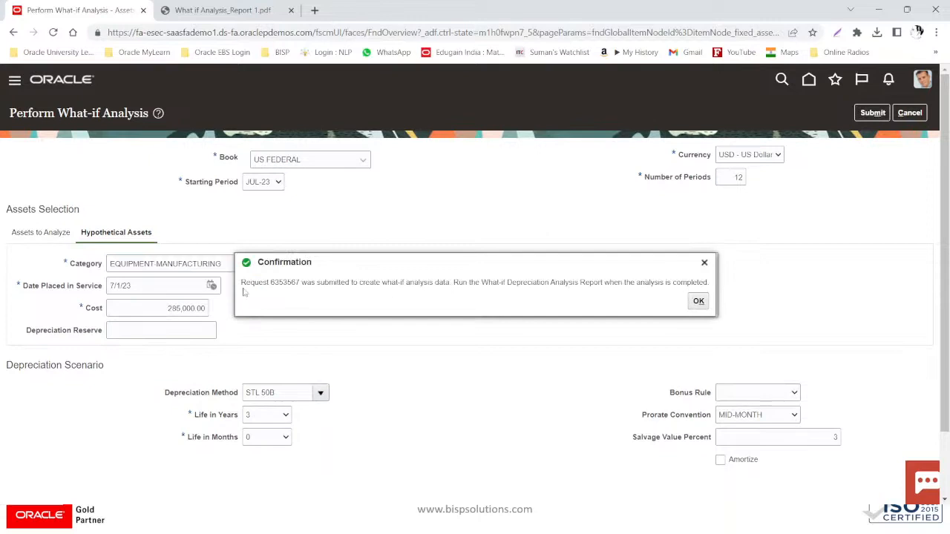
drag(272, 283, 293, 282)
click(698, 301)
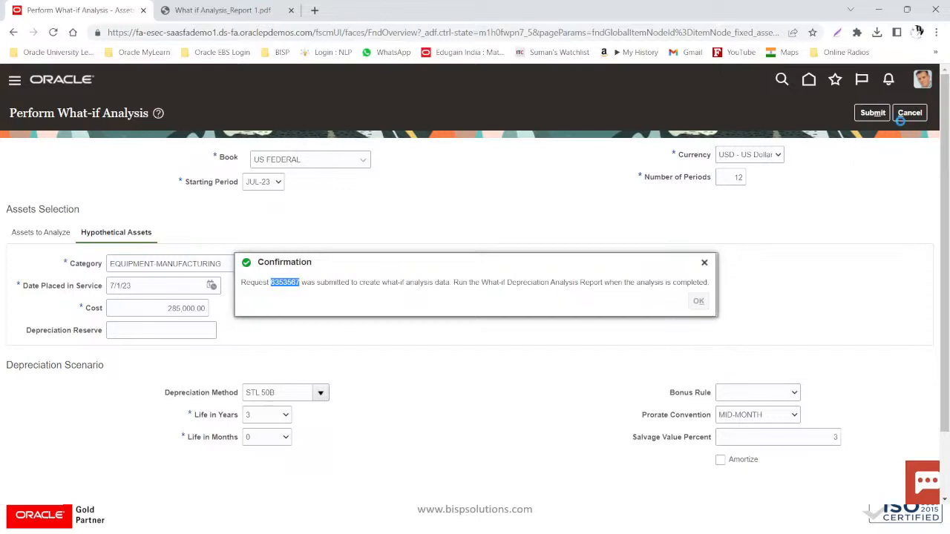
click(913, 112)
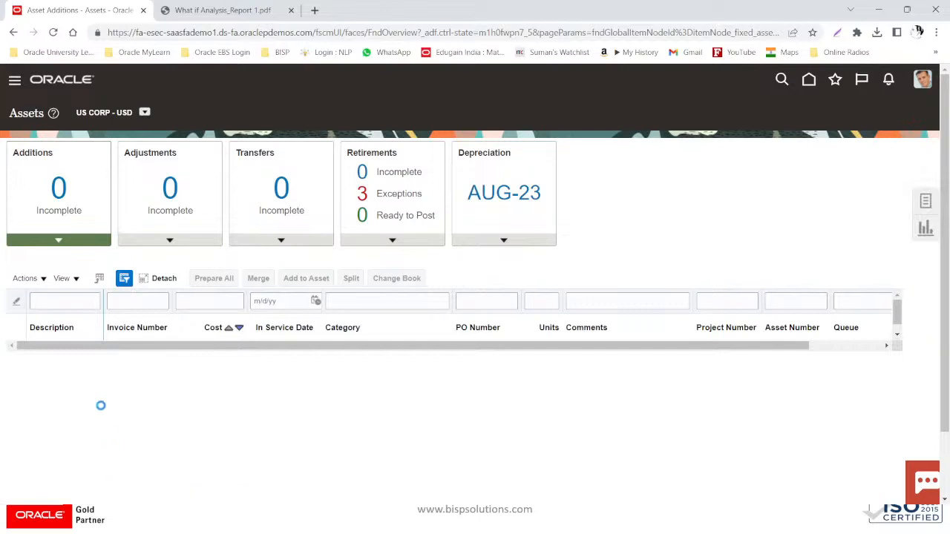
scroll(109, 411, down, 3)
scroll(109, 411, down, 4)
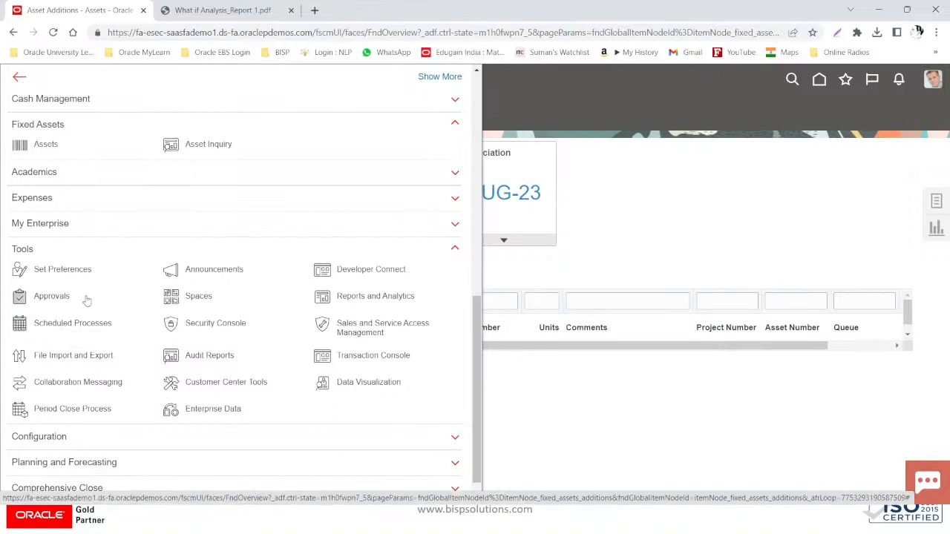
click(31, 319)
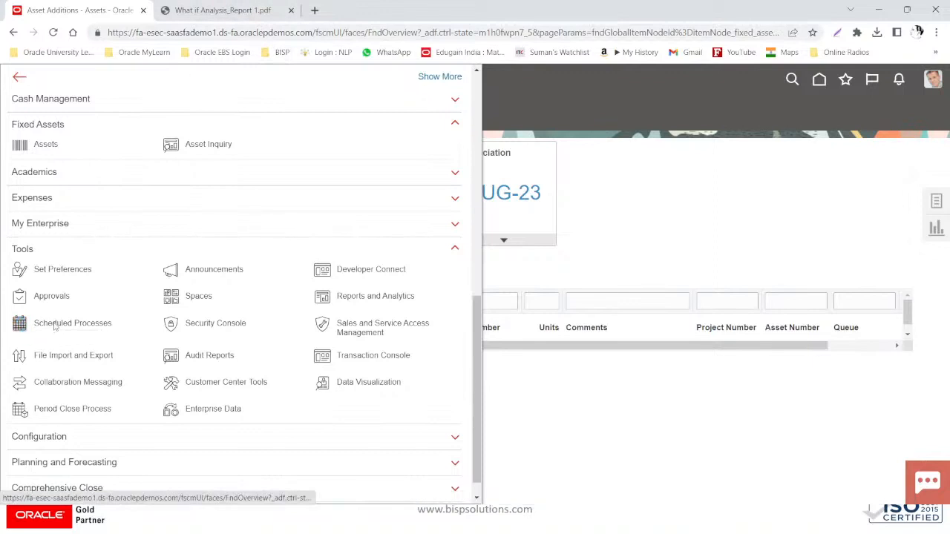
click(52, 32)
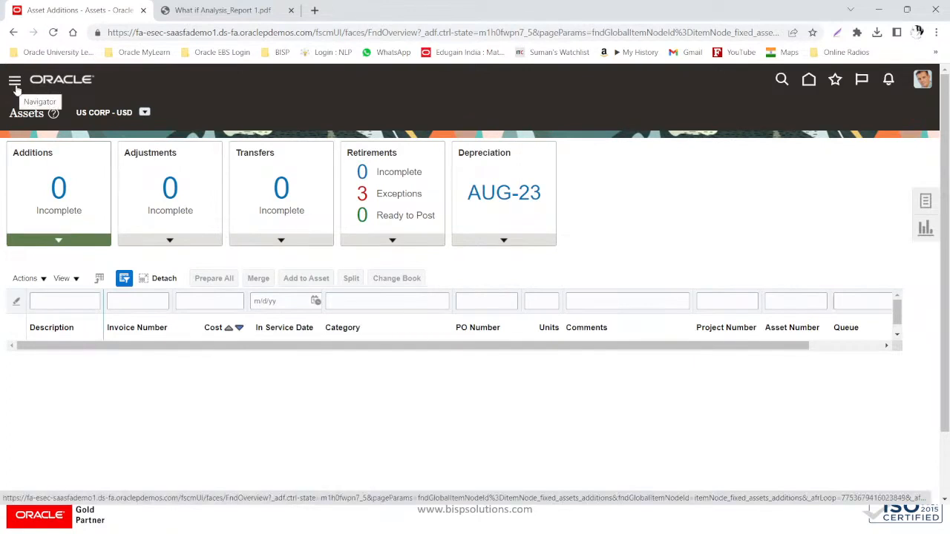
Go to Scheduled Processes and refresh the list of submitted processes
click(14, 86)
scroll(117, 412, down, 5)
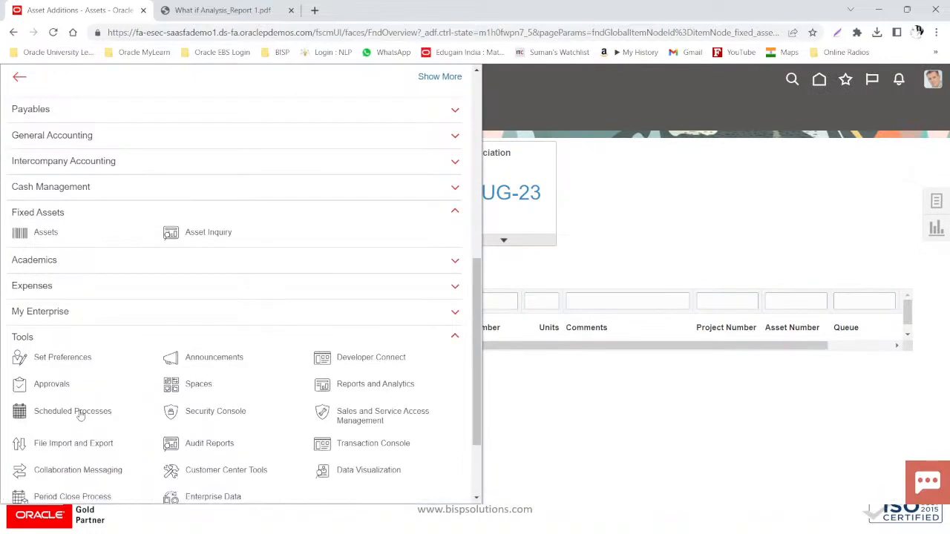
click(80, 411)
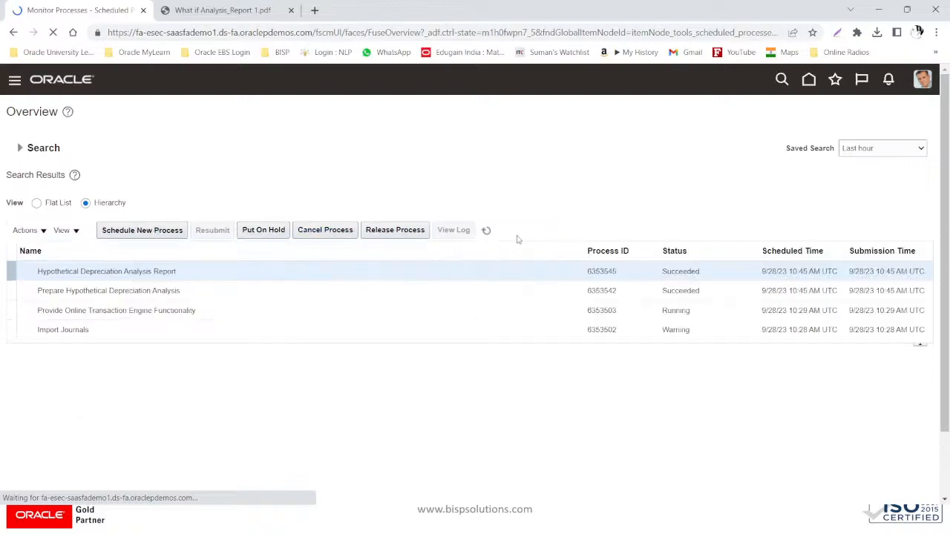
click(485, 231)
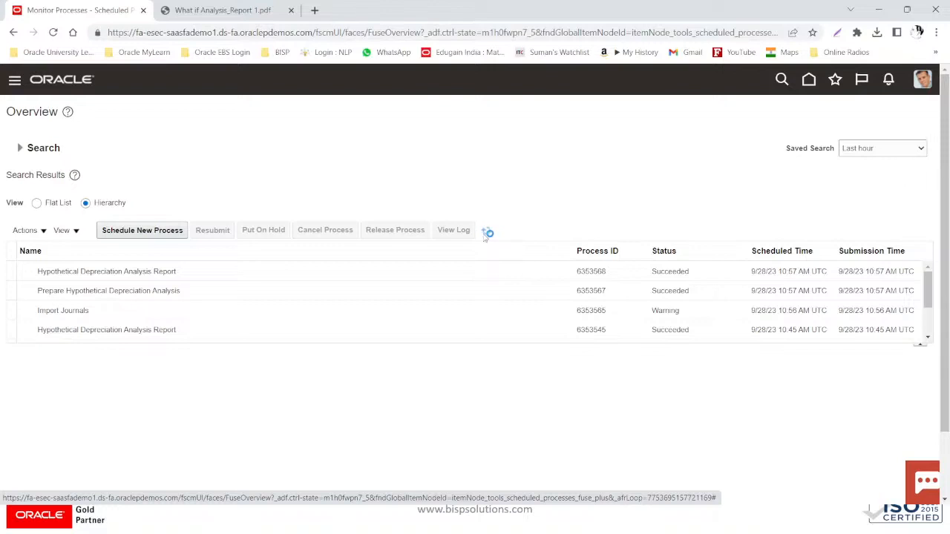
Republish the newest Hypothetical Depreciation Analysis Report and export it as HTML
click(199, 275)
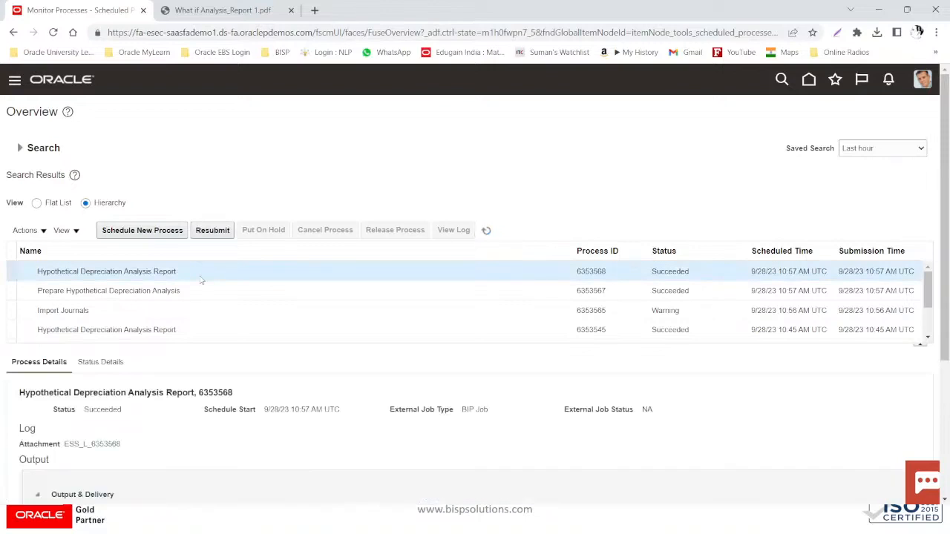
scroll(200, 280, down, 5)
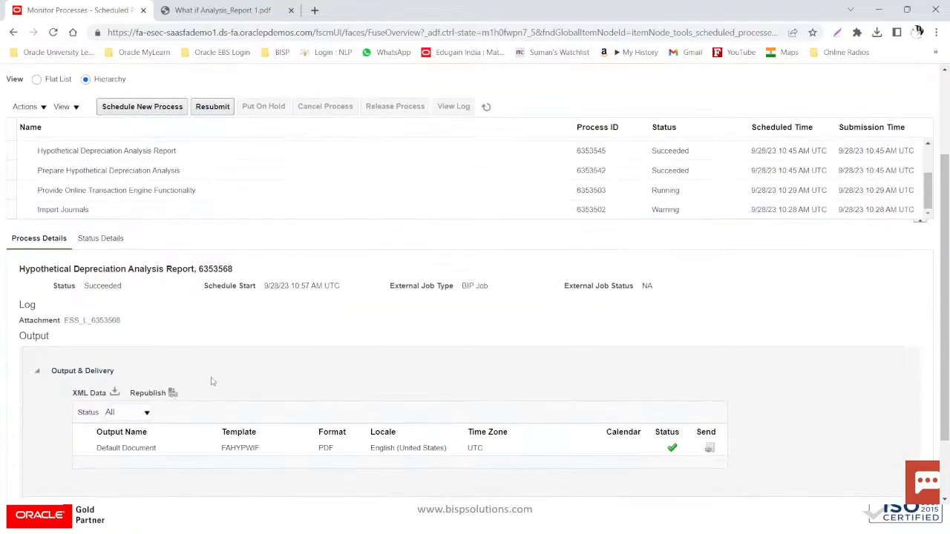
click(171, 393)
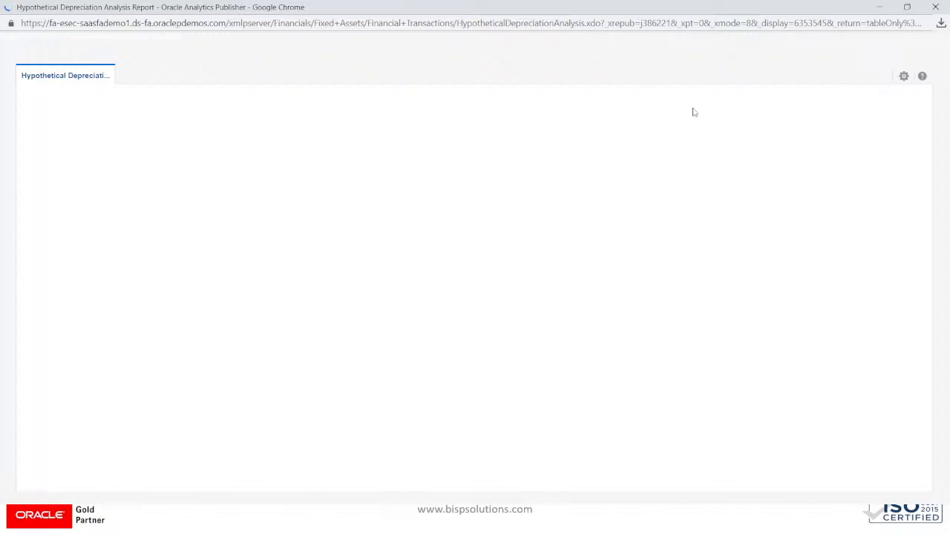
click(903, 78)
mouse_move(838, 95)
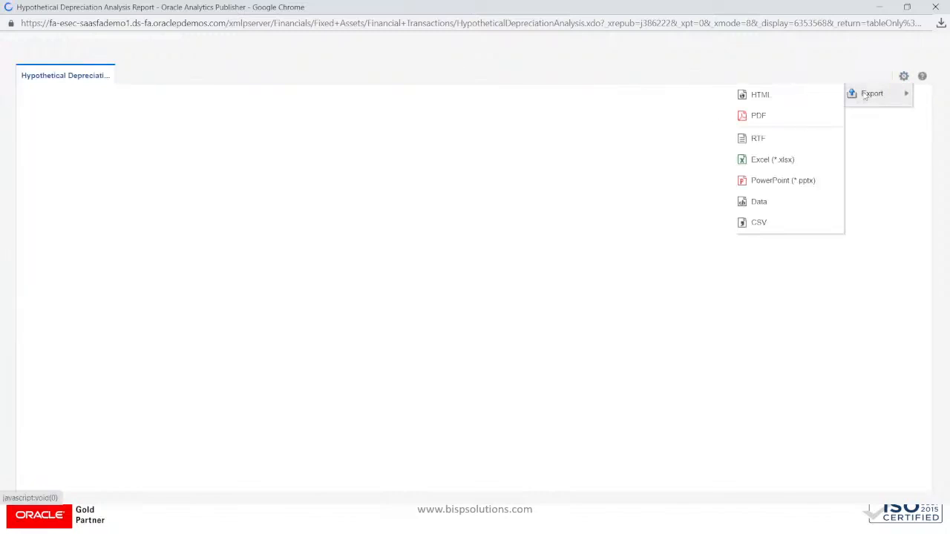
click(763, 97)
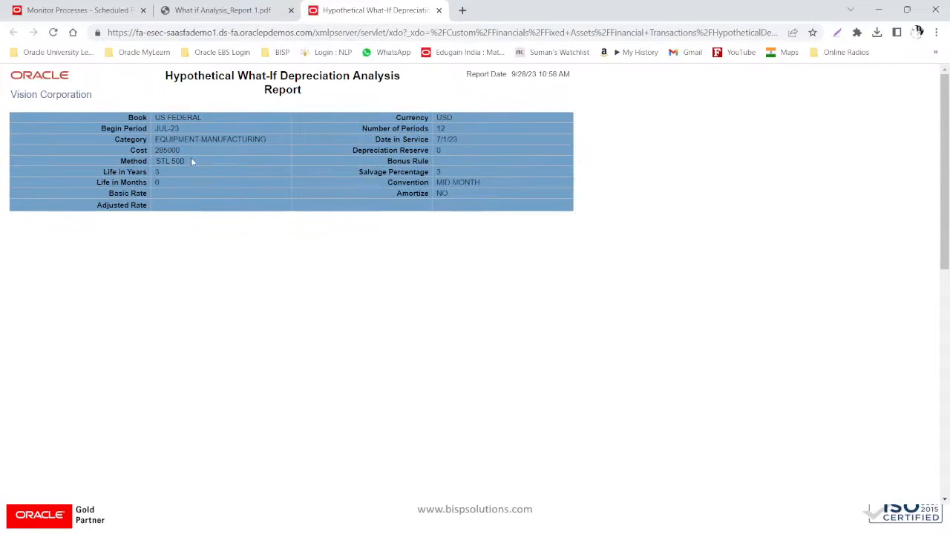
Examine the new report's method and life parameters and its depreciation amounts for each period
drag(171, 161, 152, 161)
drag(157, 176, 155, 181)
click(271, 174)
scroll(275, 304, down, 6)
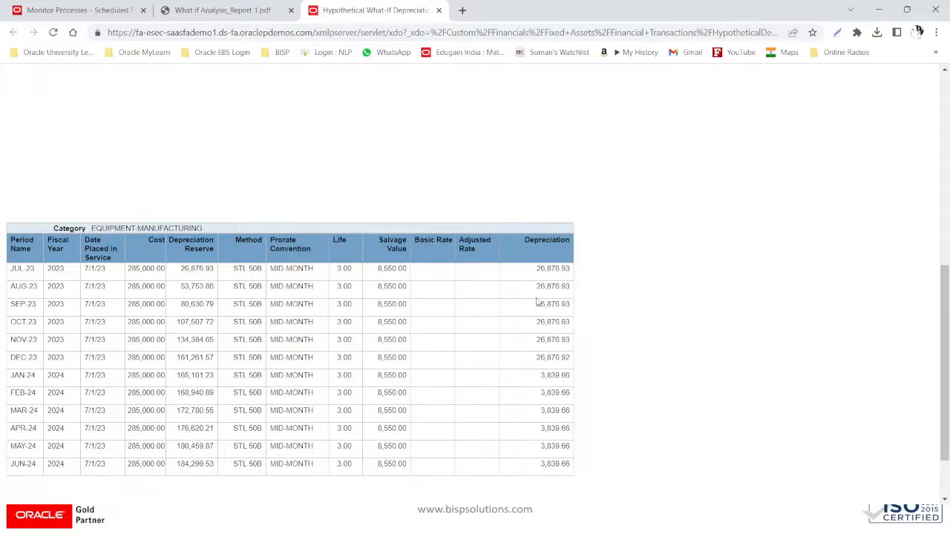
scroll(537, 303, down, 1)
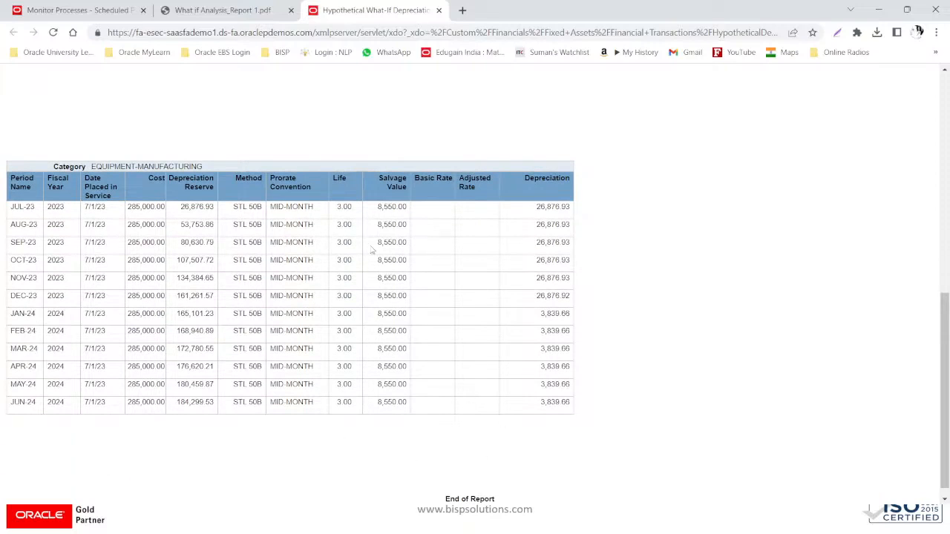
scroll(372, 251, up, 2)
scroll(372, 251, down, 1)
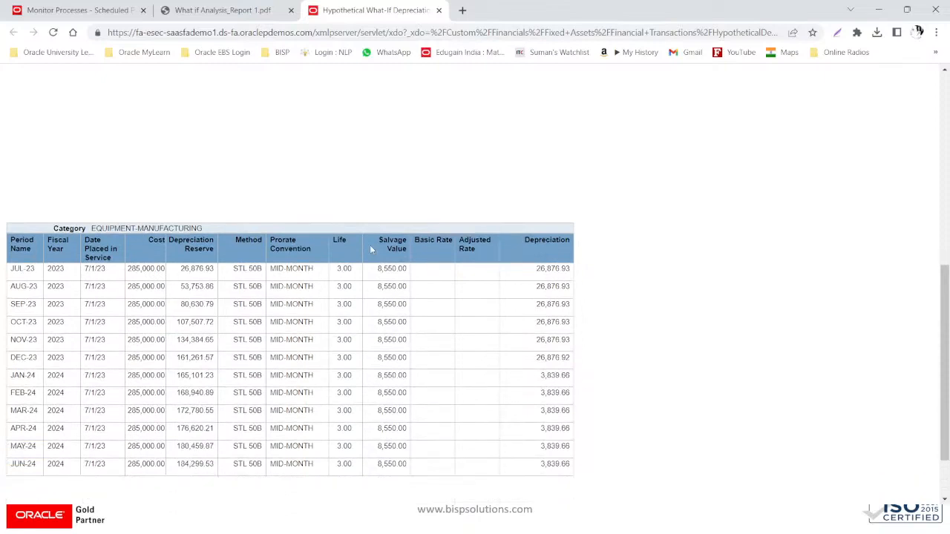
Compare the JUL-23 depreciation in What if Analysis_Report 1.pdf with the same period in the new STL 50B report
click(220, 10)
scroll(408, 292, down, 14)
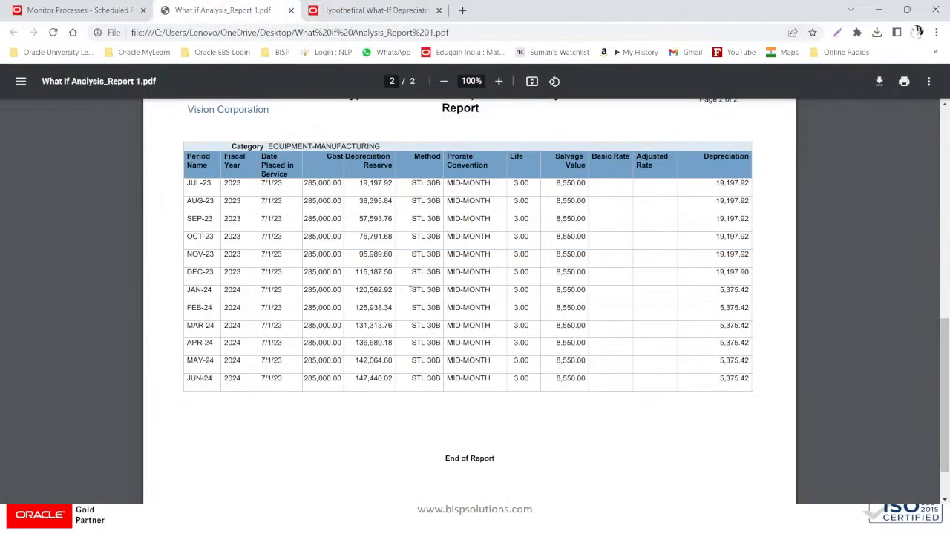
drag(717, 185, 750, 184)
click(369, 10)
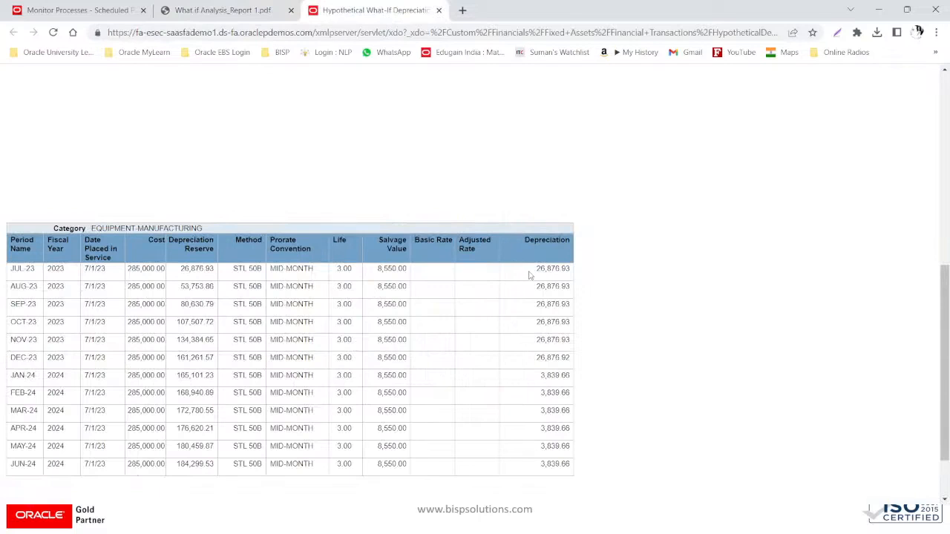
drag(530, 273, 576, 269)
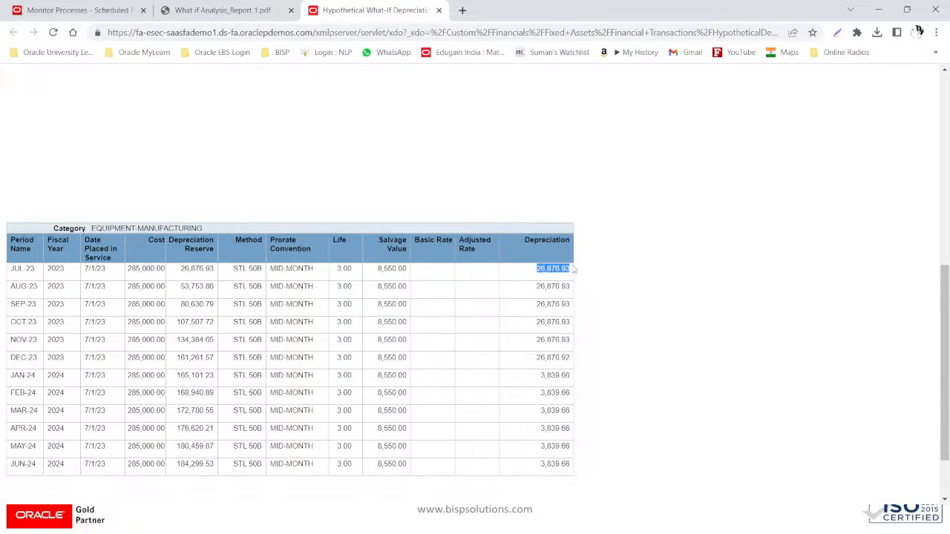
click(224, 9)
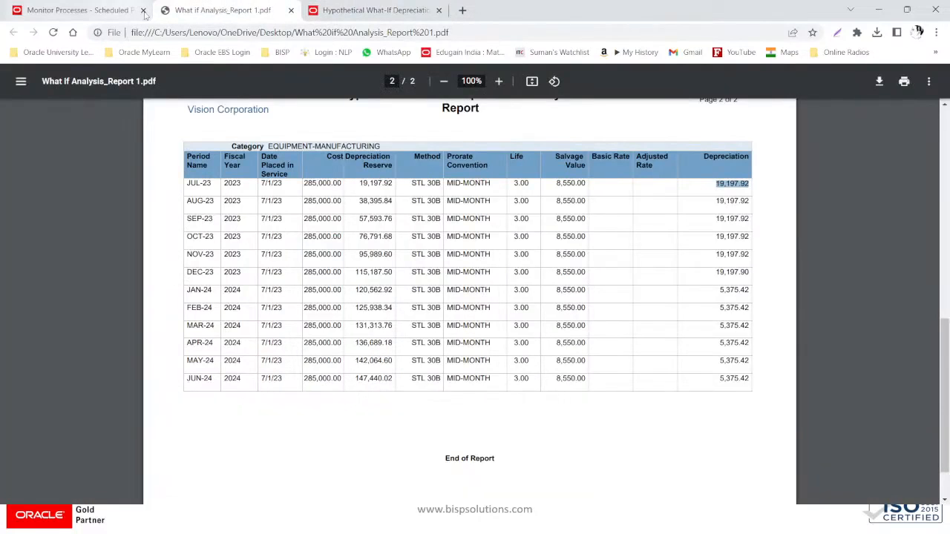
click(377, 15)
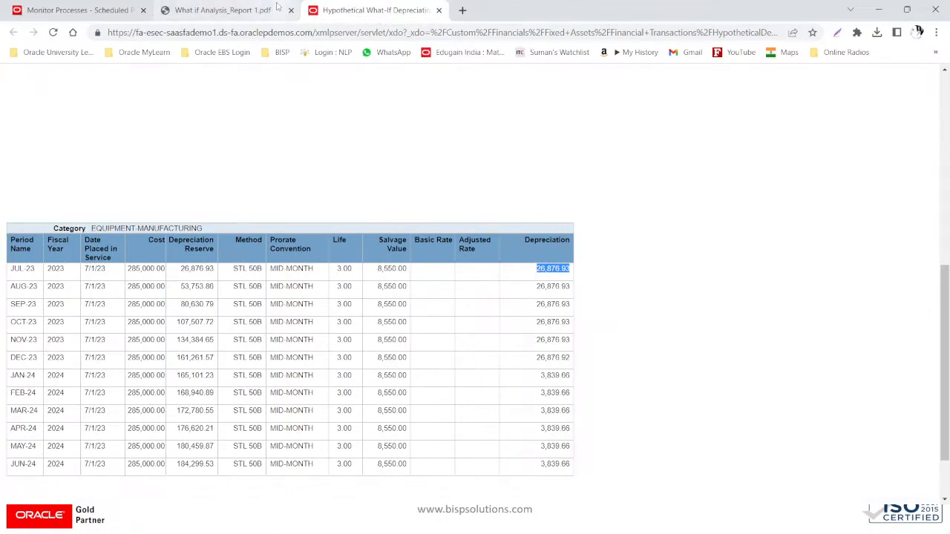
click(223, 10)
click(402, 11)
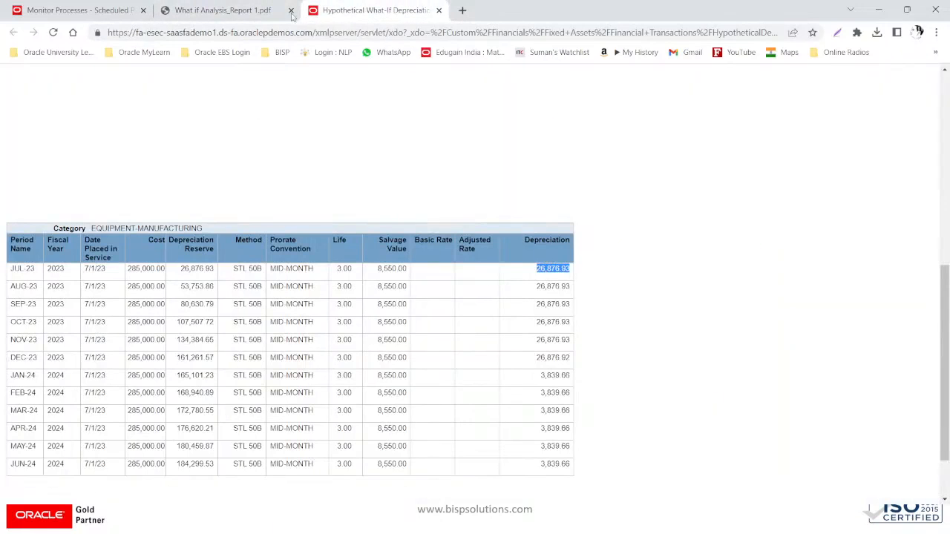
click(233, 9)
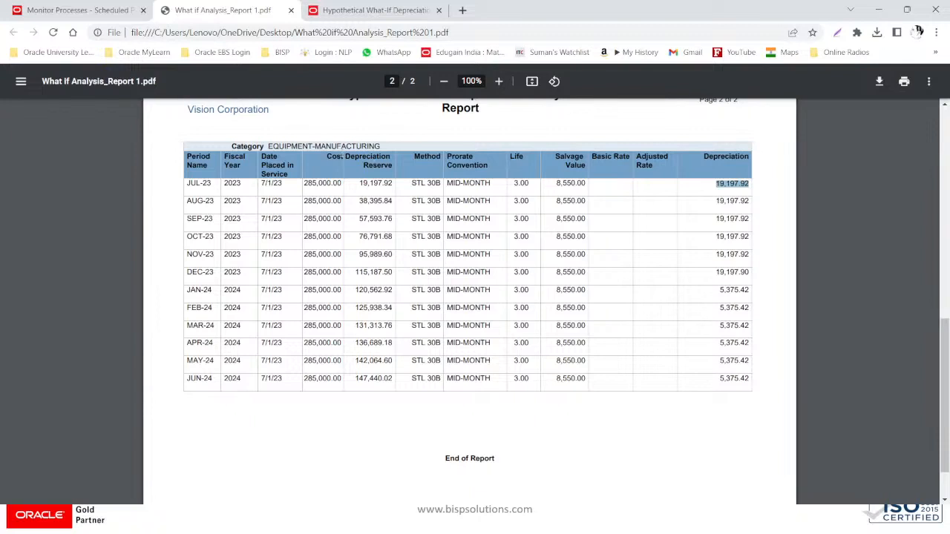
Close the first analysis PDF and the exported HTML report, returning to the scheduled processes page
key(alt+Tab)
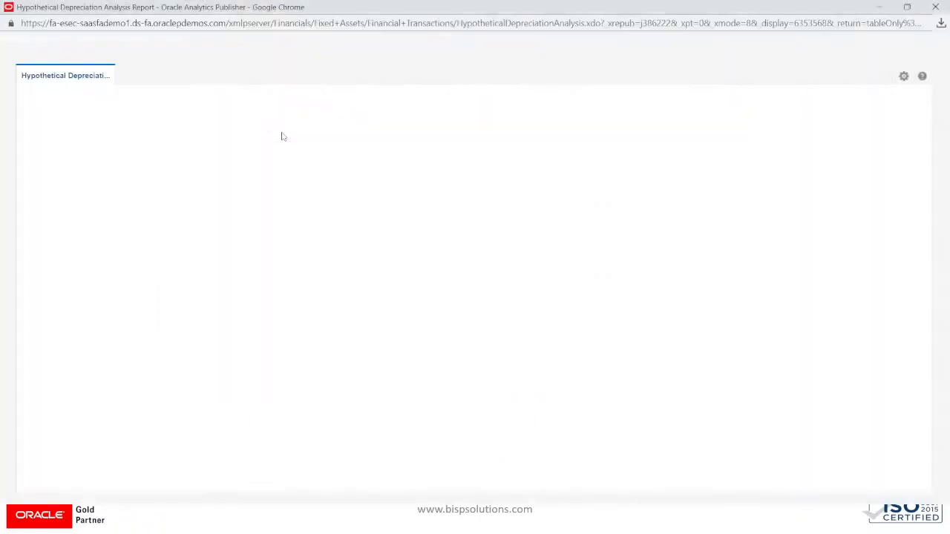
key(alt+Tab)
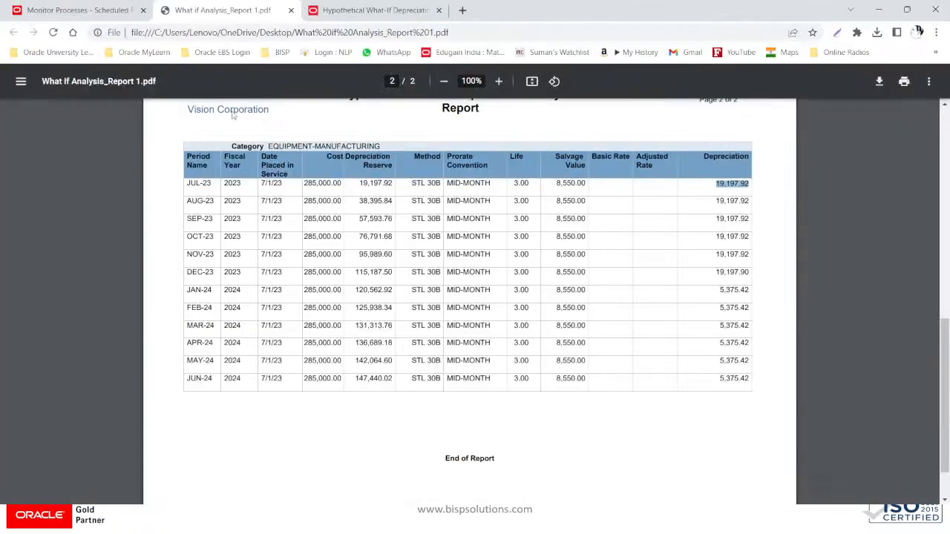
click(294, 12)
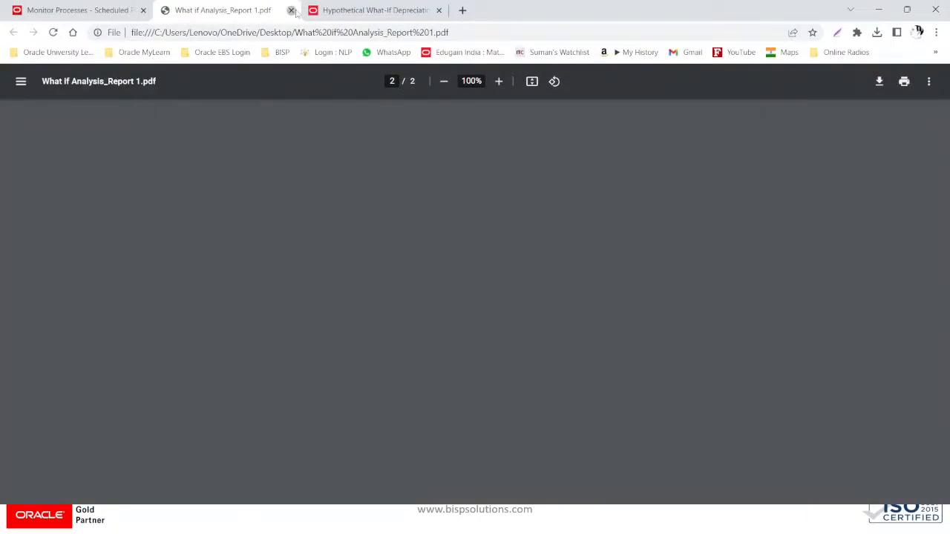
click(292, 10)
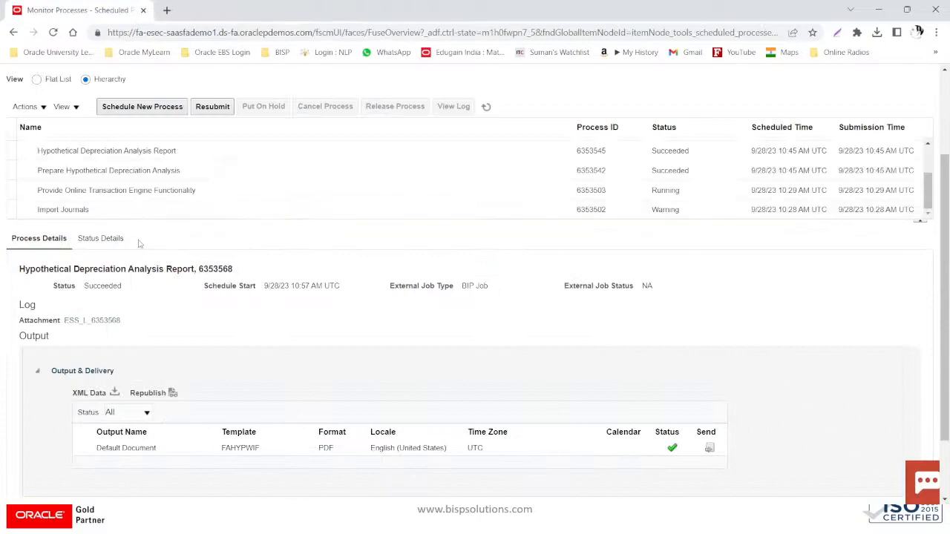
Republish the newest Hypothetical Depreciation Analysis Report, export it as PDF, save the file and close the leftover loading page
scroll(182, 338, down, 2)
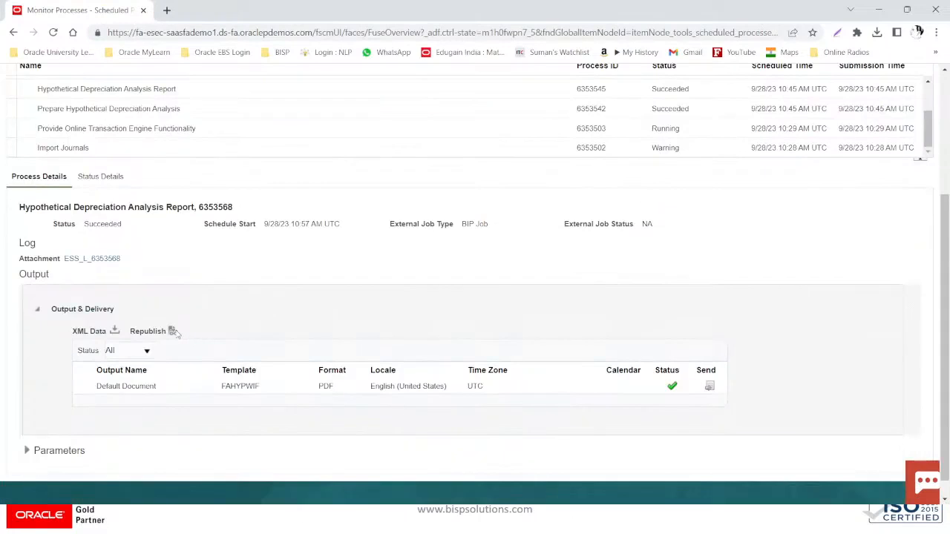
click(171, 331)
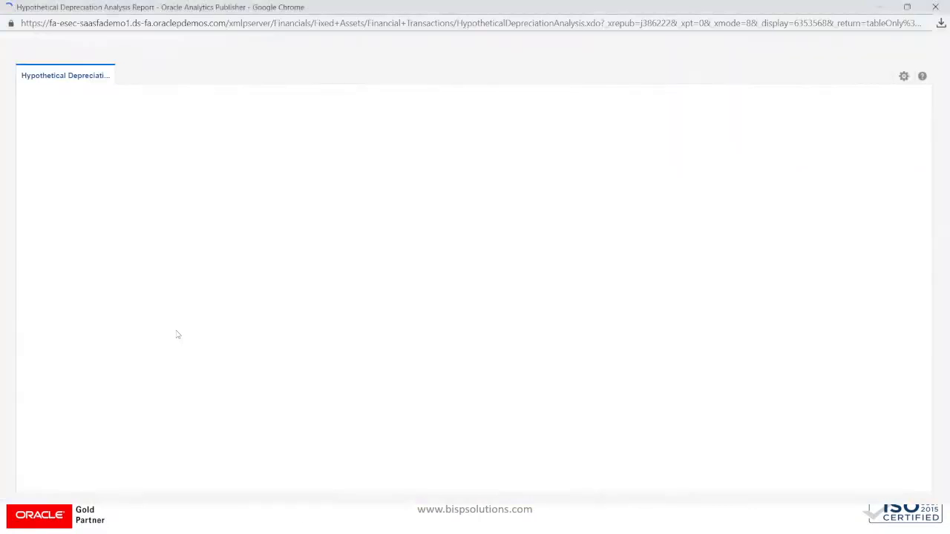
click(904, 77)
mouse_move(872, 93)
click(782, 100)
click(902, 76)
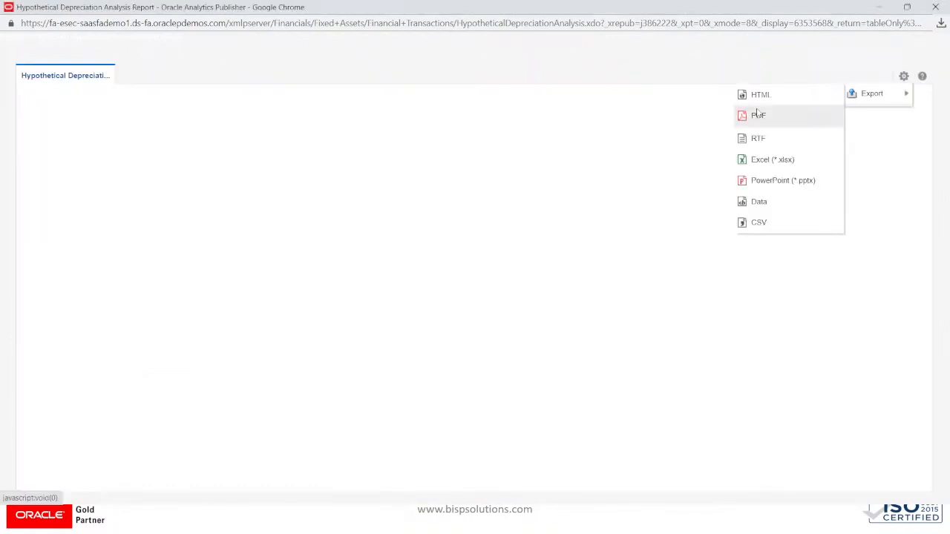
click(757, 115)
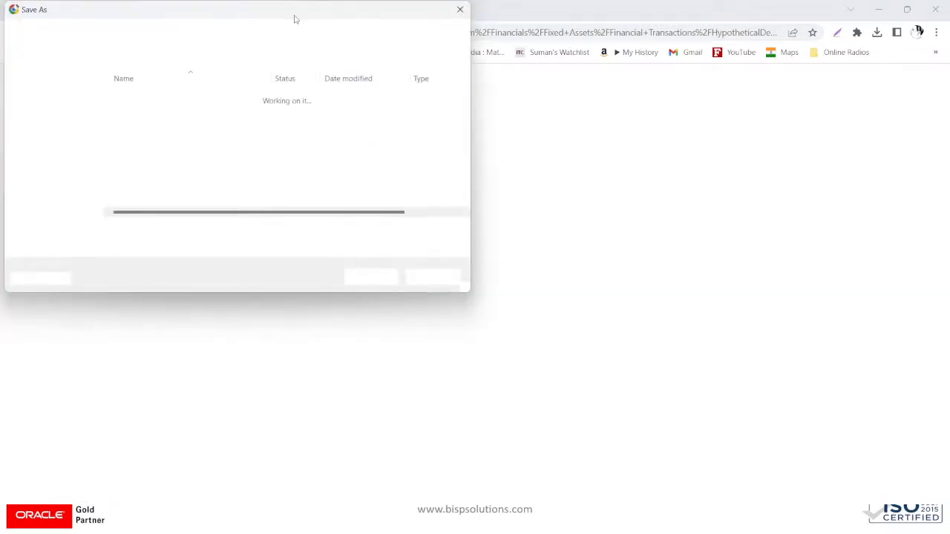
click(391, 277)
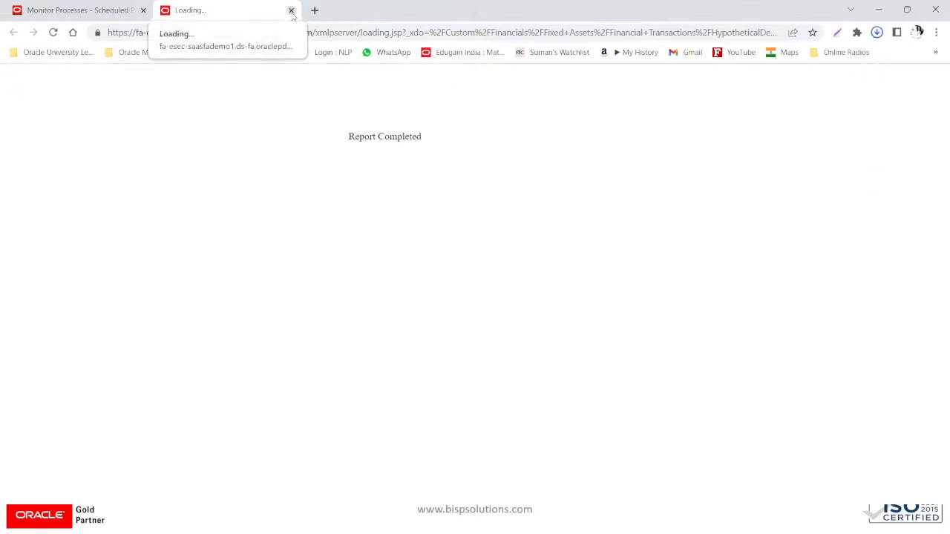
click(291, 10)
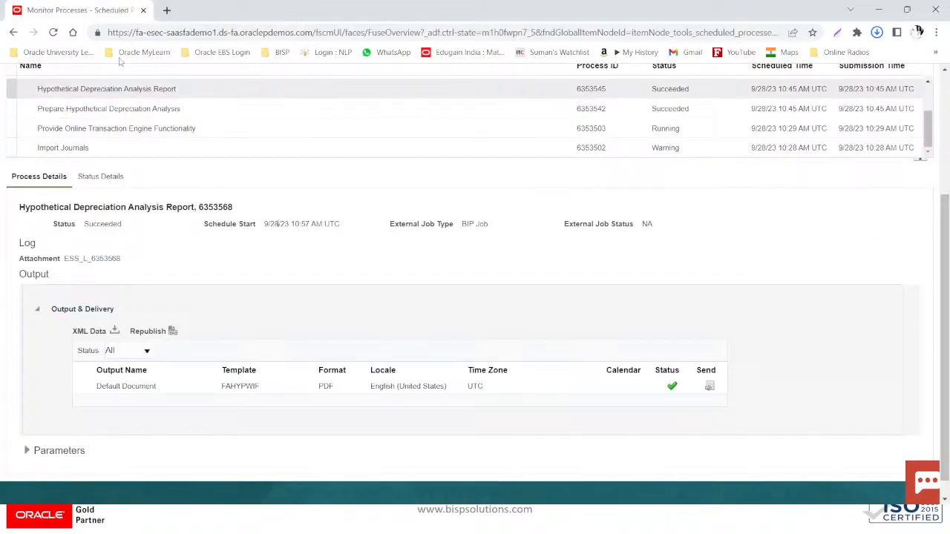
Go to the Assets work area under Fixed Assets
scroll(119, 67, up, 3)
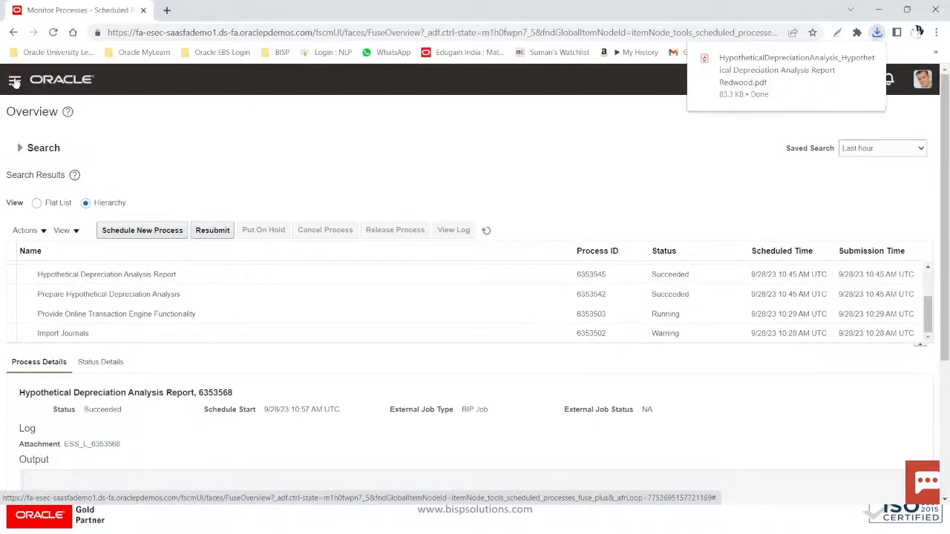
click(14, 81)
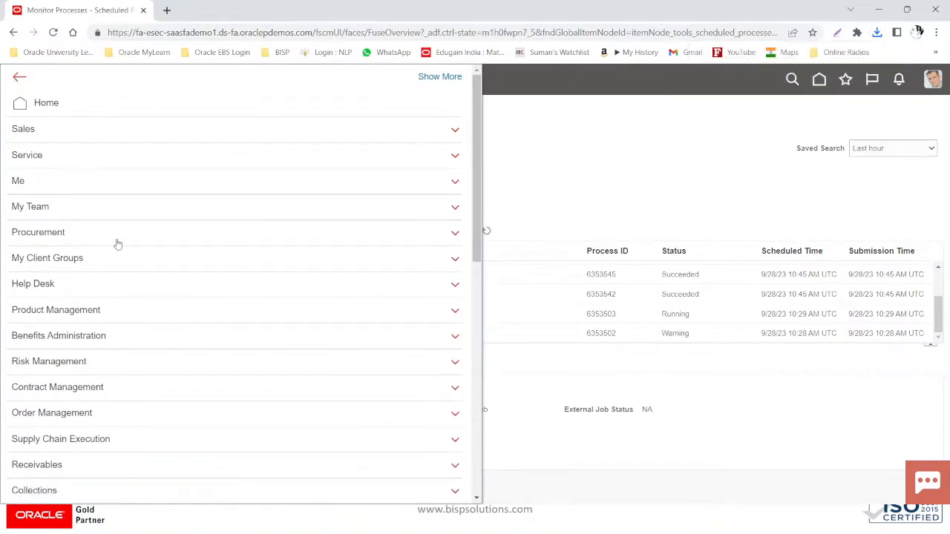
scroll(118, 244, down, 4)
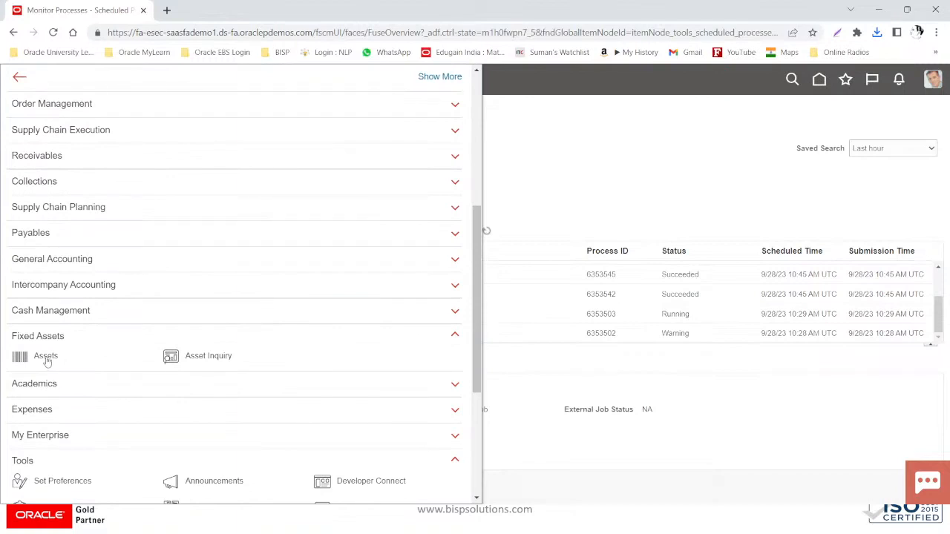
click(46, 358)
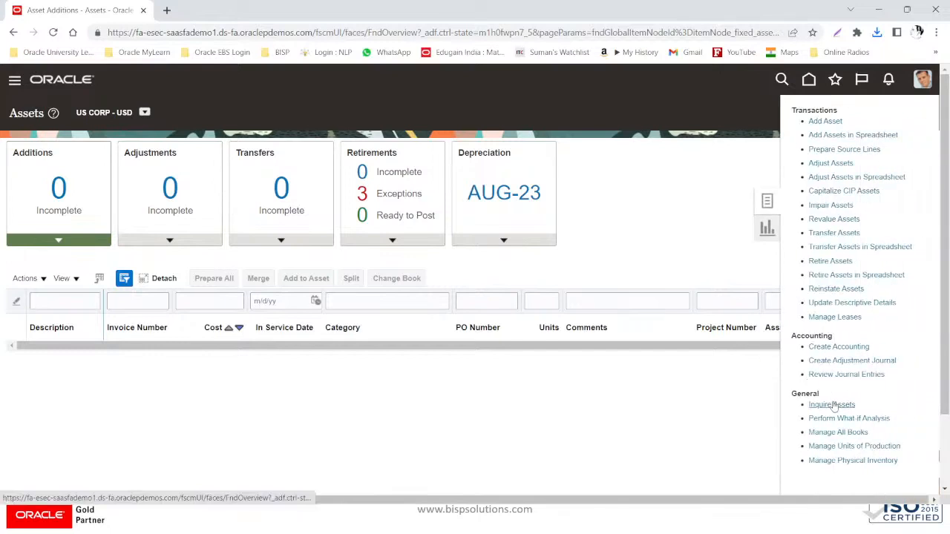
Review the recent additions of the US CORP book for AUG-23 in Asset Inquiry and return to Assets
click(832, 404)
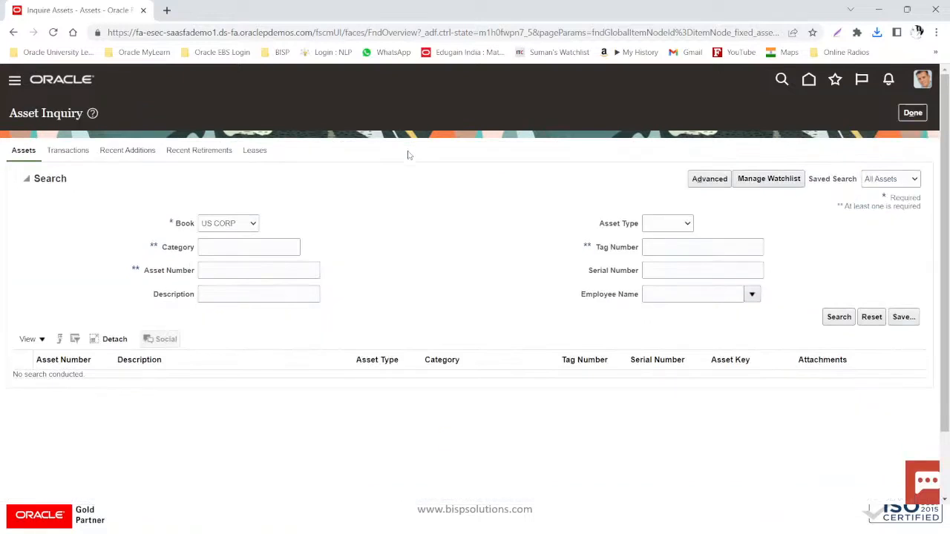
click(122, 152)
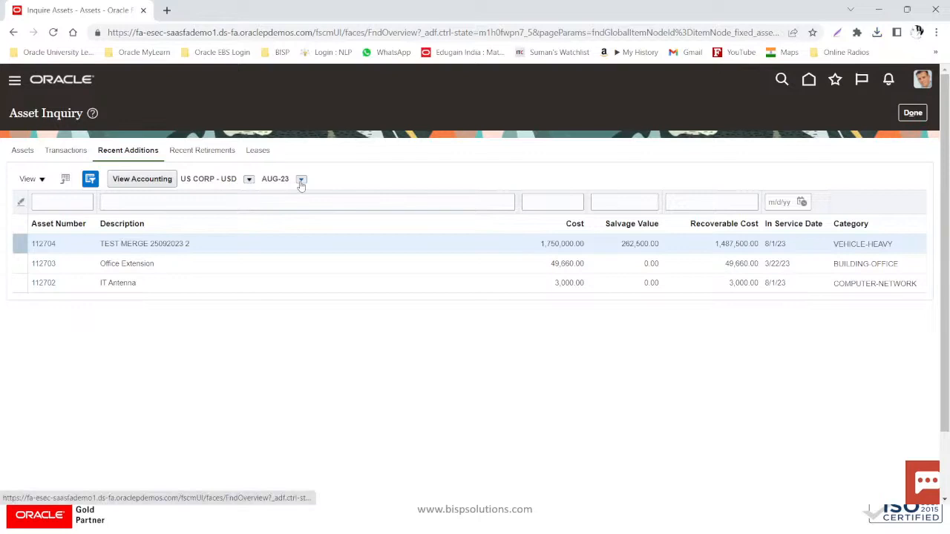
click(912, 112)
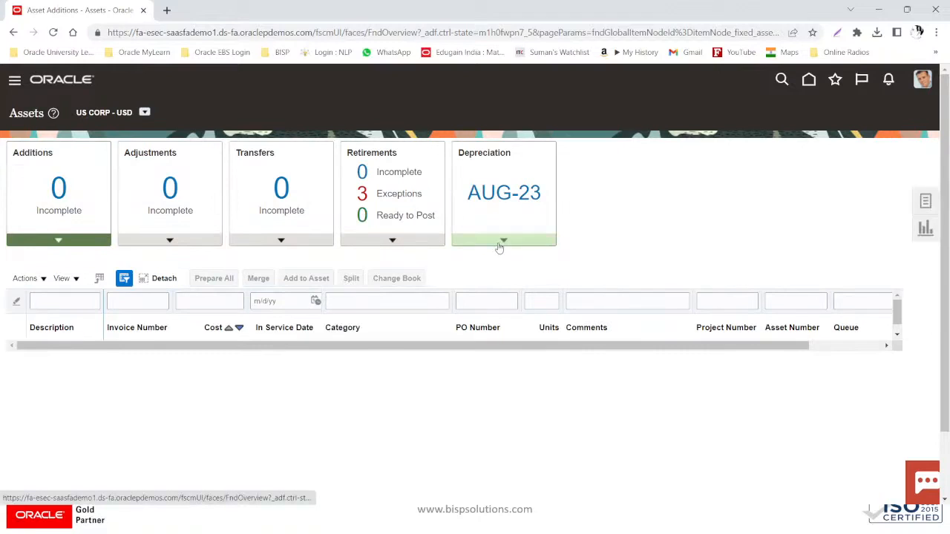
Examine the AUG-23 depreciation period details, including the ledger, last mass additions date and last depreciation date
click(501, 242)
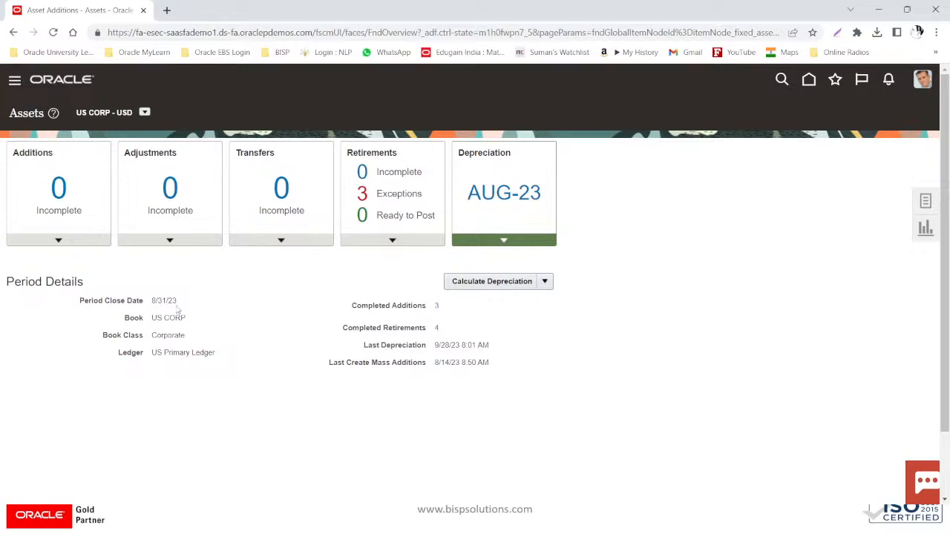
drag(152, 319, 227, 359)
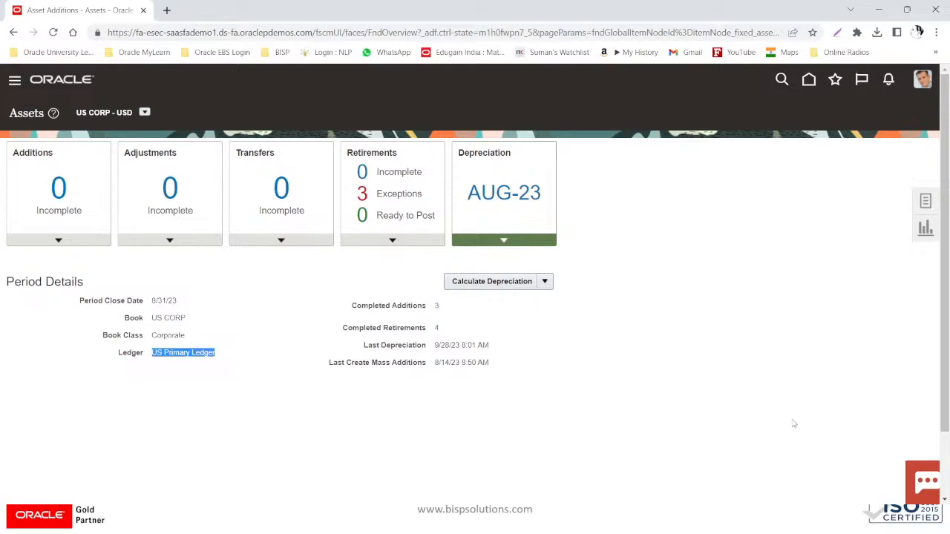
drag(431, 363, 492, 366)
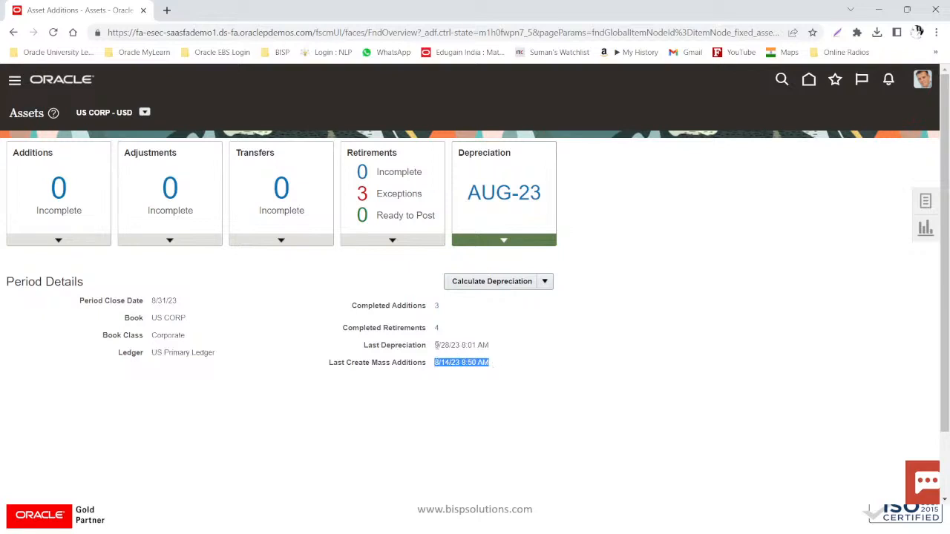
drag(436, 345, 495, 348)
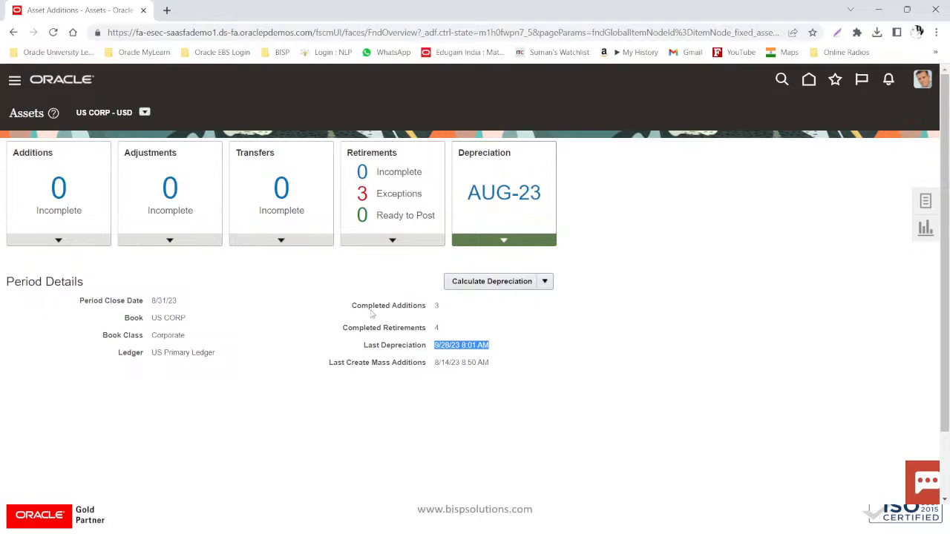
Review the completed additions and completed retirements behind the AUG-23 depreciation period, returning to the period details after each
click(438, 306)
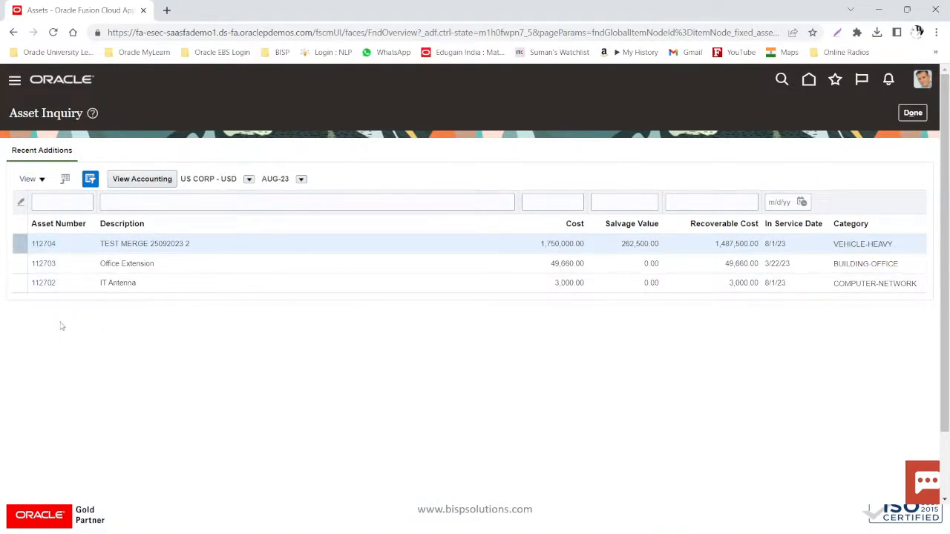
click(912, 113)
click(484, 251)
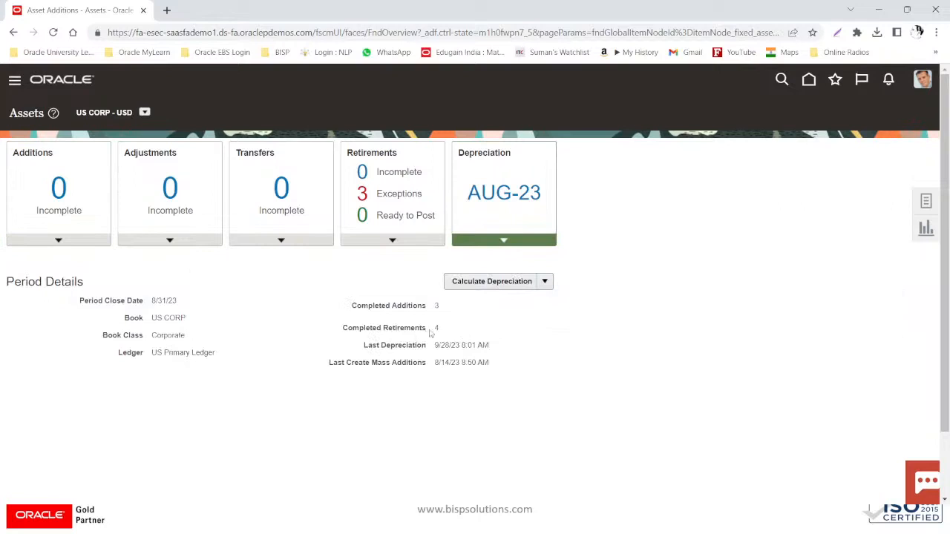
click(436, 327)
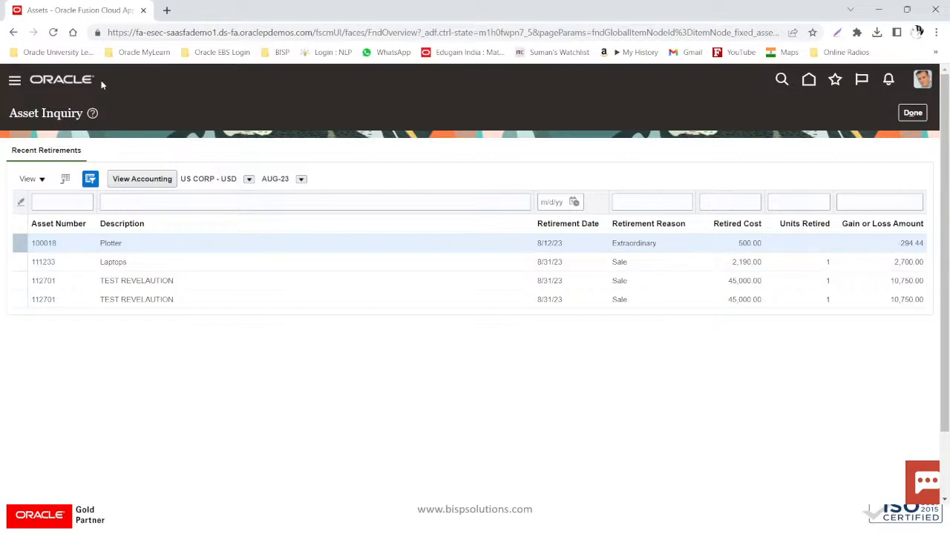
click(915, 118)
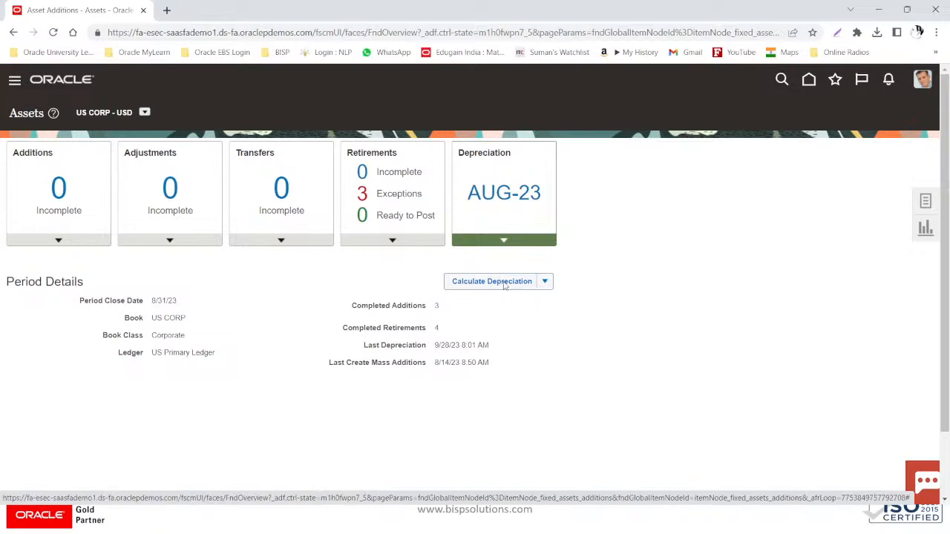
Submit Calculate Depreciation for the US CORP book in AUG-23 and refresh the scheduled processes list to check its status
click(503, 285)
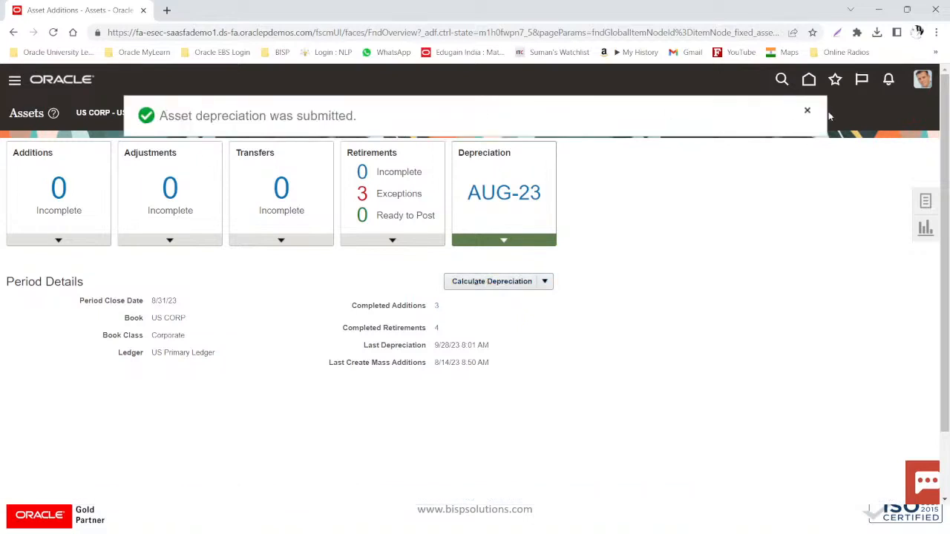
click(808, 111)
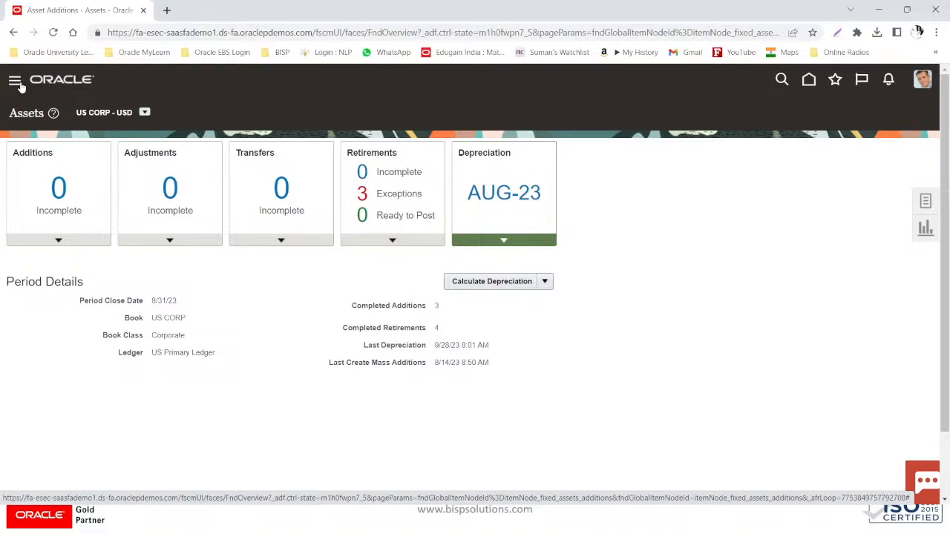
click(15, 82)
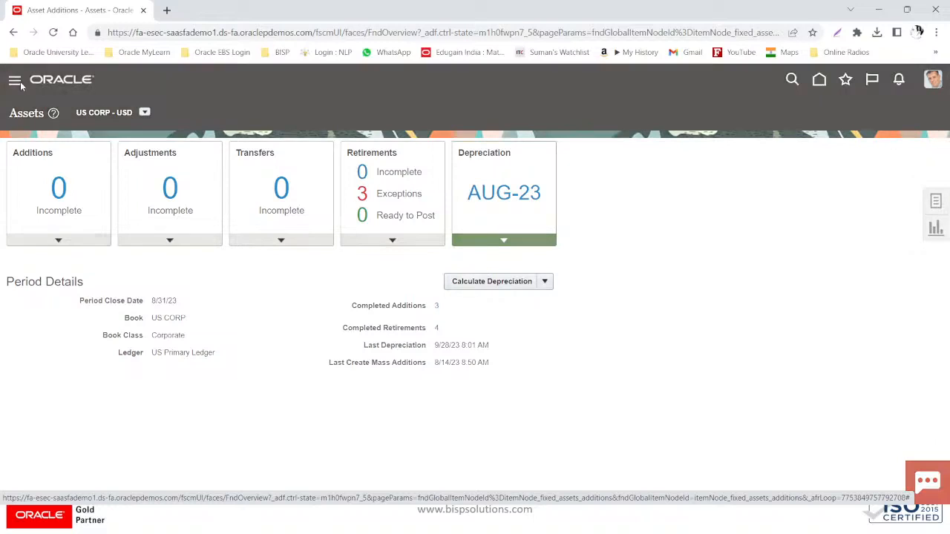
scroll(100, 322, down, 4)
scroll(100, 322, down, 3)
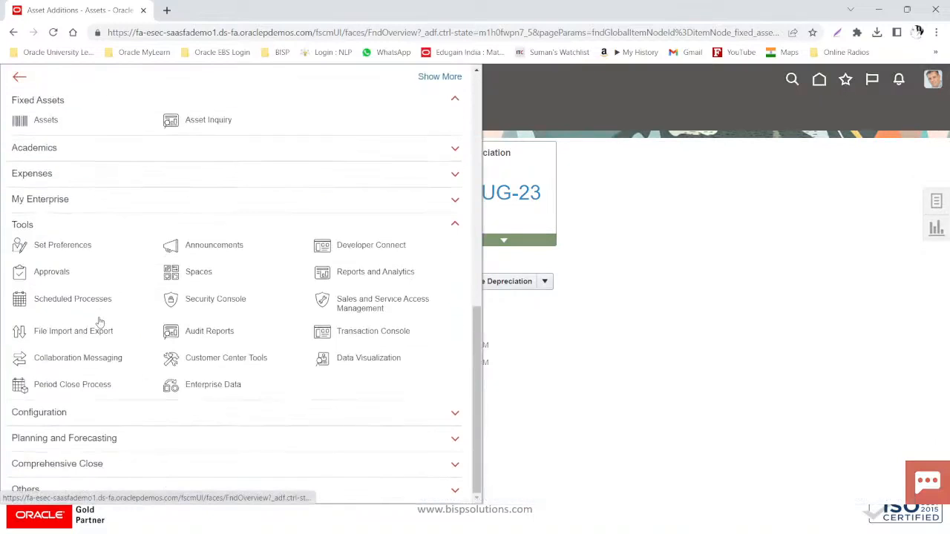
click(62, 300)
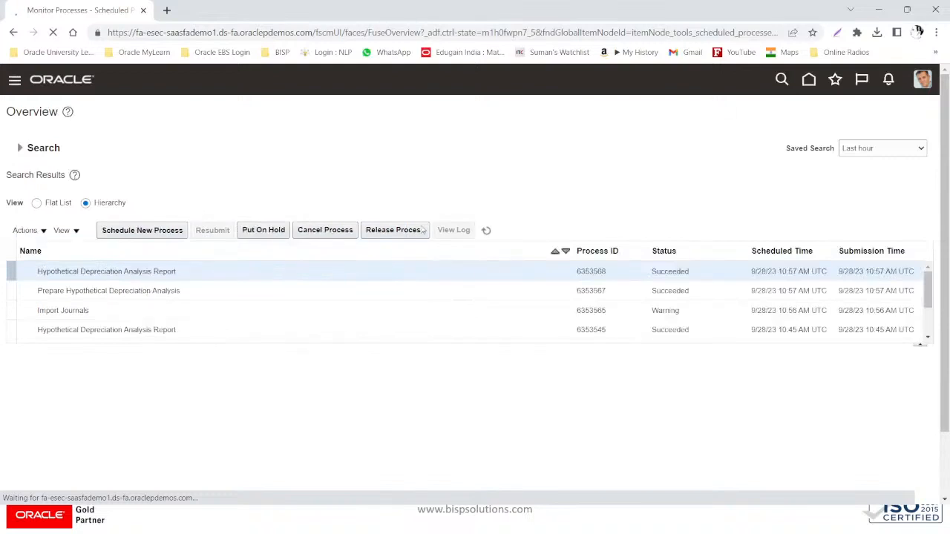
click(489, 232)
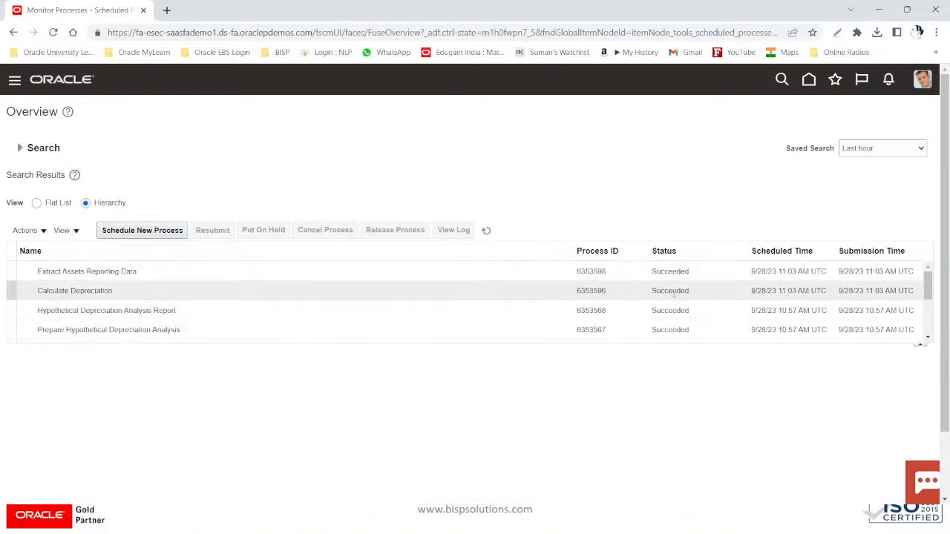
Inspect the details of the Extract Assets Reporting Data and Calculate Depreciation processes, including the attachments of the depreciation run
click(140, 271)
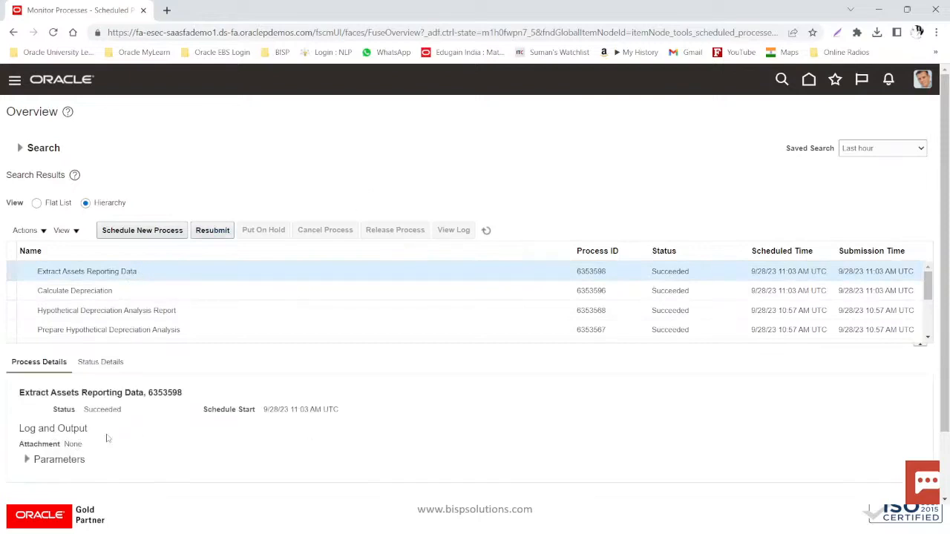
click(124, 297)
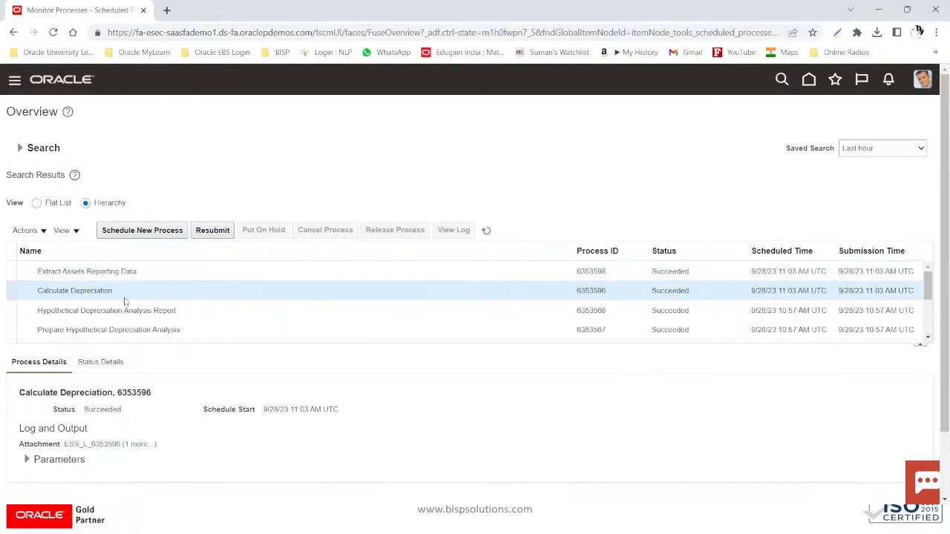
click(146, 445)
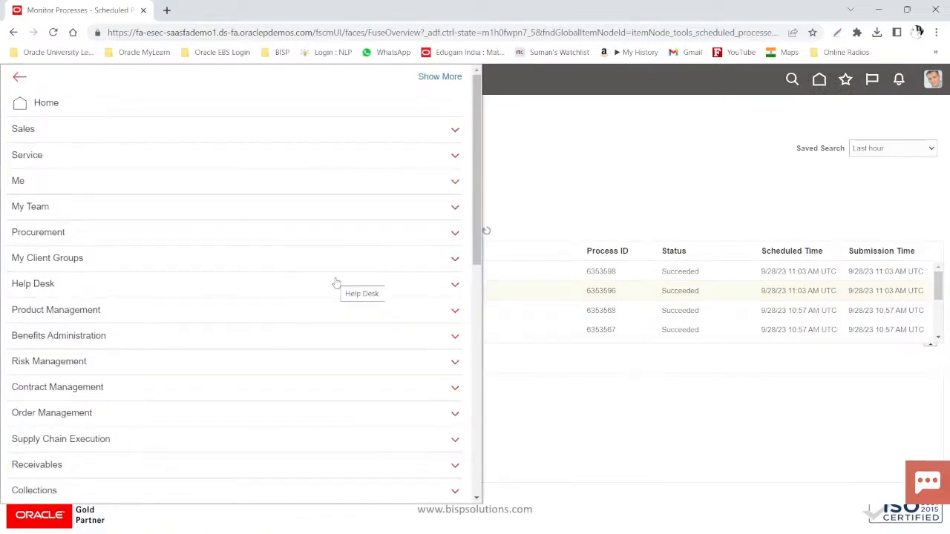
Return to Assets and submit Calculate Lease Expenses from the US CORP depreciation period details, acknowledging the confirmation
scroll(269, 342, down, 5)
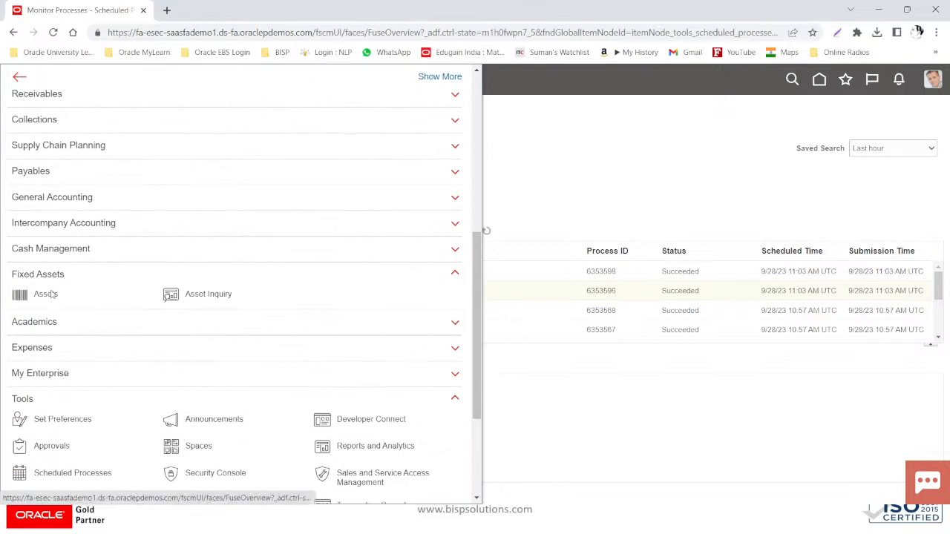
click(49, 294)
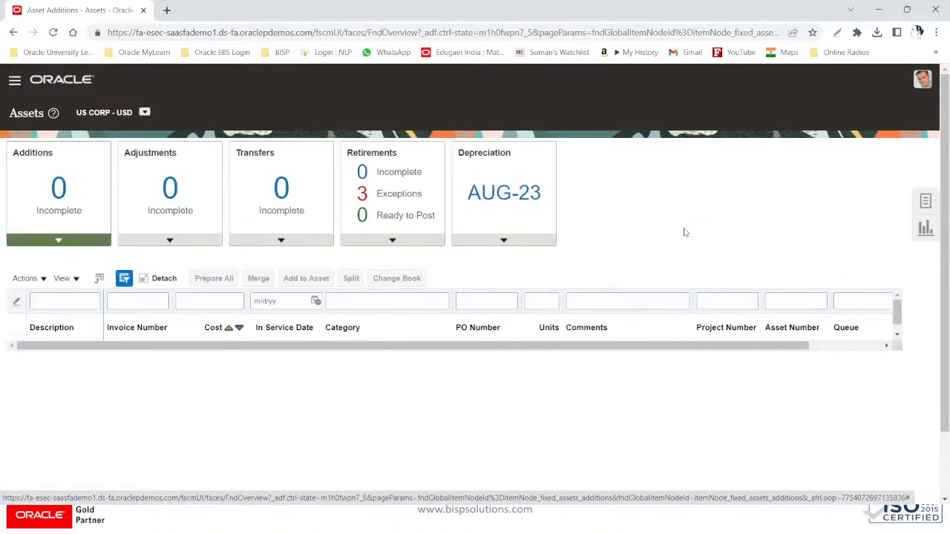
click(504, 245)
click(544, 282)
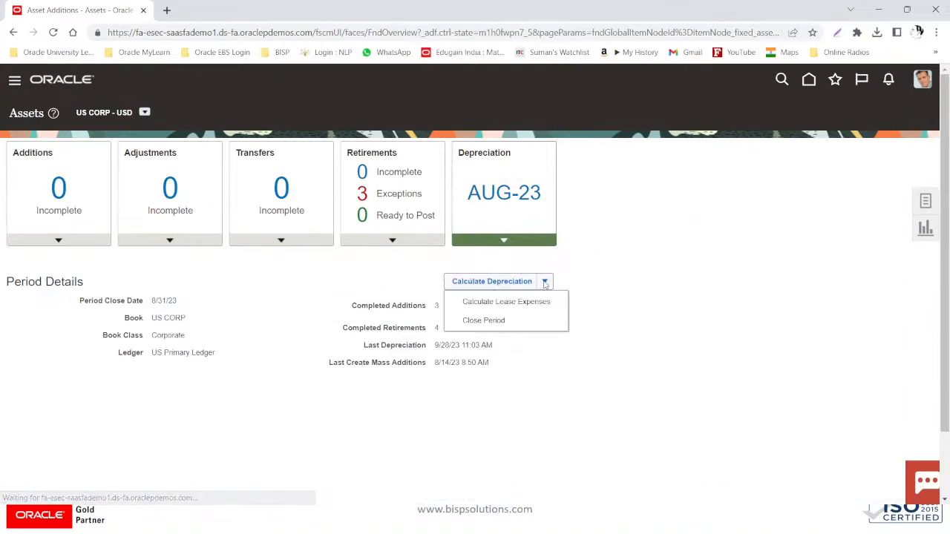
click(540, 306)
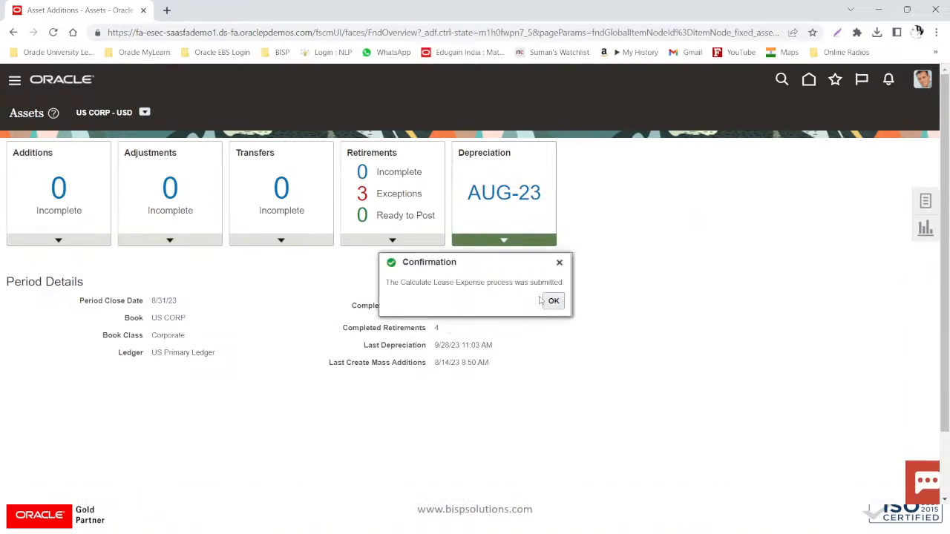
click(554, 300)
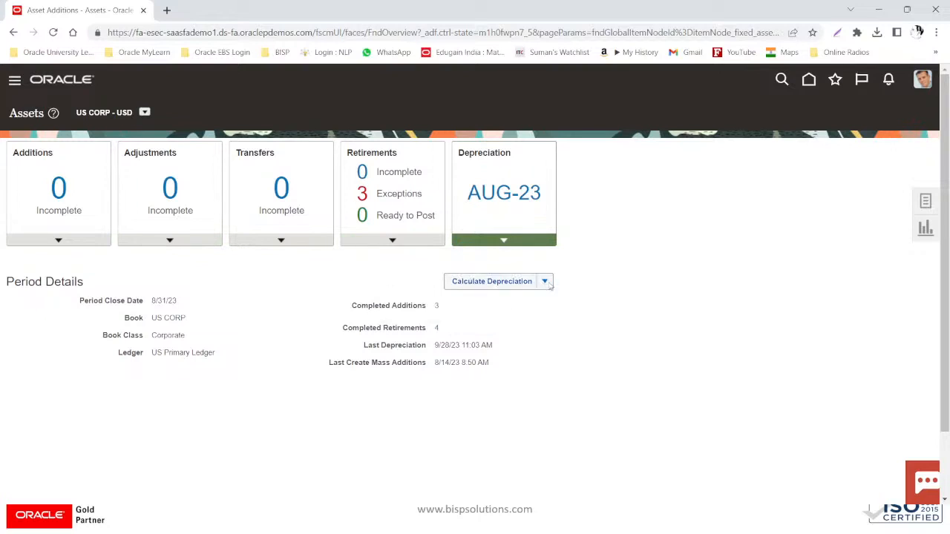
Open the Create Accounting process for the US CORP book from the Assets tasks
click(546, 283)
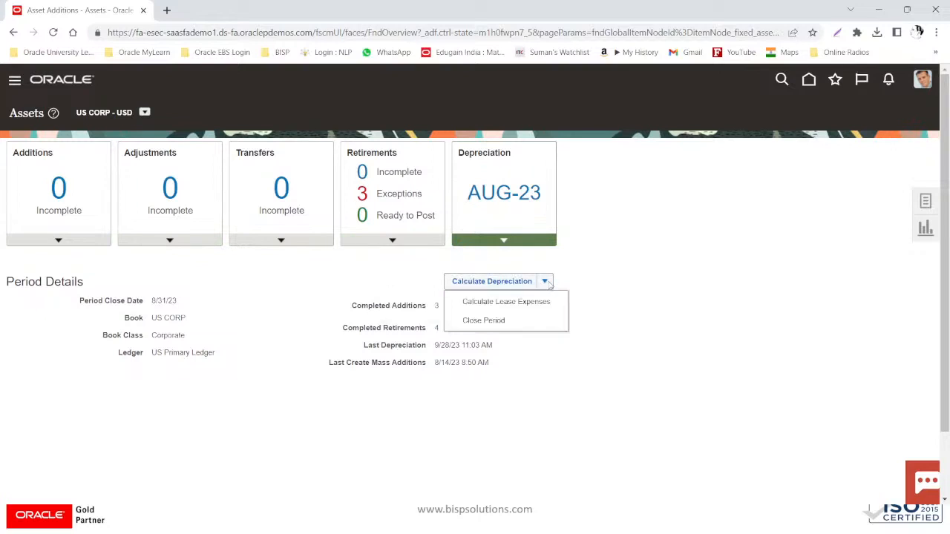
click(718, 296)
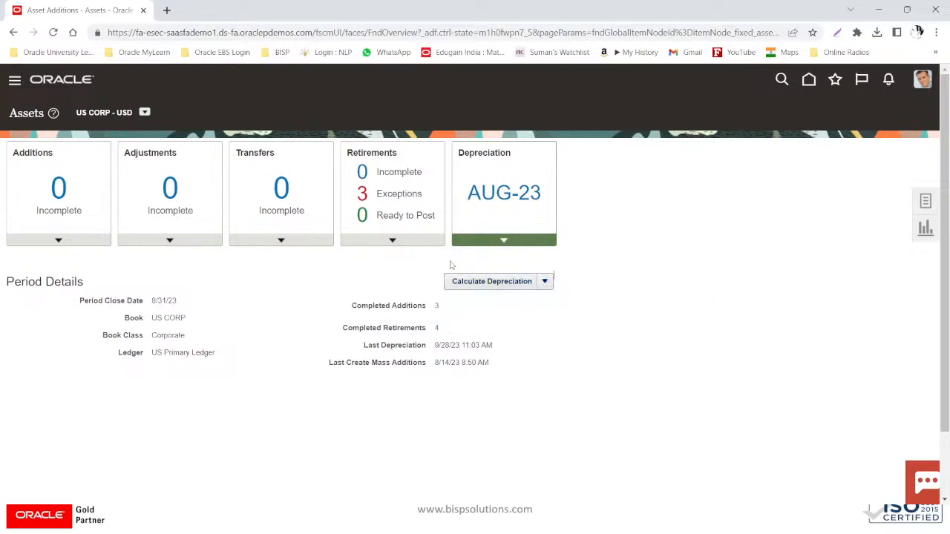
click(924, 204)
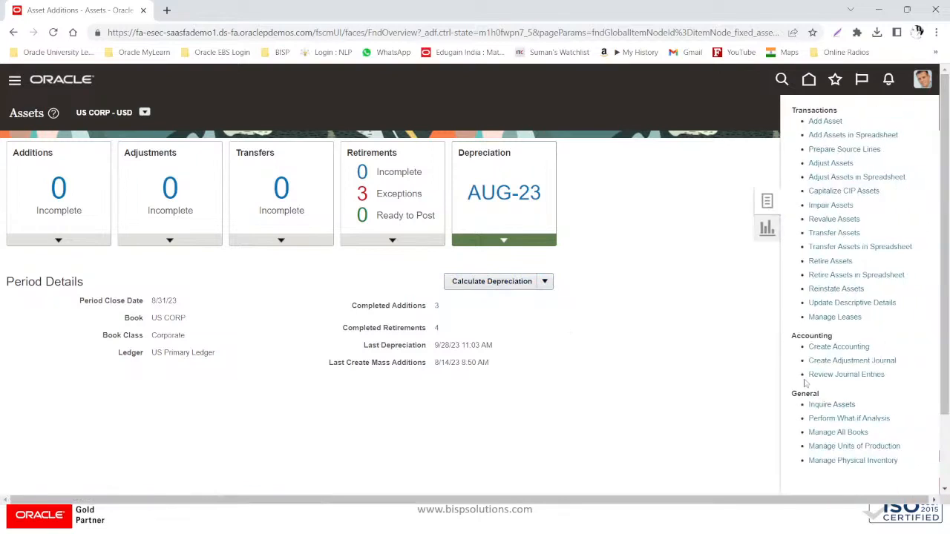
click(855, 346)
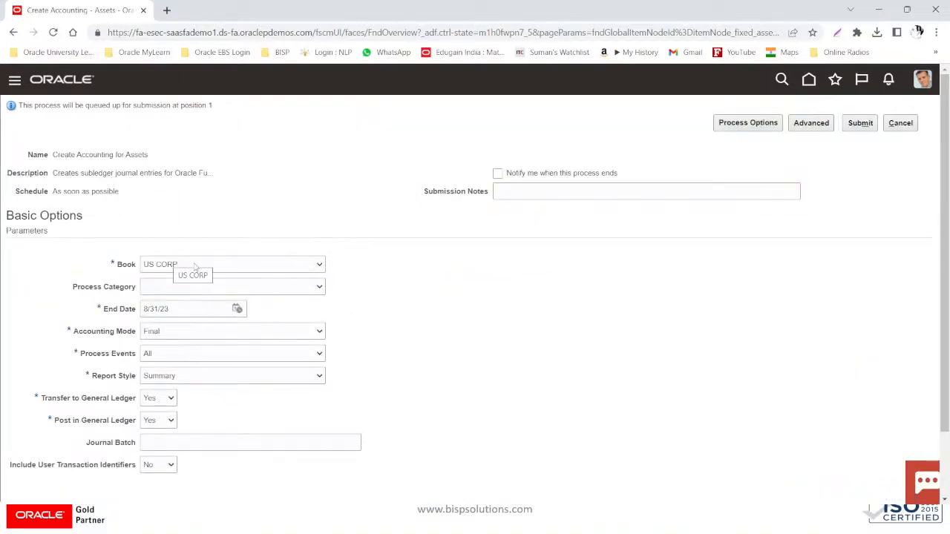
Try Draft as the accounting mode and return it to Final
click(215, 339)
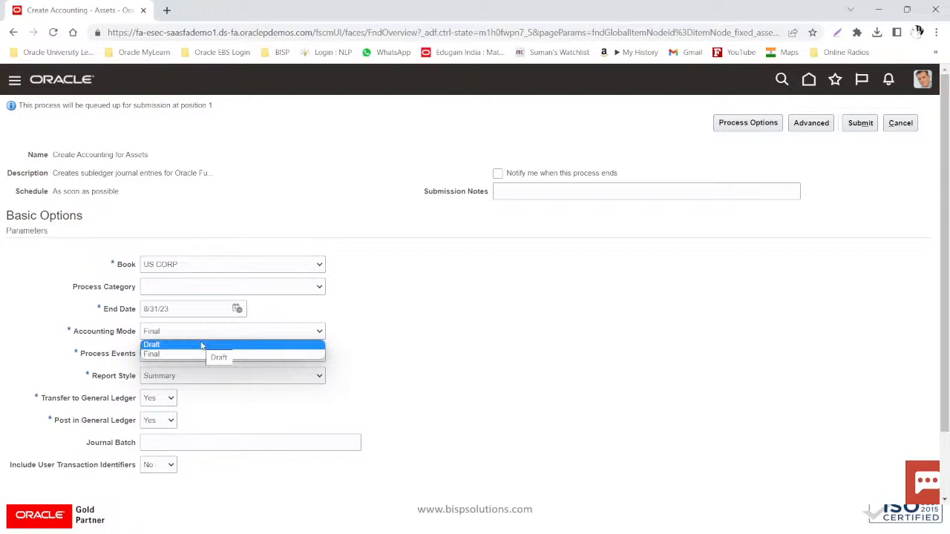
click(201, 345)
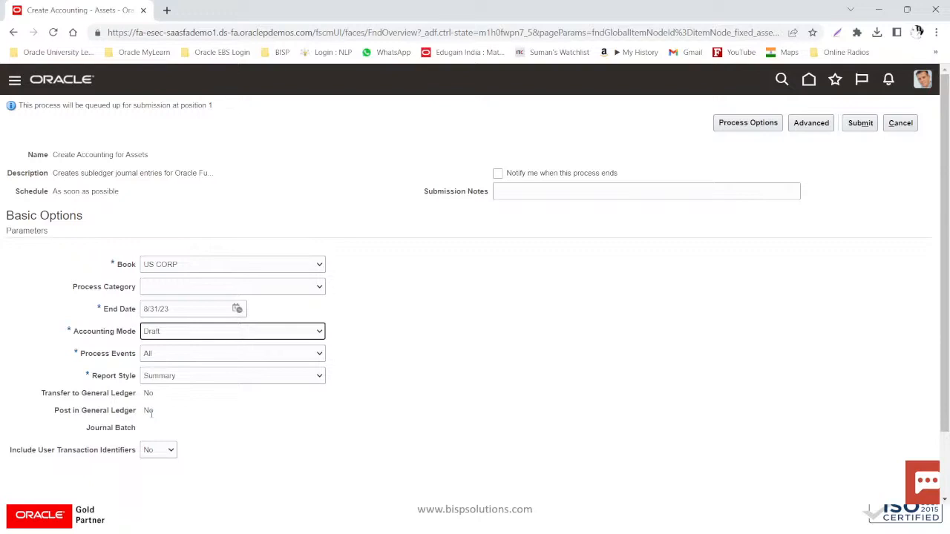
click(204, 334)
click(173, 357)
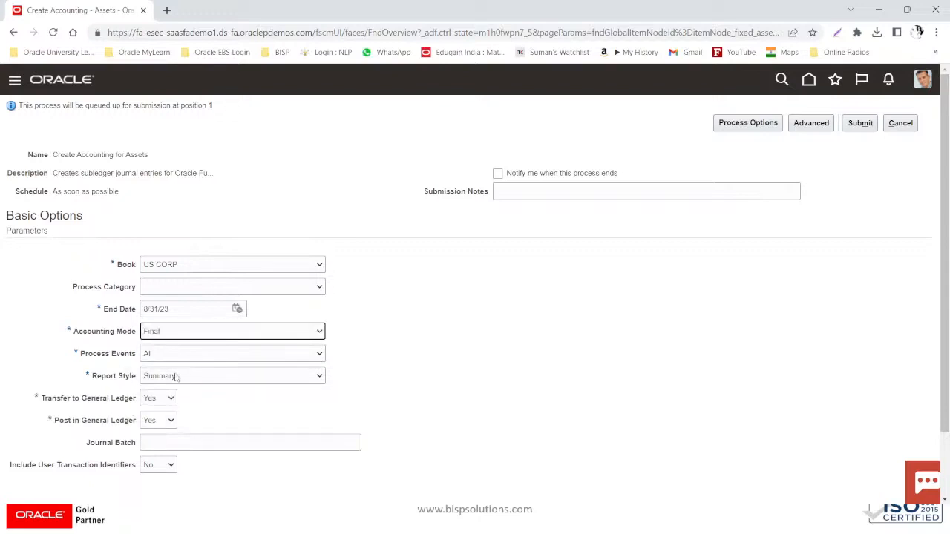
Set the report style to Detail and open the Transfer to General Ledger choices
click(178, 377)
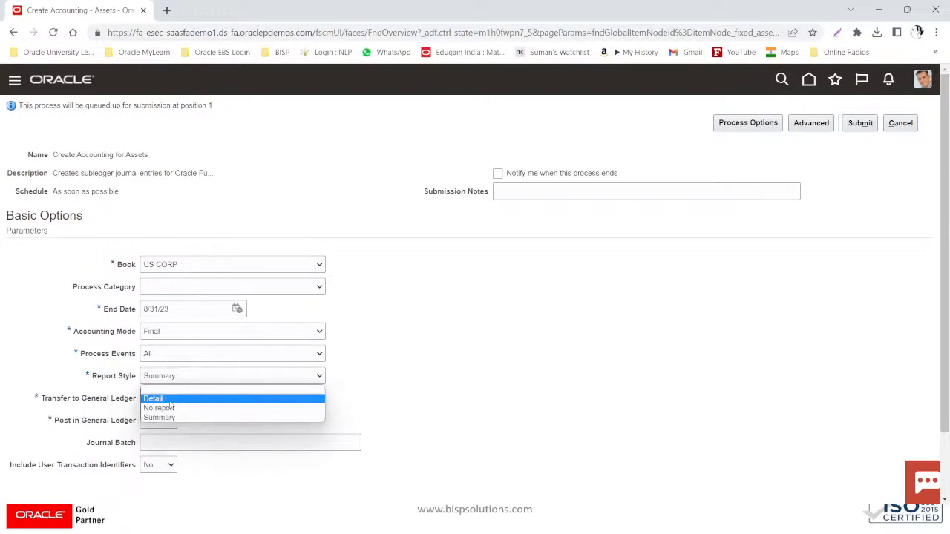
click(169, 401)
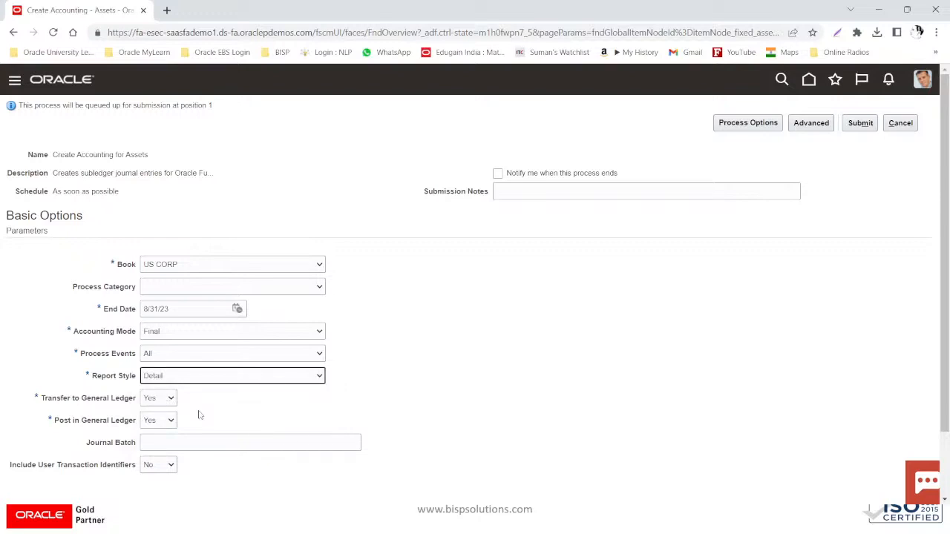
click(168, 402)
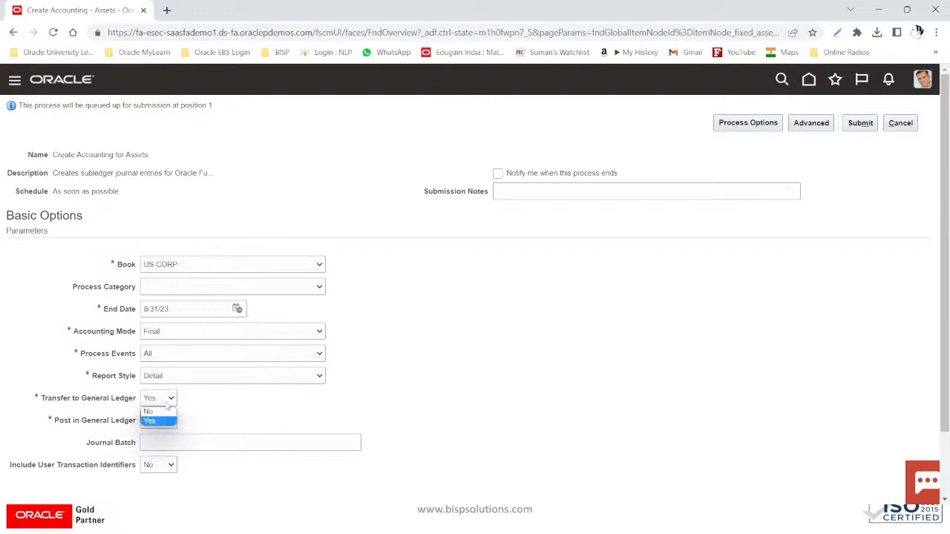
Submit Create Accounting for Assets for the US CORP book with Transfer to General Ledger and Post in General Ledger set to Yes
click(155, 422)
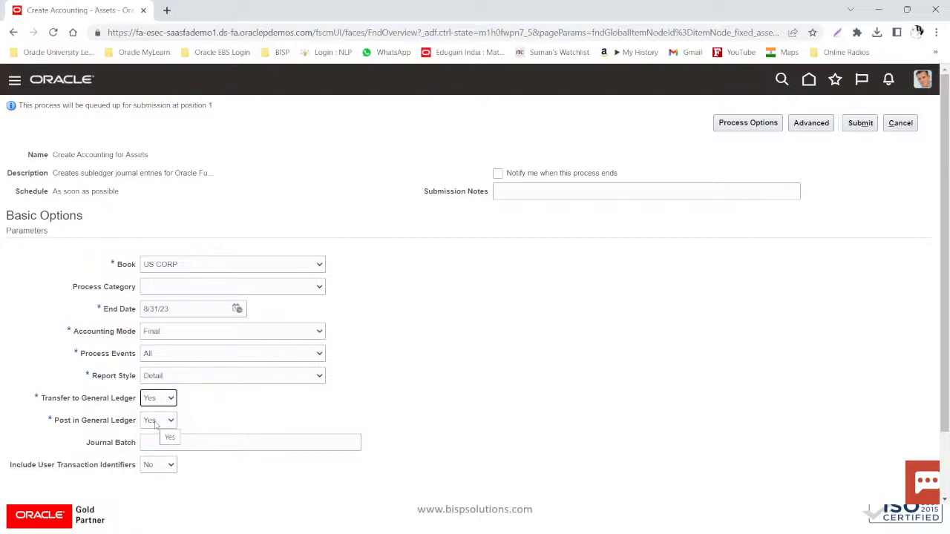
click(155, 422)
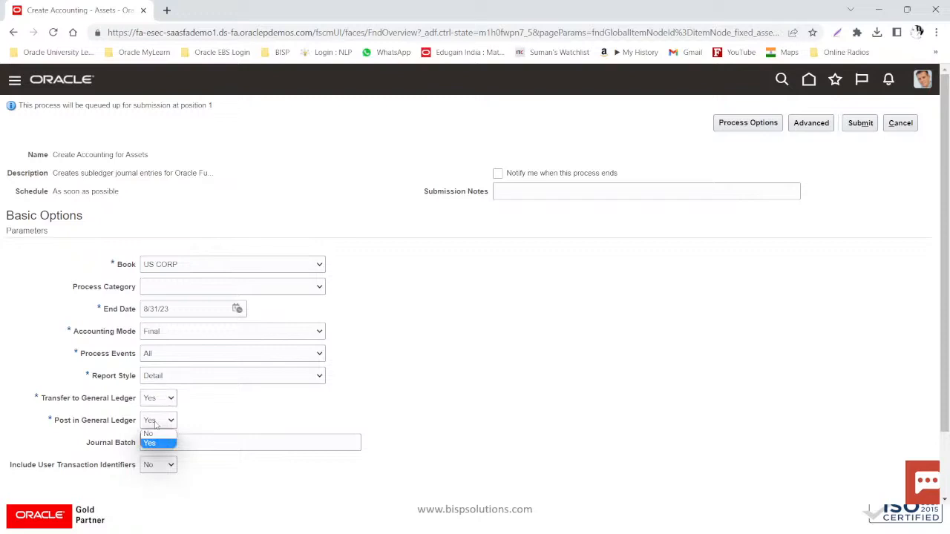
click(155, 421)
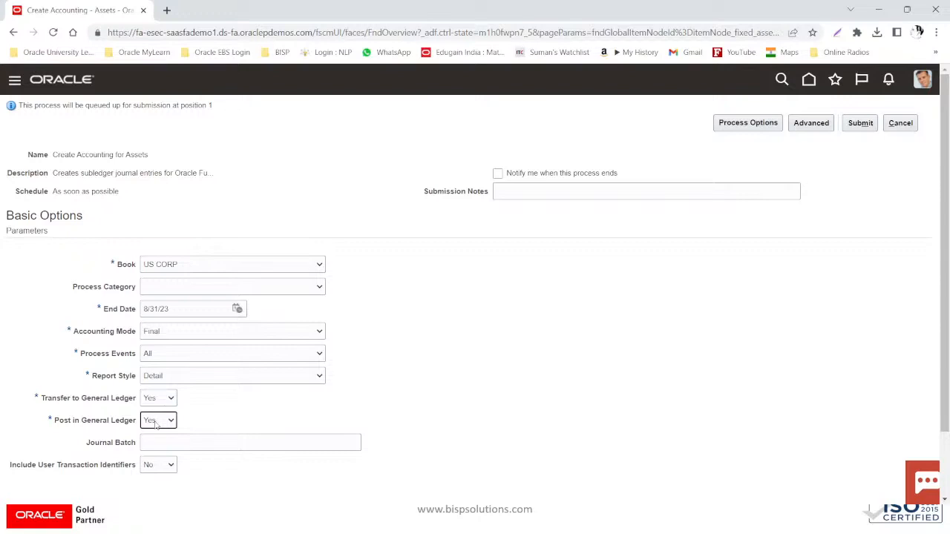
click(177, 443)
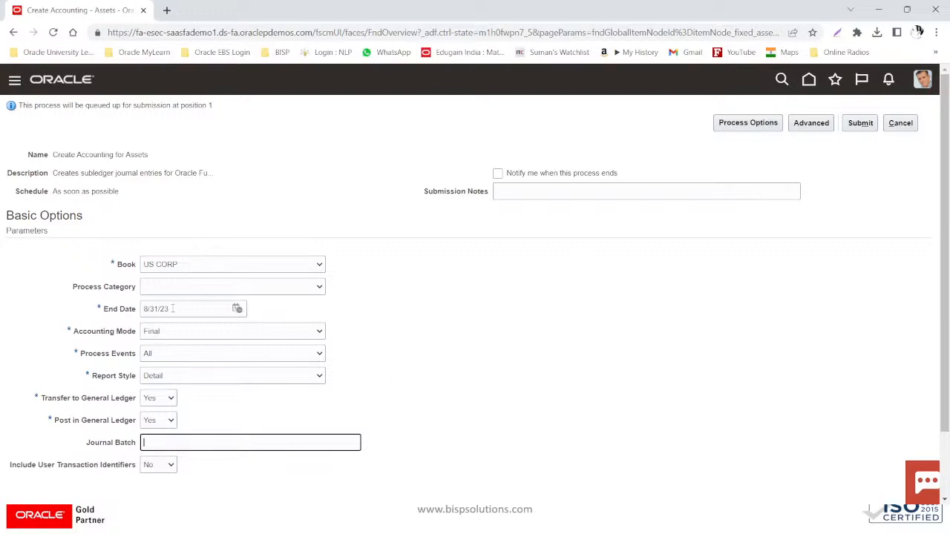
click(860, 124)
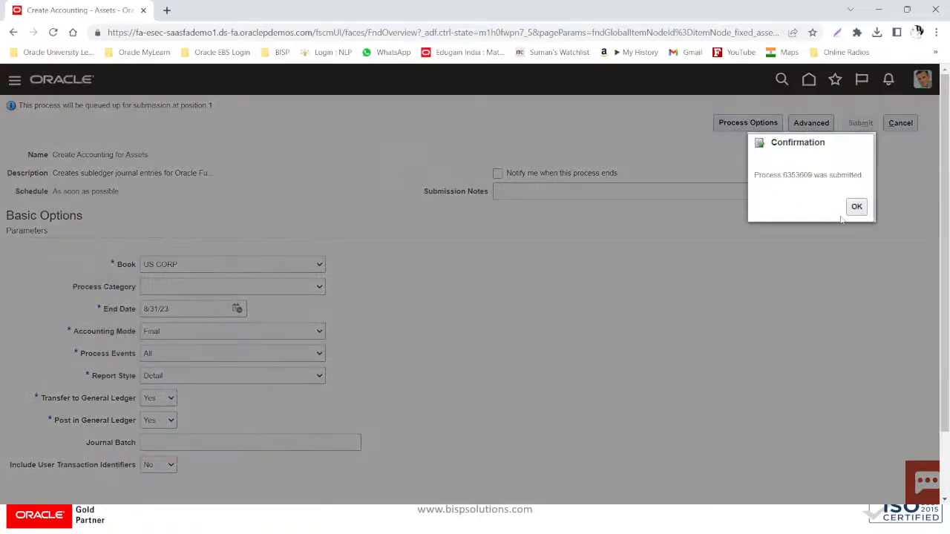
click(859, 209)
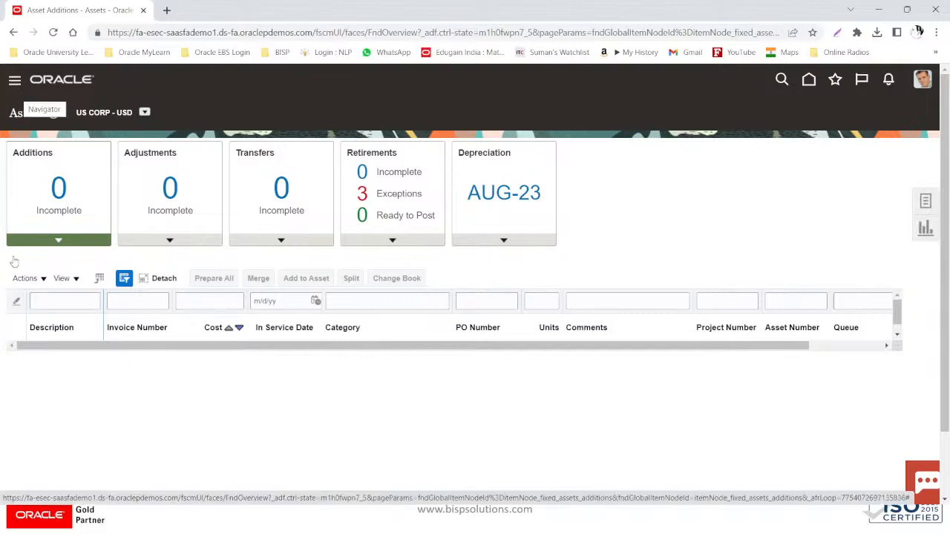
Go to the Scheduled Processes overview to monitor the submitted accounting process
scroll(14, 262, down, 6)
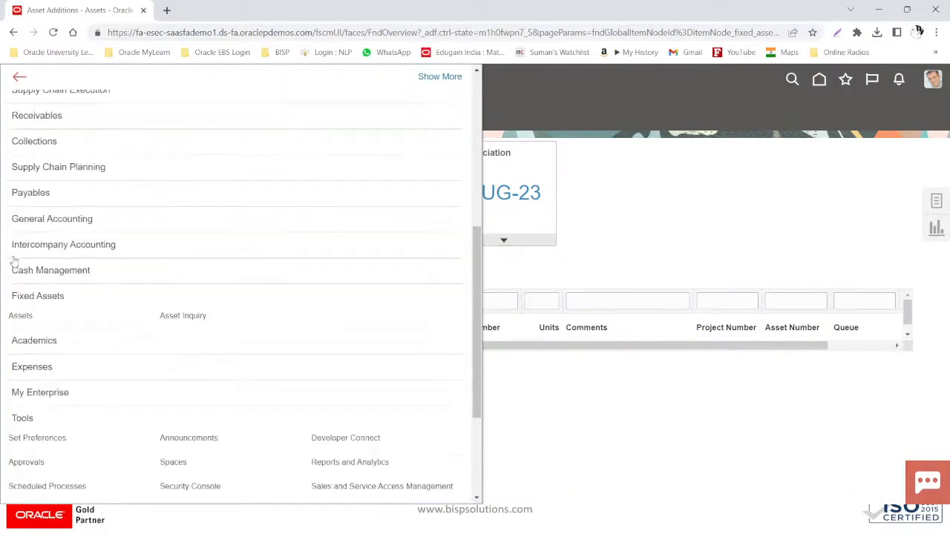
scroll(118, 384, down, 2)
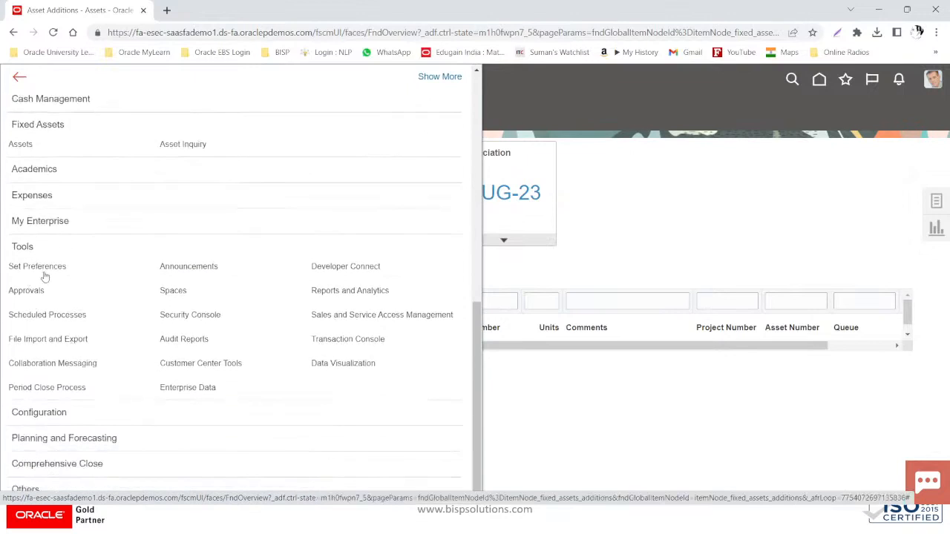
click(50, 321)
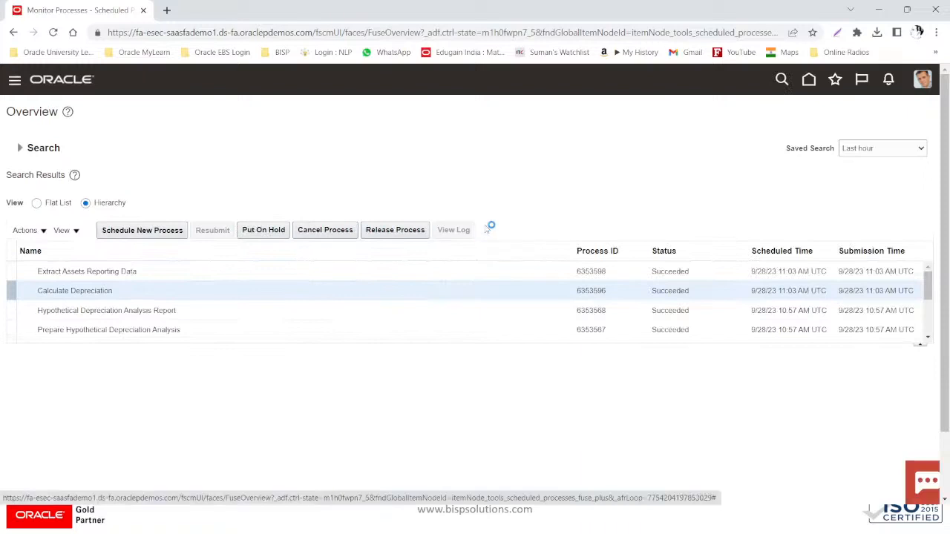
Refresh the scheduled process list repeatedly to check the status of Create Accounting for Assets and its subprocesses
click(488, 229)
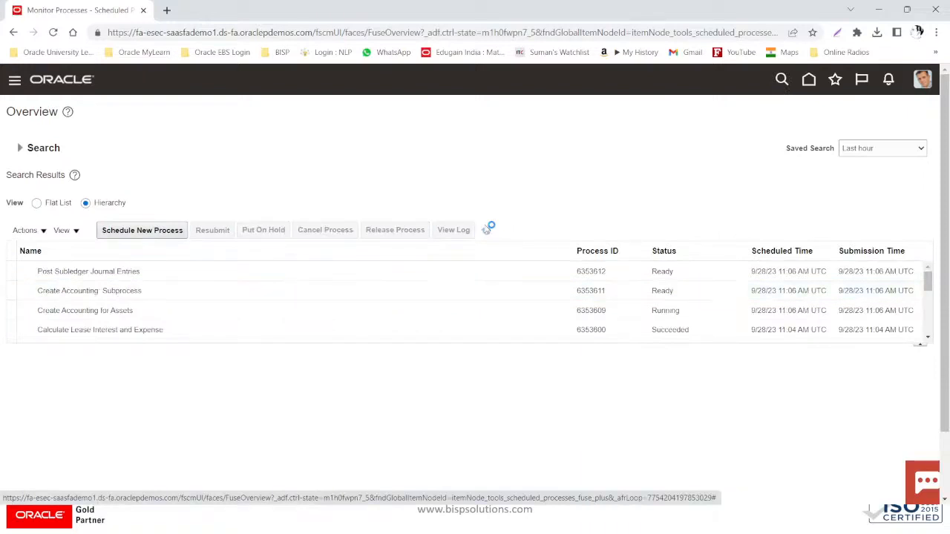
click(487, 229)
click(487, 229)
click(487, 230)
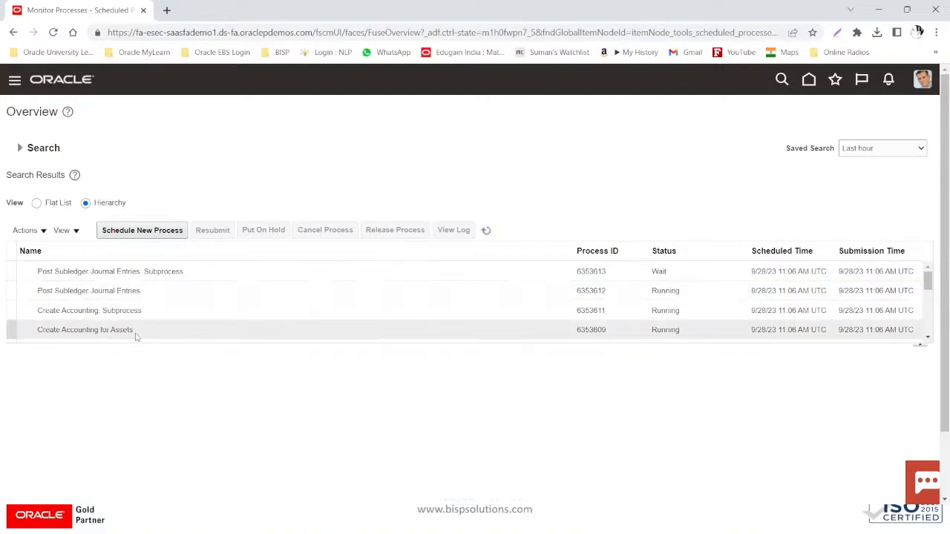
click(486, 230)
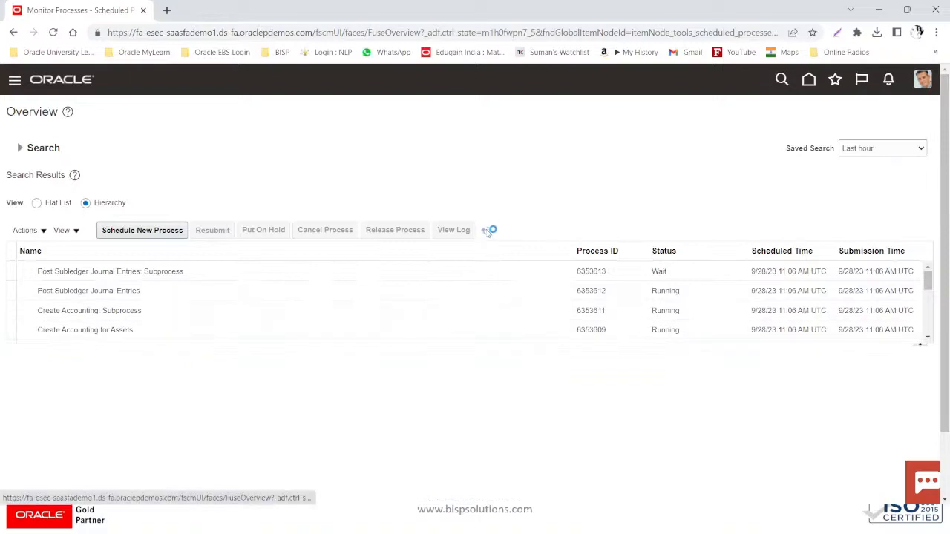
click(487, 231)
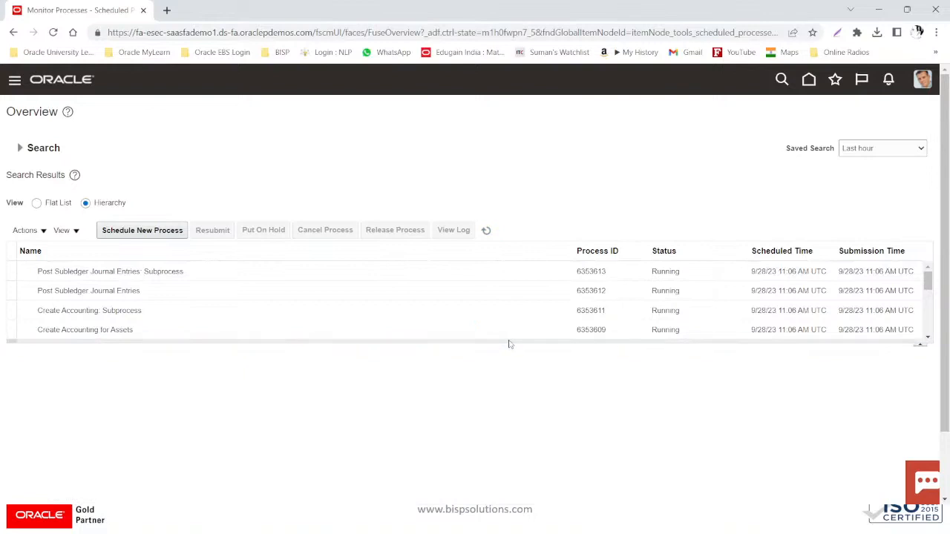
Enlarge the process results table and keep refreshing it until the Create Accounting Execution Report process is listed as finished
drag(513, 349, 526, 452)
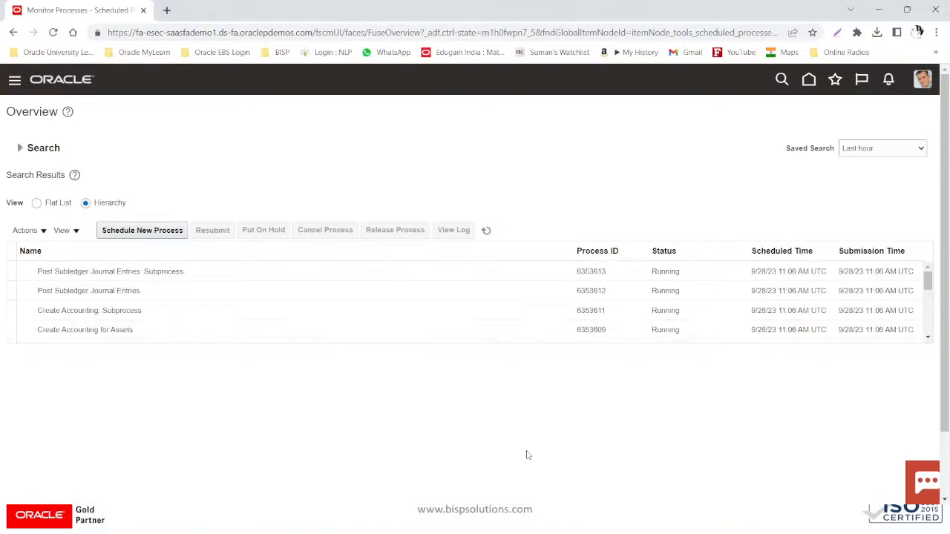
click(486, 230)
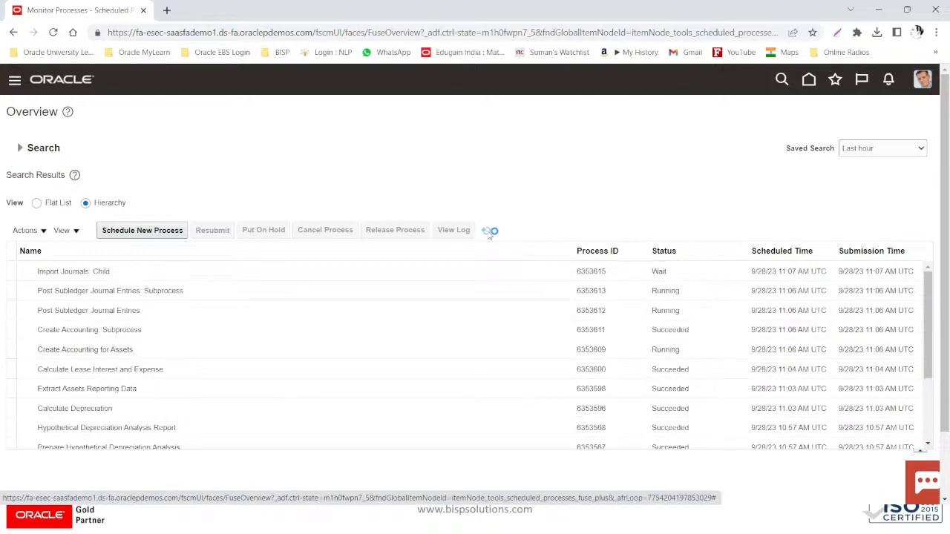
click(488, 233)
click(487, 233)
click(488, 232)
click(488, 232)
click(488, 233)
click(489, 233)
click(489, 233)
click(489, 233)
click(490, 233)
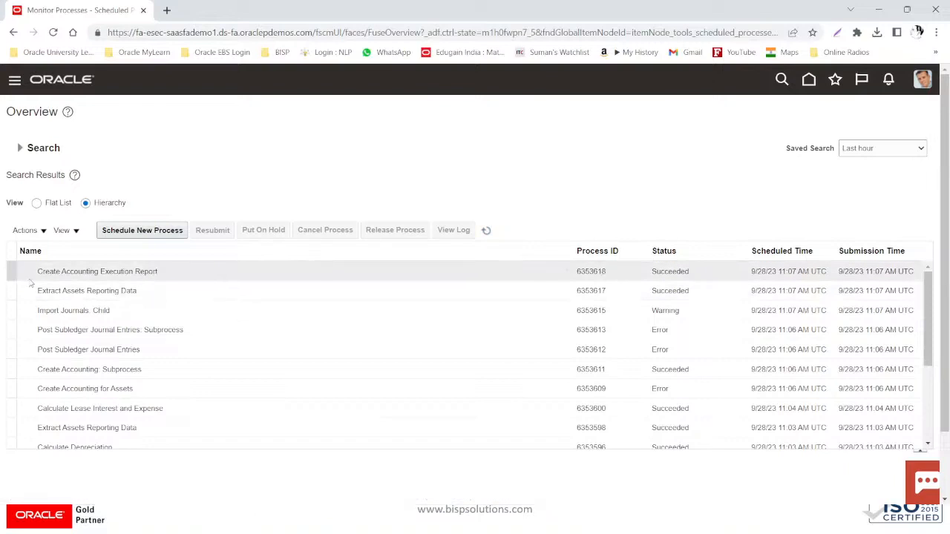
Select the Create Accounting Execution Report process and republish its output from the process details
click(68, 269)
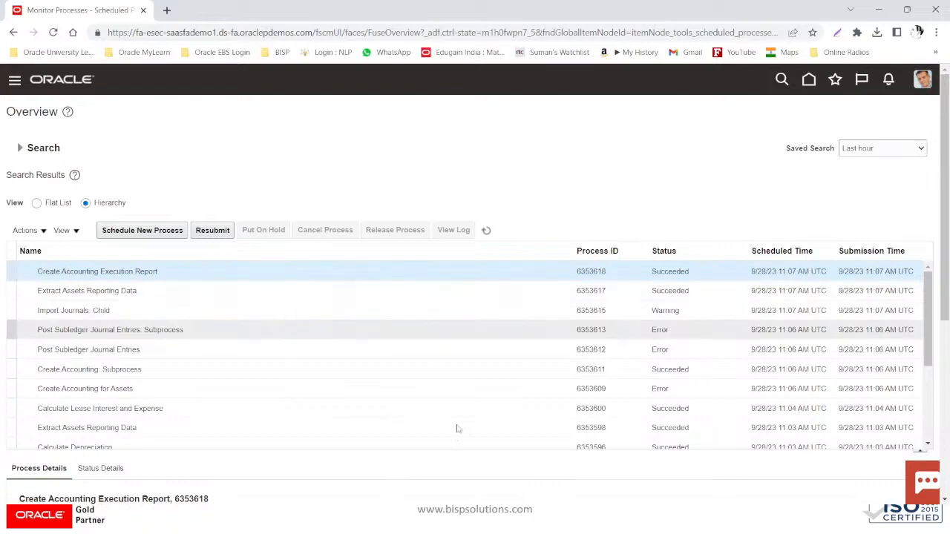
scroll(393, 446, down, 2)
scroll(382, 453, down, 6)
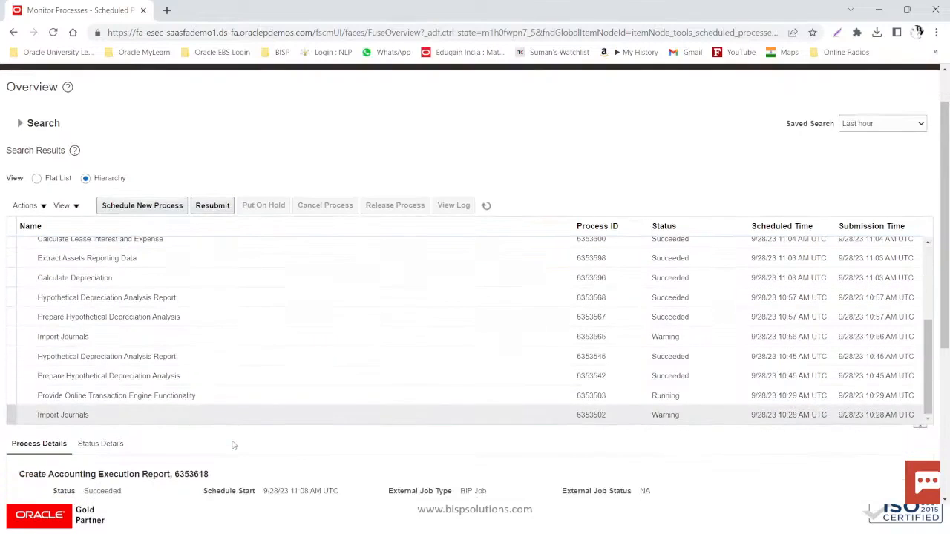
scroll(407, 405, down, 2)
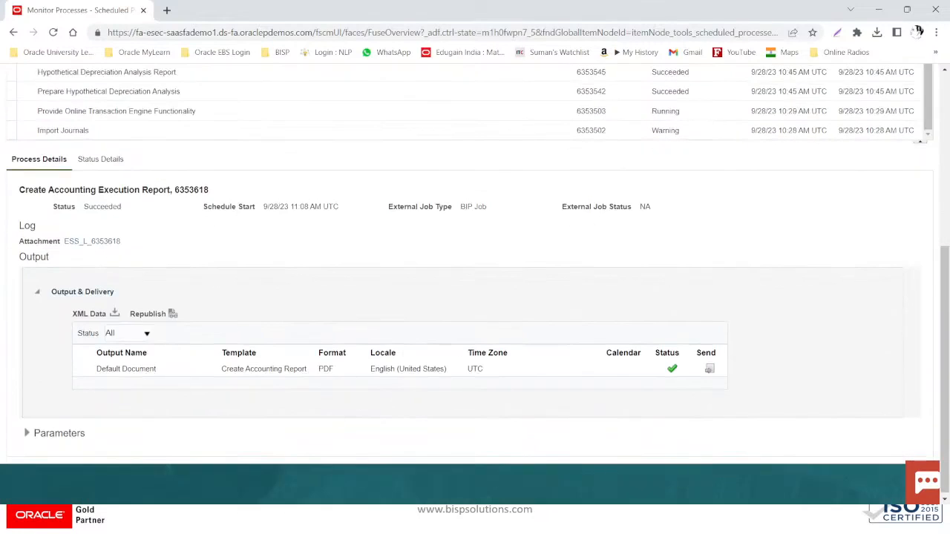
click(175, 320)
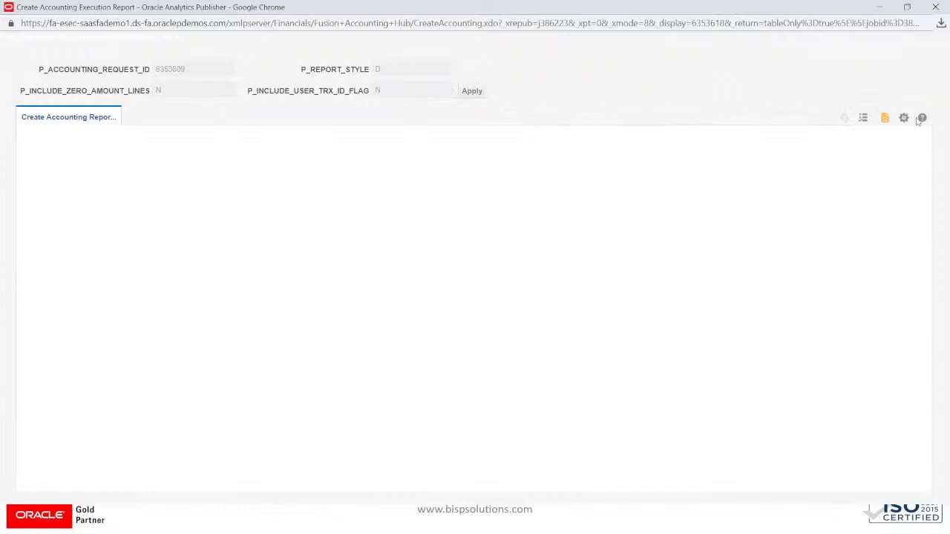
Export the Create Accounting Execution Report in HTML format
click(904, 119)
mouse_move(875, 135)
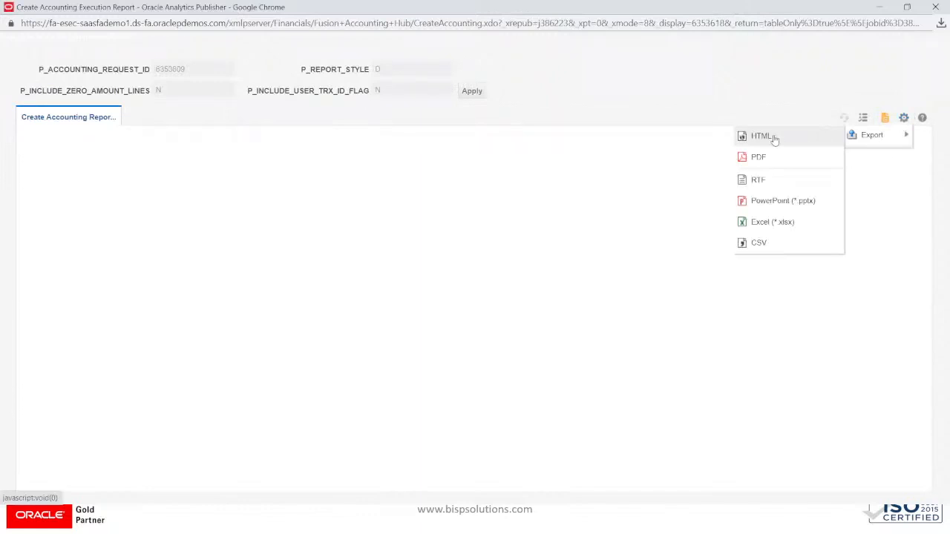
click(773, 140)
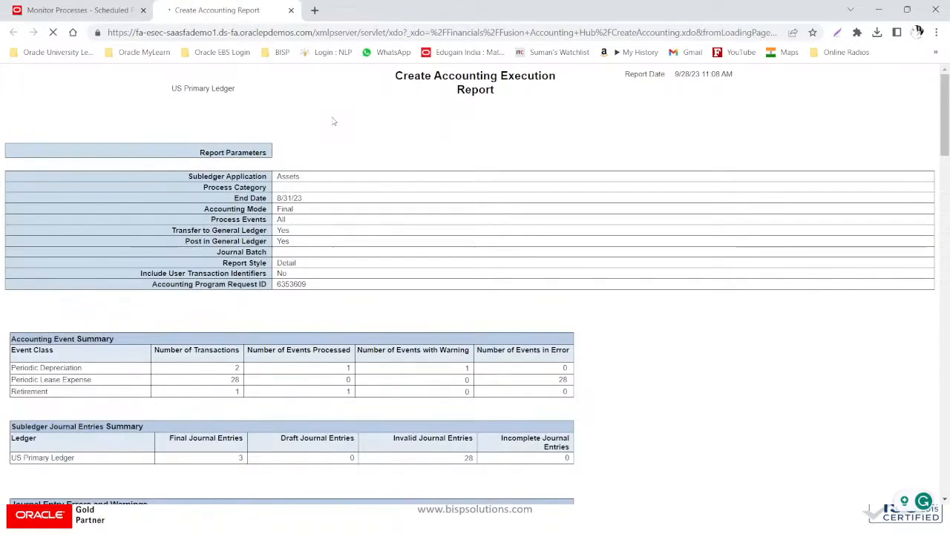
Review the report's Accounting Event Summary, Subledger Journal Entries Summary and Journal Entry Errors and Warnings sections
scroll(322, 213, down, 1)
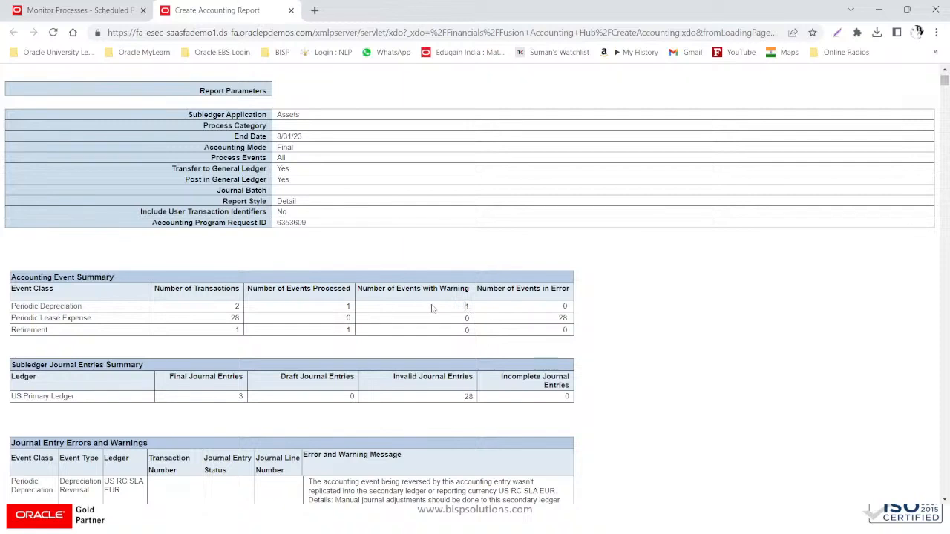
scroll(431, 312, down, 2)
scroll(439, 317, down, 1)
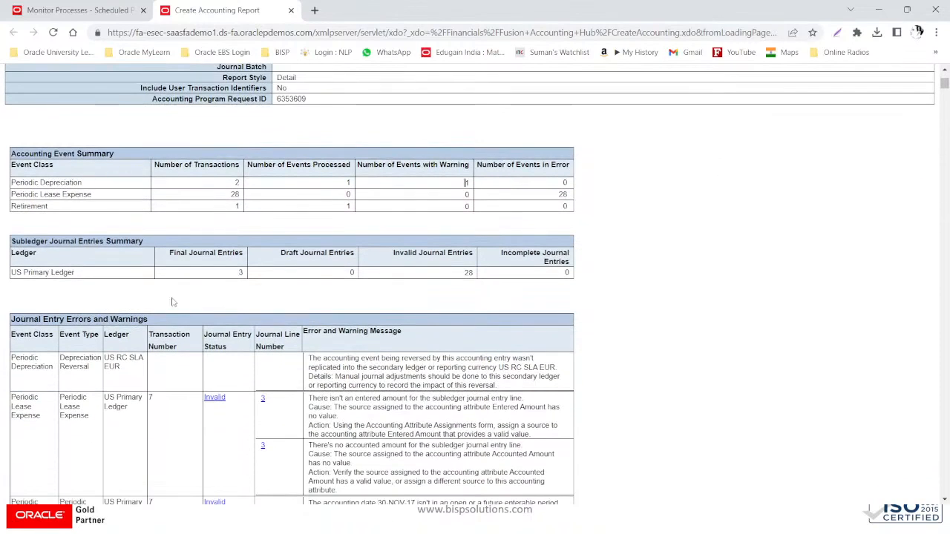
scroll(232, 343, down, 1)
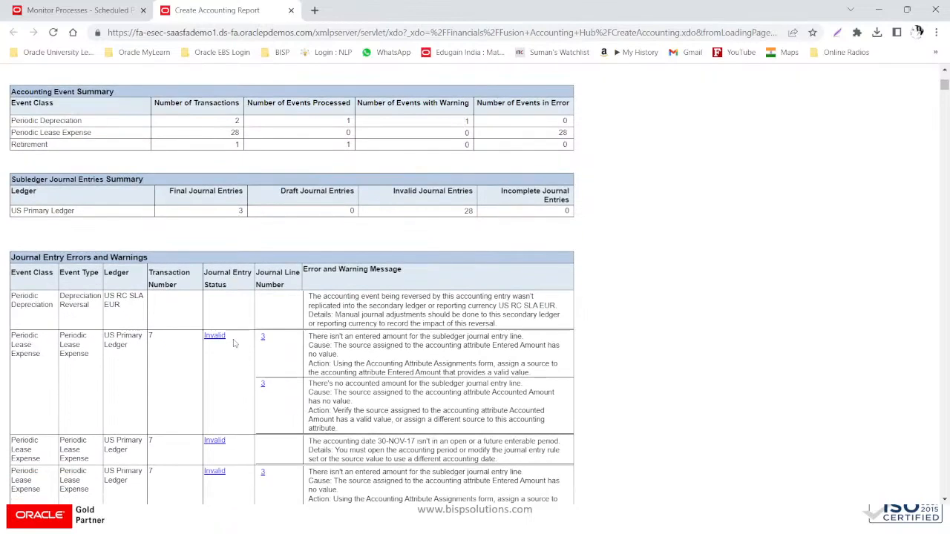
scroll(466, 120, down, 1)
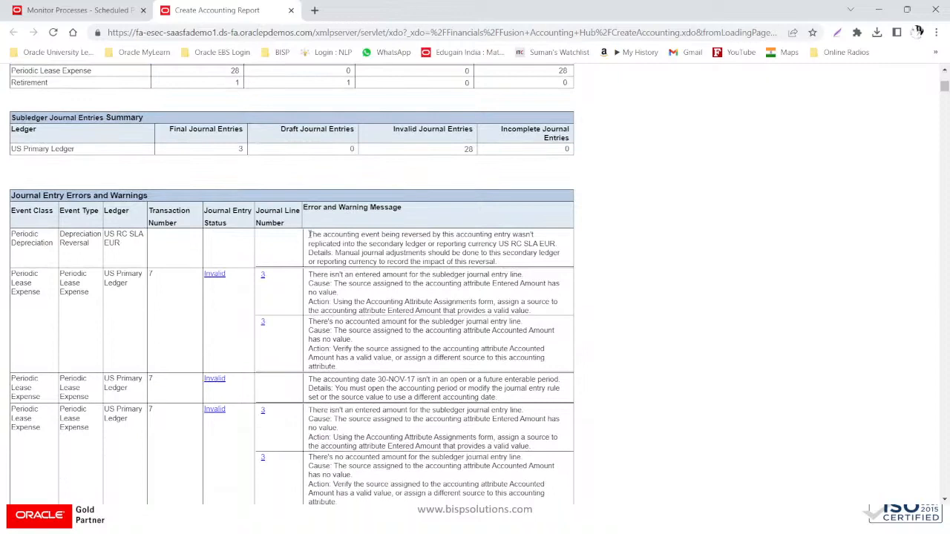
Highlight and read the warning message for the Depreciation Reversal event, comparing it with the Accounting Event Summary
drag(309, 234, 523, 255)
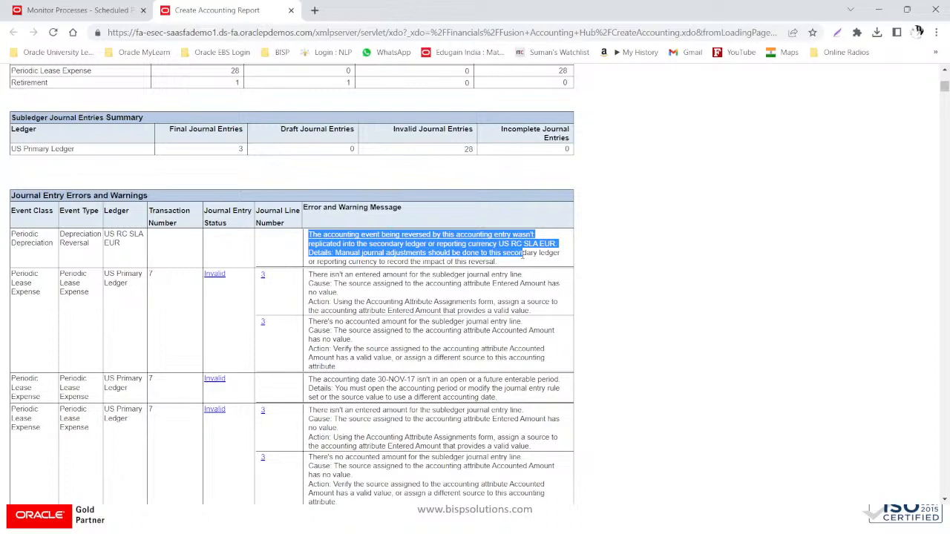
drag(524, 254, 528, 262)
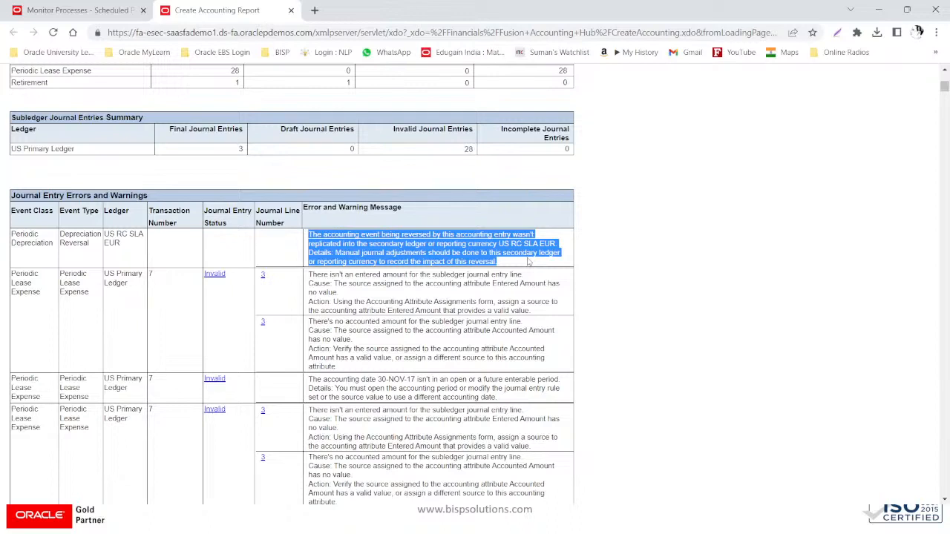
click(413, 260)
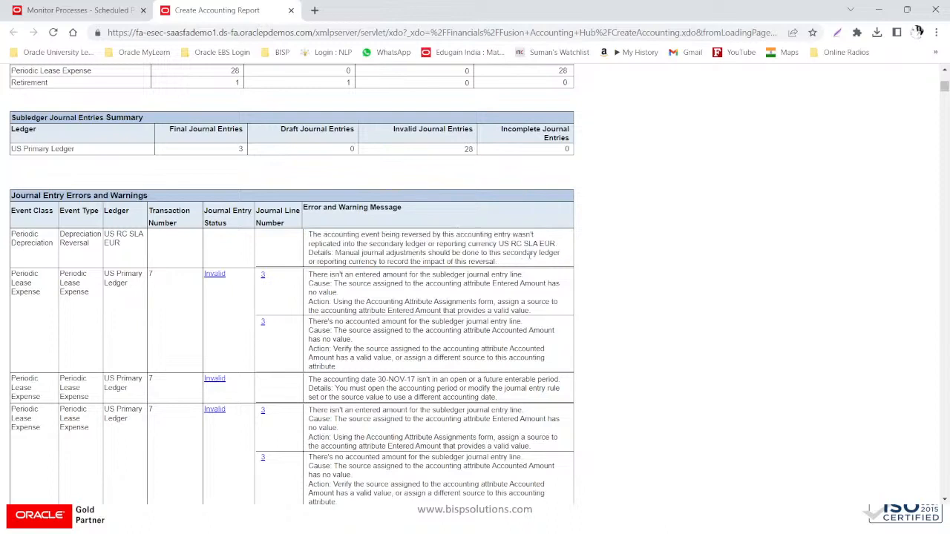
drag(497, 261, 331, 253)
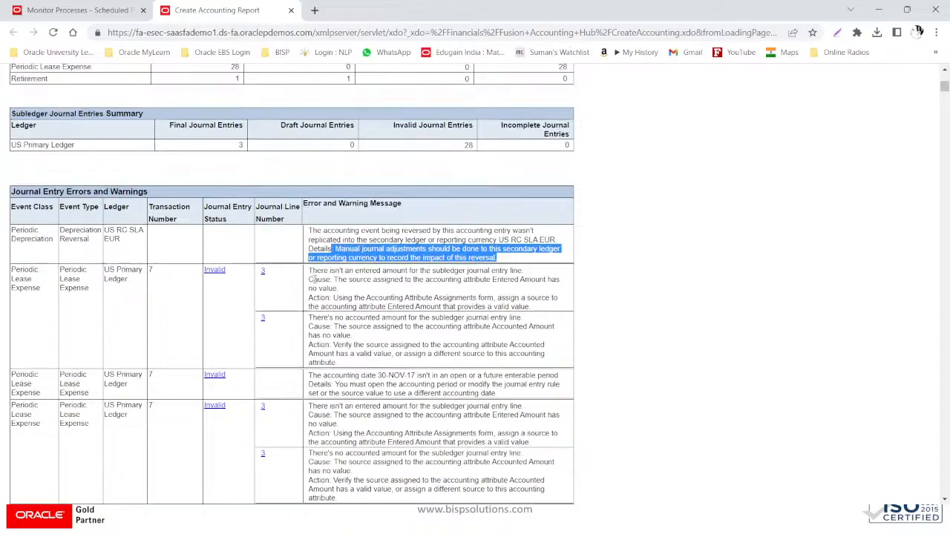
scroll(77, 240, down, 1)
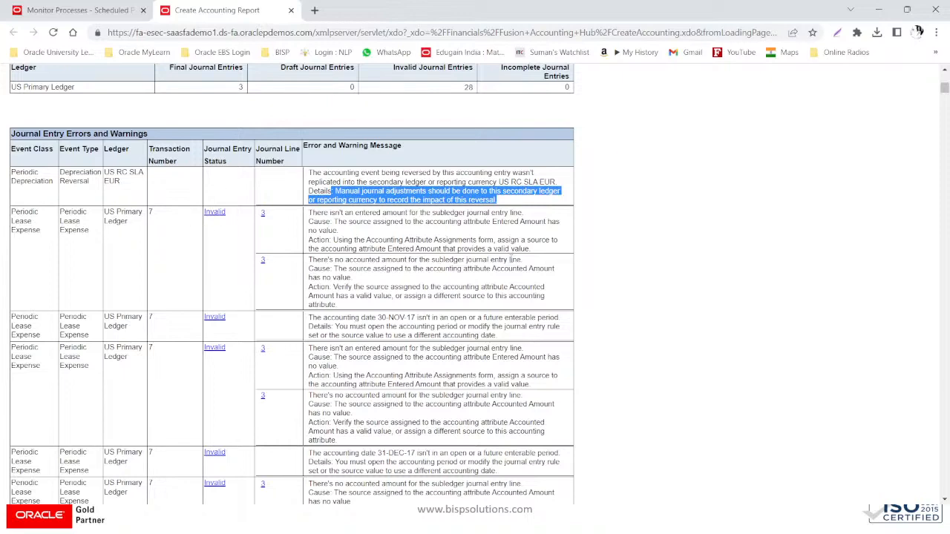
scroll(414, 183, up, 3)
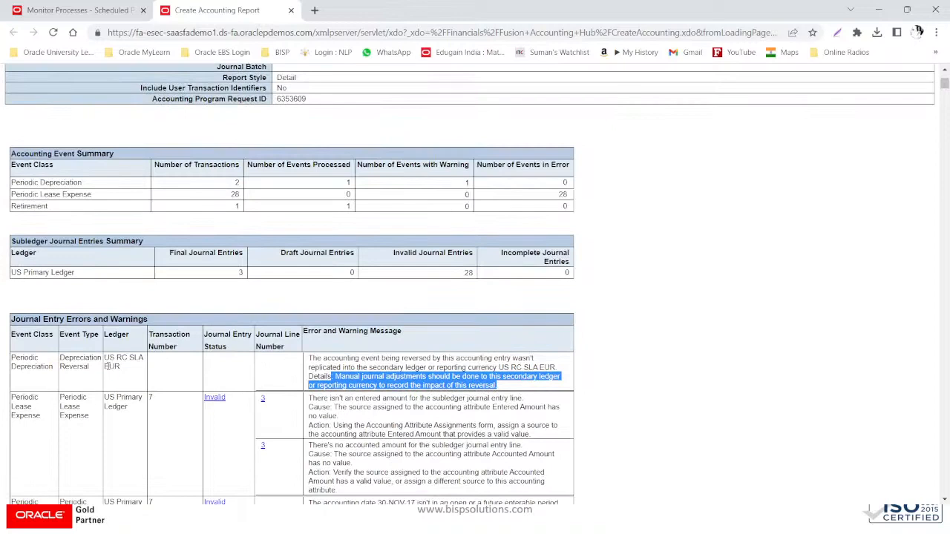
scroll(107, 366, down, 2)
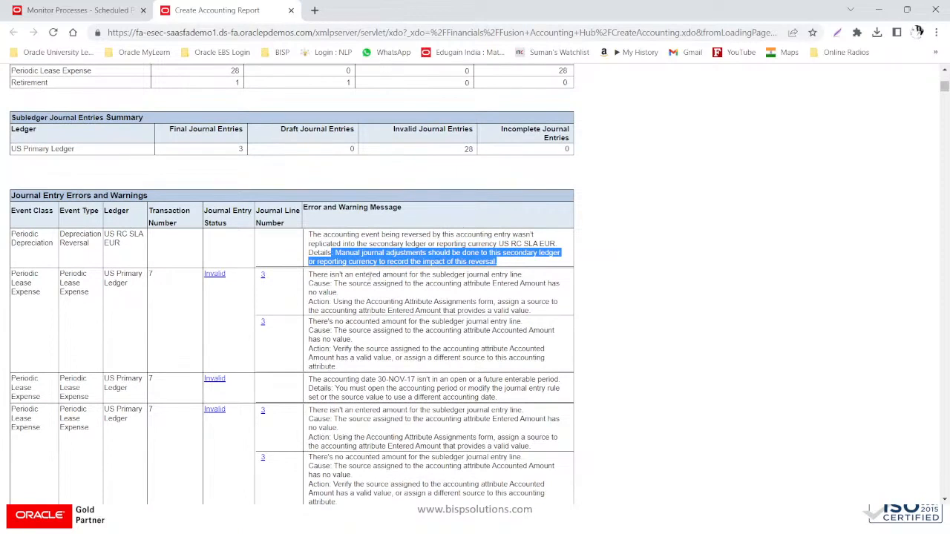
View the journal entry detail linked from line 3 of the first Periodic Lease Expense error, and return to the errors table
click(262, 277)
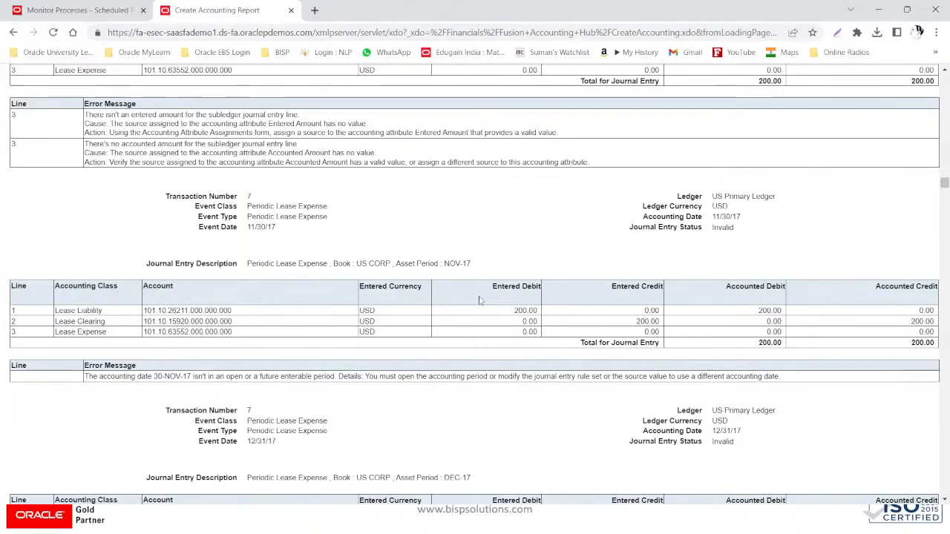
scroll(479, 301, up, 15)
scroll(479, 300, up, 10)
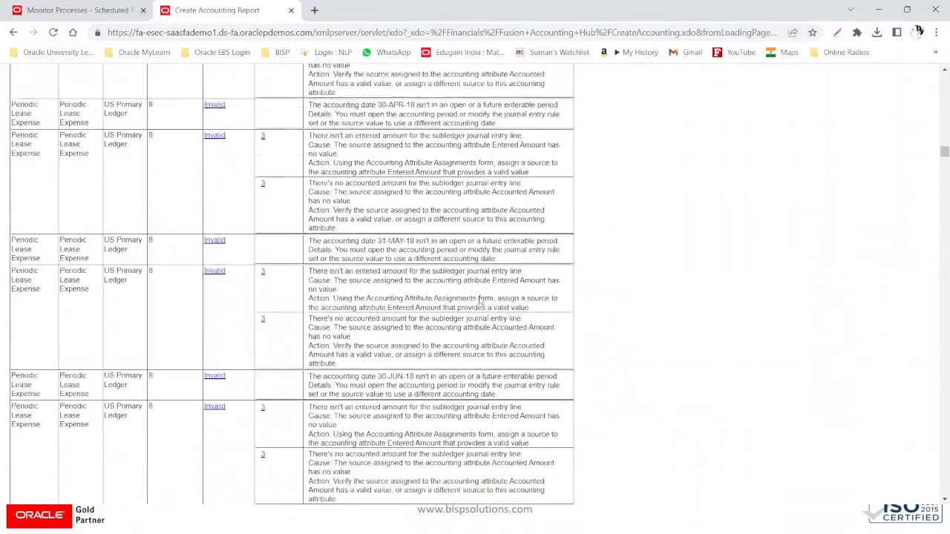
Recheck the execution report's event, journal entry and error summaries and its parameters, and close the report
scroll(479, 300, up, 15)
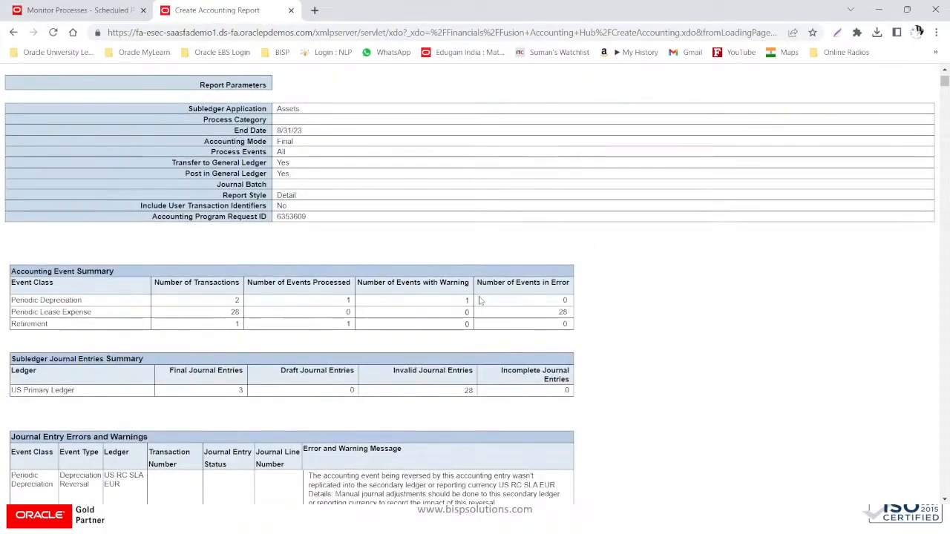
scroll(478, 300, down, 8)
scroll(481, 297, up, 4)
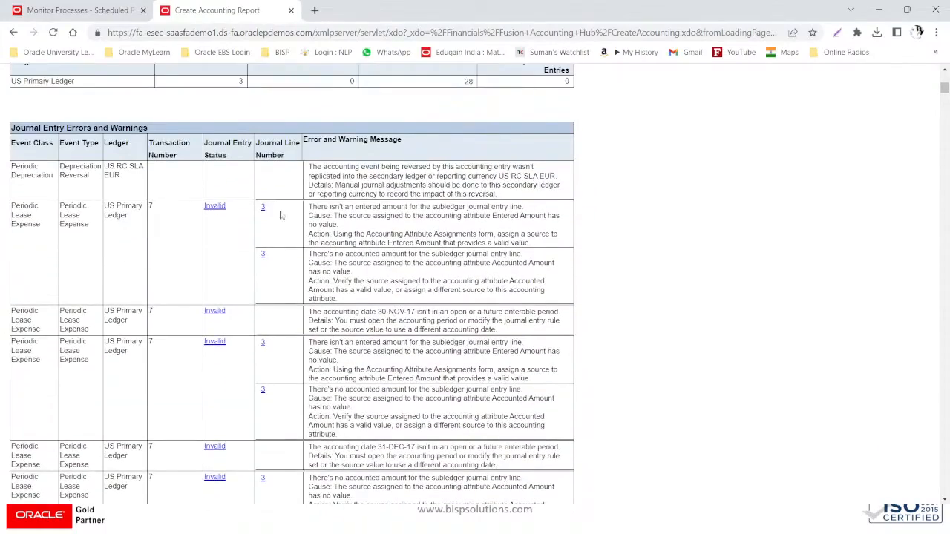
scroll(327, 290, up, 3)
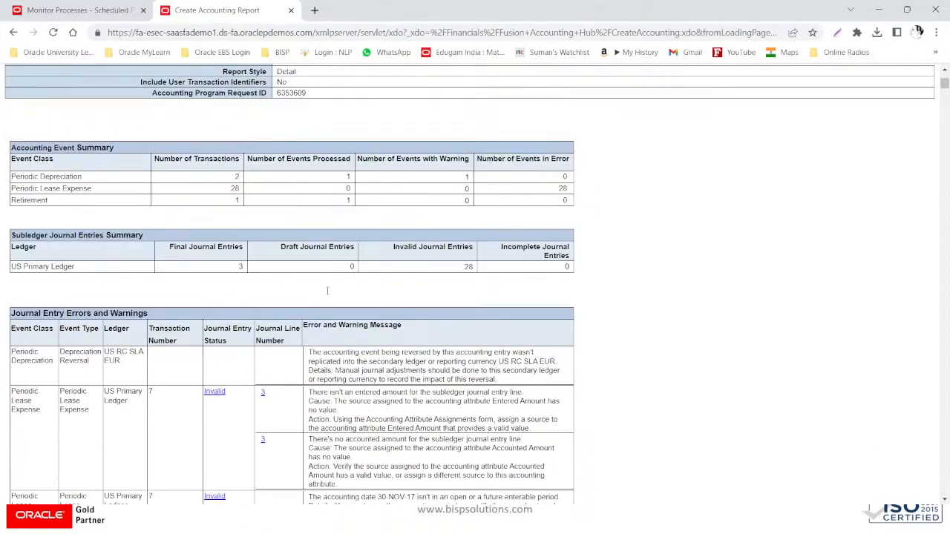
scroll(433, 281, up, 3)
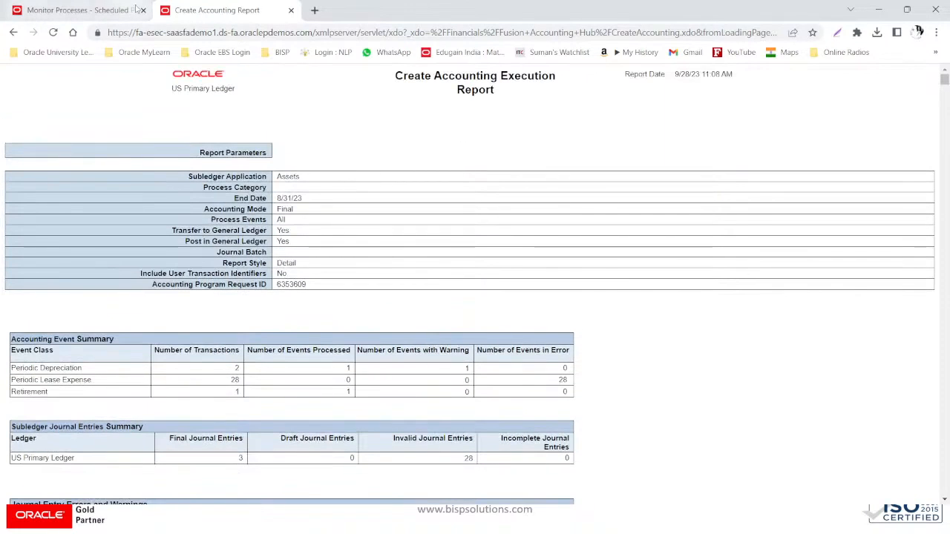
click(291, 10)
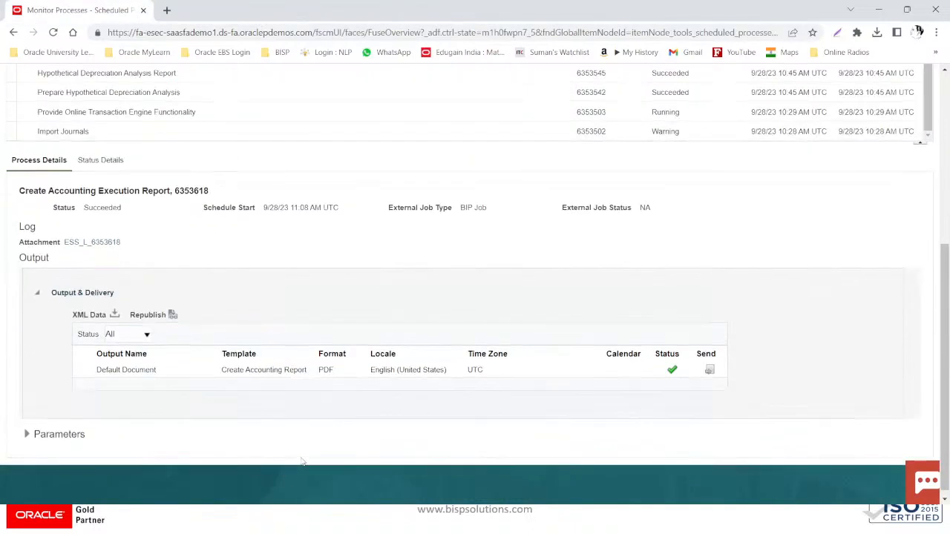
Leave the scheduled processes overview and open the Journals work area under General Accounting
scroll(174, 394, up, 4)
scroll(140, 369, up, 2)
scroll(139, 369, up, 5)
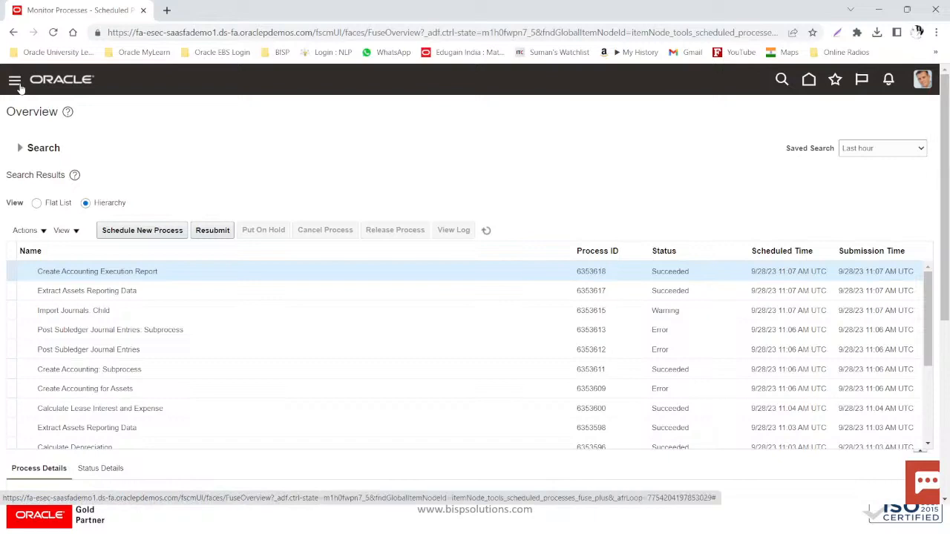
click(53, 32)
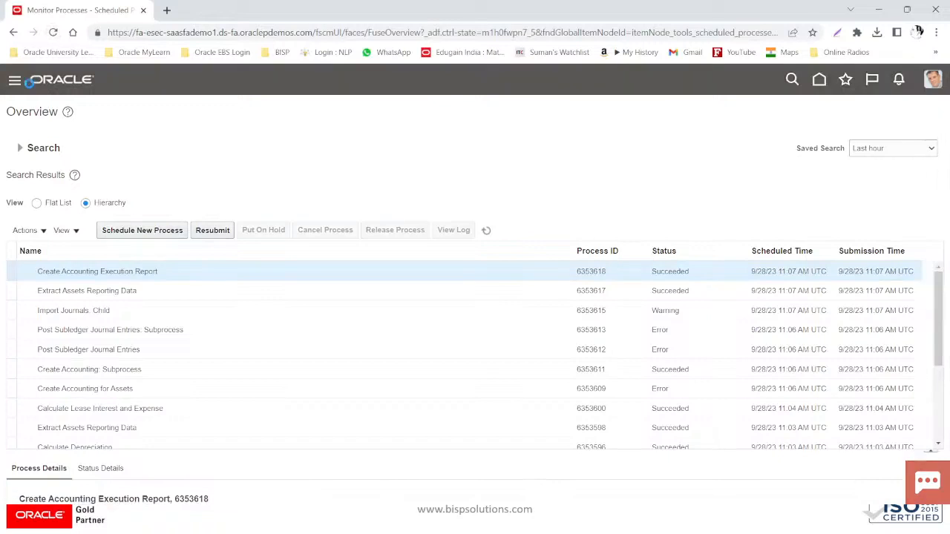
click(525, 115)
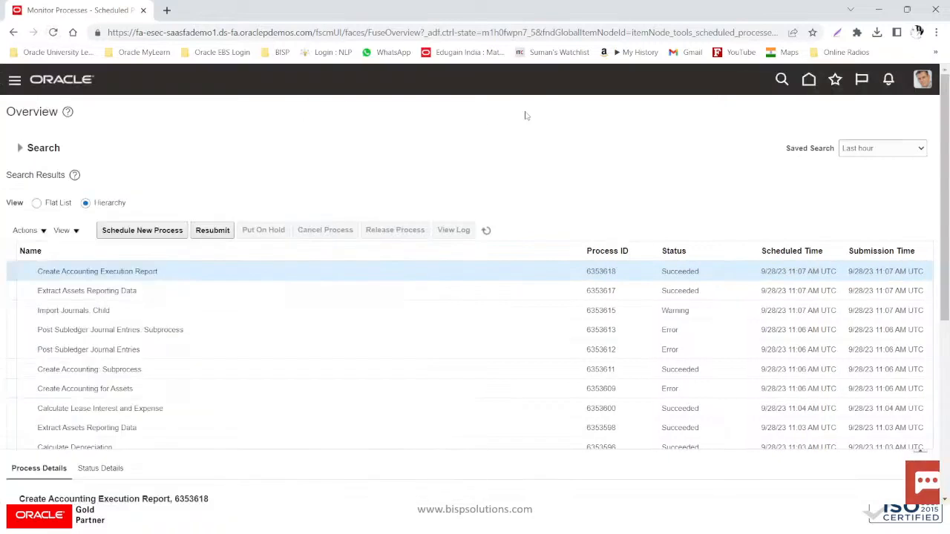
click(16, 80)
scroll(136, 288, down, 5)
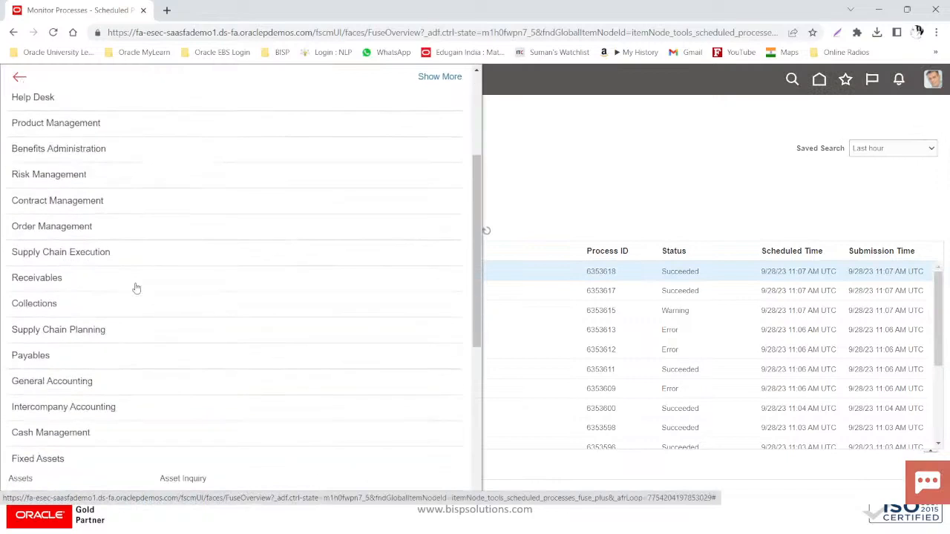
scroll(134, 289, down, 1)
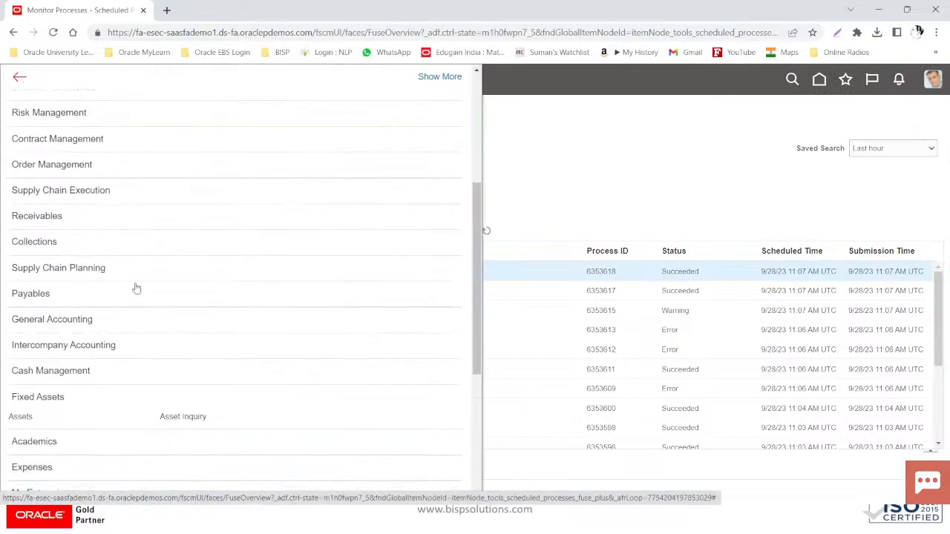
click(69, 319)
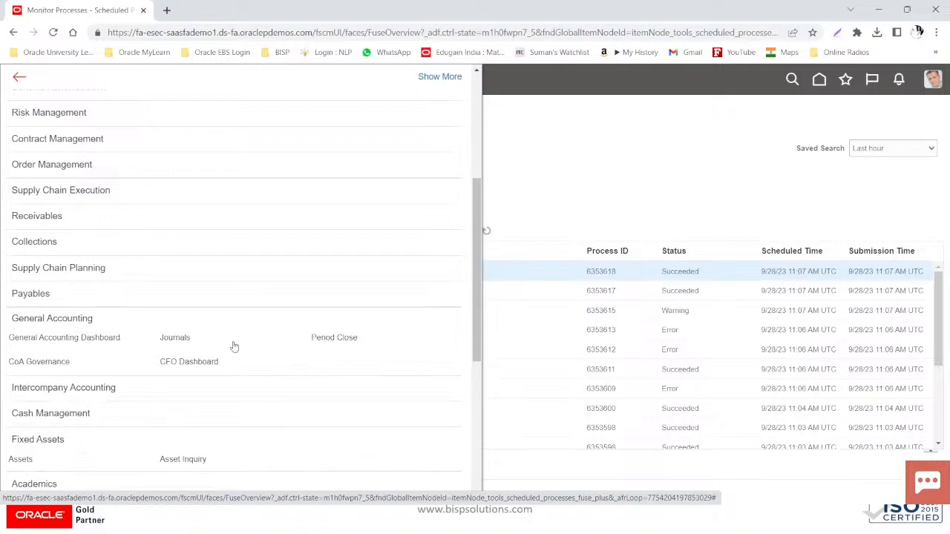
click(175, 344)
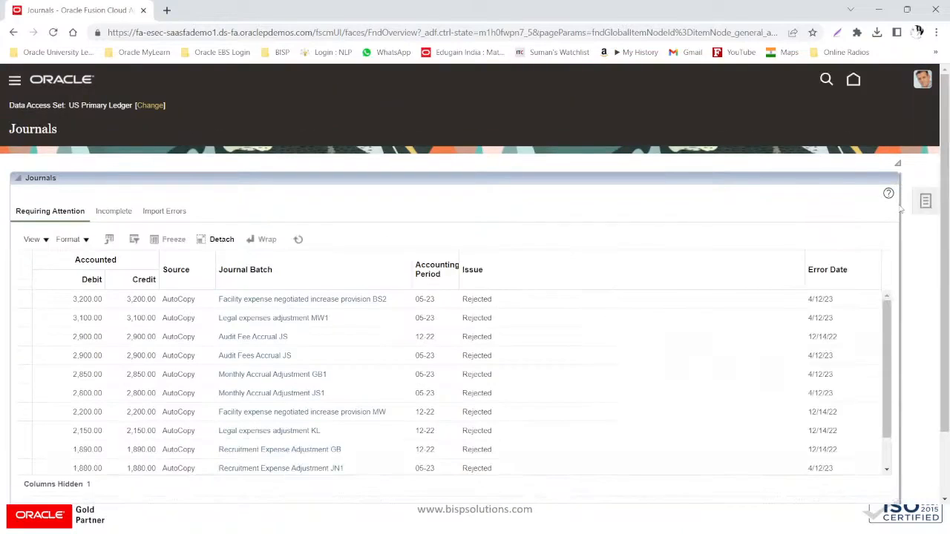
In Manage Journals, search for journals with accounting period 08-23 and source Assets
click(924, 201)
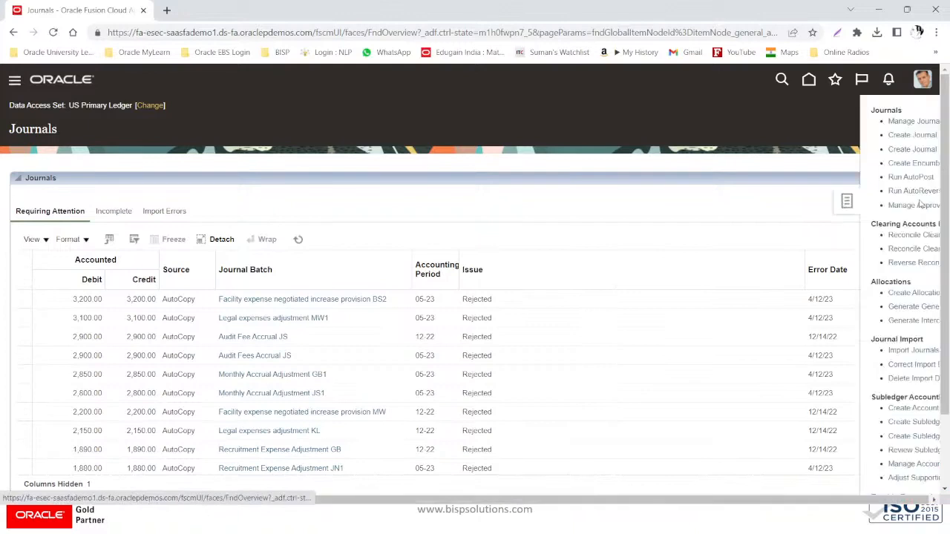
click(834, 123)
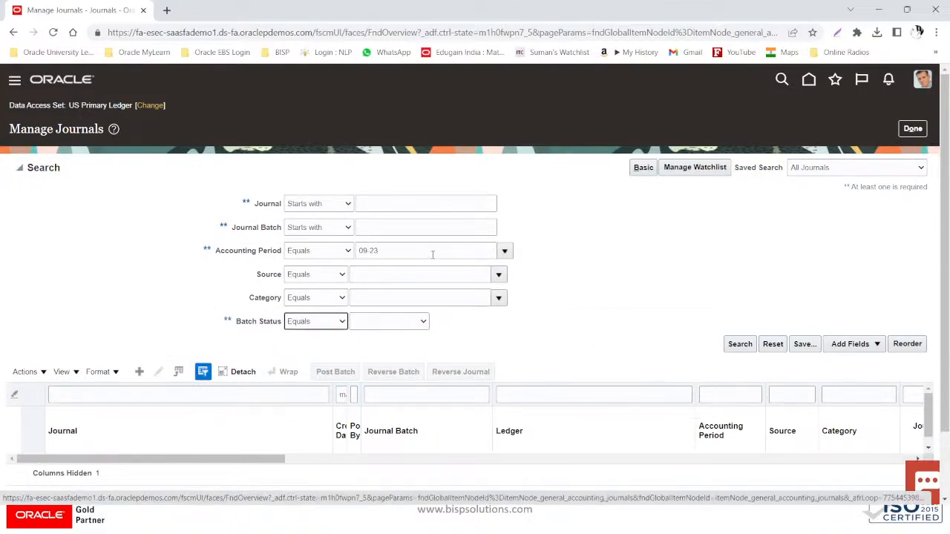
click(504, 253)
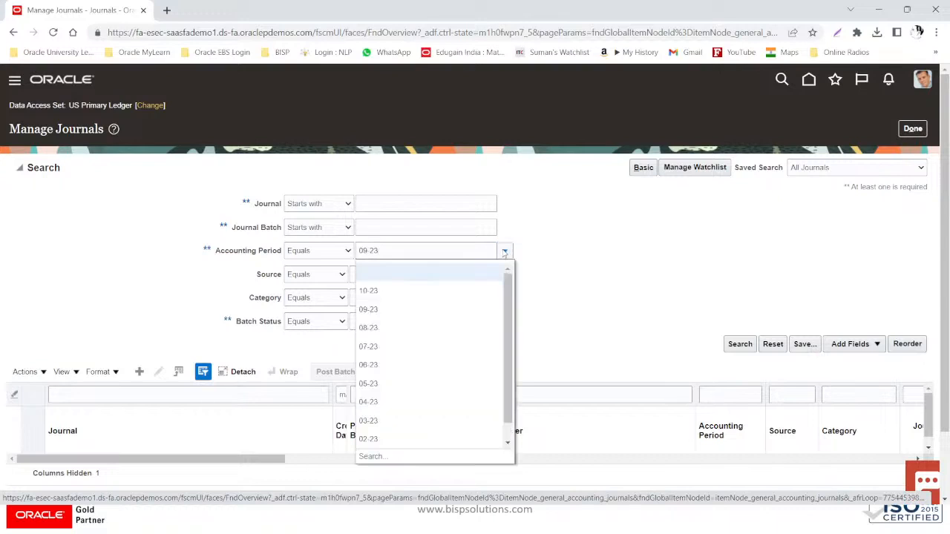
click(368, 252)
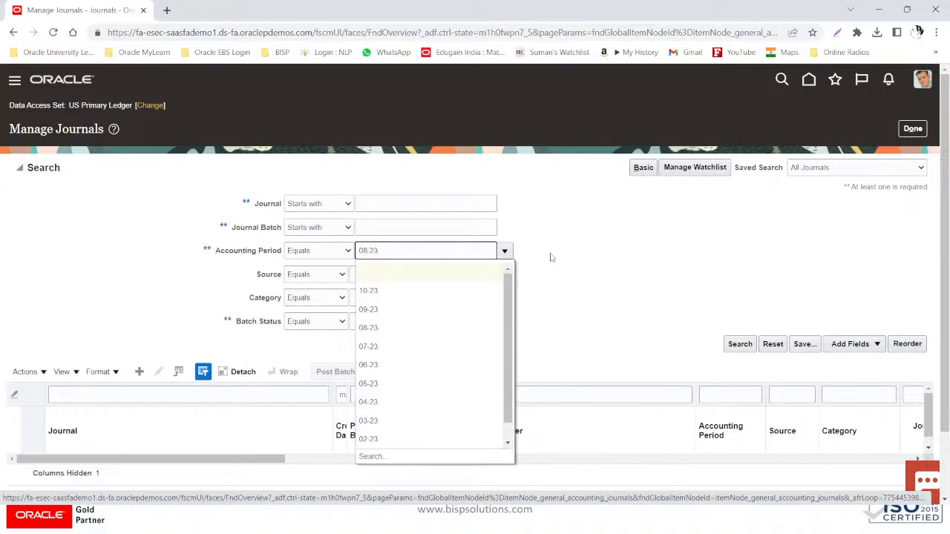
key(Tab)
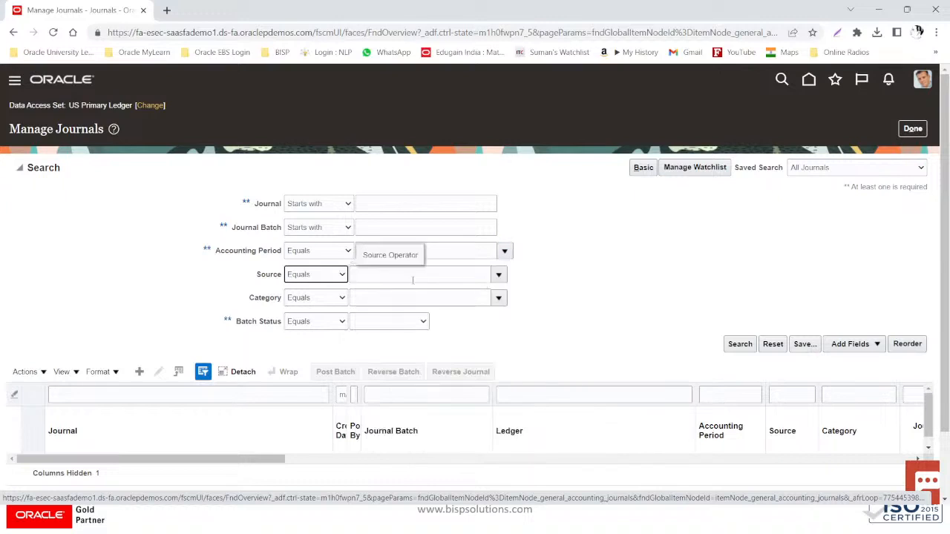
key(Tab)
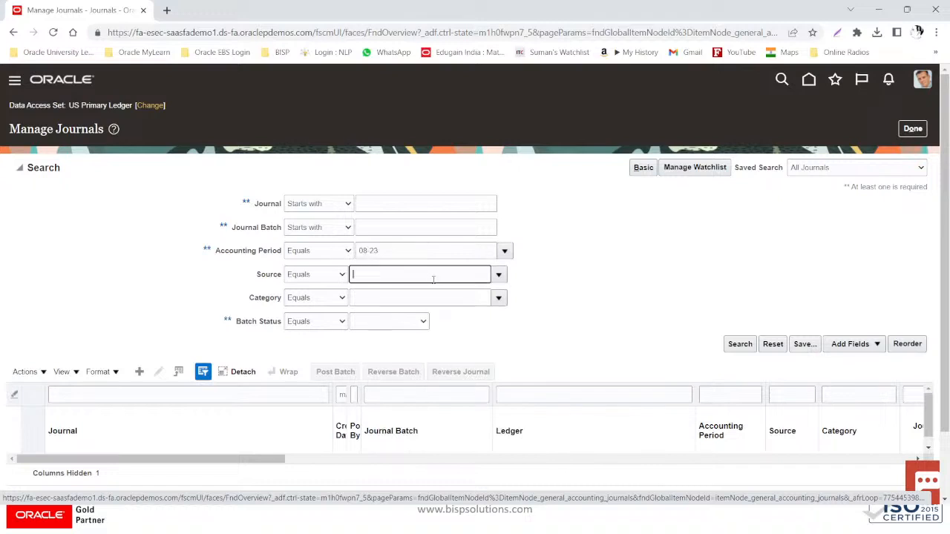
click(499, 275)
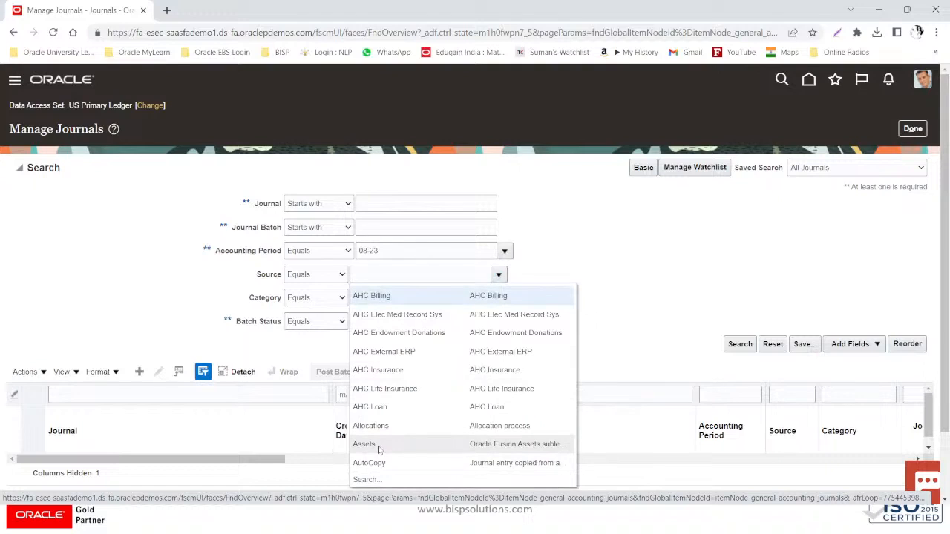
click(379, 450)
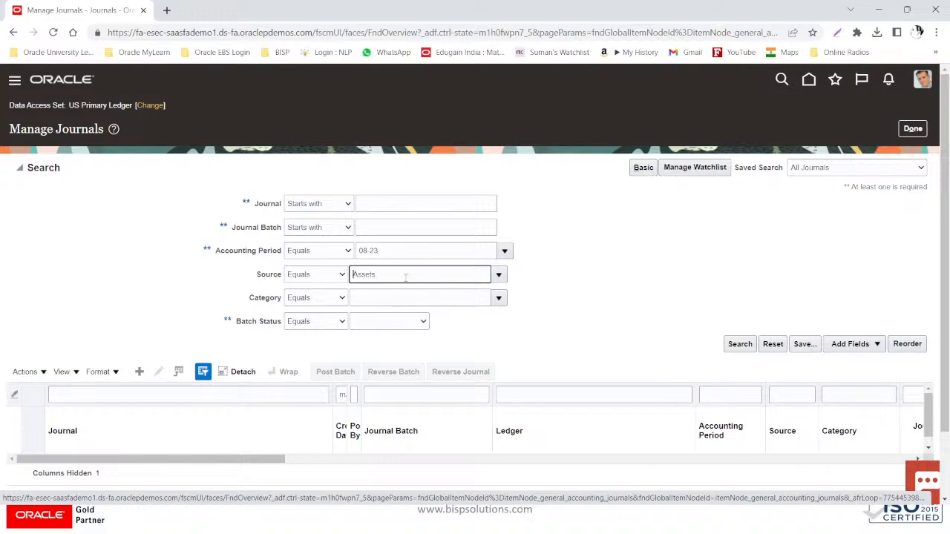
click(748, 345)
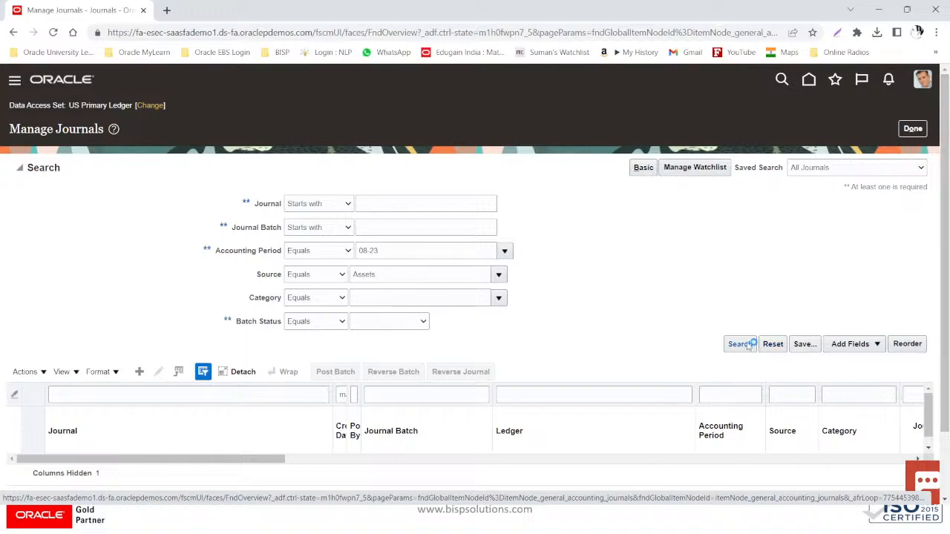
Widen the Creation Date and Posted By columns in the journal search results to make their values readable
scroll(568, 292, down, 2)
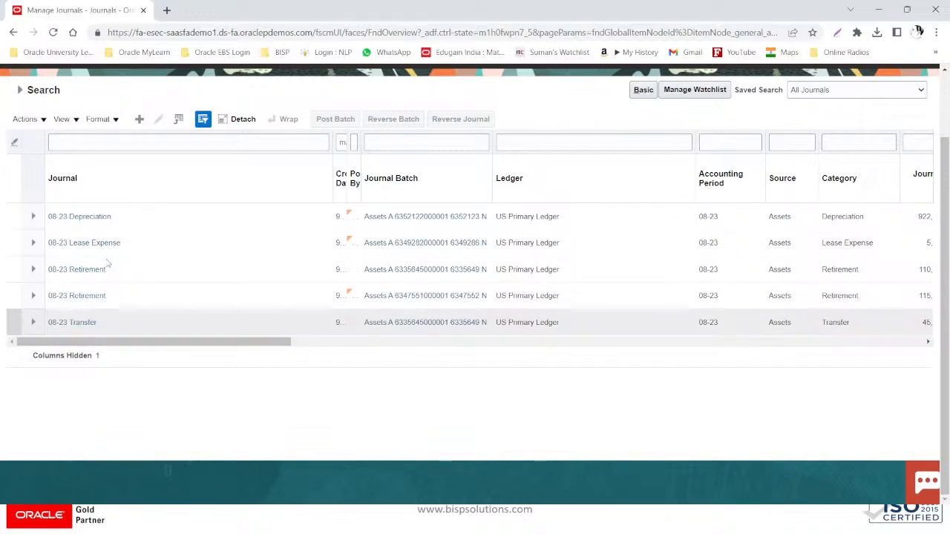
drag(331, 136, 214, 137)
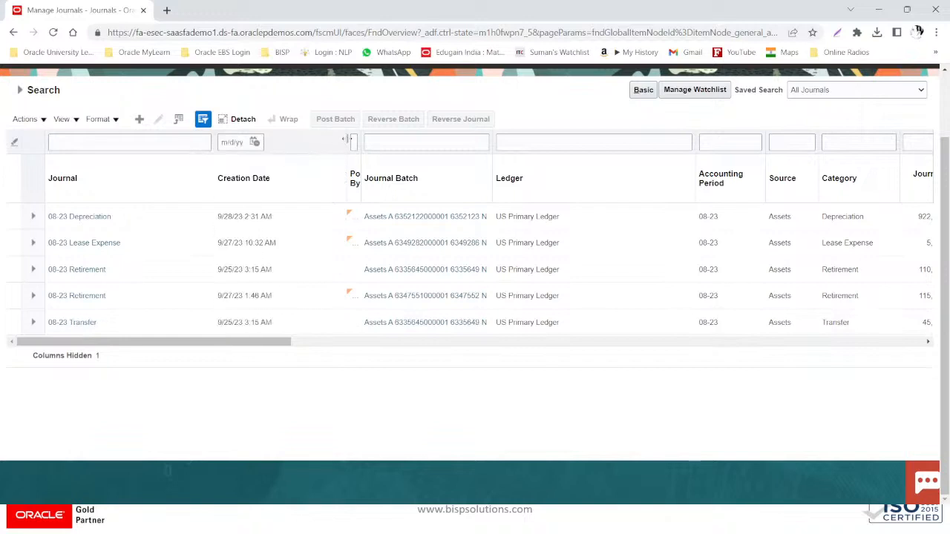
drag(347, 142, 291, 142)
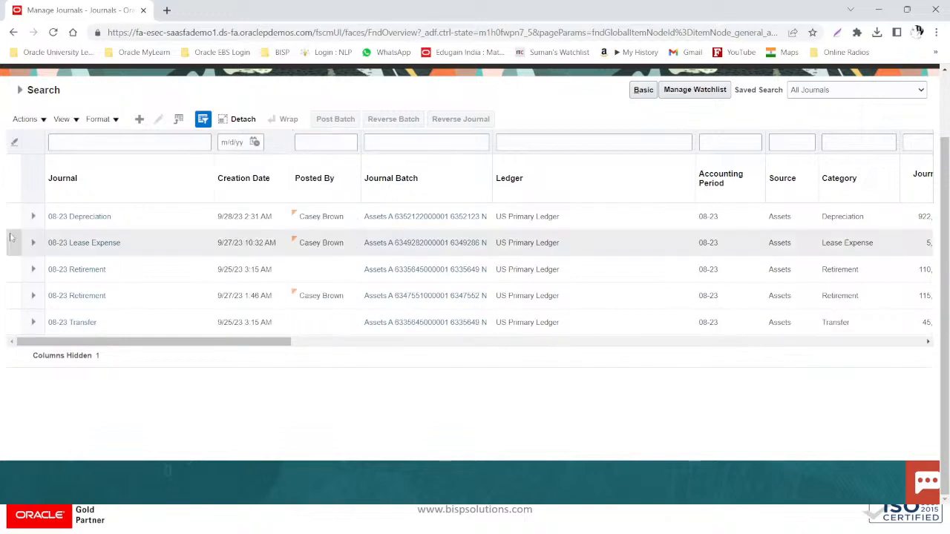
Open the 08-23 Depreciation journal and review its debit and credit lines and totals
click(72, 217)
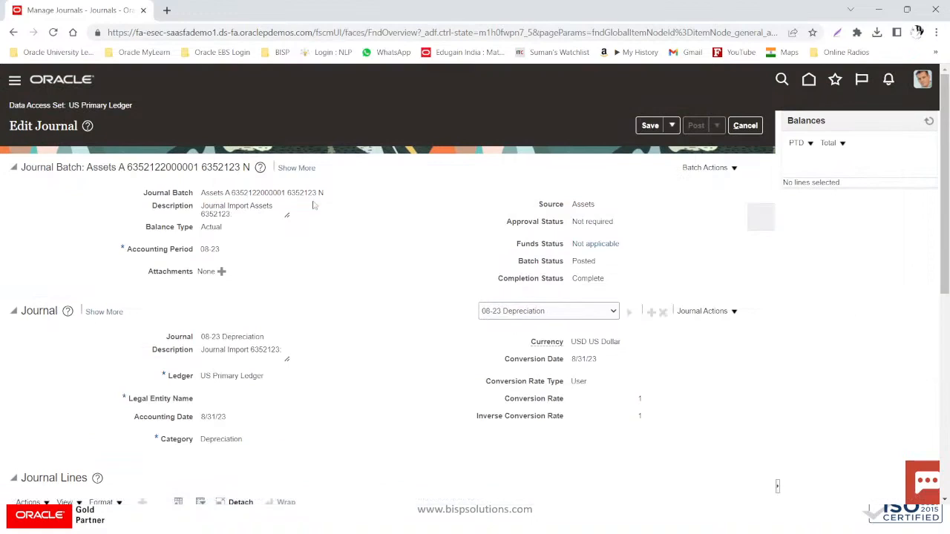
scroll(313, 206, down, 5)
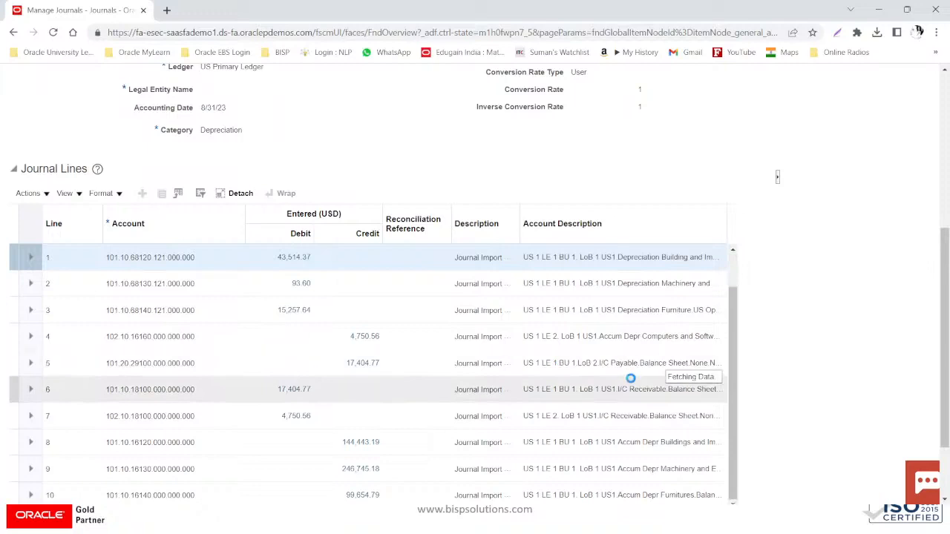
scroll(631, 378, down, 3)
scroll(631, 379, down, 2)
scroll(631, 380, down, 1)
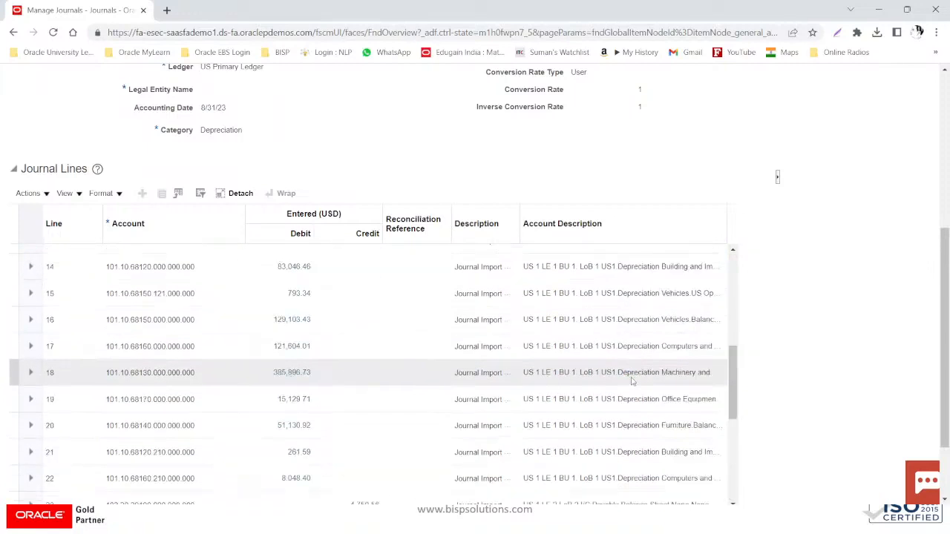
scroll(297, 309, up, 5)
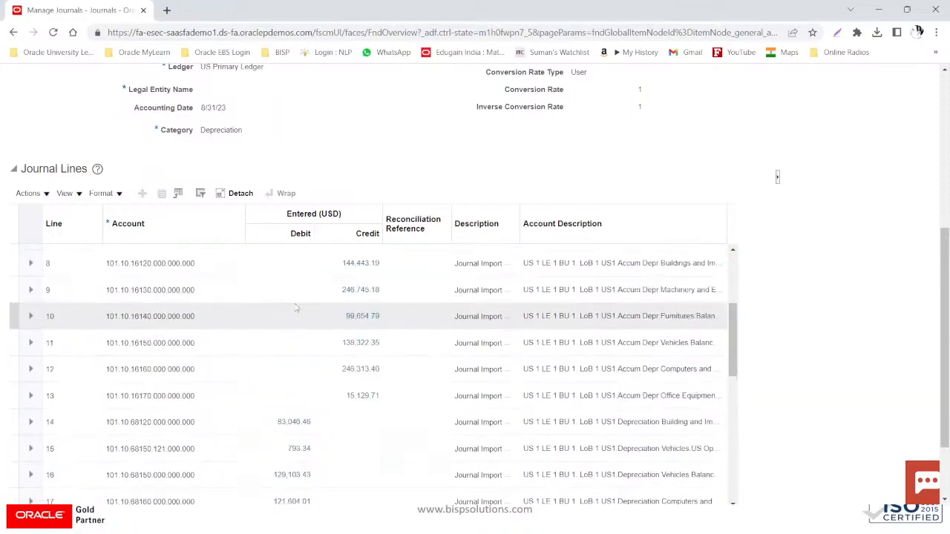
scroll(299, 310, up, 1)
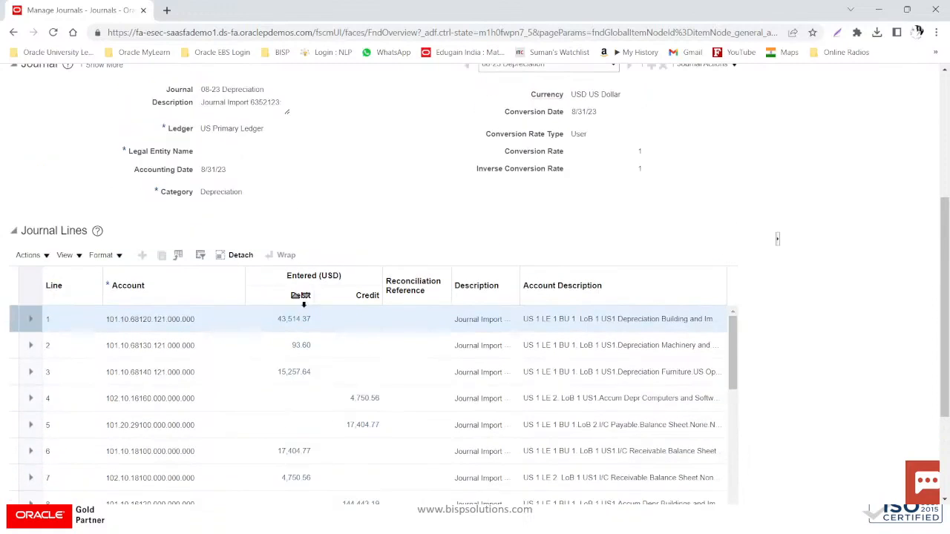
scroll(300, 297, down, 3)
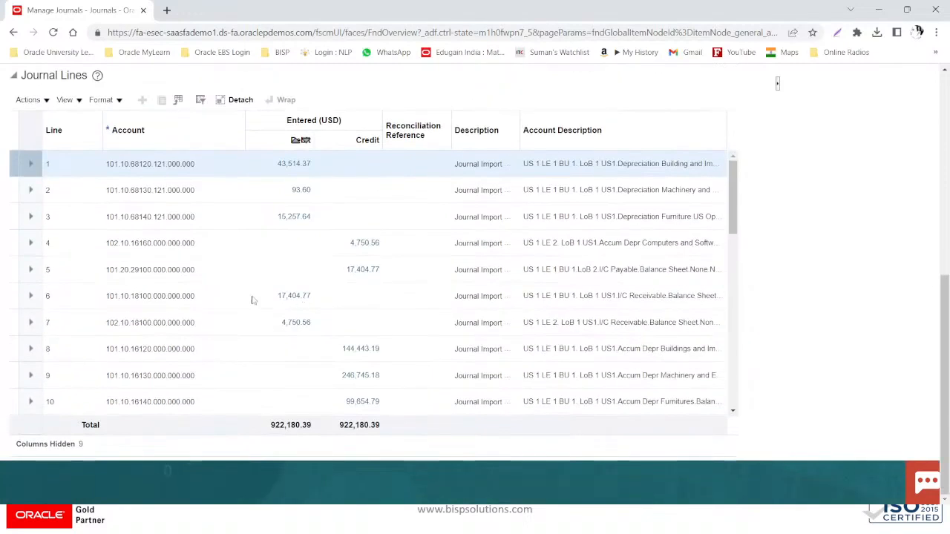
Drill down from the debit amount of journal line 6 to its subledger journal lines, and return to the journal
click(288, 301)
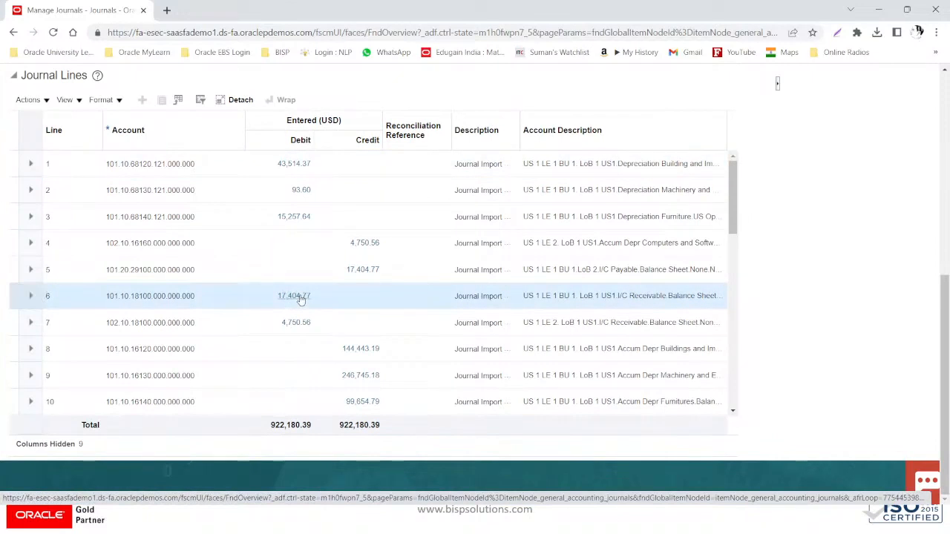
click(298, 297)
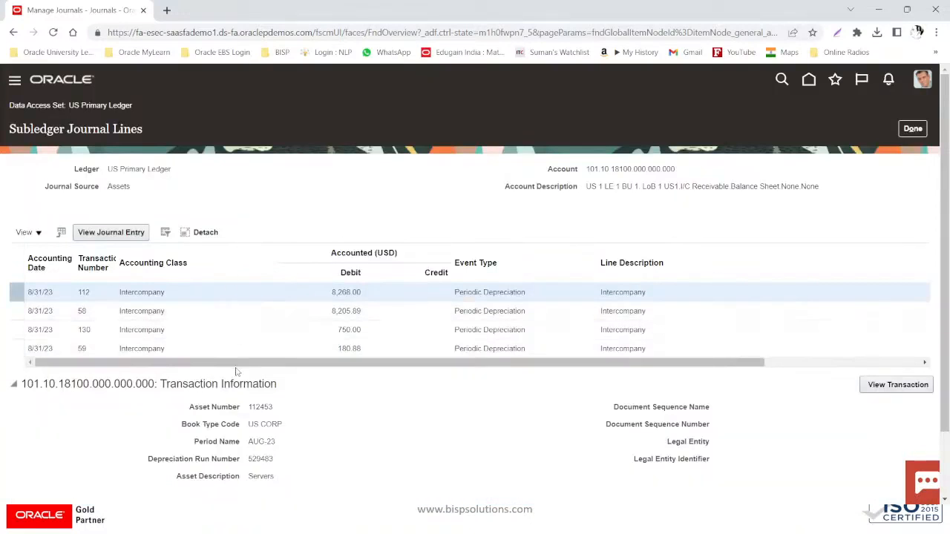
scroll(238, 372, down, 1)
scroll(238, 372, up, 1)
click(911, 130)
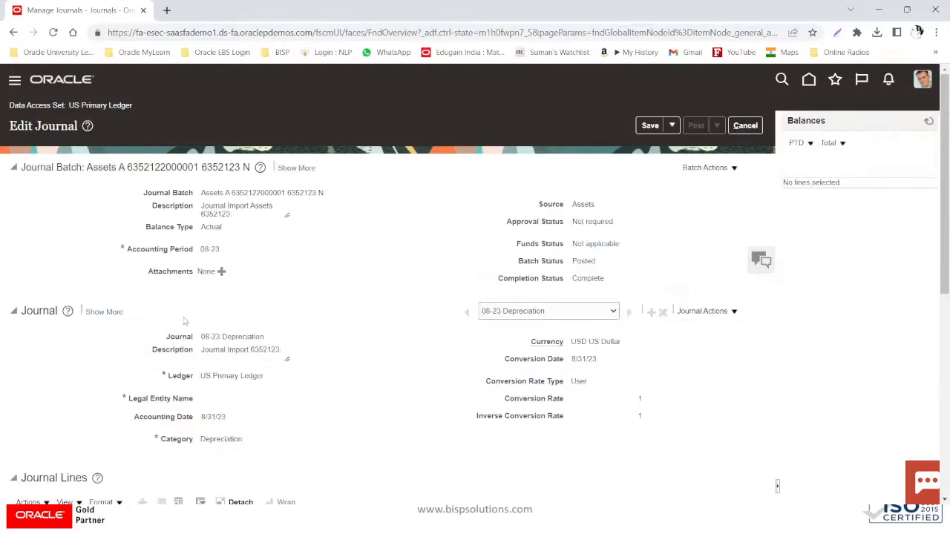
Check which journals can be selected within the 08-23 Depreciation journal's batch
click(497, 314)
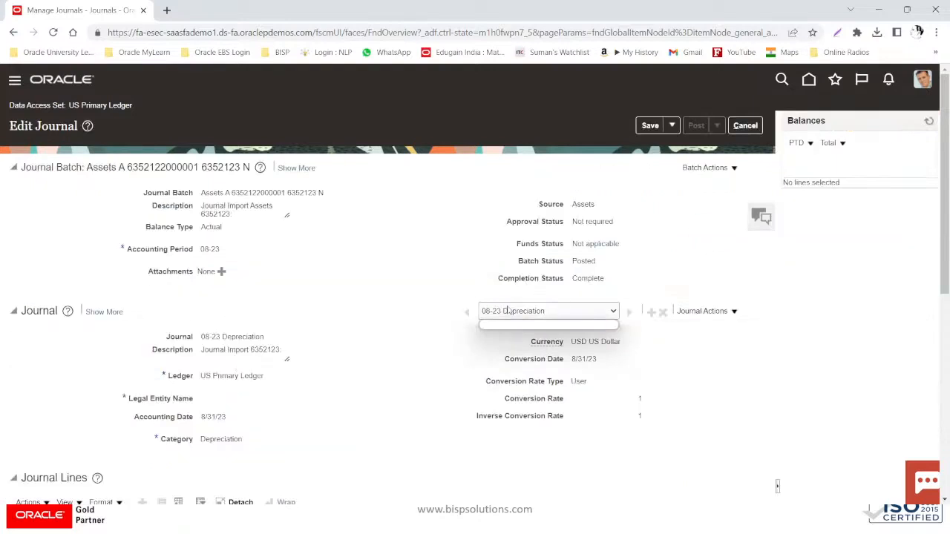
click(510, 309)
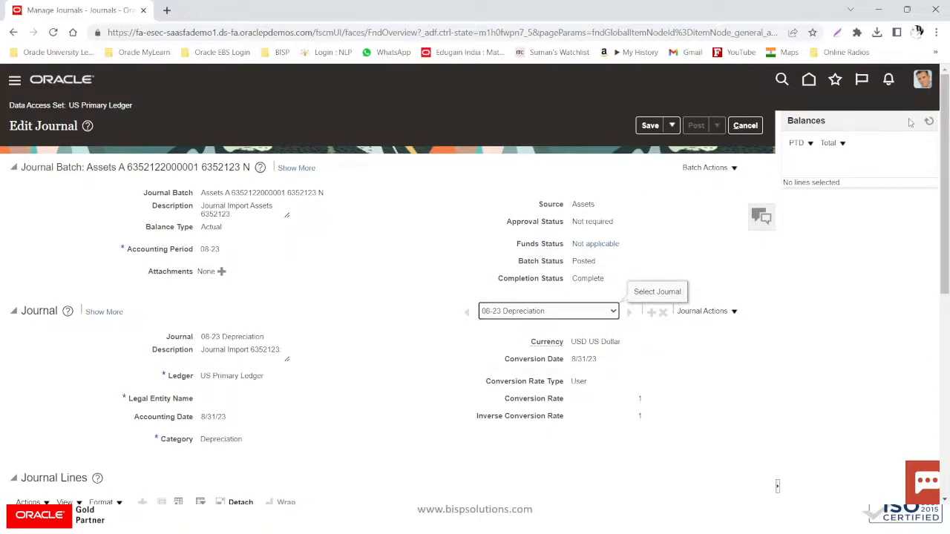
Close the 08-23 Depreciation journal, then open the 08-23 Transfer journal and review its debit and credit lines
click(746, 126)
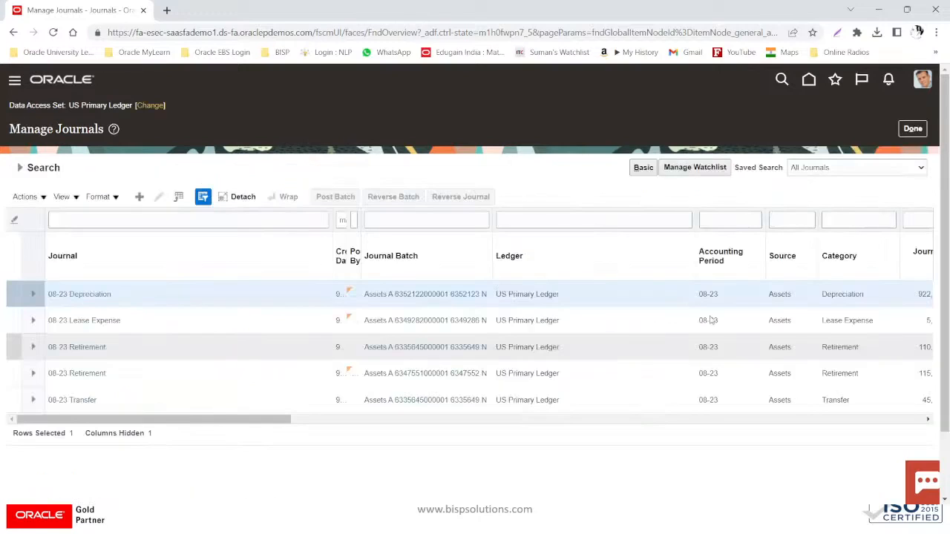
click(842, 400)
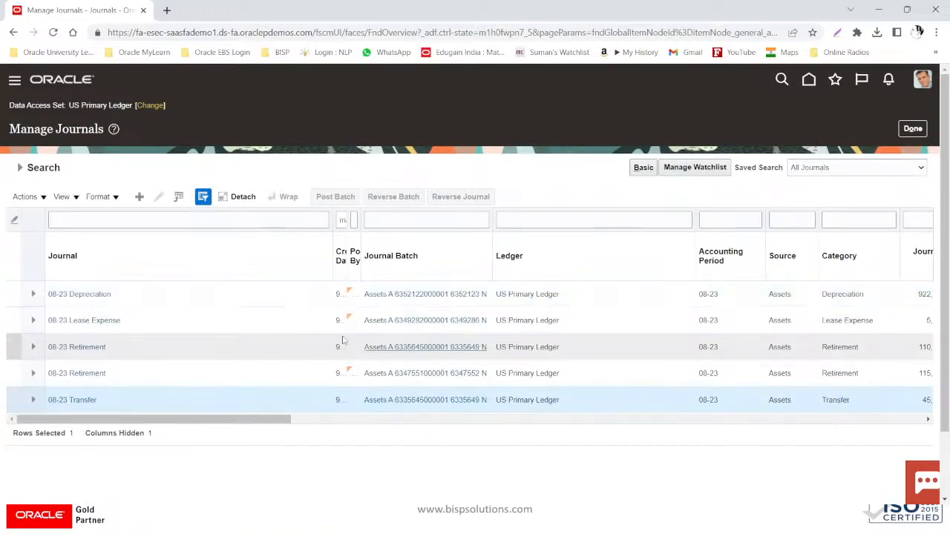
click(77, 401)
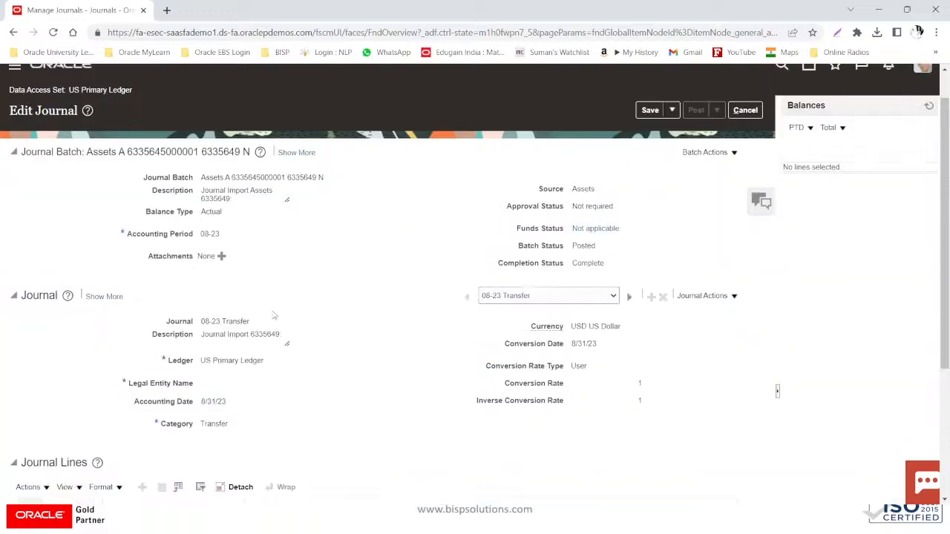
scroll(274, 316, down, 2)
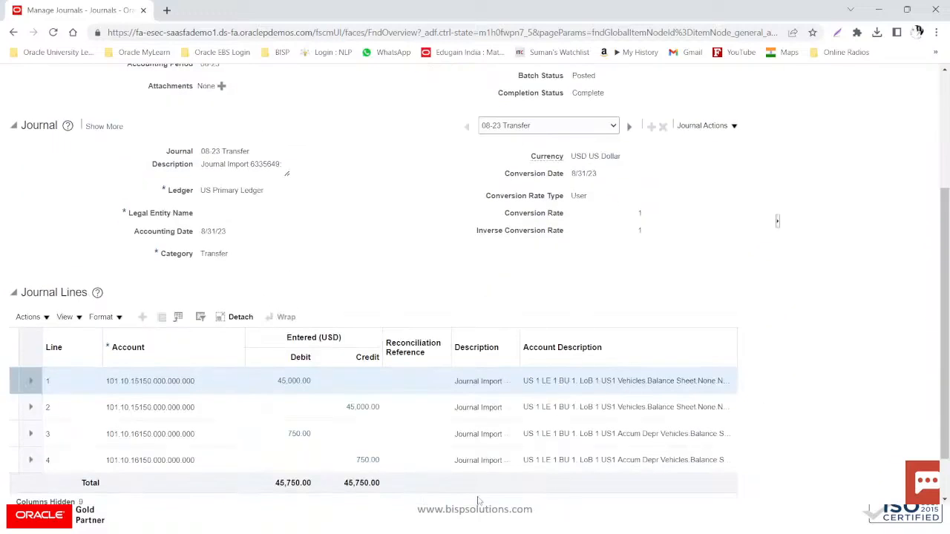
scroll(436, 482, down, 1)
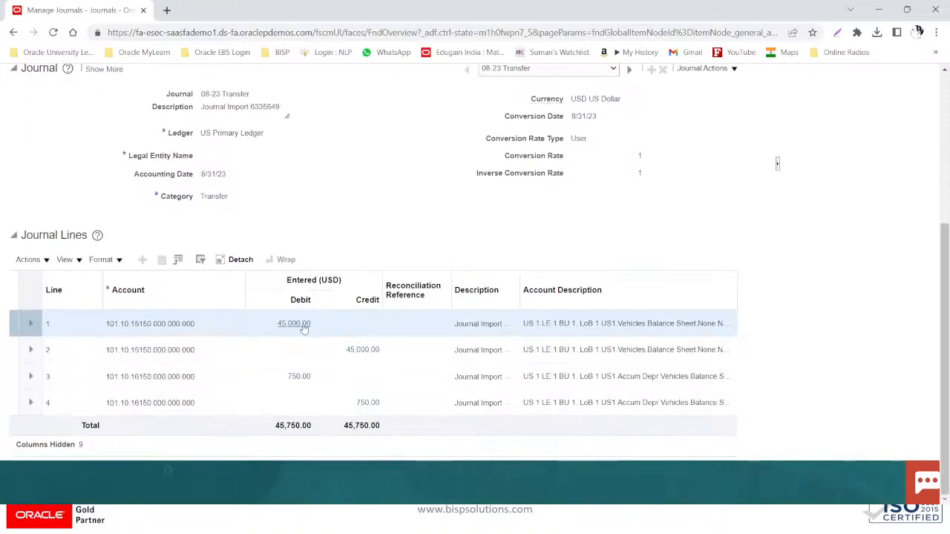
Drill down from the debit amount of the Transfer journal's line 1 and examine the subledger line's full description
click(297, 323)
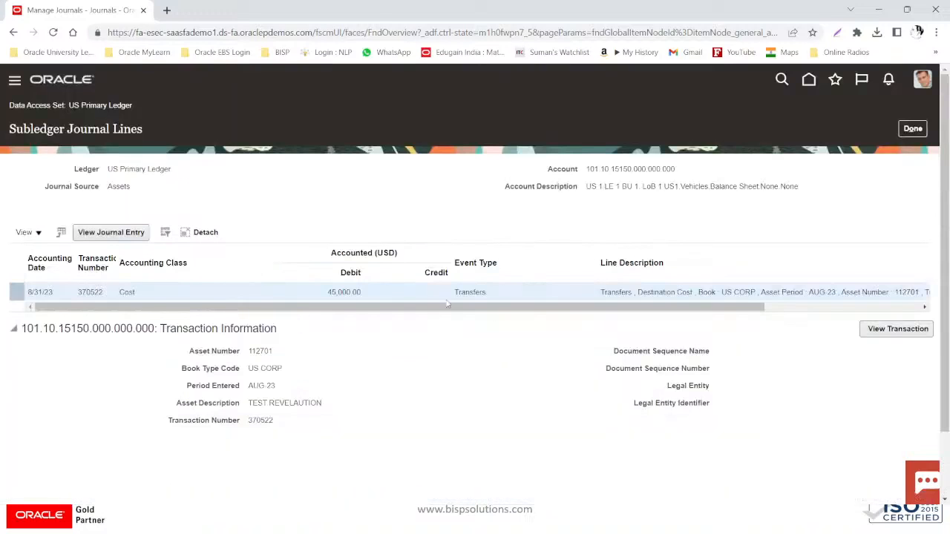
drag(687, 307, 804, 301)
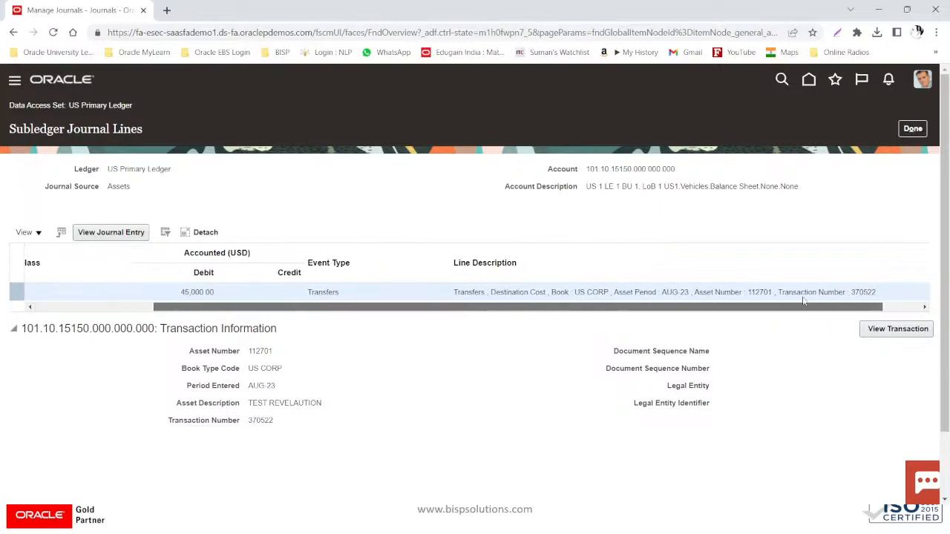
double_click(760, 292)
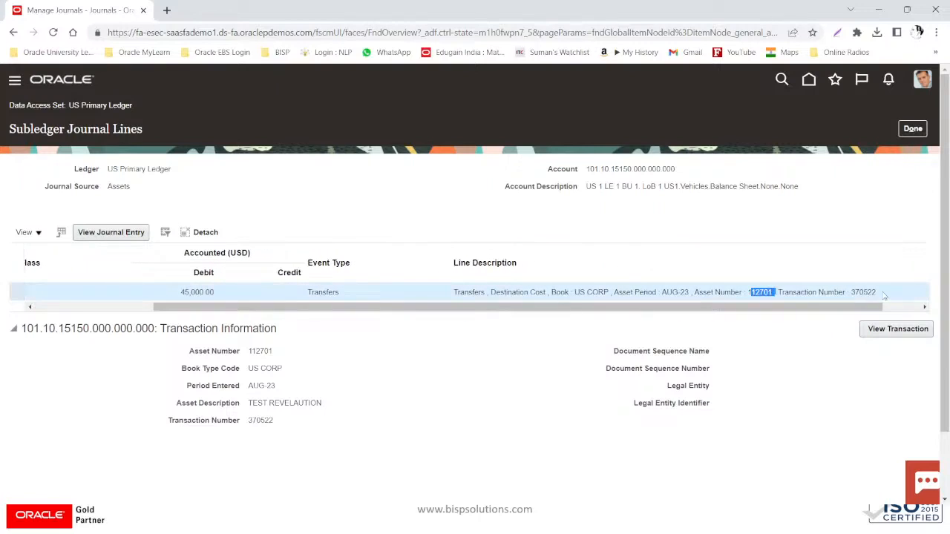
drag(885, 296, 848, 295)
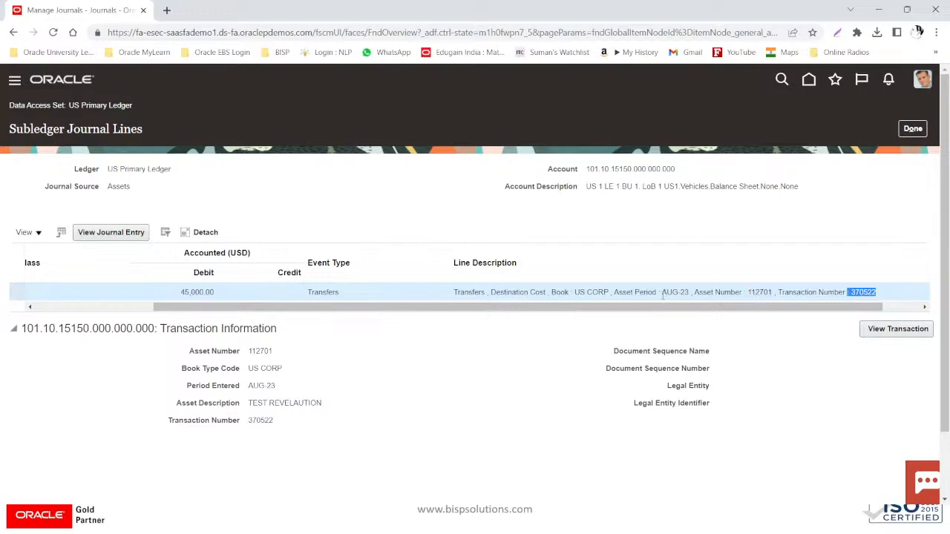
drag(663, 296, 698, 292)
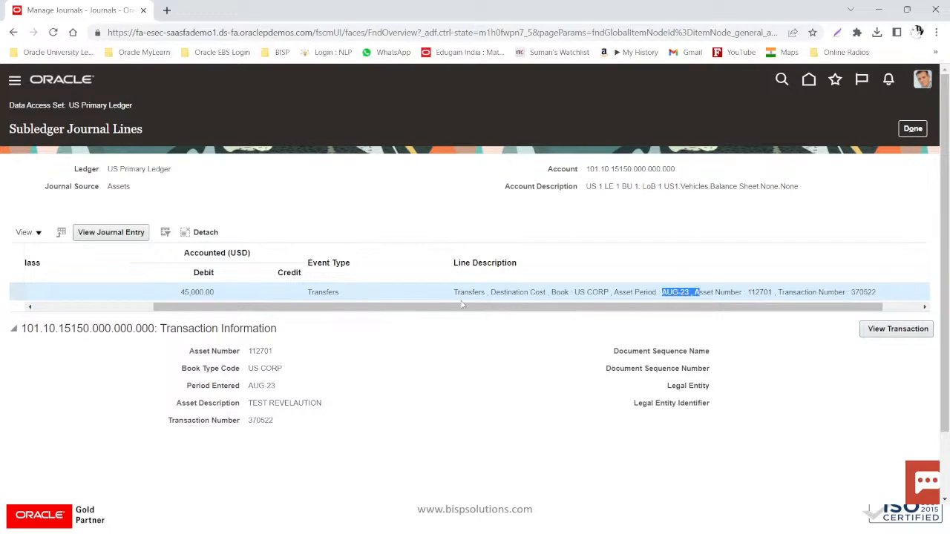
drag(460, 296, 182, 311)
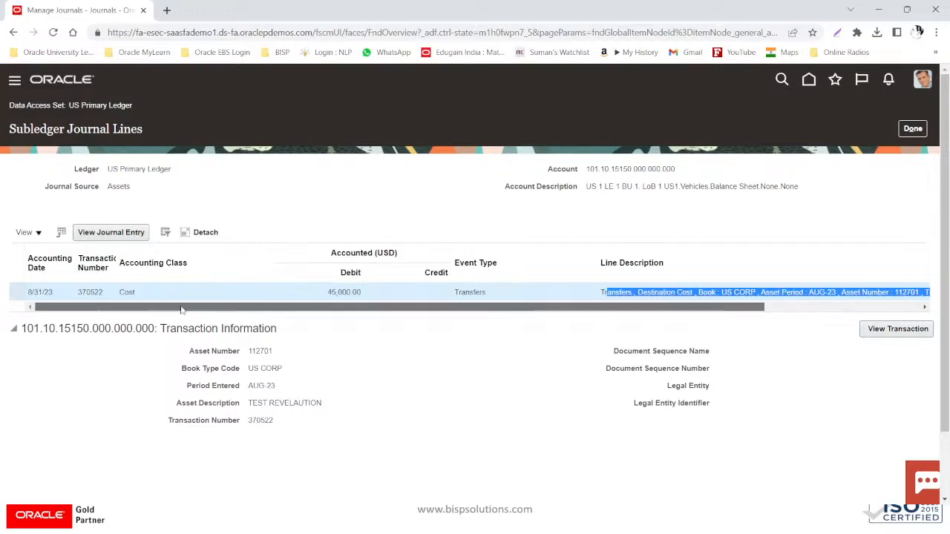
View the source transfer transaction behind the subledger line, and return to the journal search results
click(876, 334)
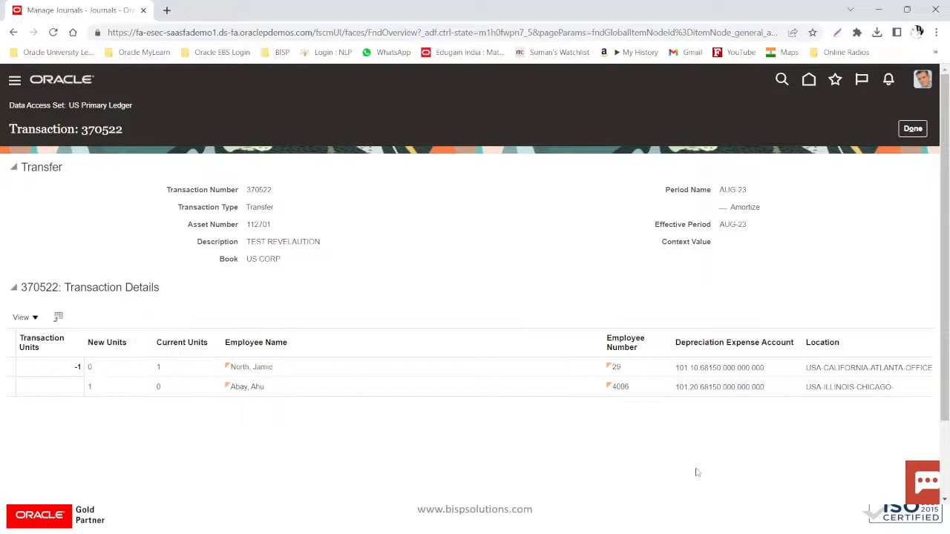
click(910, 129)
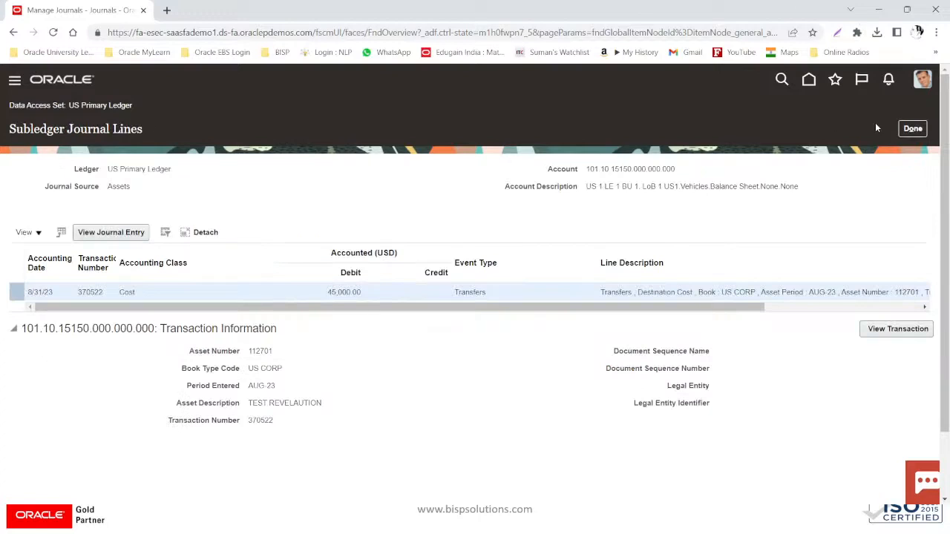
click(910, 128)
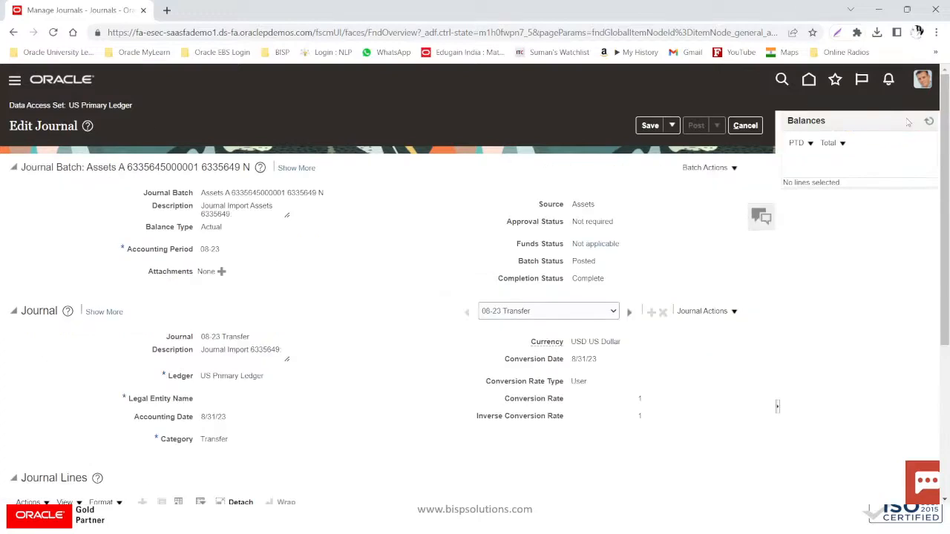
click(755, 126)
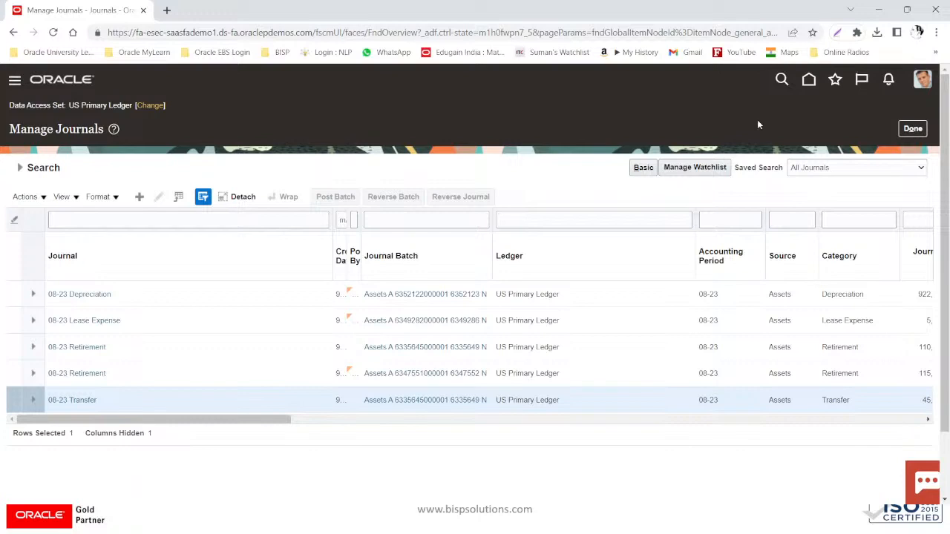
Leave the journal search and open the Assets work area under Fixed Assets
click(913, 129)
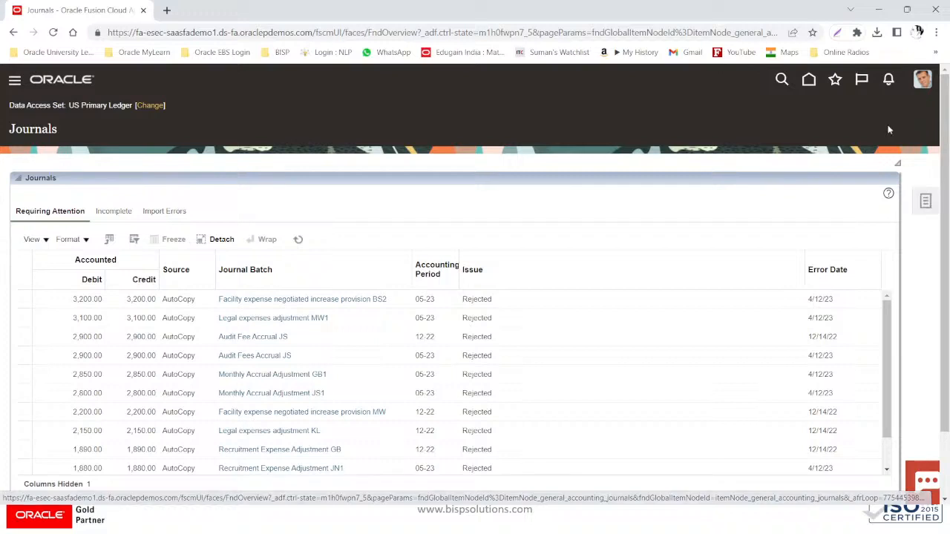
click(15, 84)
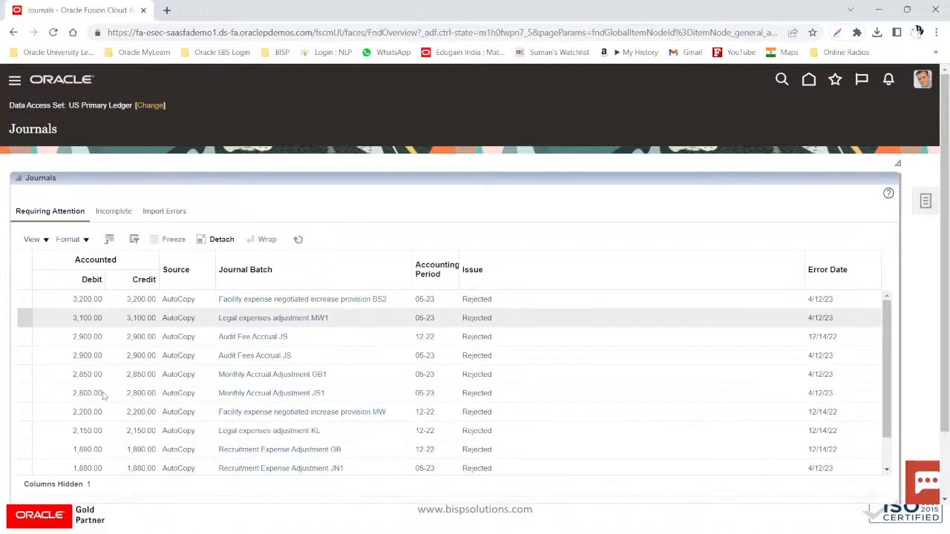
scroll(98, 392, down, 3)
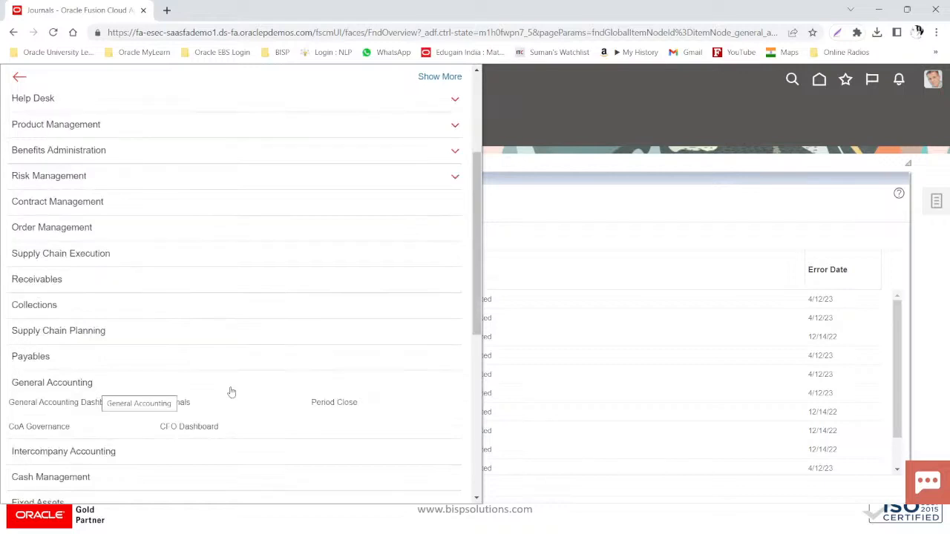
scroll(187, 410, down, 2)
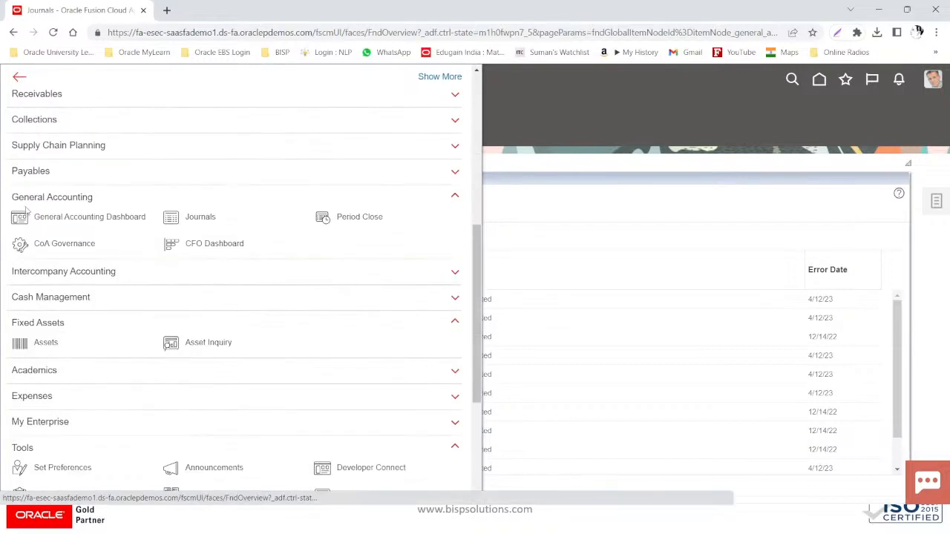
click(443, 202)
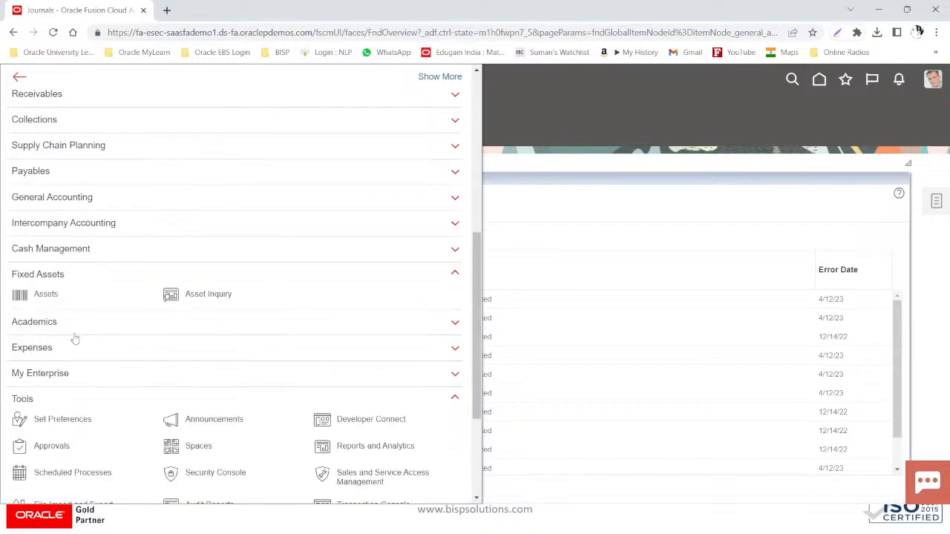
click(455, 400)
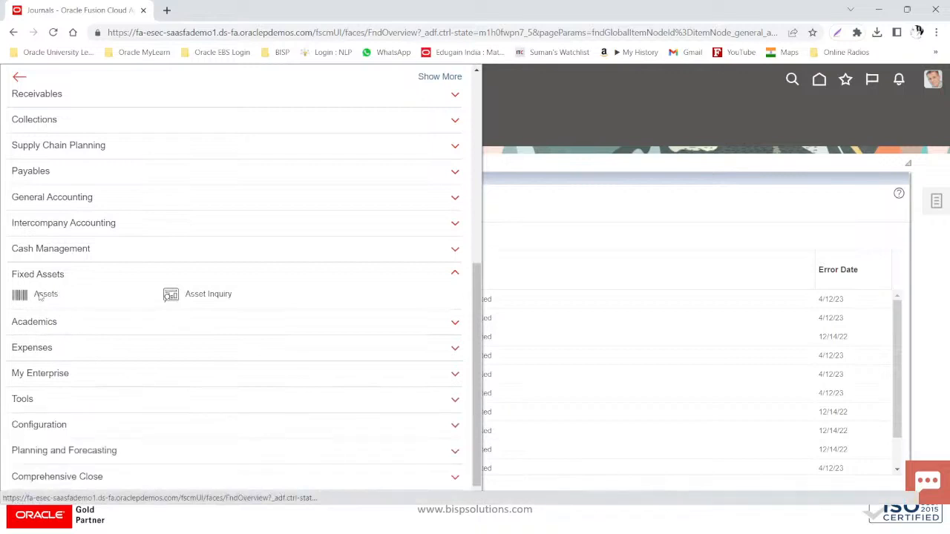
click(44, 294)
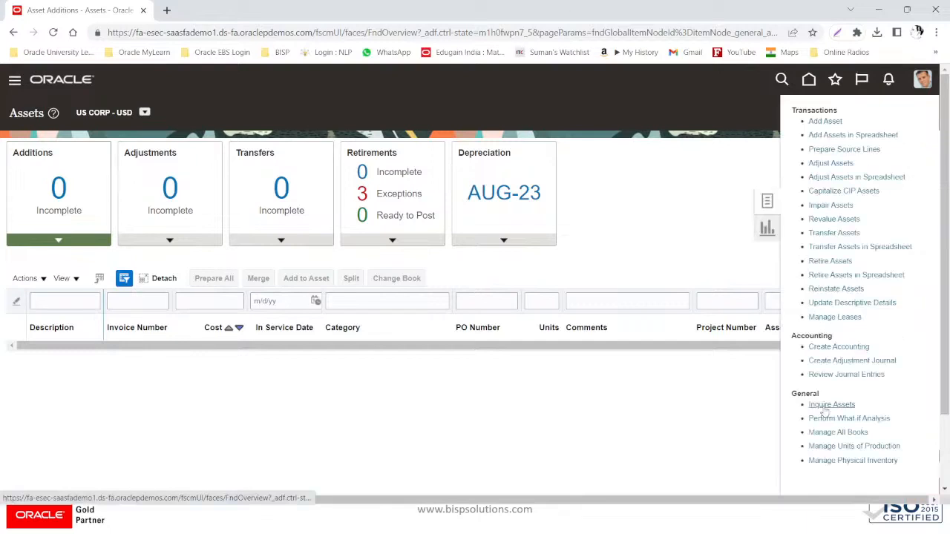
Inquire on the recently added Office Extension asset in the US CORP book and review its depreciation by period
click(824, 406)
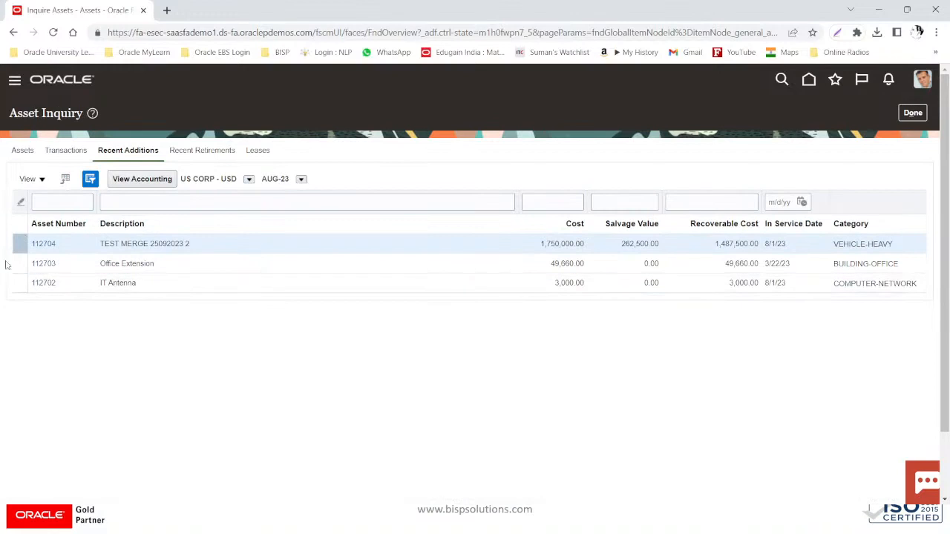
click(46, 271)
click(44, 264)
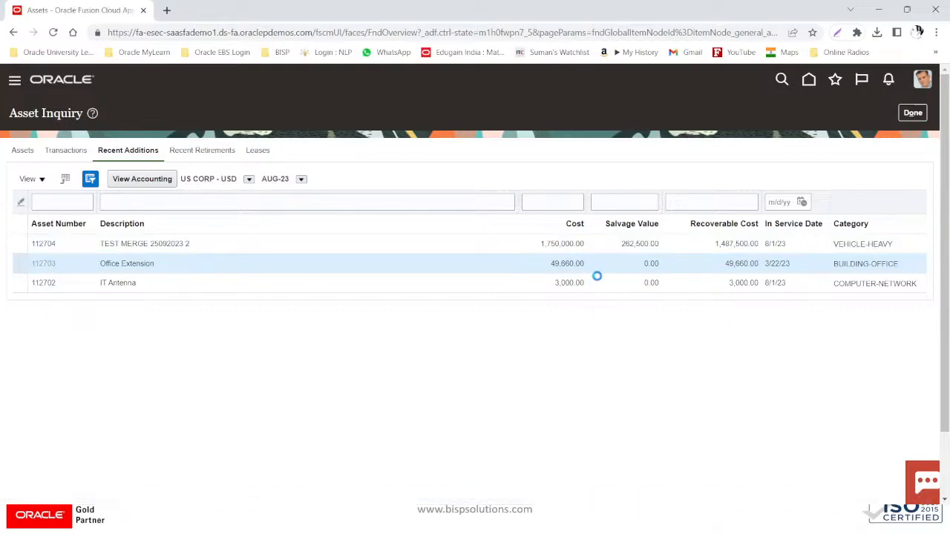
scroll(430, 333, down, 3)
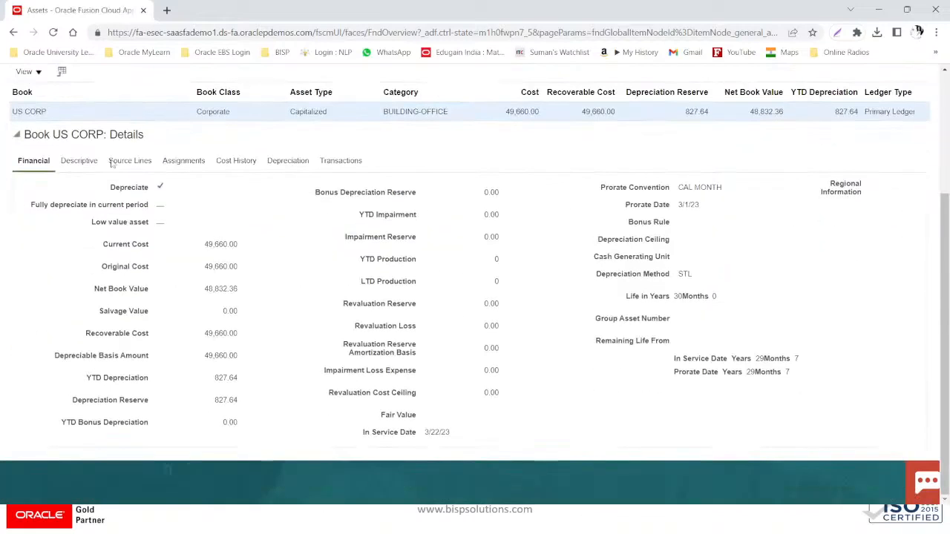
click(275, 161)
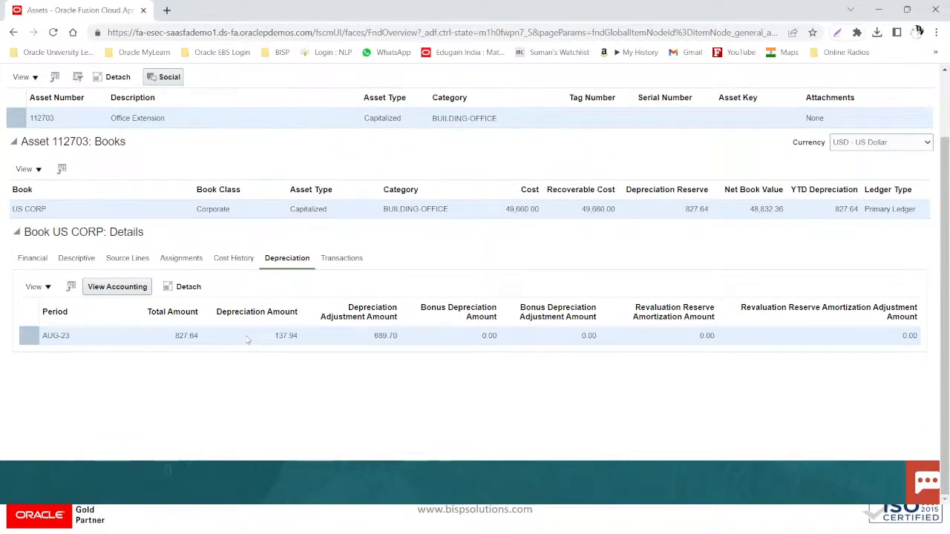
Review the Office Extension asset's financial details, including prorate convention, depreciation method, life in years and remaining life
click(43, 264)
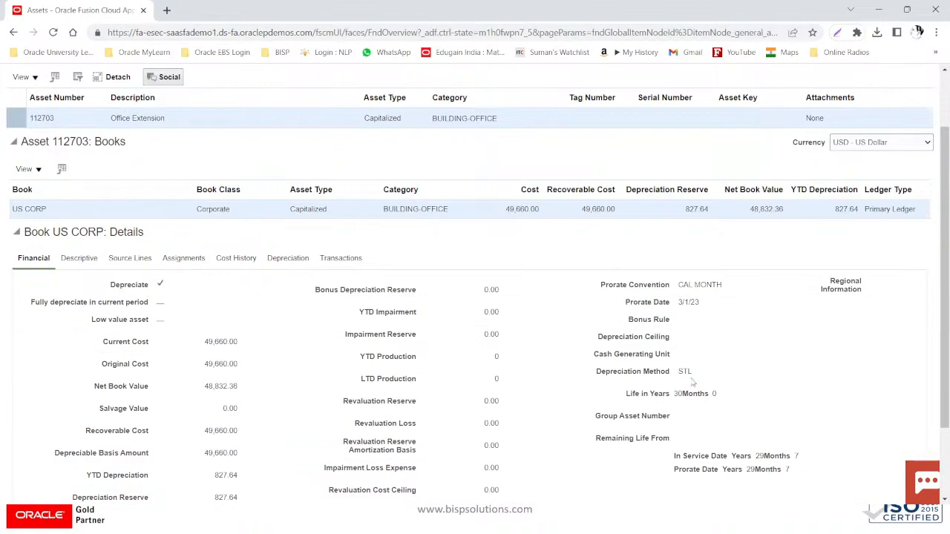
scroll(692, 382, down, 3)
drag(678, 187, 729, 192)
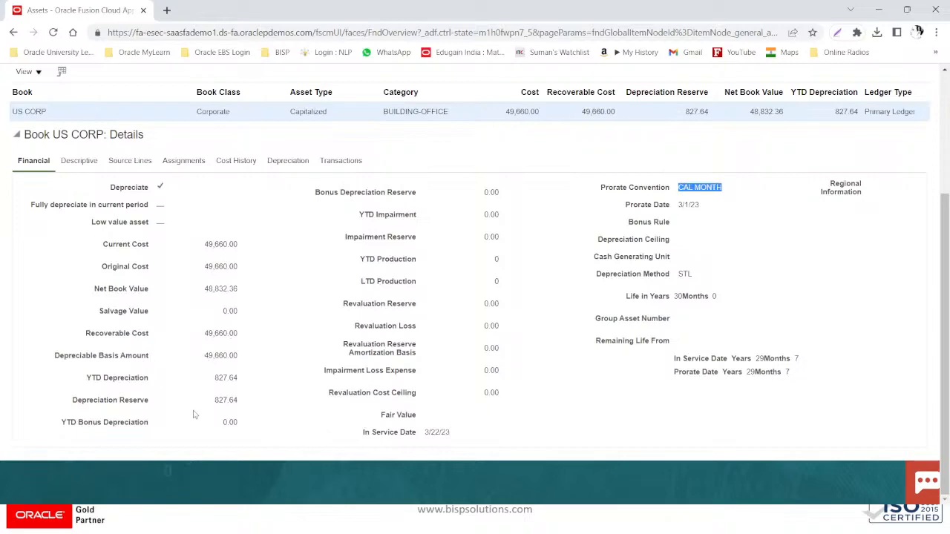
scroll(194, 415, up, 1)
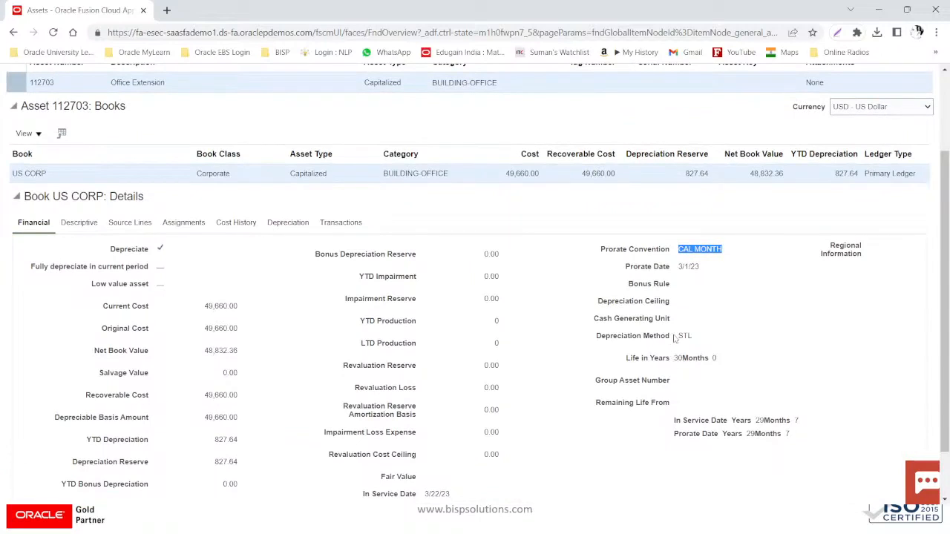
drag(676, 337, 696, 338)
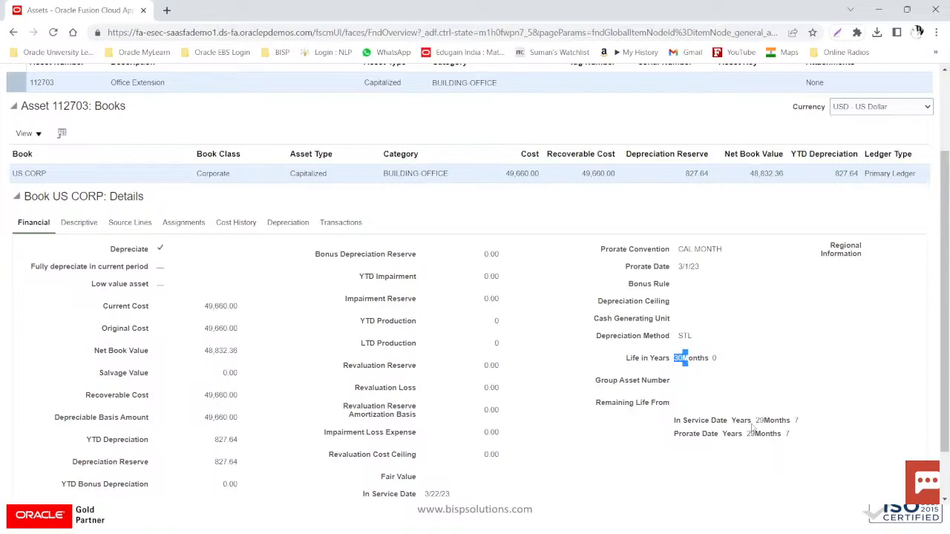
drag(754, 423, 789, 432)
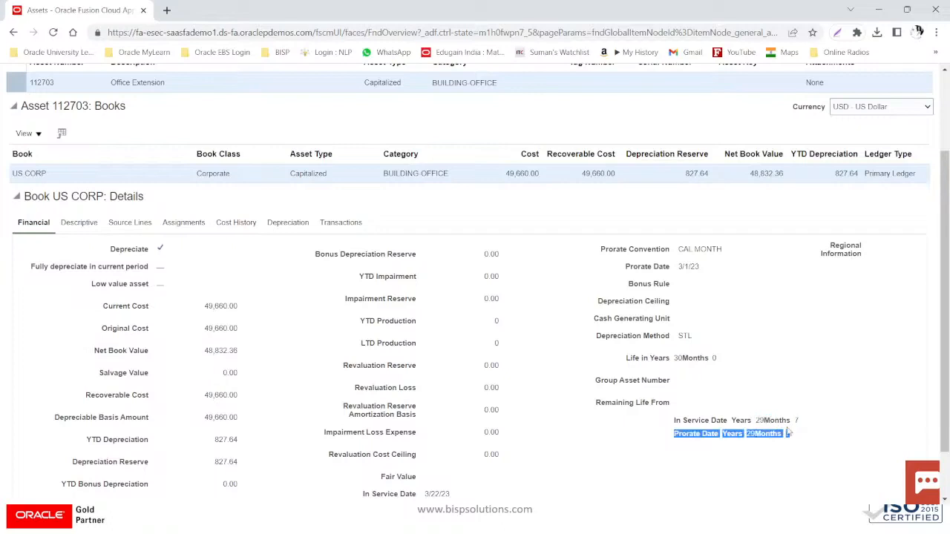
click(729, 465)
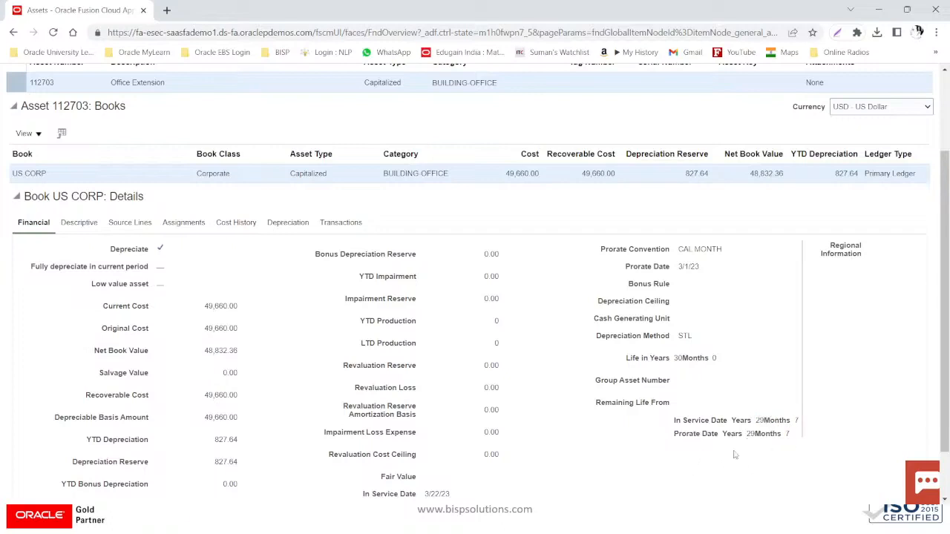
Review the Office Extension asset's cost history and its source lines
scroll(546, 449, up, 2)
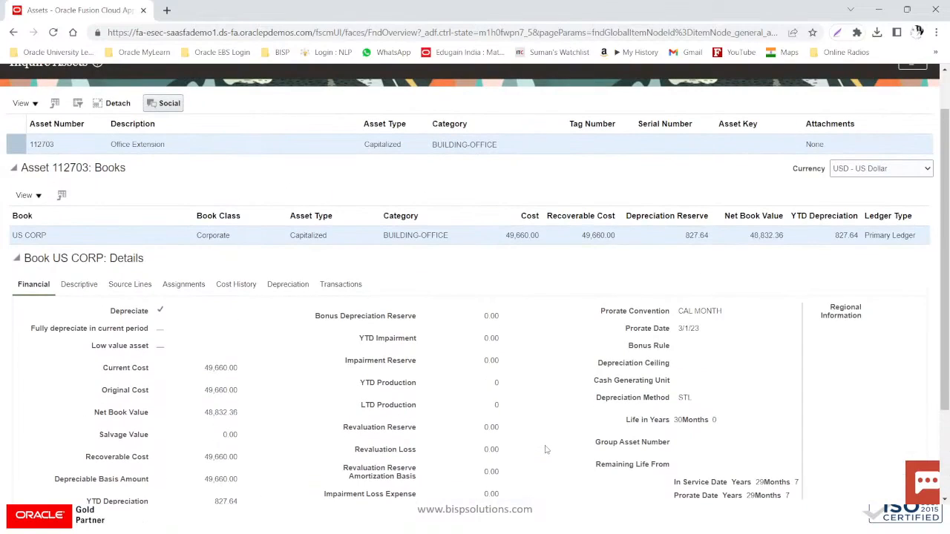
click(236, 285)
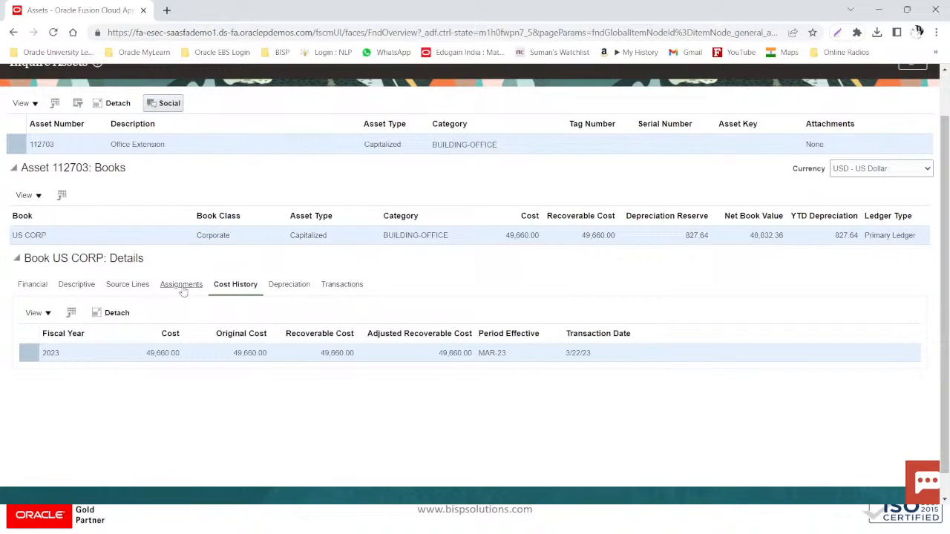
click(135, 289)
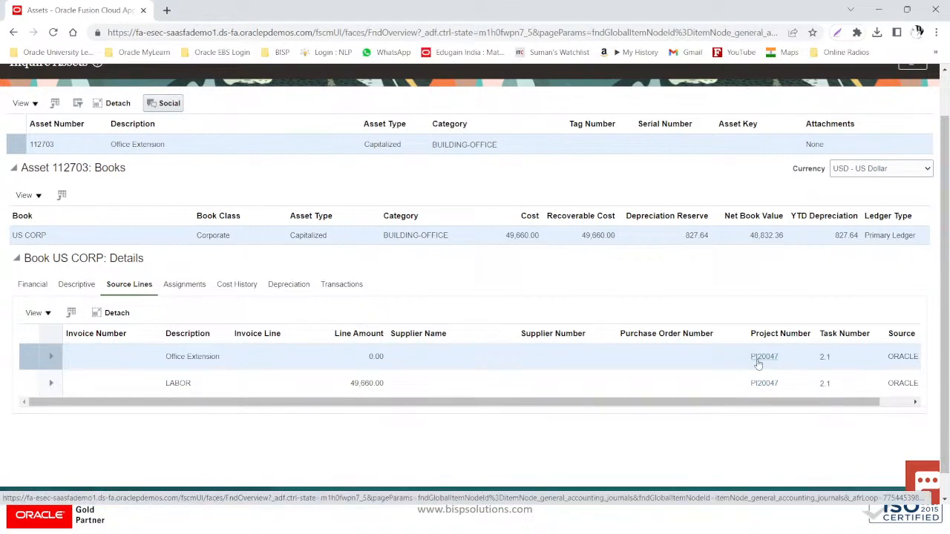
Review the Office Extension asset's transactions and view the accounting lines of its Addition transaction
click(343, 285)
scroll(191, 340, down, 1)
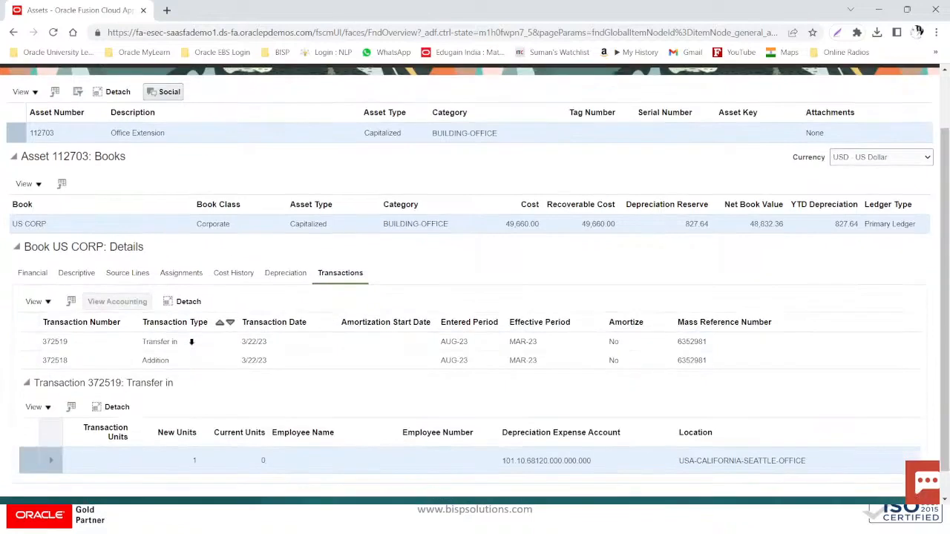
click(90, 305)
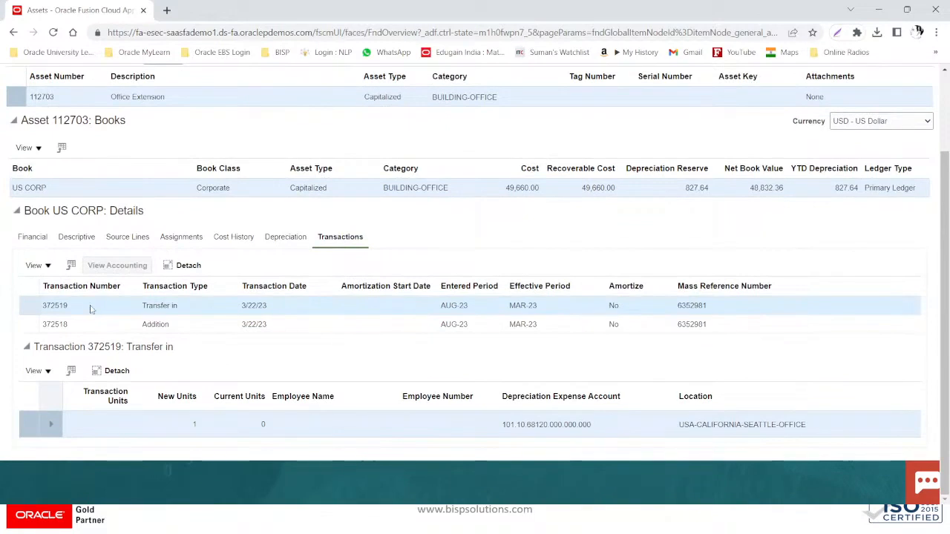
click(80, 324)
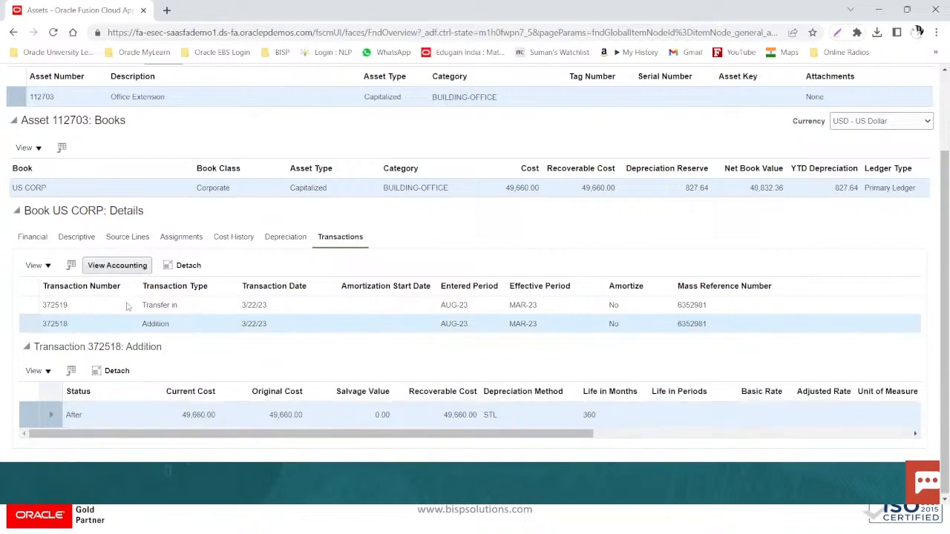
click(117, 266)
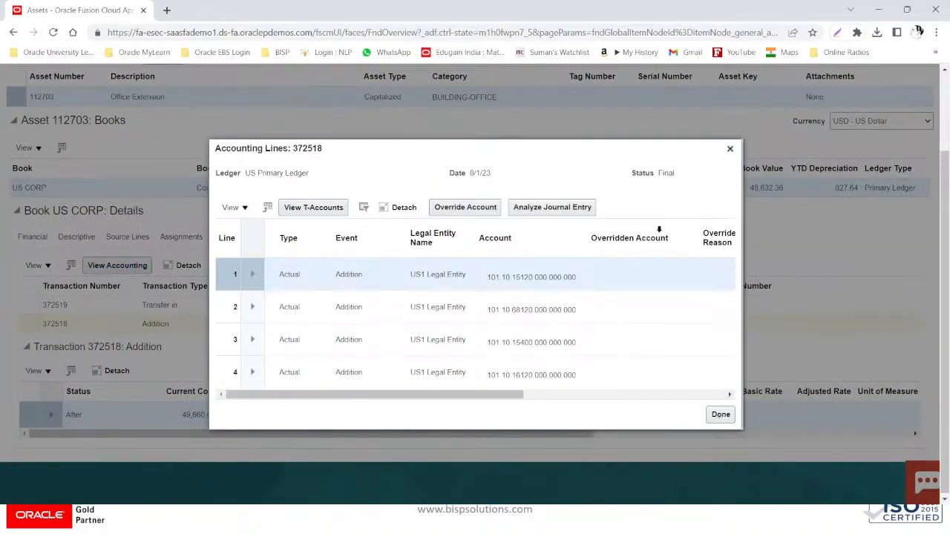
Analyze the Addition transaction's journal entry, examining its journal lines, the Depreciation Expense line and the subledger accounting rules
click(580, 214)
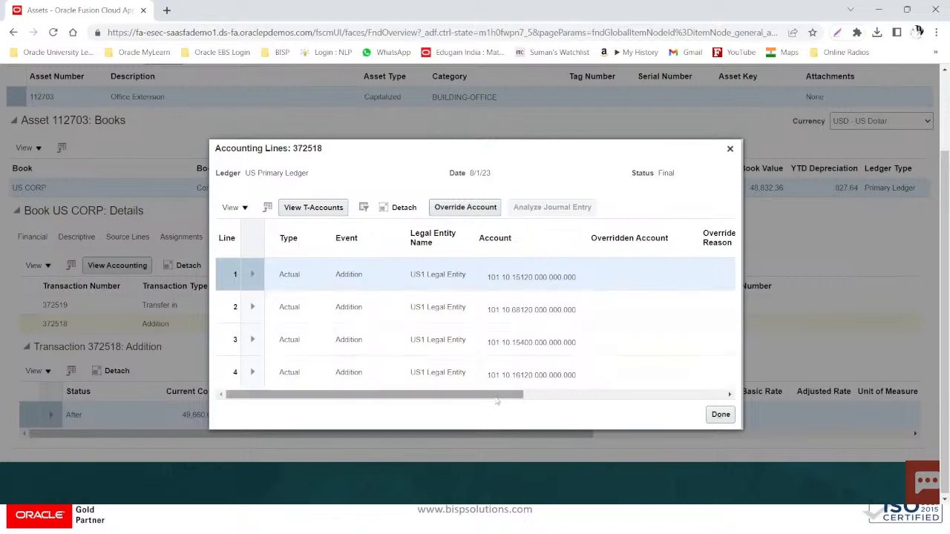
drag(497, 397, 723, 394)
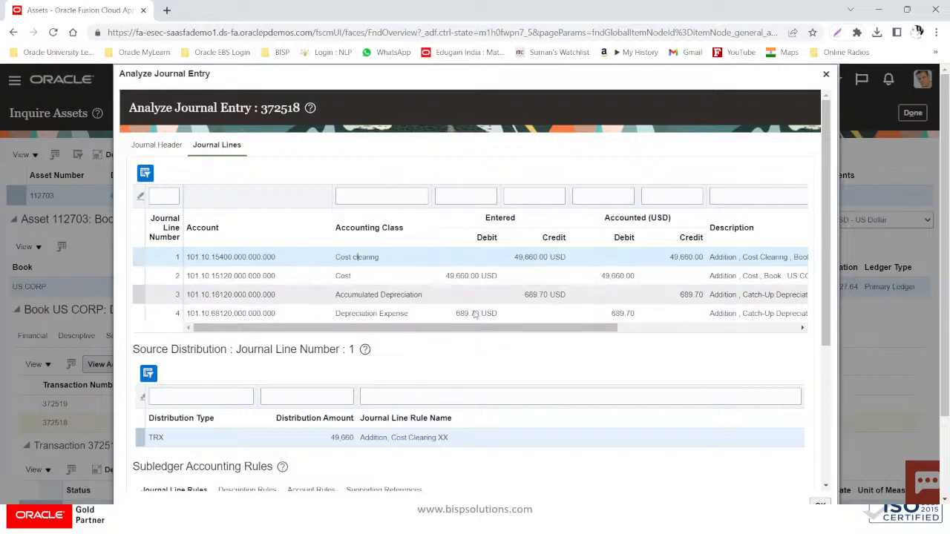
scroll(560, 361, down, 3)
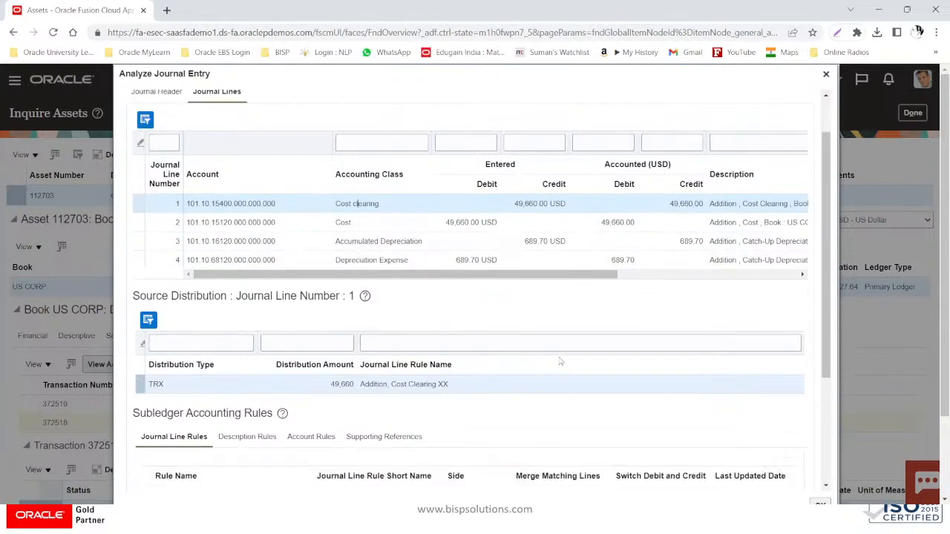
click(384, 190)
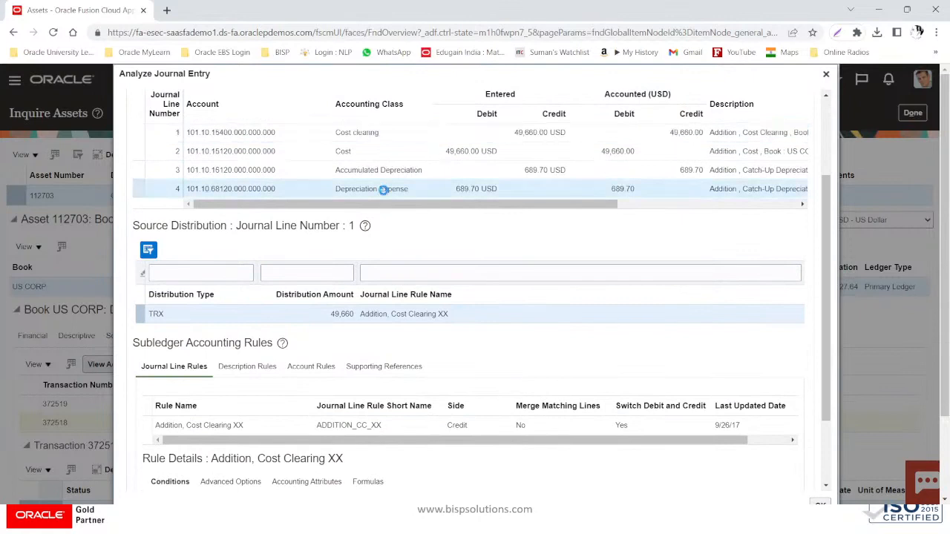
scroll(515, 378, up, 3)
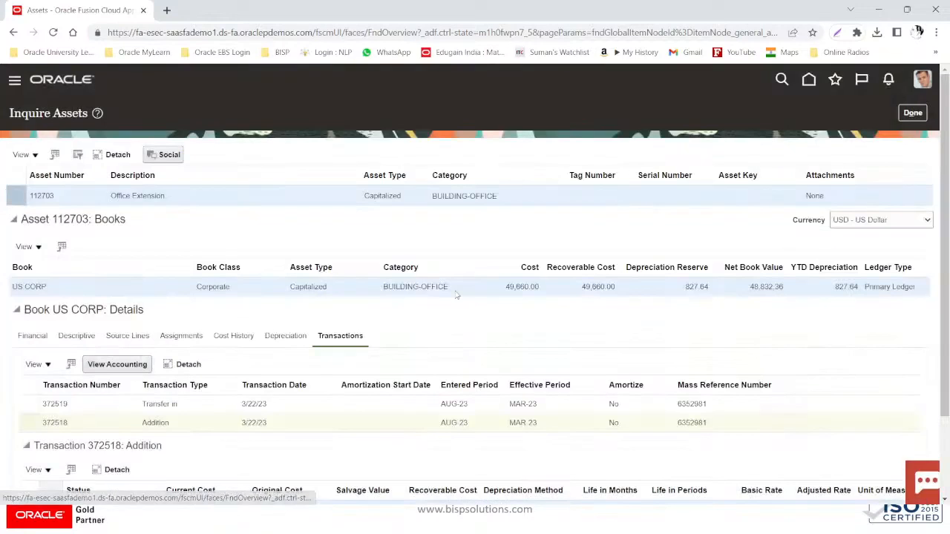
Finish the Office Extension asset inquiry and return to the Assets work area
scroll(496, 371, down, 2)
scroll(497, 371, up, 2)
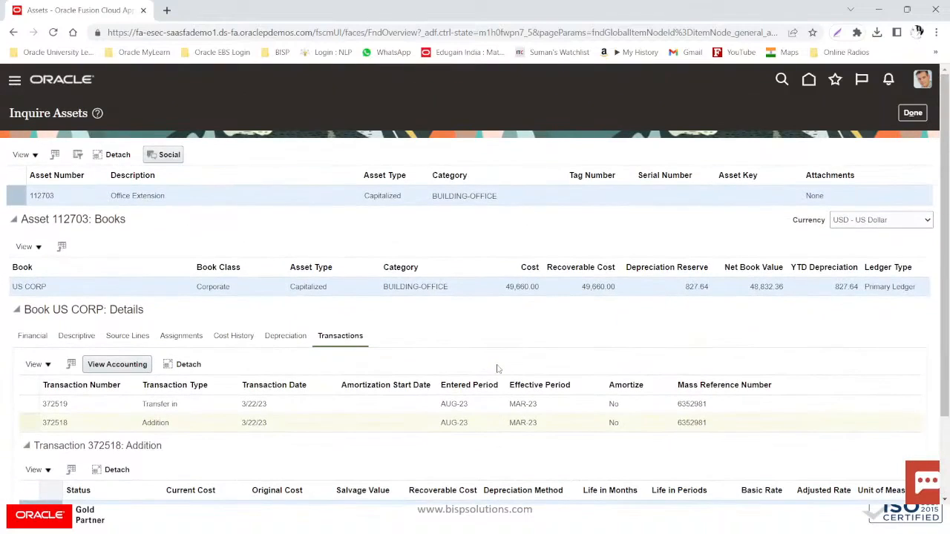
click(912, 111)
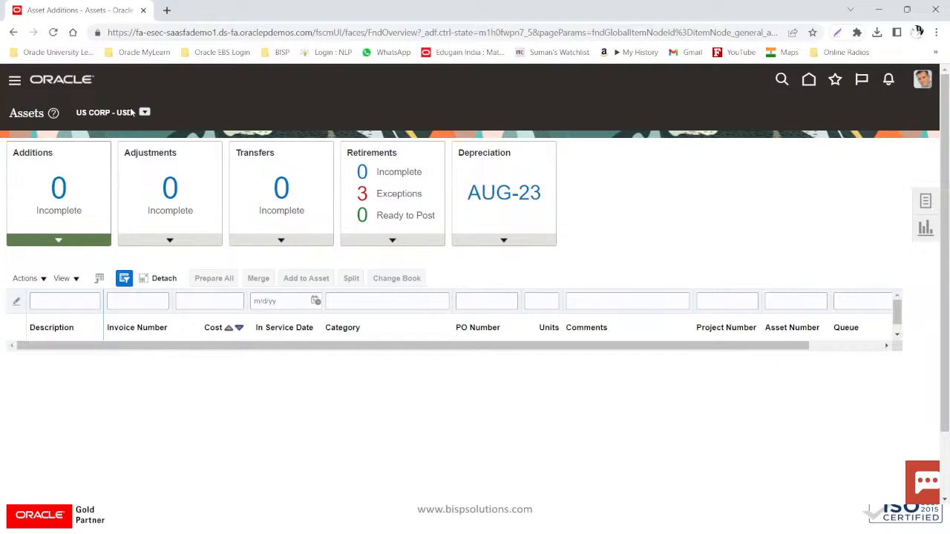
key(alt+Tab)
key(alt+Tab)
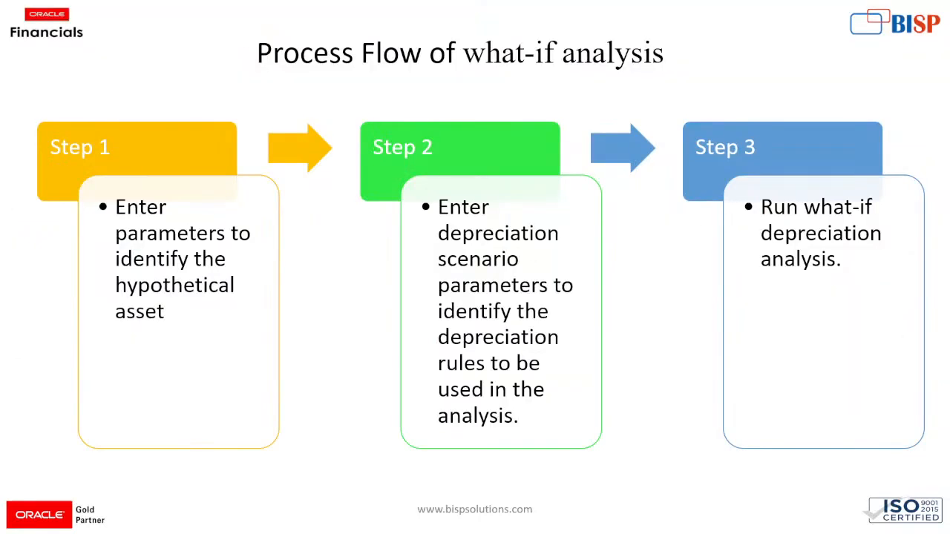
key(Right)
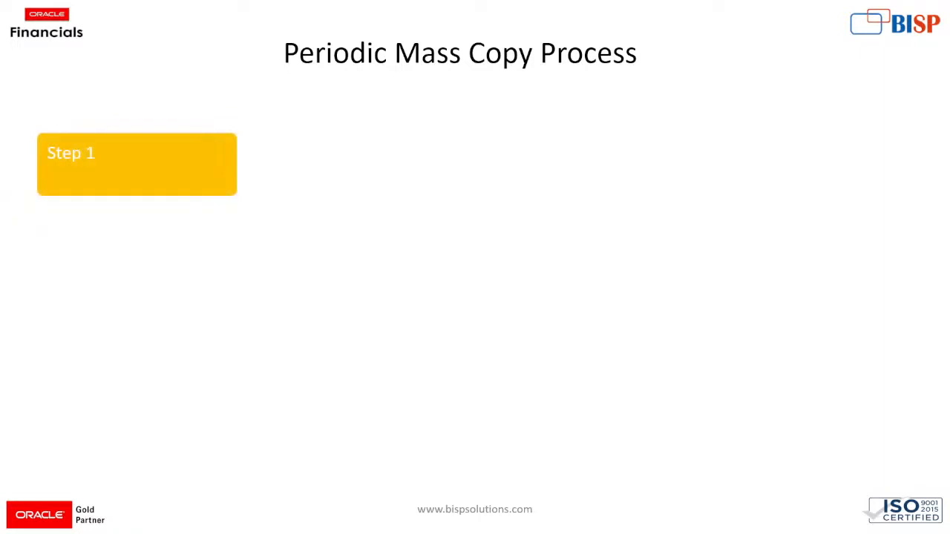
key(Right)
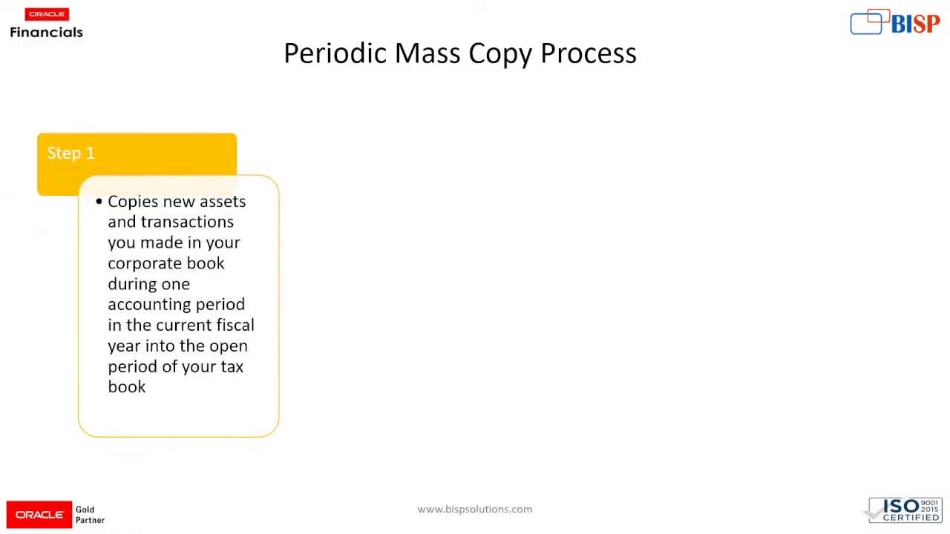
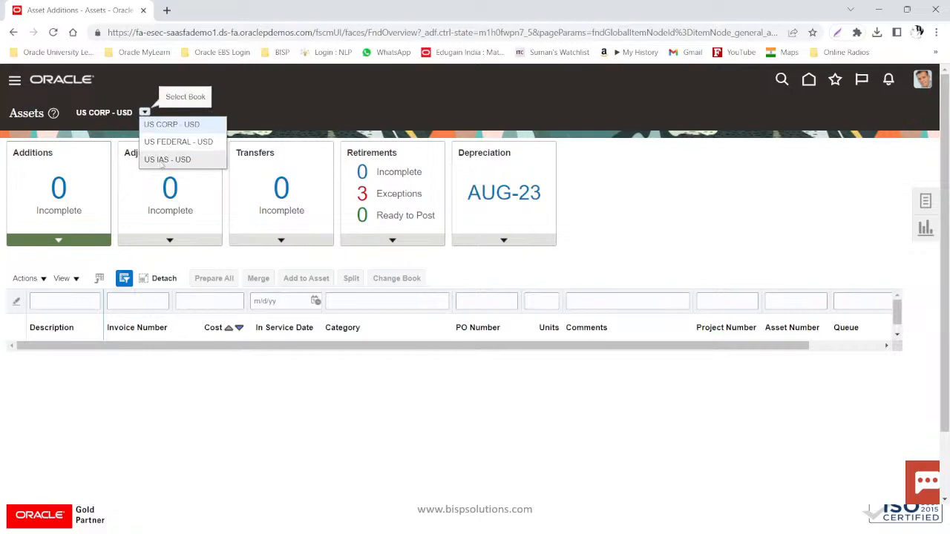
Select the US IAS - USD book and inquire on its assets to review the JUL-23 recent additions, including TR56 Carts
click(160, 161)
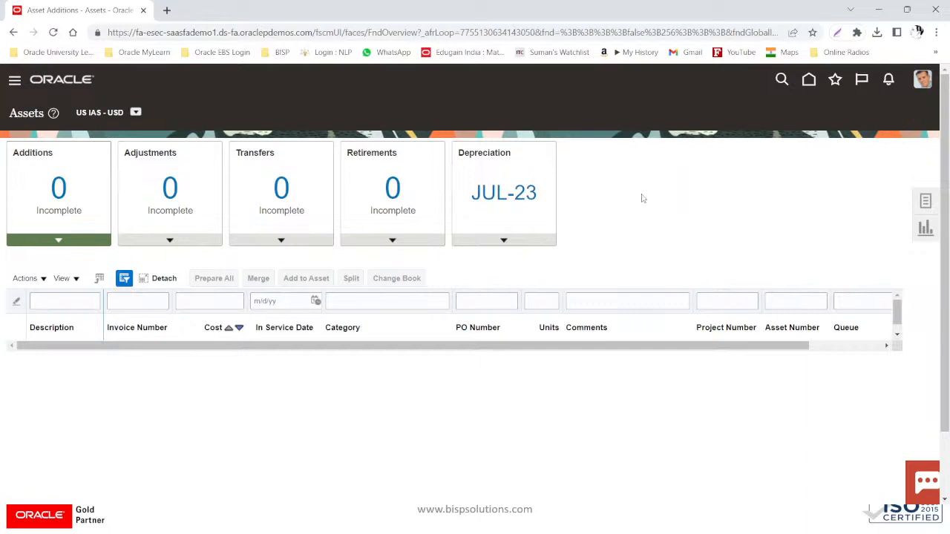
click(926, 201)
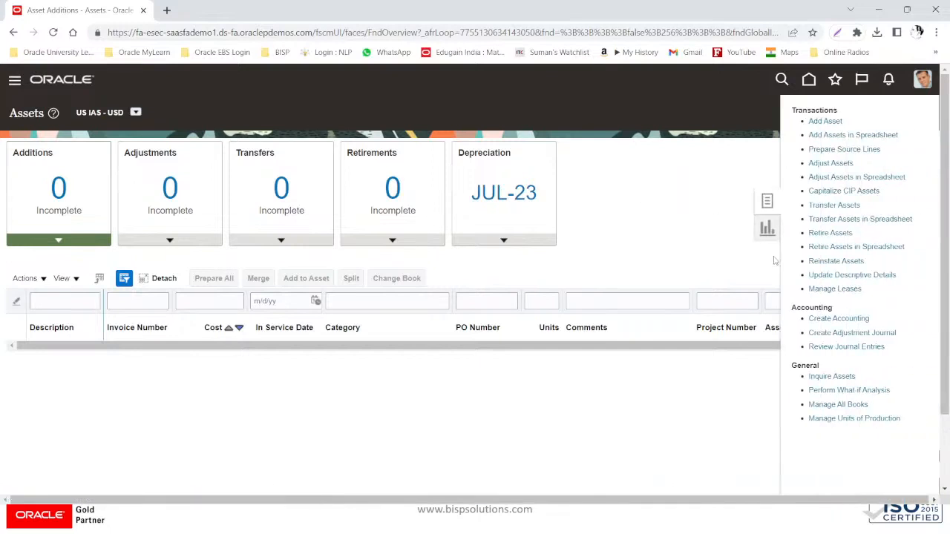
click(830, 377)
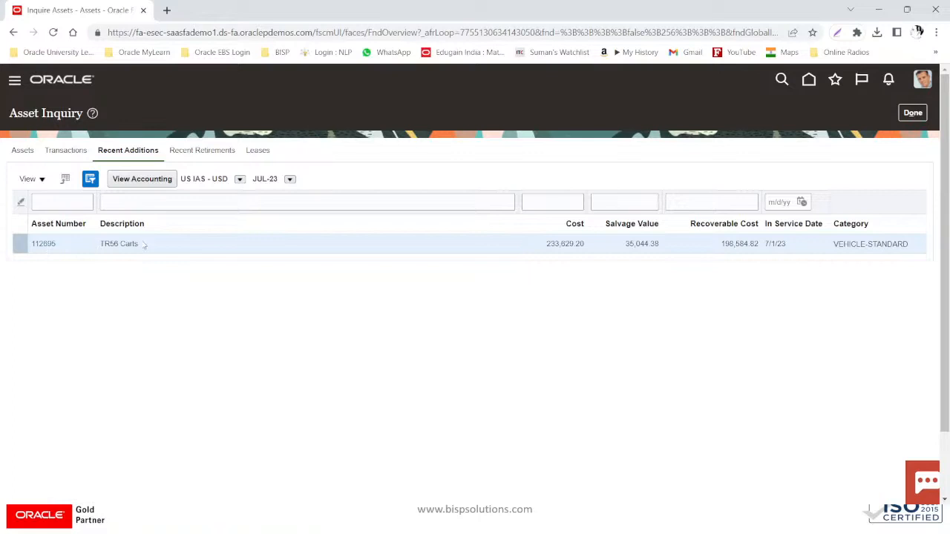
drag(63, 244, 33, 248)
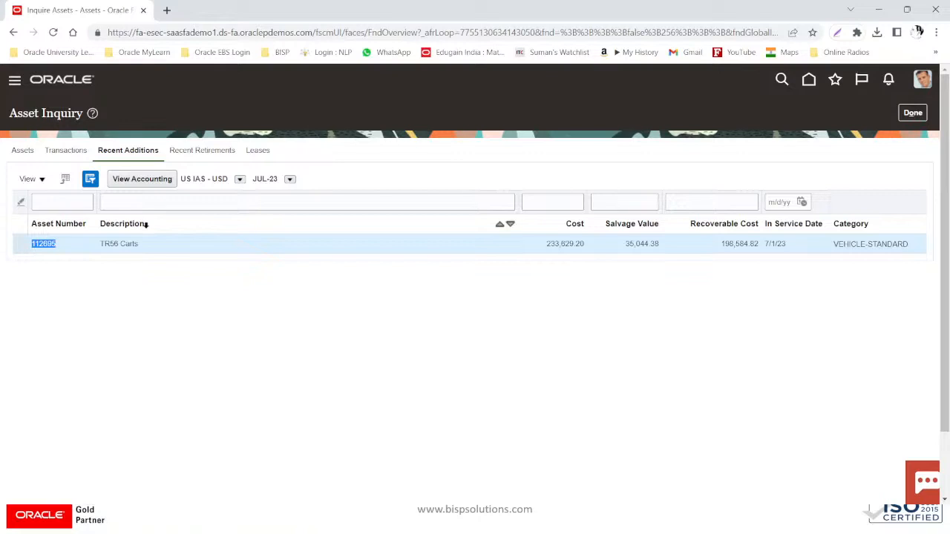
Review the US IAS book's recent additions for the JUN-23, MAY-23 and APR-23 periods
click(290, 180)
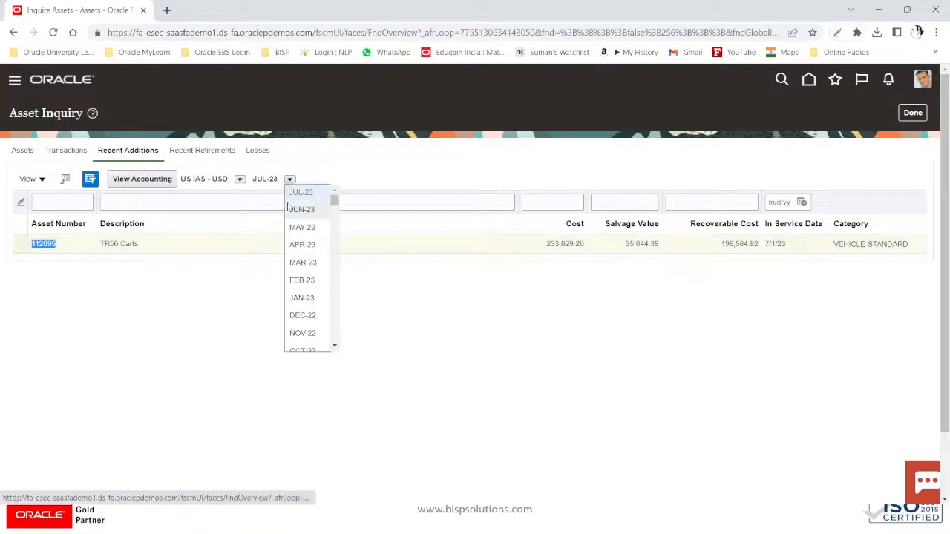
click(289, 210)
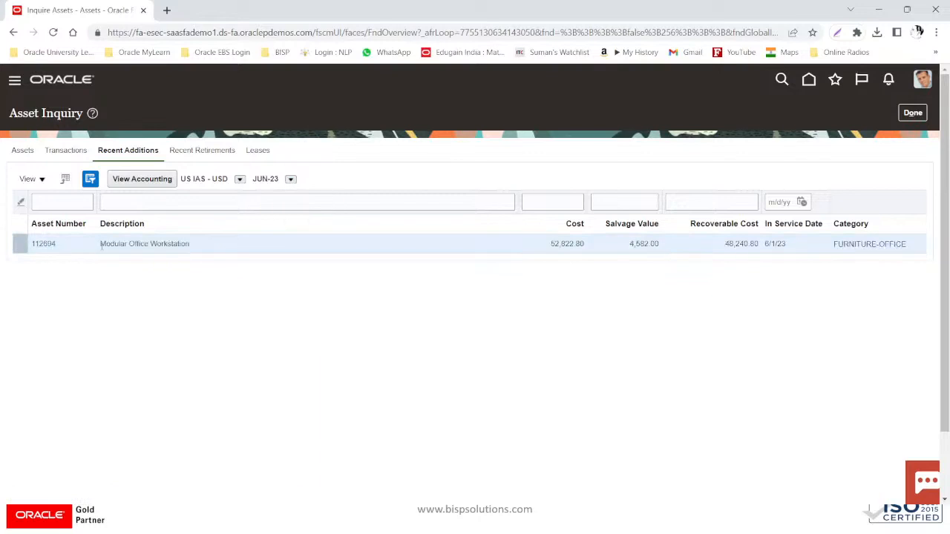
click(292, 181)
click(300, 229)
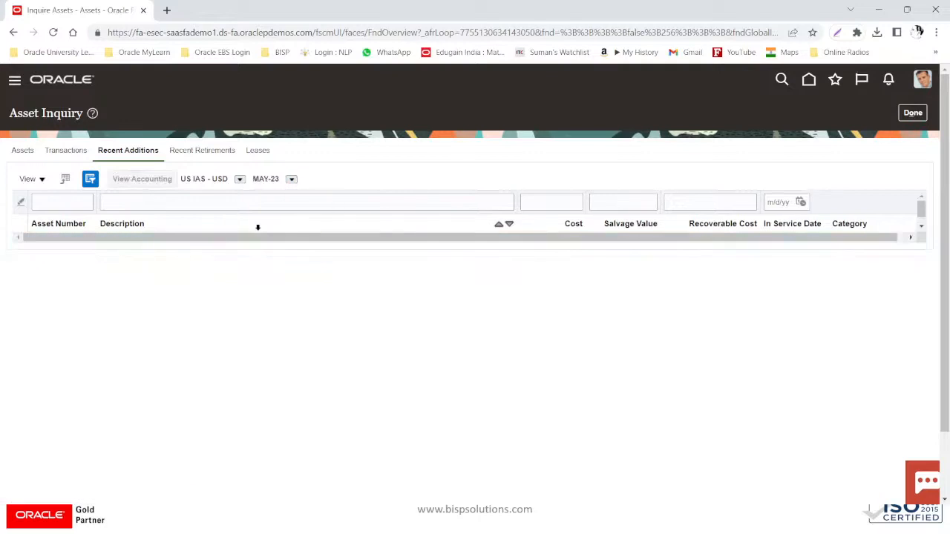
click(292, 179)
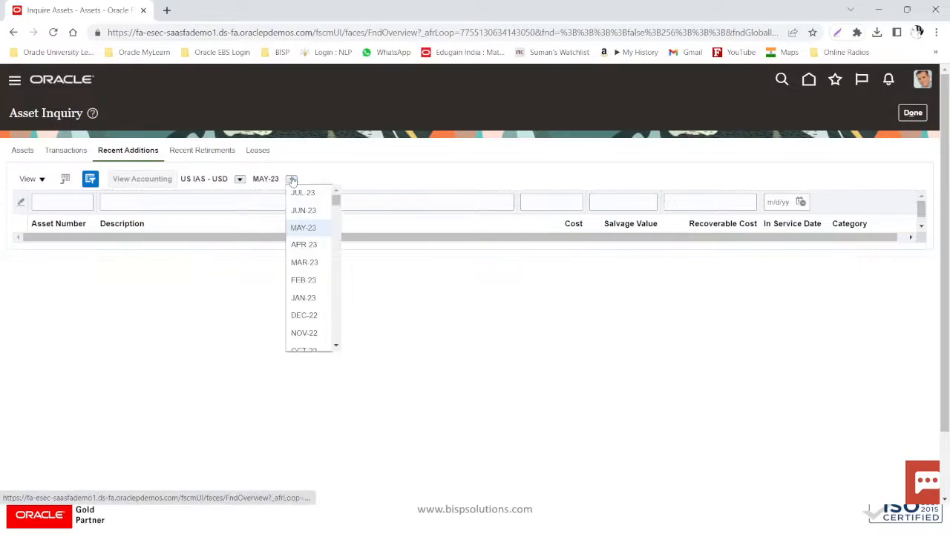
click(292, 251)
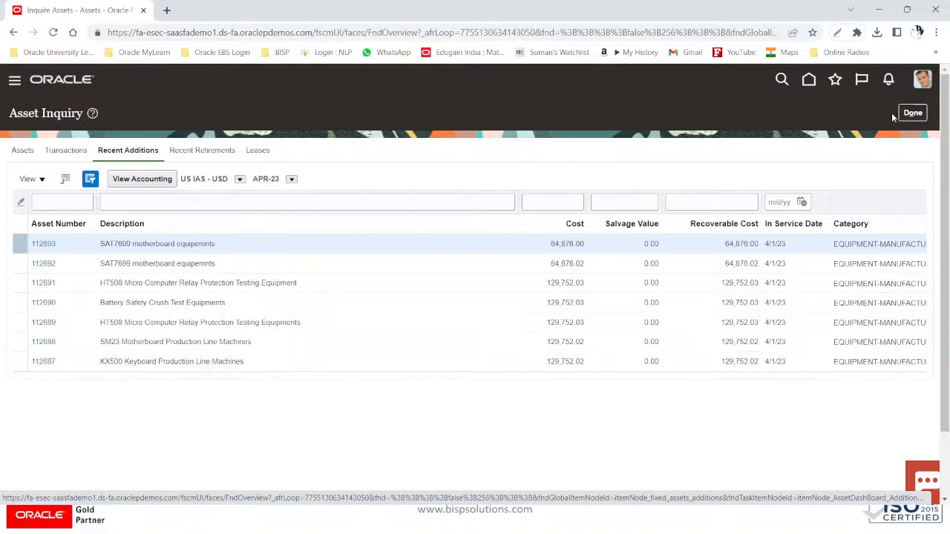
Leave the US IAS inquiry and open Asset Inquiry for the US CORP - USD book
click(913, 112)
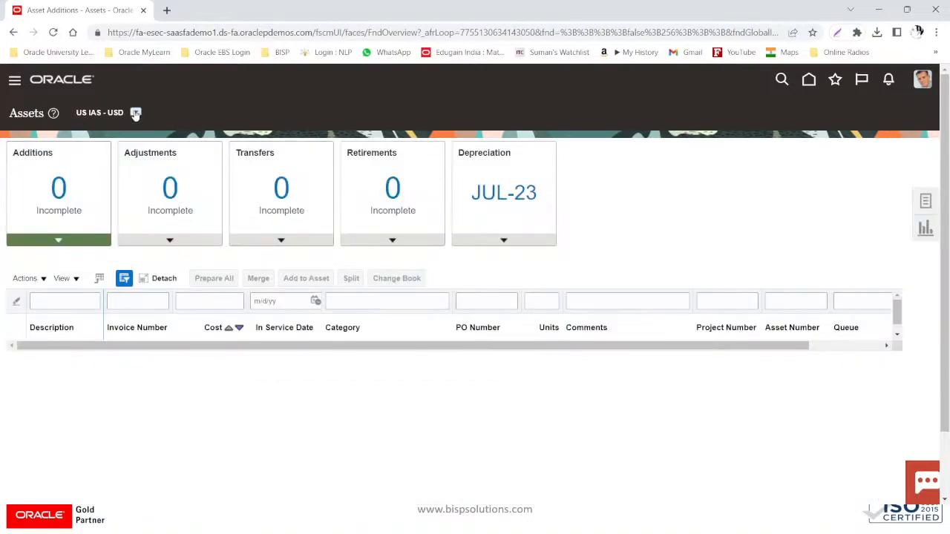
click(135, 113)
click(145, 125)
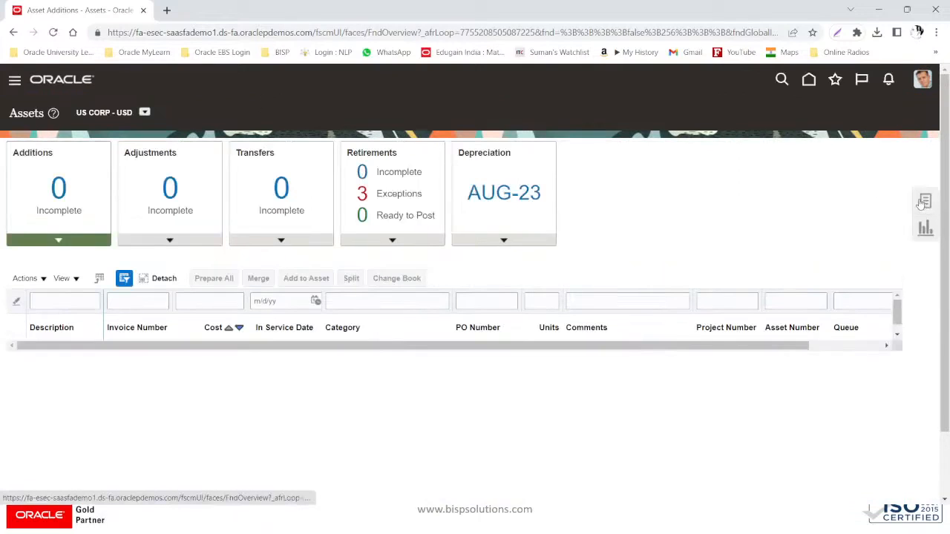
click(924, 202)
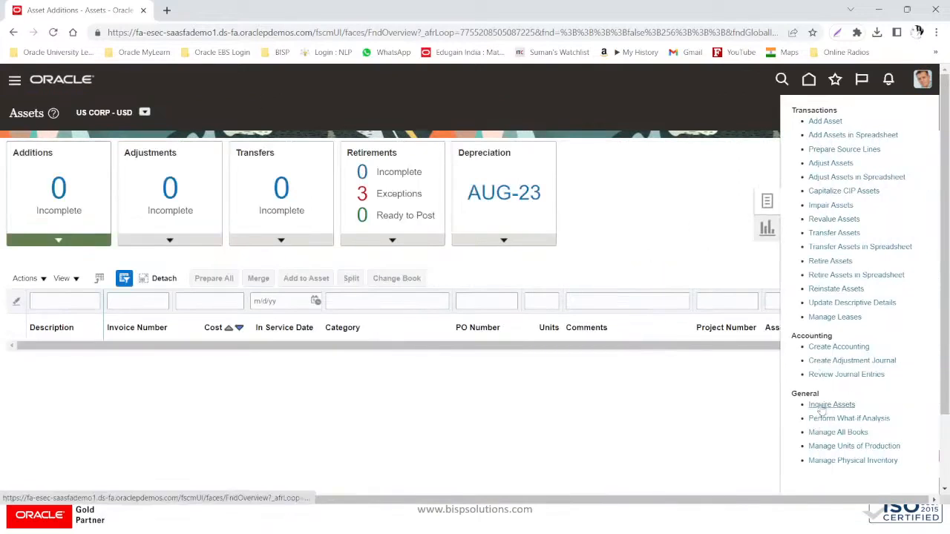
click(832, 407)
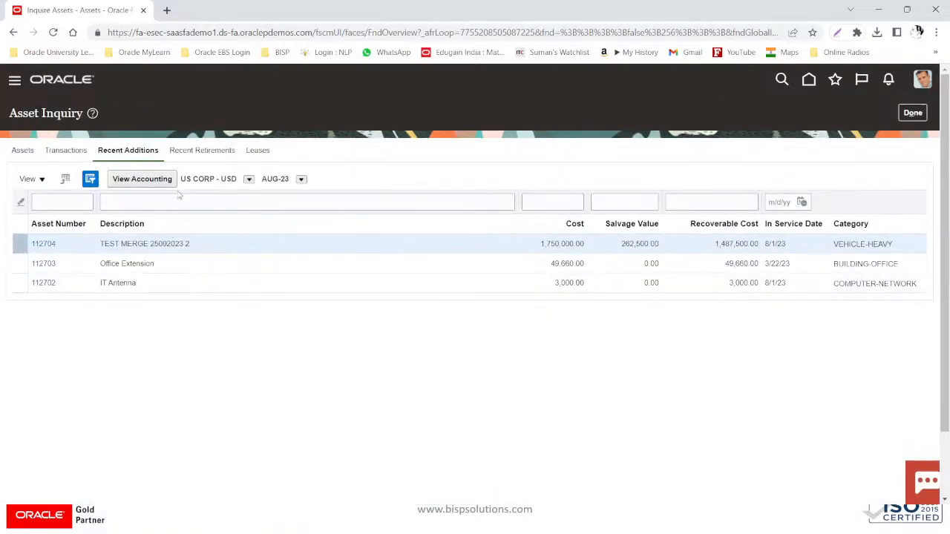
Show the US CORP recent additions for JUL-23 and examine the TEST REVELAUTION and TR56 Carts assets
click(301, 179)
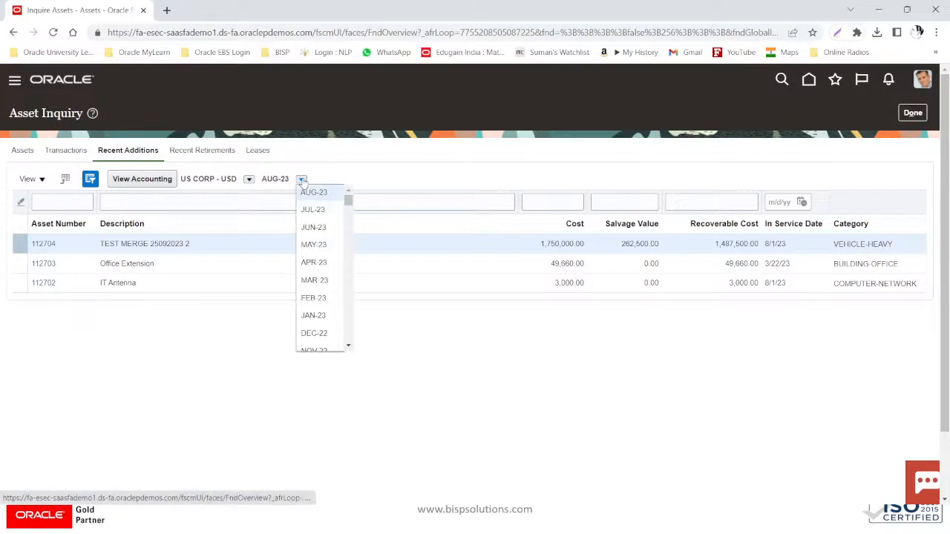
click(325, 210)
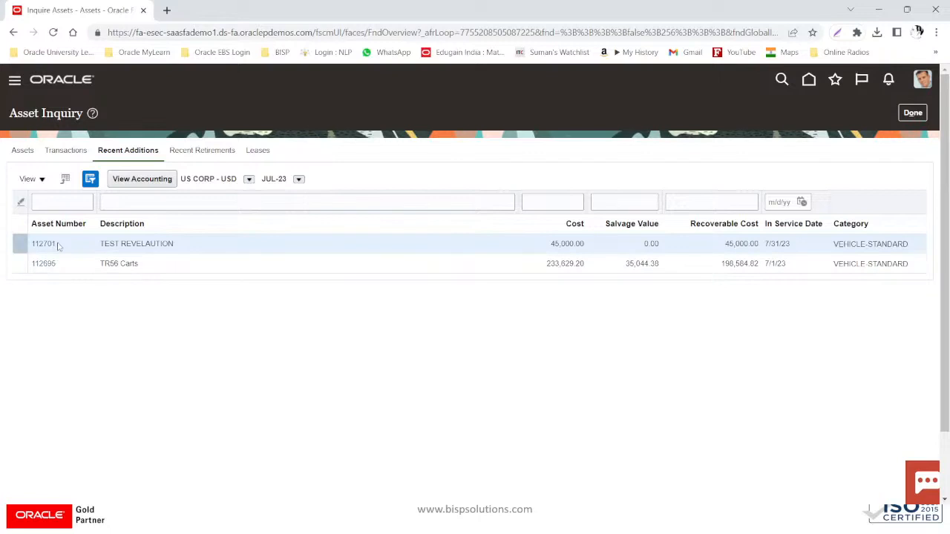
drag(64, 247, 29, 250)
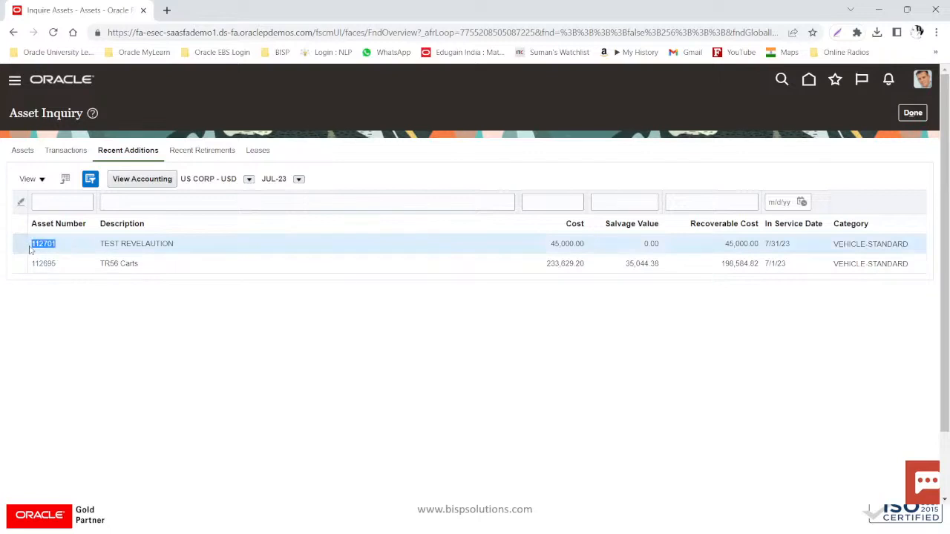
click(22, 263)
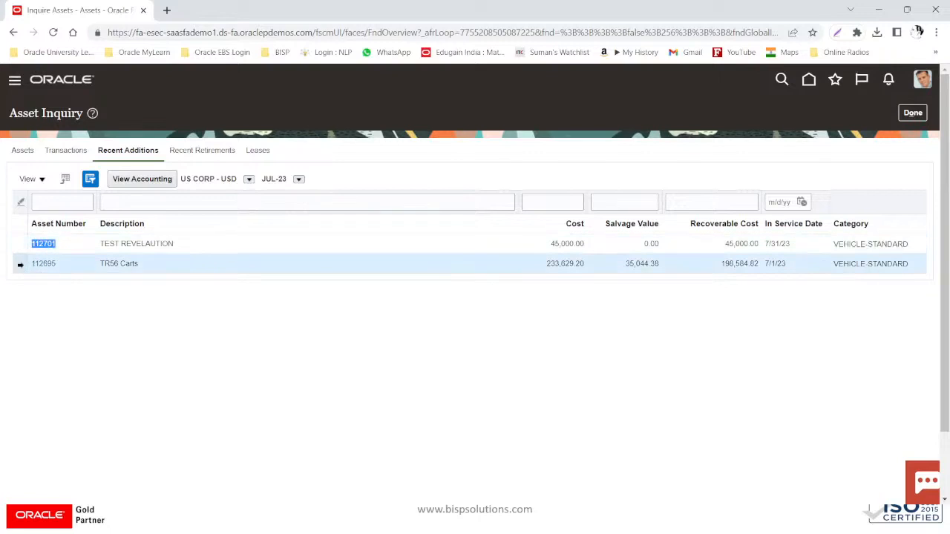
click(97, 268)
triple_click(140, 263)
Review the US CORP book's recent additions for the JUN-23, MAY-23 and APR-23 periods
click(298, 180)
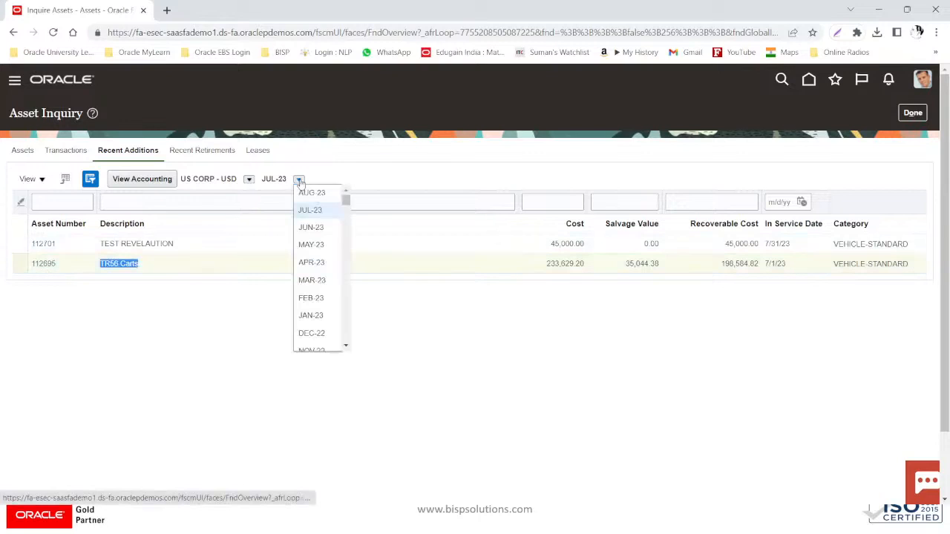
click(306, 229)
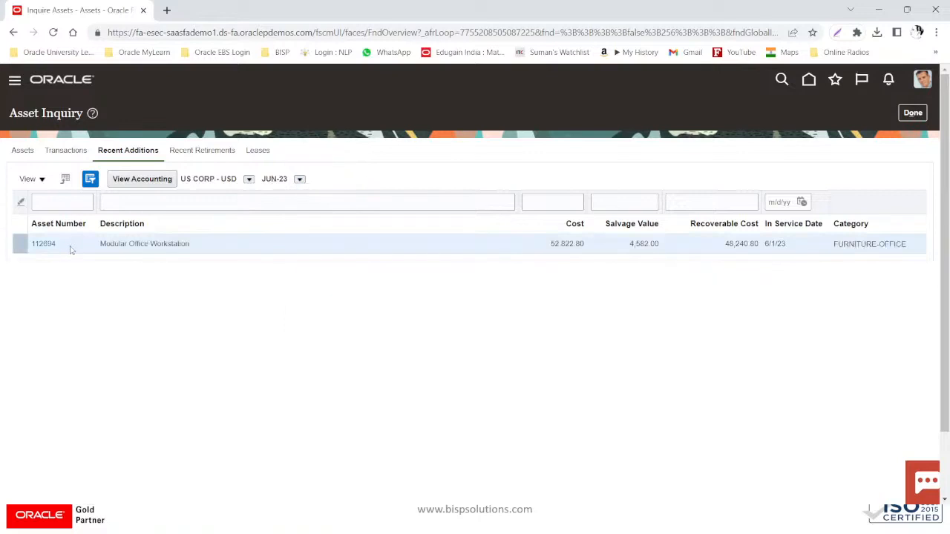
click(300, 180)
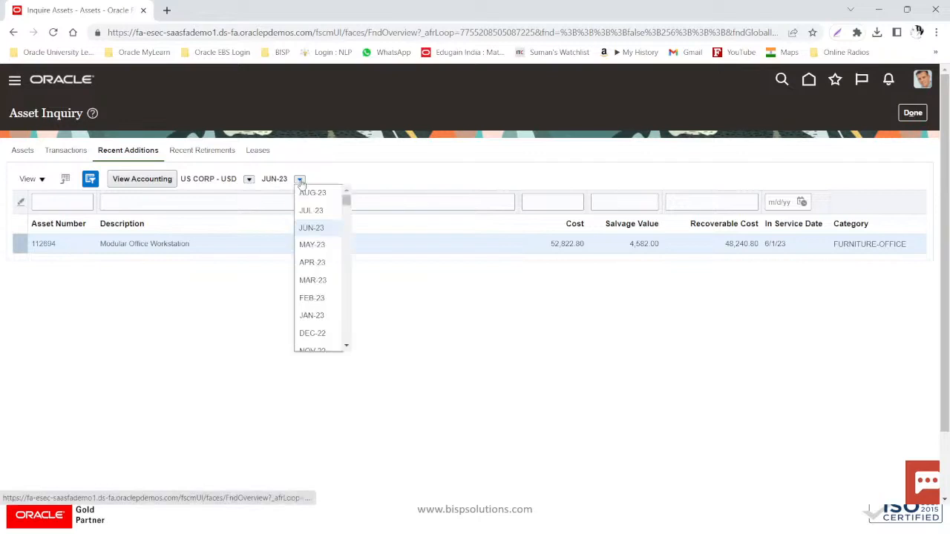
click(300, 245)
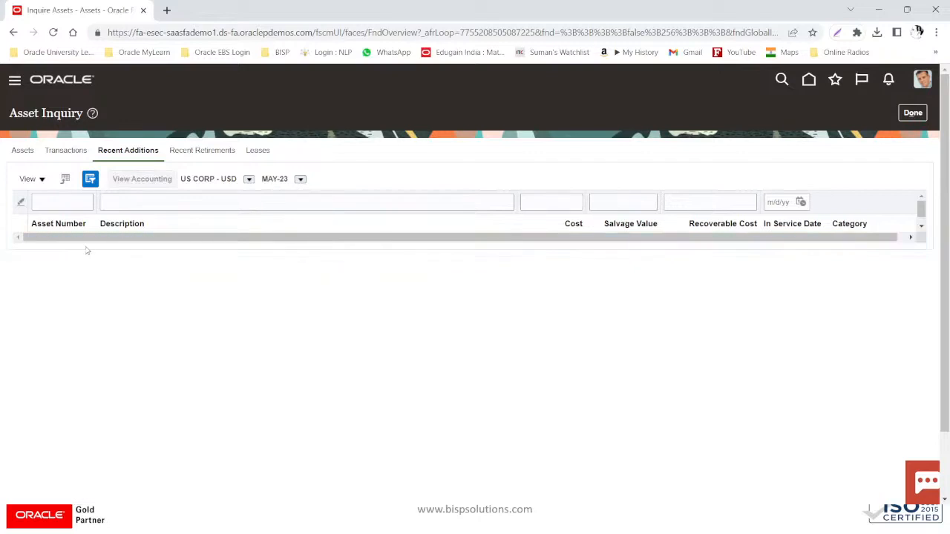
click(301, 181)
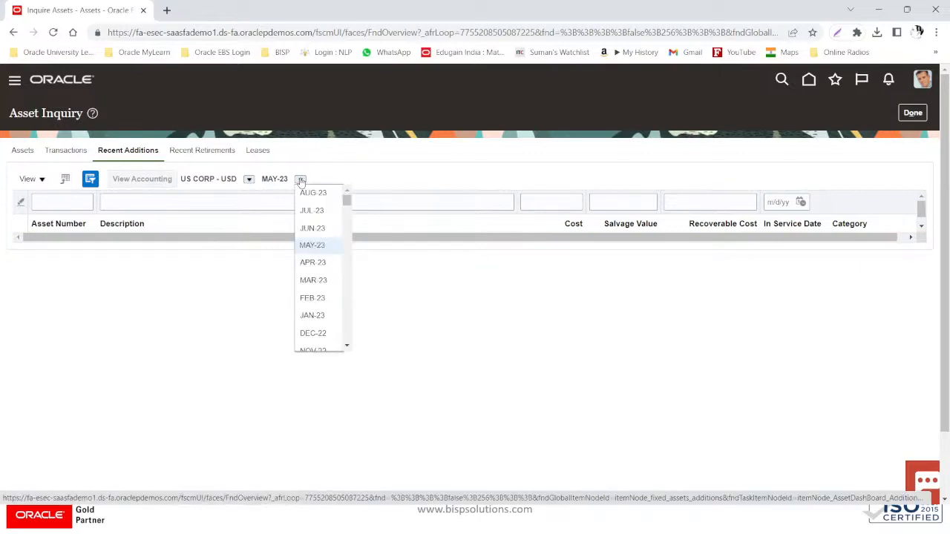
click(308, 263)
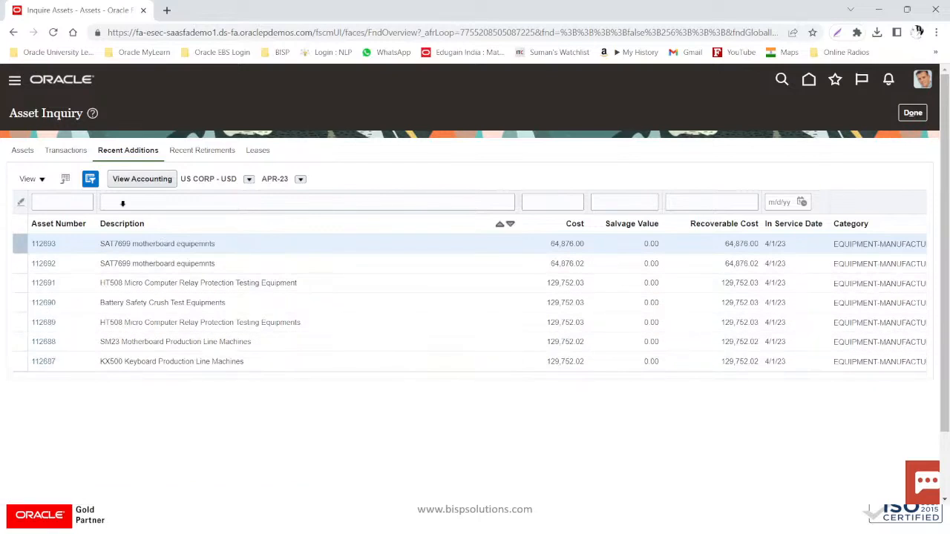
Duplicate the current browser tab and open Asset Inquiry under Fixed Assets in the new one
right_click(115, 10)
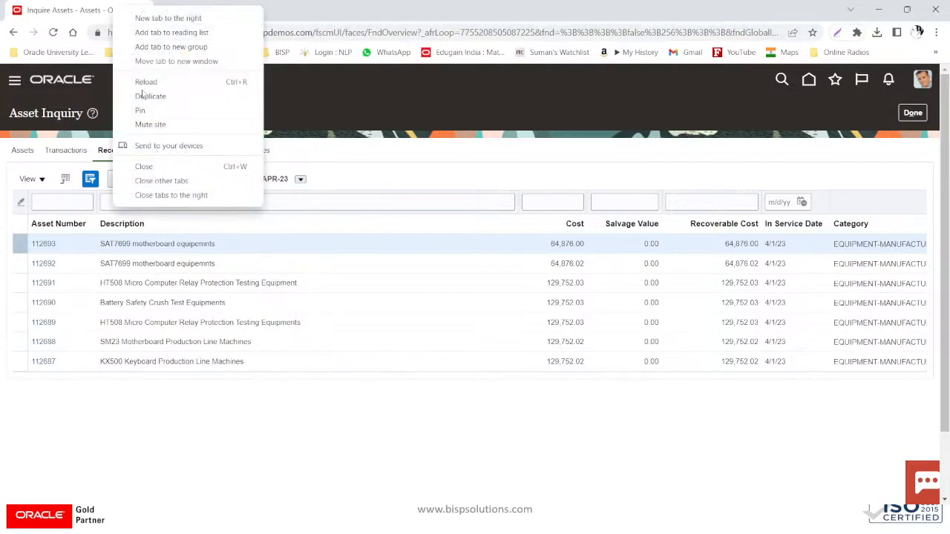
click(158, 96)
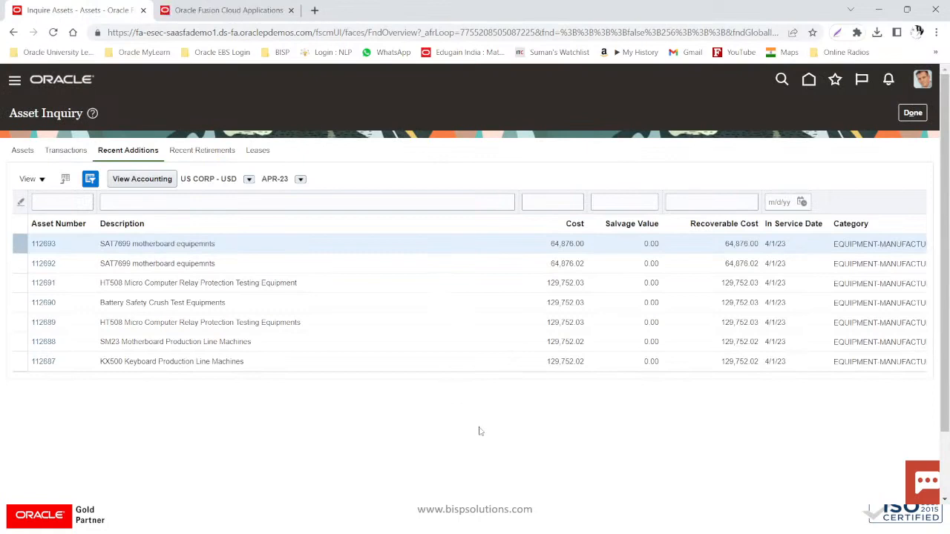
scroll(477, 431, down, 2)
scroll(479, 449, up, 2)
click(246, 13)
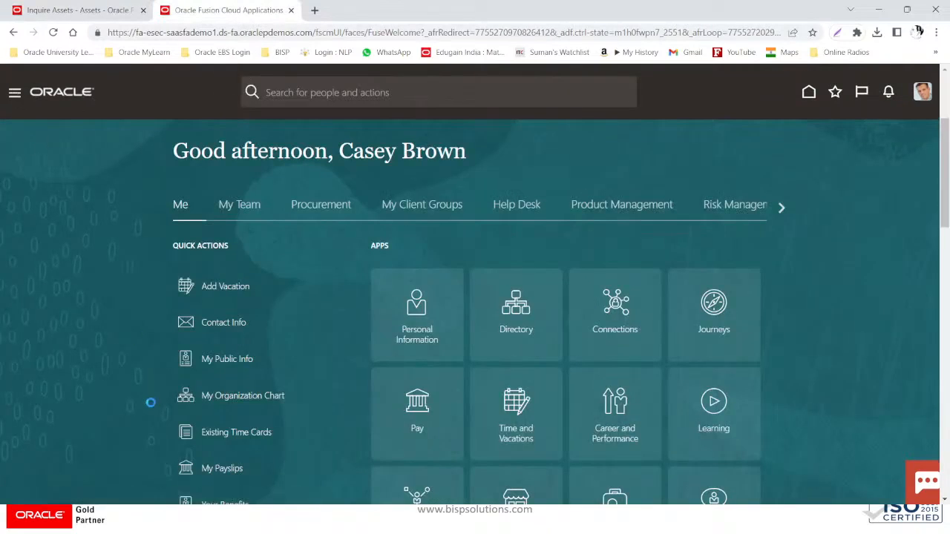
scroll(151, 402, down, 3)
scroll(151, 401, down, 3)
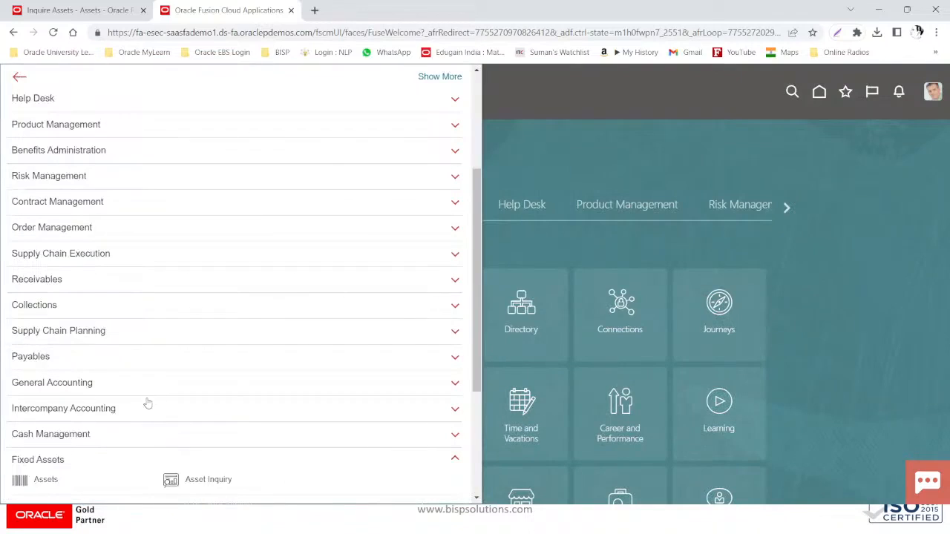
click(204, 481)
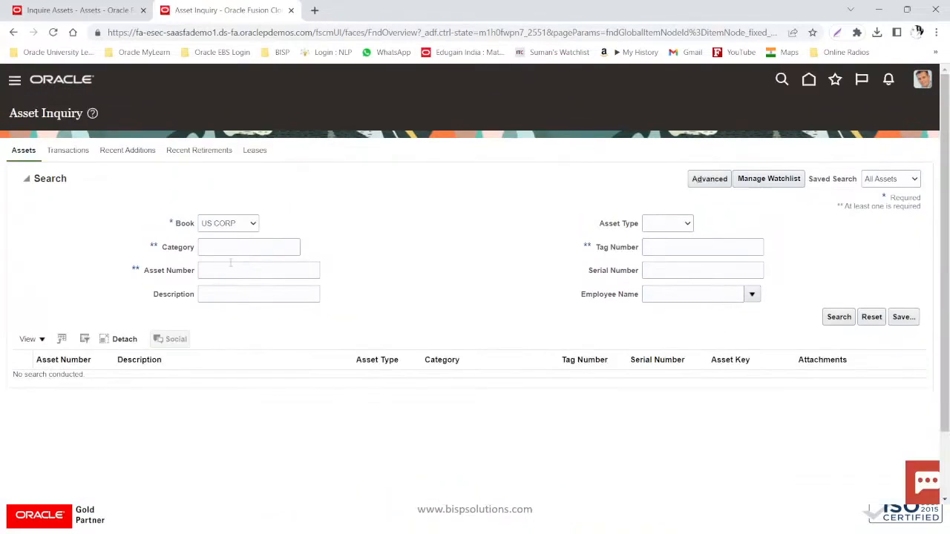
Show the US CORP recent additions in the duplicated tab, first for APR-23 and then for JUL-23
click(119, 154)
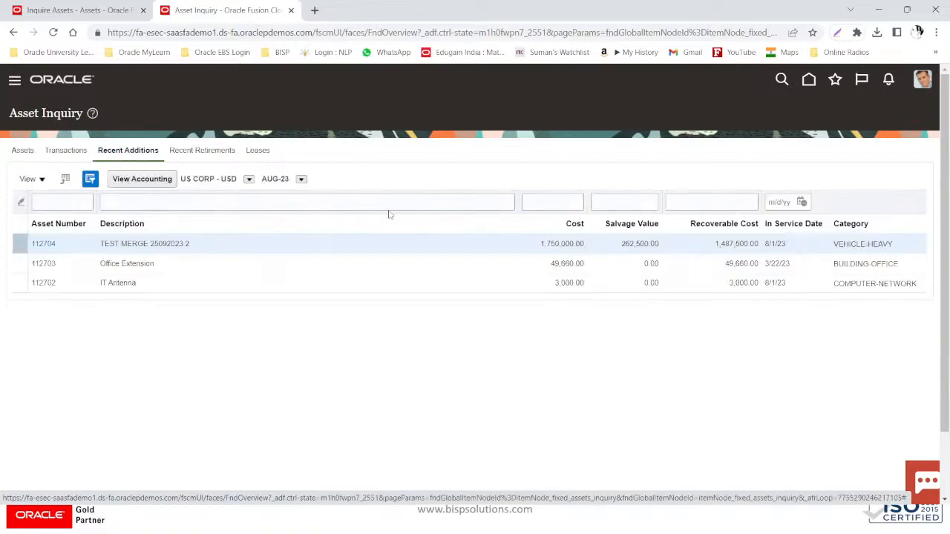
click(301, 180)
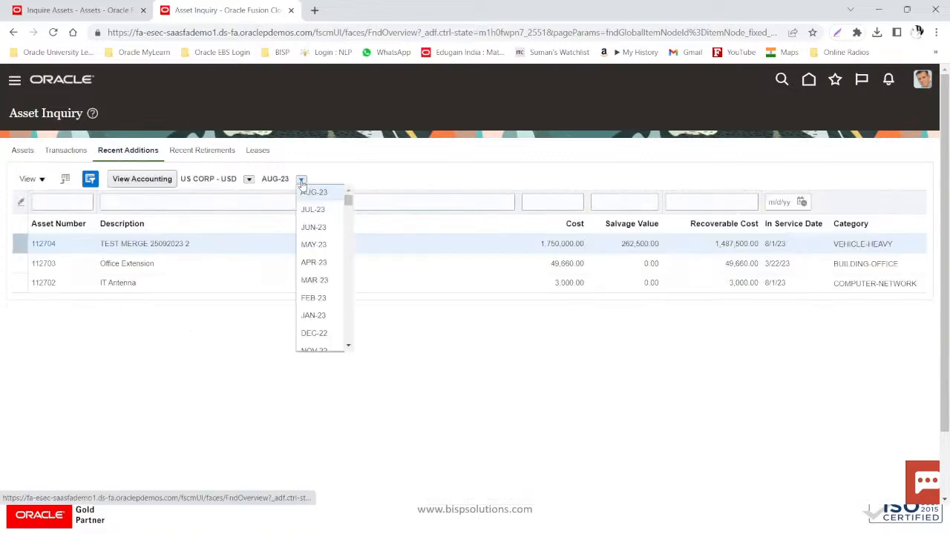
click(319, 263)
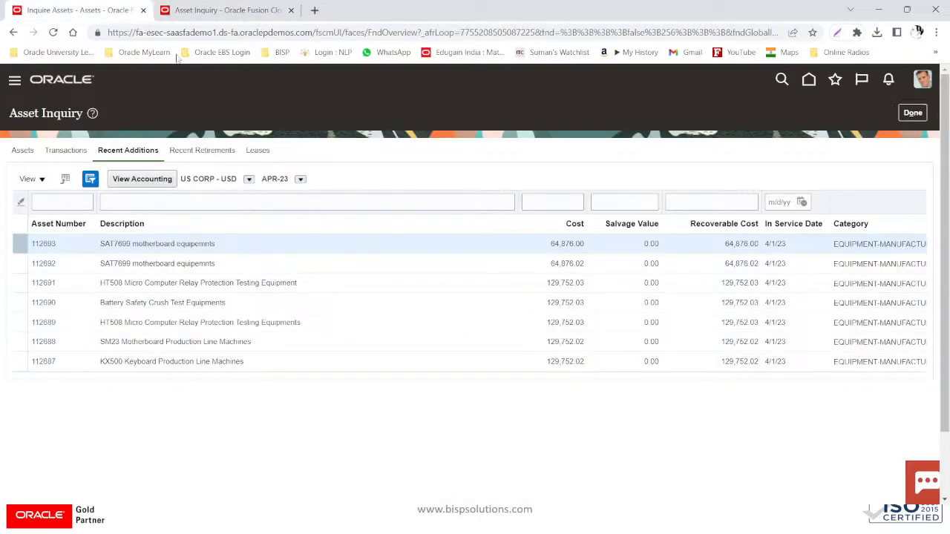
click(231, 9)
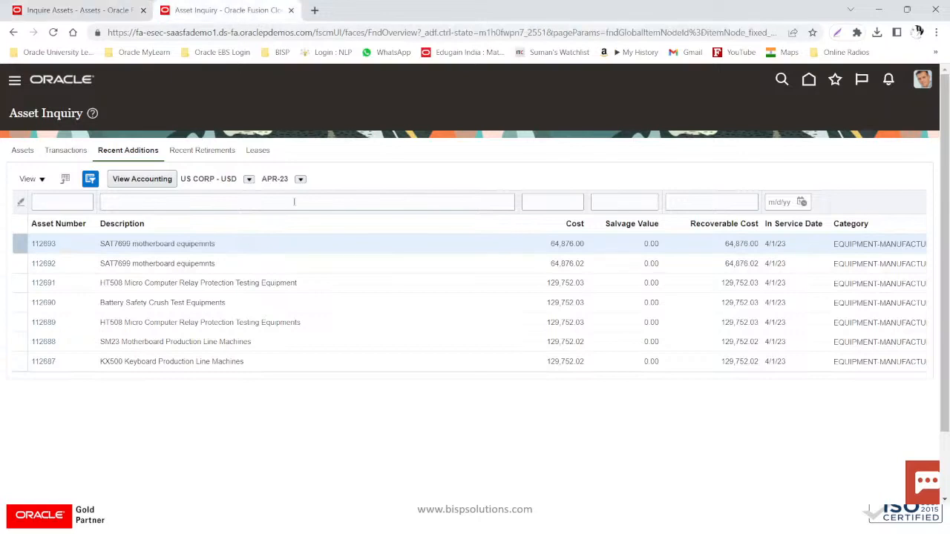
click(300, 180)
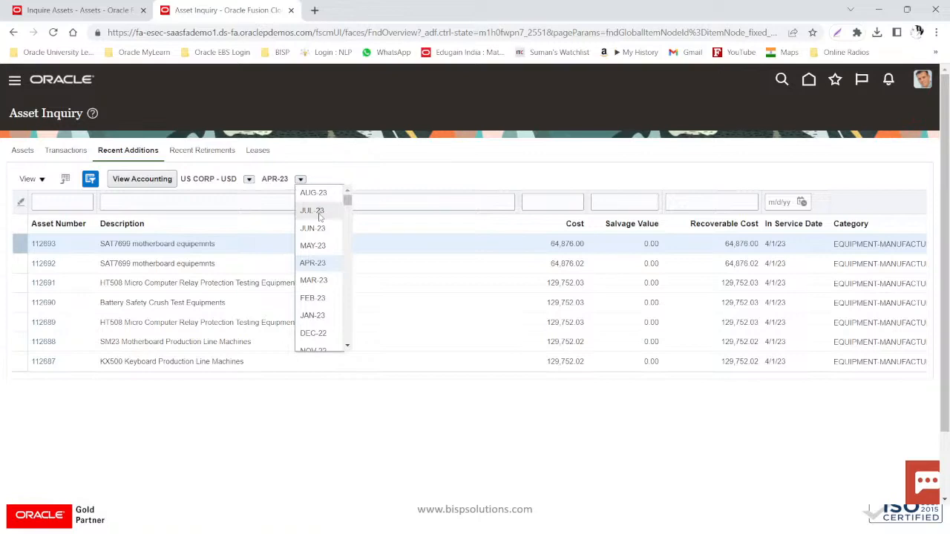
click(319, 214)
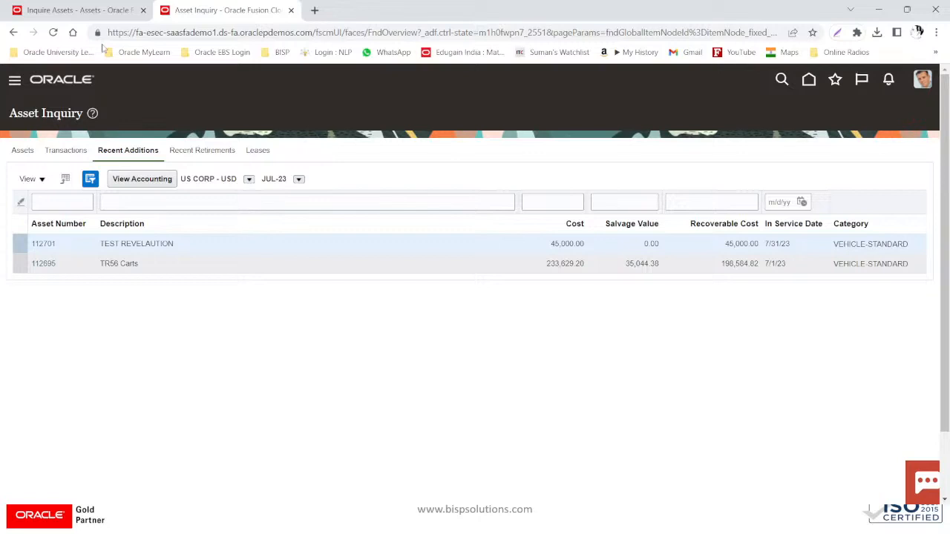
Return to the original browser tab and leave its asset inquiry for the US CORP Assets overview
click(101, 11)
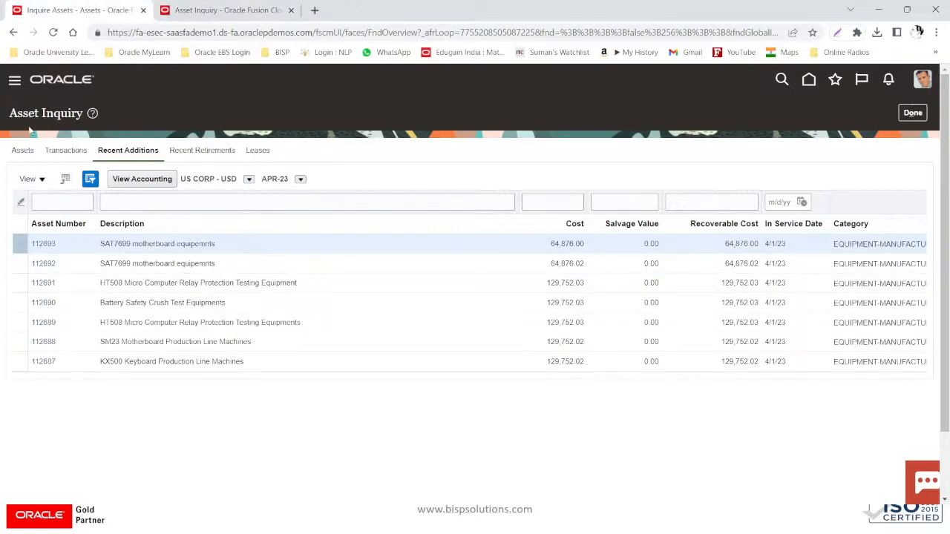
click(912, 113)
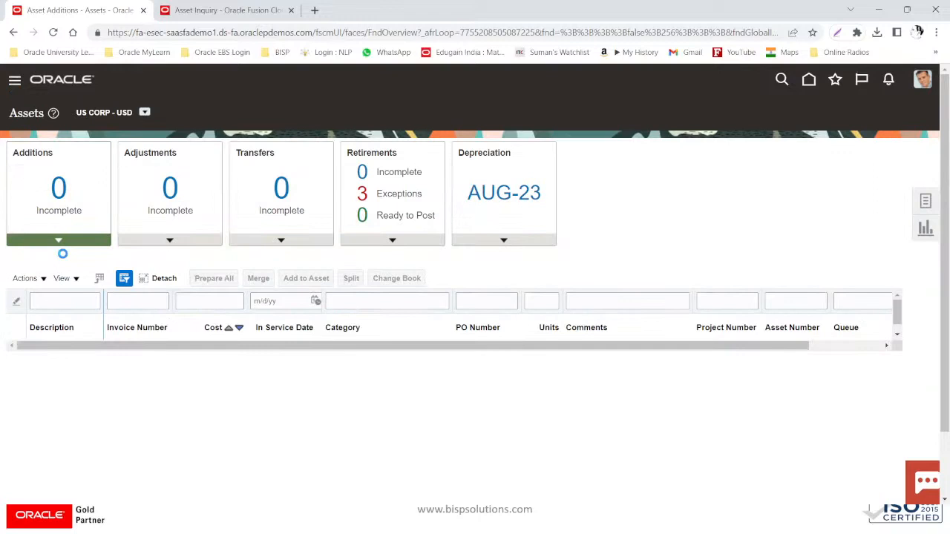
scroll(64, 256, down, 4)
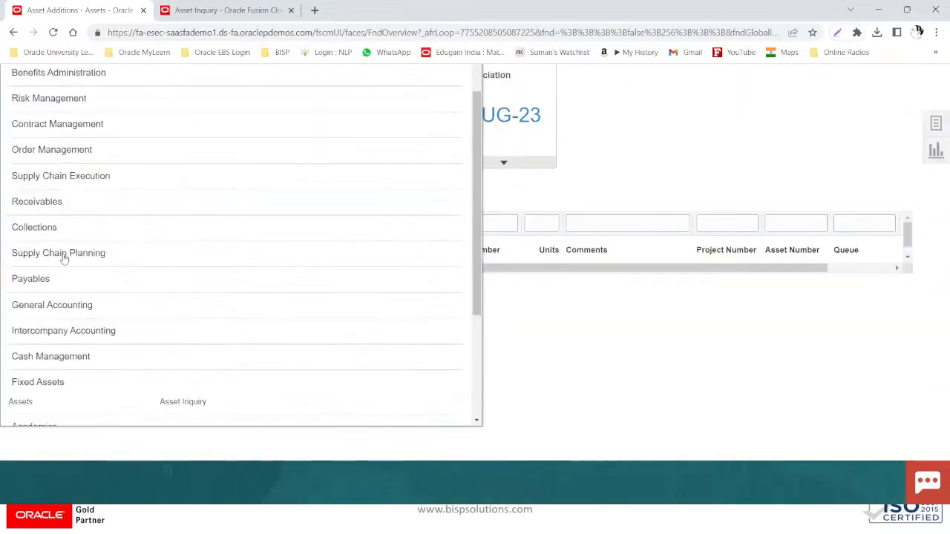
scroll(64, 257, down, 3)
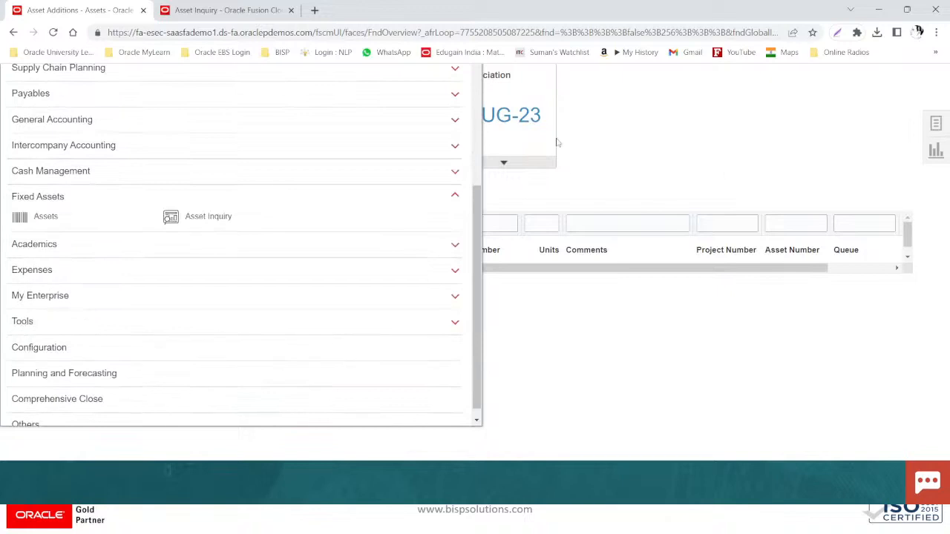
click(635, 130)
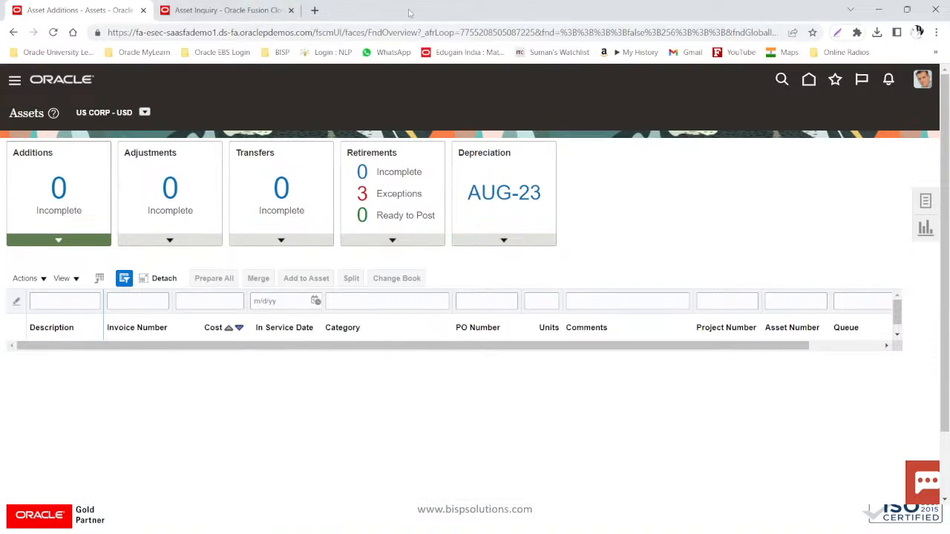
click(244, 11)
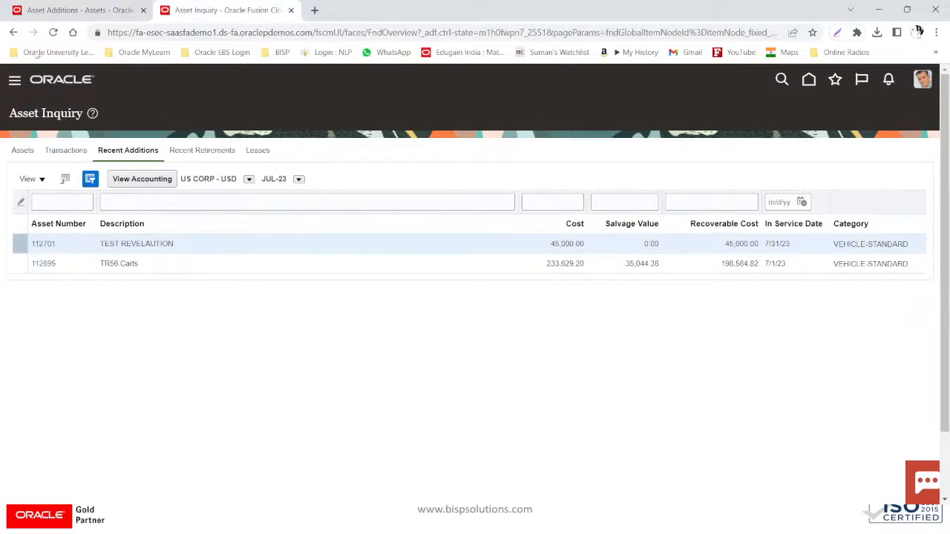
click(43, 12)
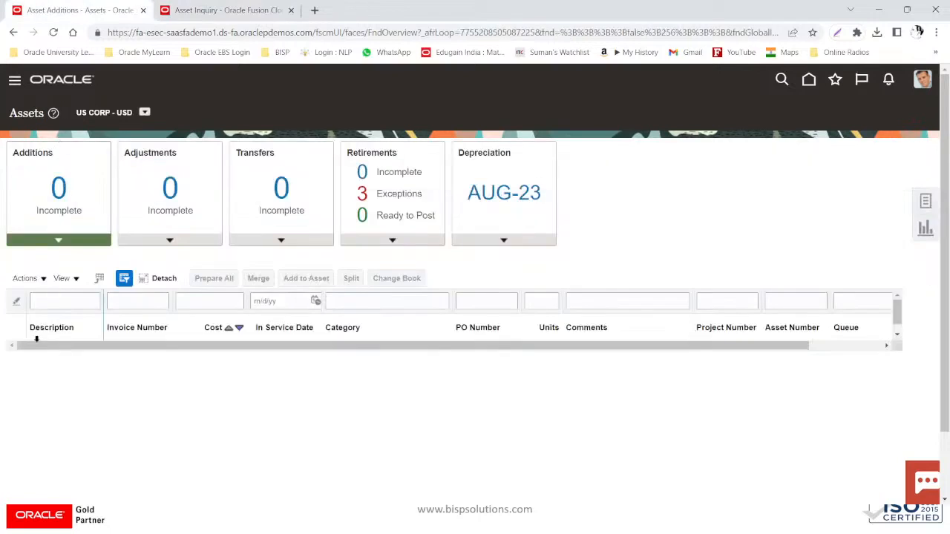
Open the Scheduled Processes work area from the Tools group in the original browser tab
click(16, 92)
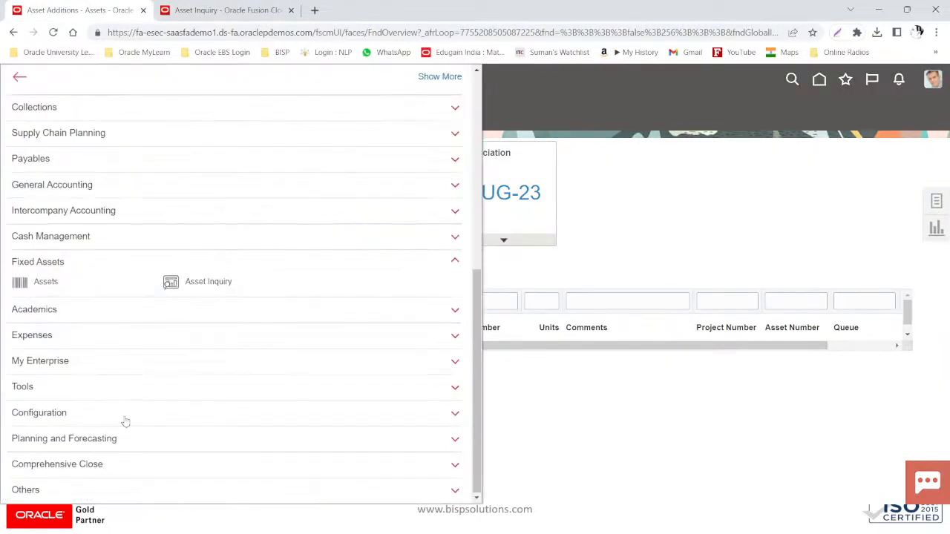
click(58, 388)
scroll(58, 392, down, 3)
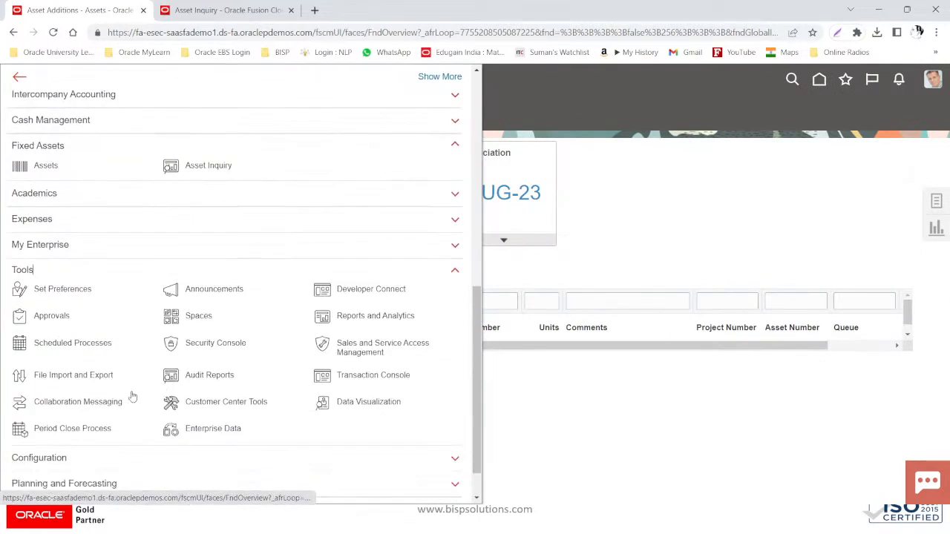
click(64, 298)
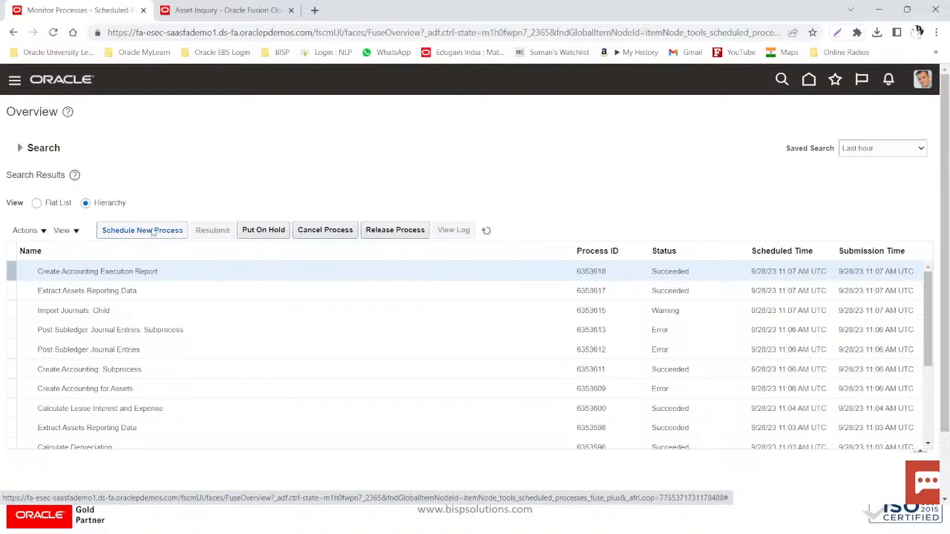
Start scheduling a new job, search for MASS COPY and select the Perform Initial Mass Copy process
click(158, 233)
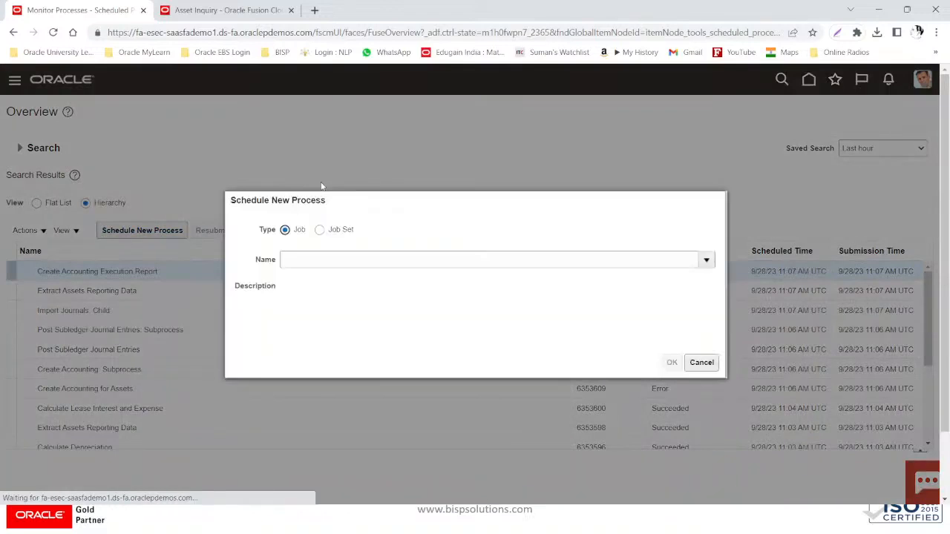
click(320, 261)
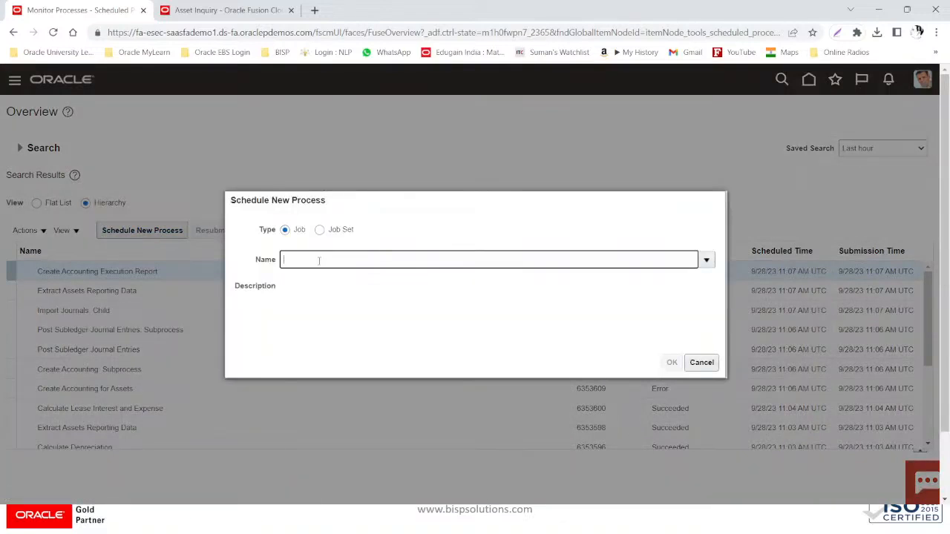
text(MASS COPY)
key(Tab)
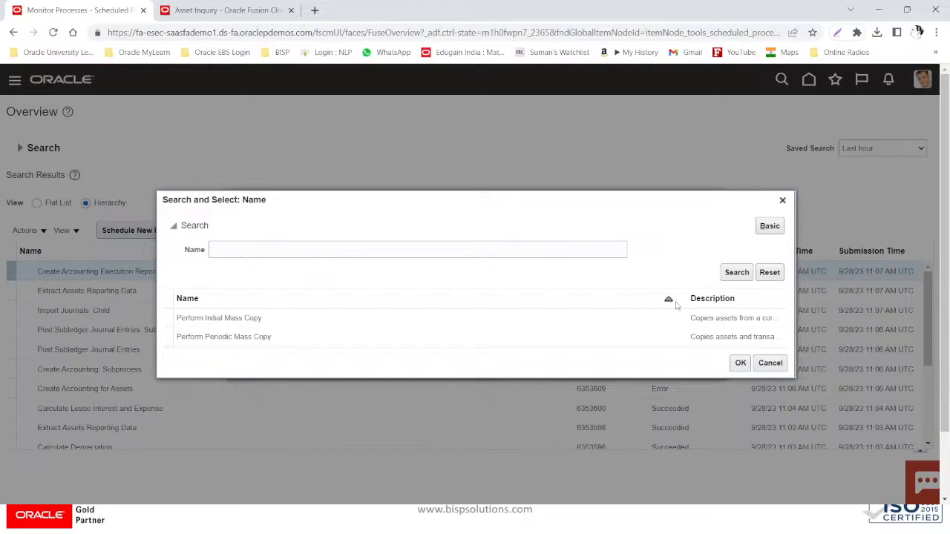
drag(687, 297, 352, 319)
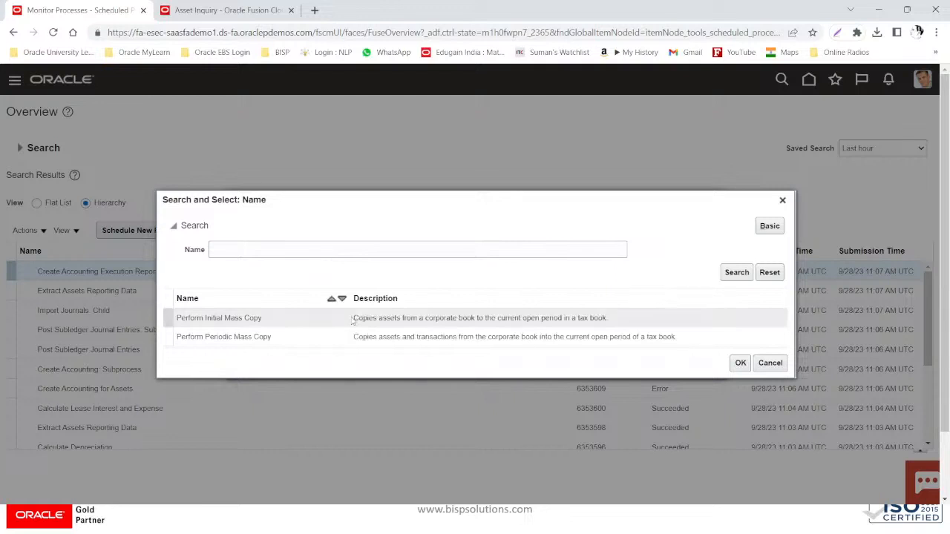
click(280, 322)
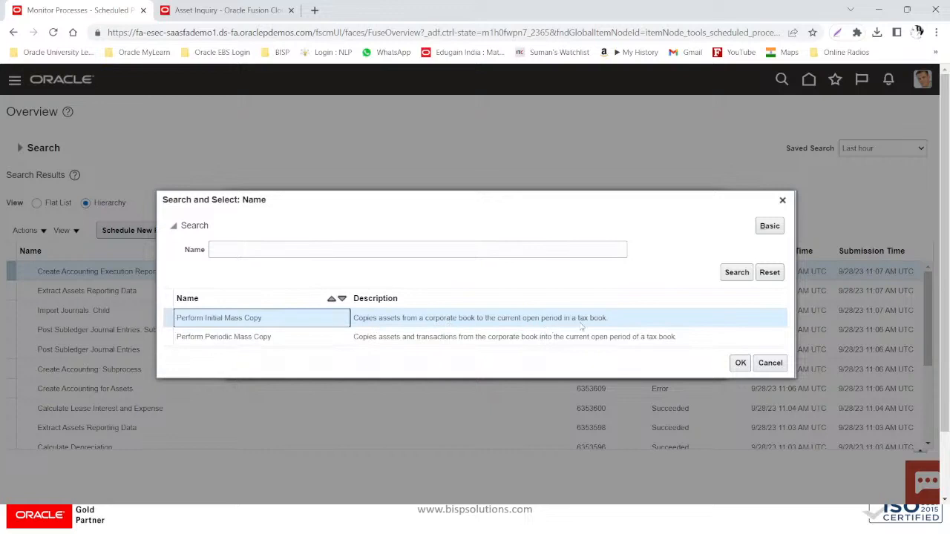
click(742, 365)
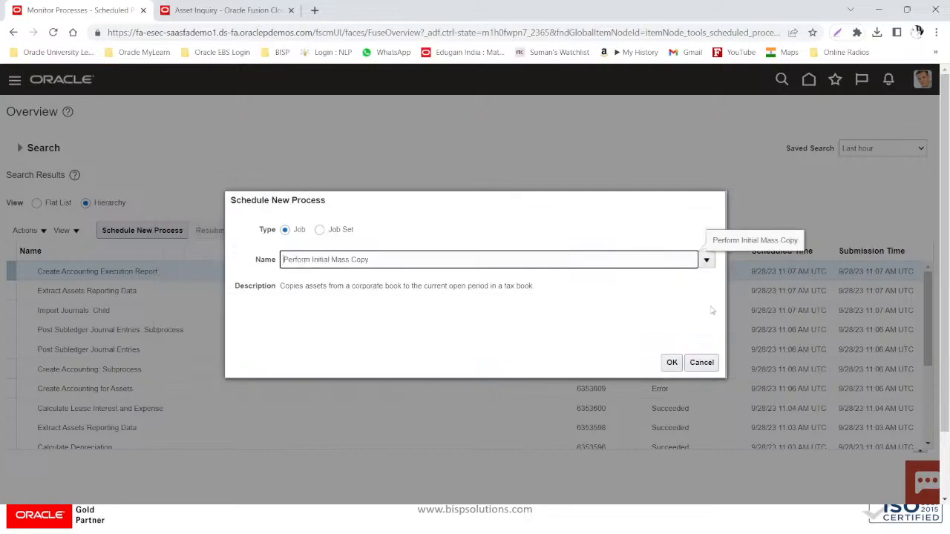
Confirm the Perform Initial Mass Copy process, set its Tax Book to US IAS and submit it, acknowledging the confirmation
click(671, 363)
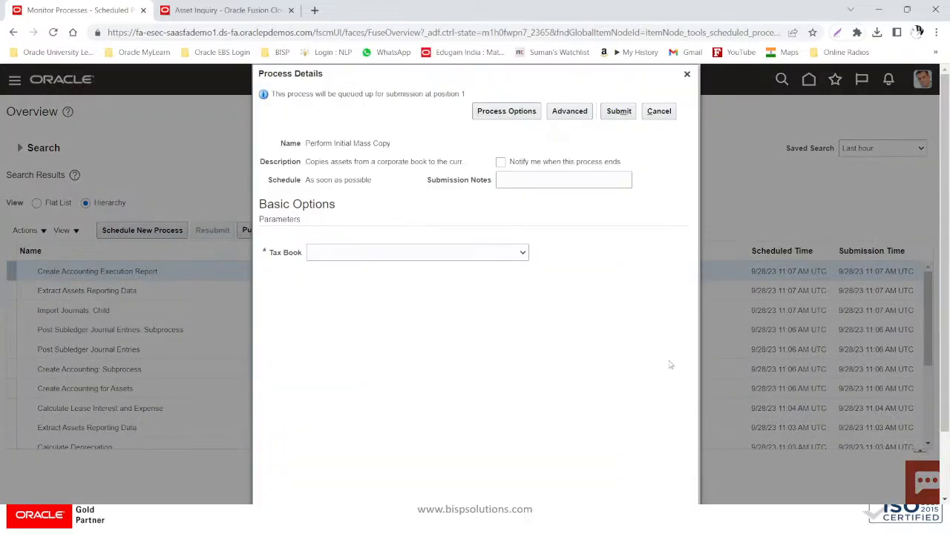
click(394, 254)
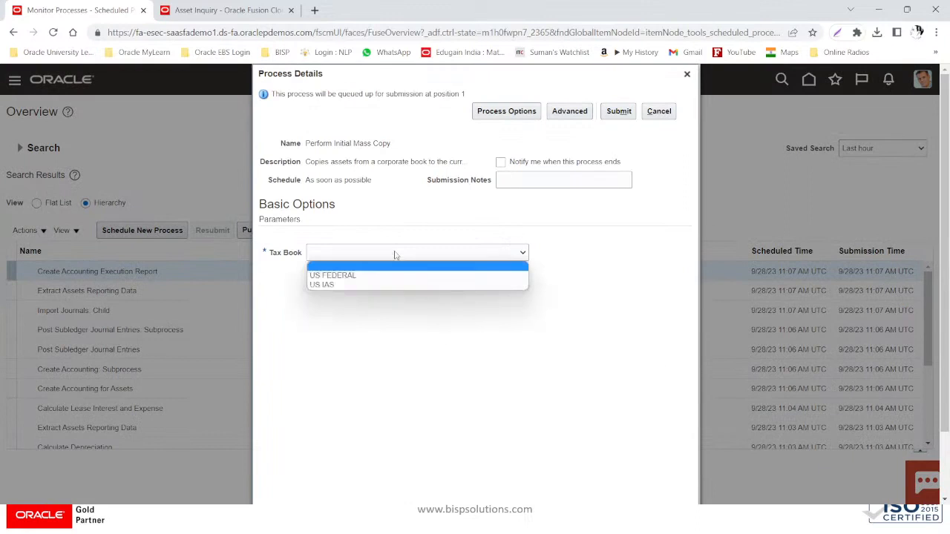
click(321, 286)
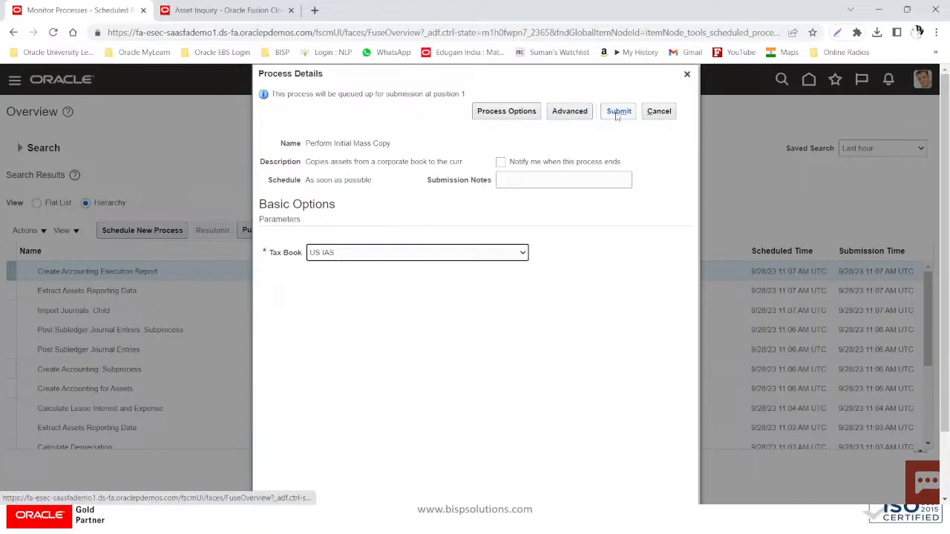
click(616, 113)
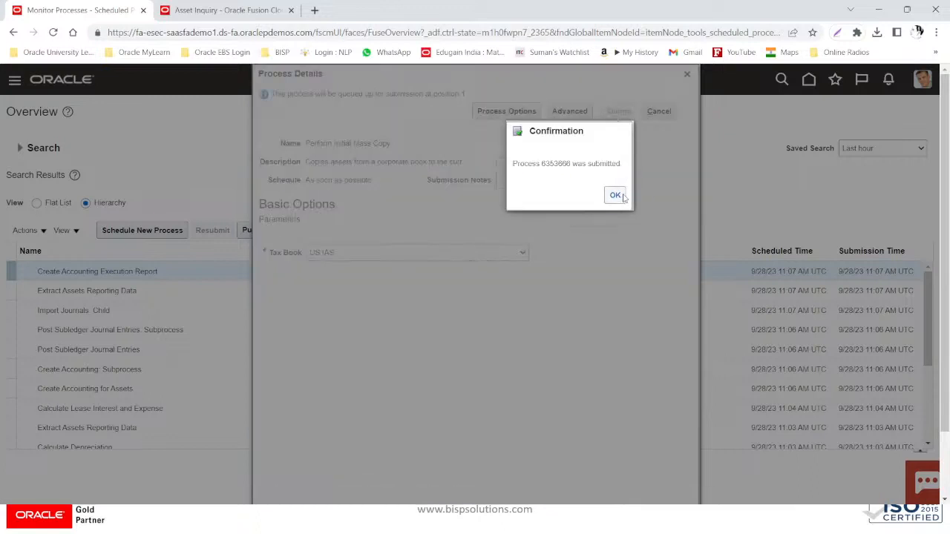
click(615, 195)
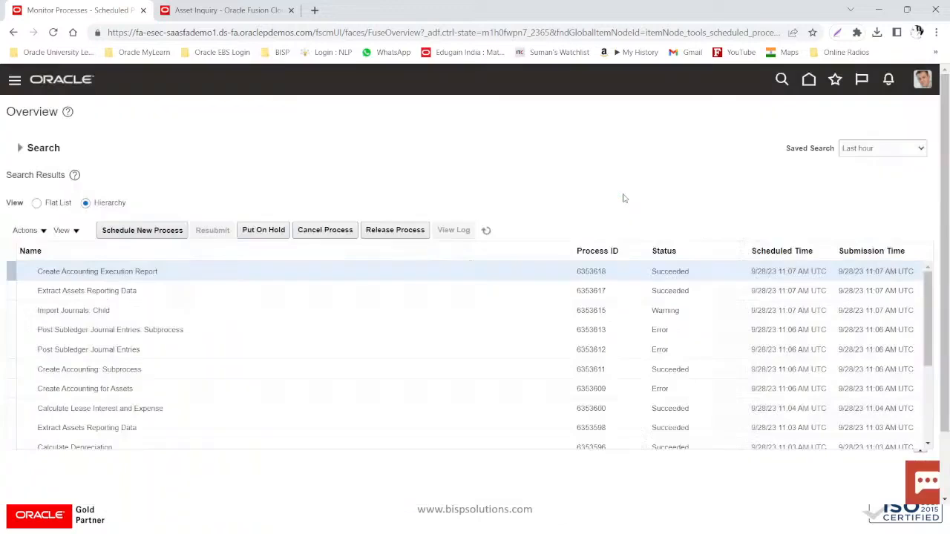
Refresh the list of scheduled processes and show the process details of the submitted Perform Initial Mass Copy run
click(486, 231)
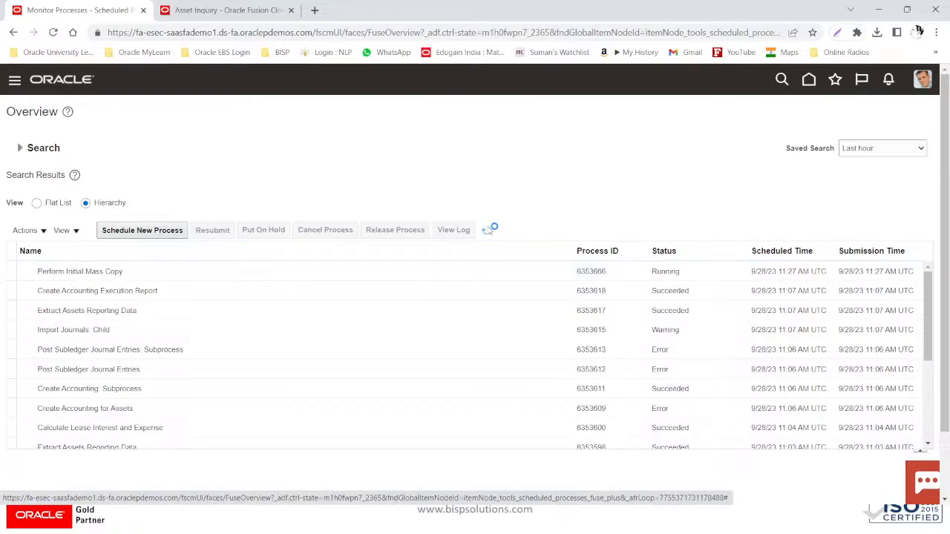
click(488, 232)
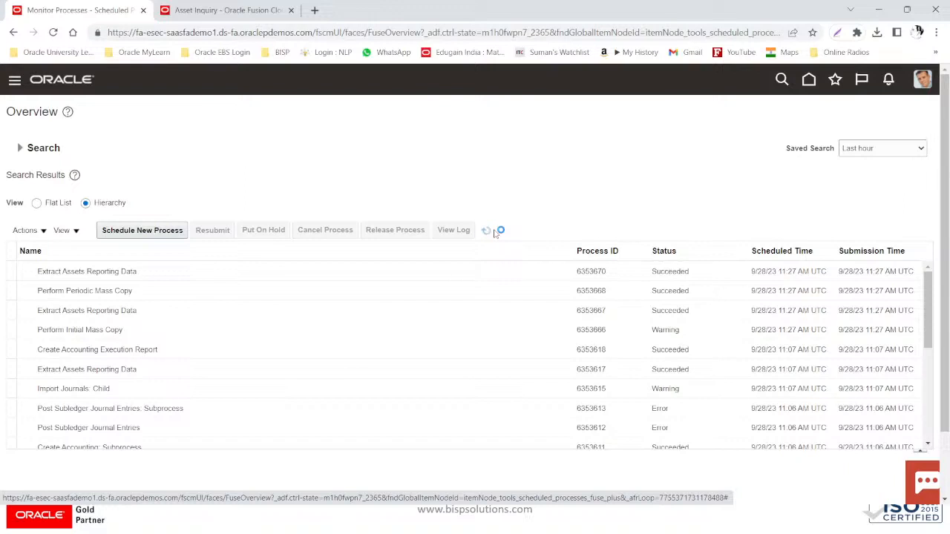
click(627, 331)
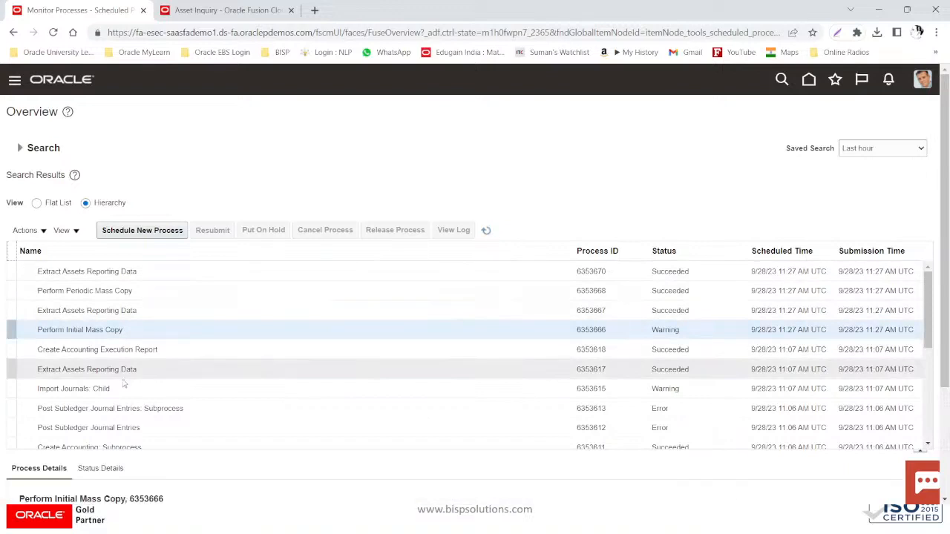
scroll(127, 385, down, 3)
scroll(184, 327, up, 3)
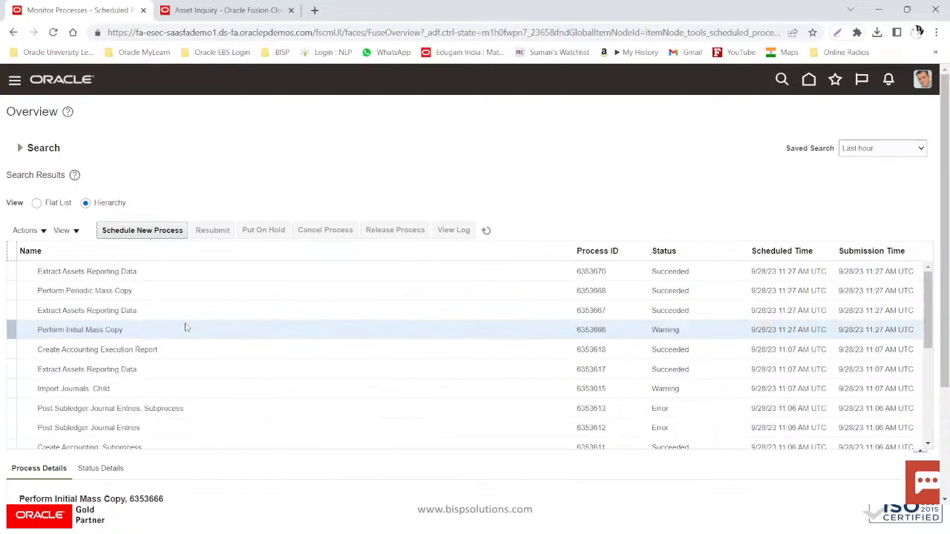
drag(945, 286, 944, 394)
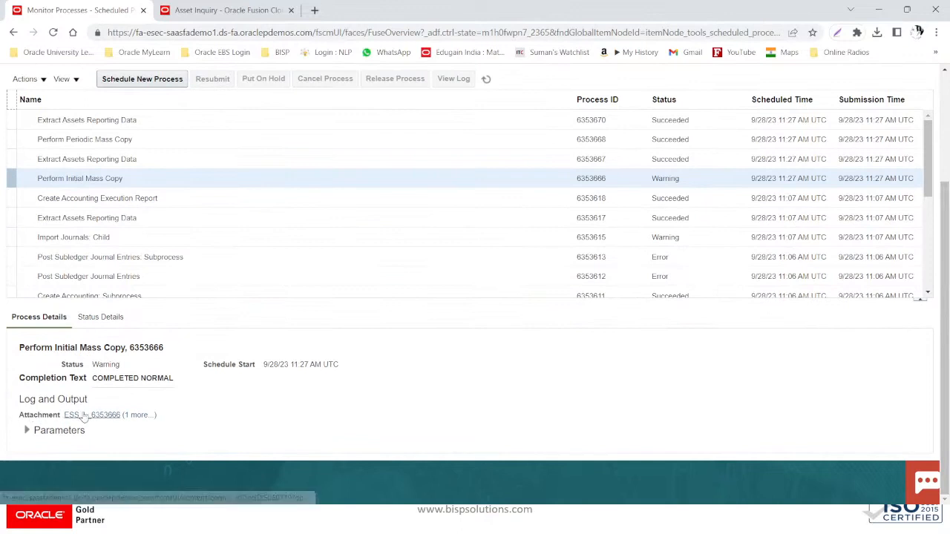
Download the output file 6353666.txt from the Perform Initial Mass Copy attachments and open it in a maximized Notepad window
click(145, 415)
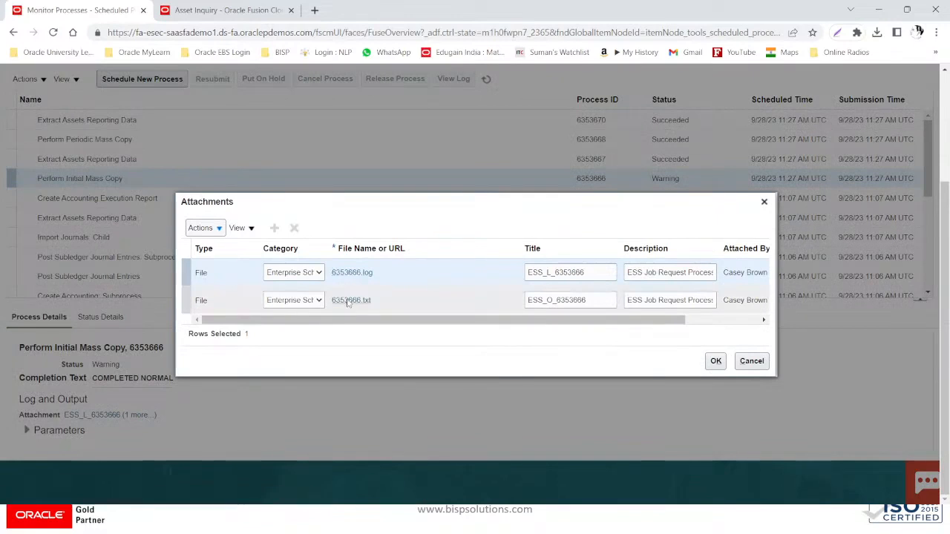
click(349, 301)
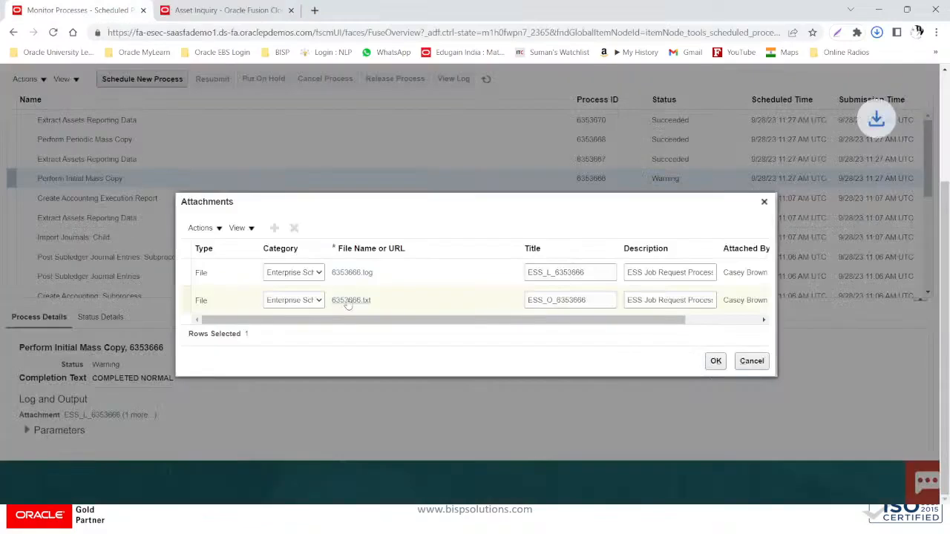
click(878, 34)
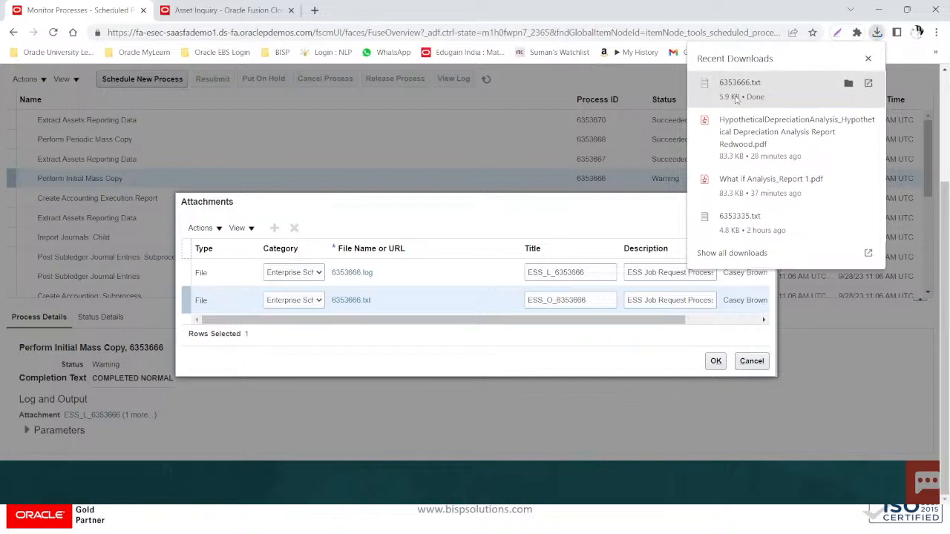
click(868, 83)
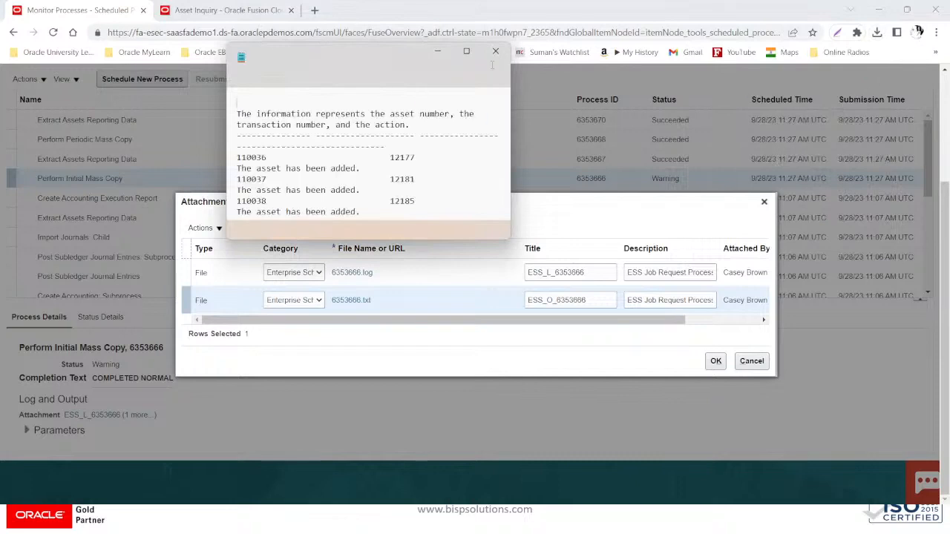
click(466, 51)
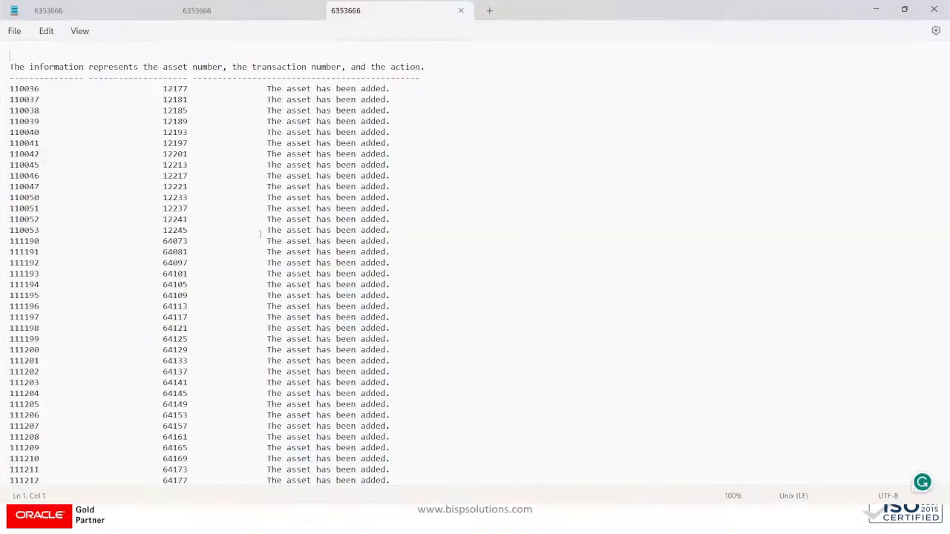
Examine the initial mass copy output for added assets, lease payment schedule warnings and the summary of processed, warning and failed records
scroll(263, 240, down, 9)
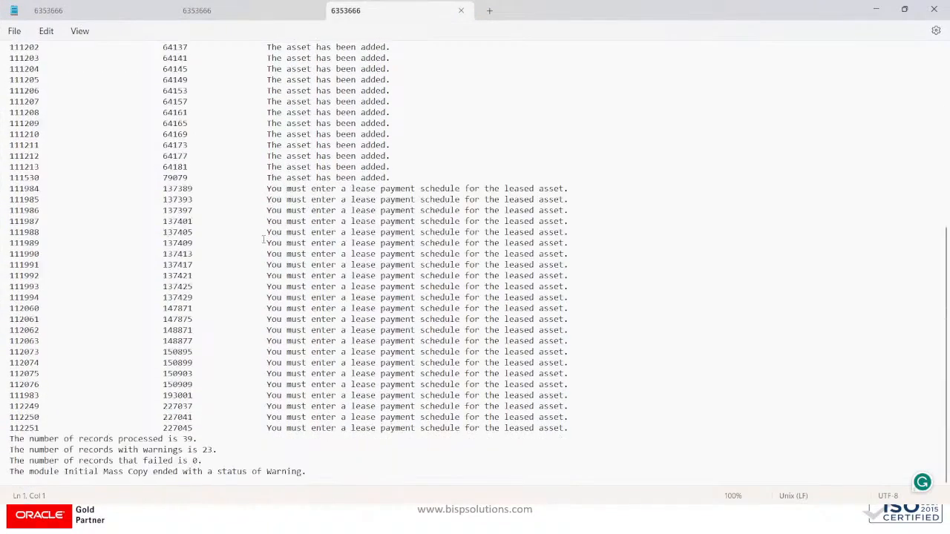
scroll(263, 239, up, 2)
scroll(263, 239, up, 9)
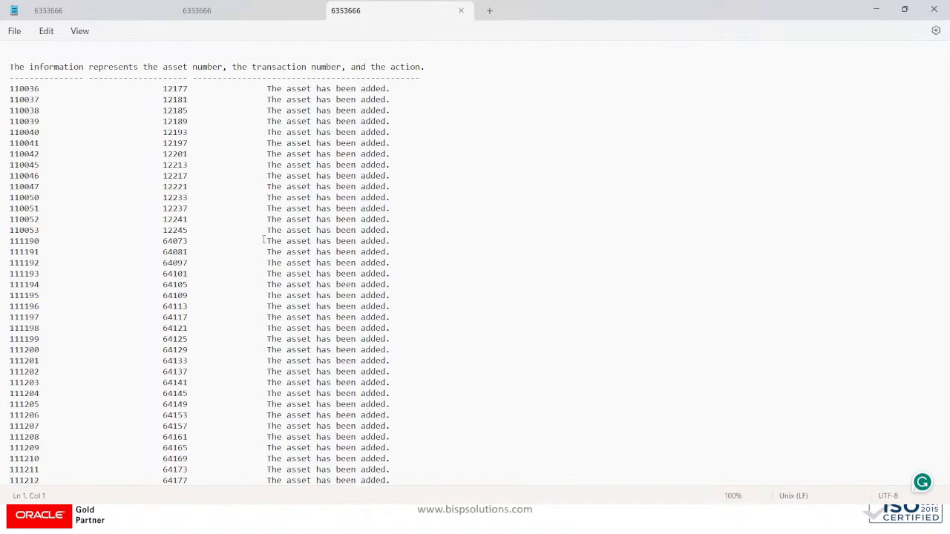
scroll(263, 239, down, 7)
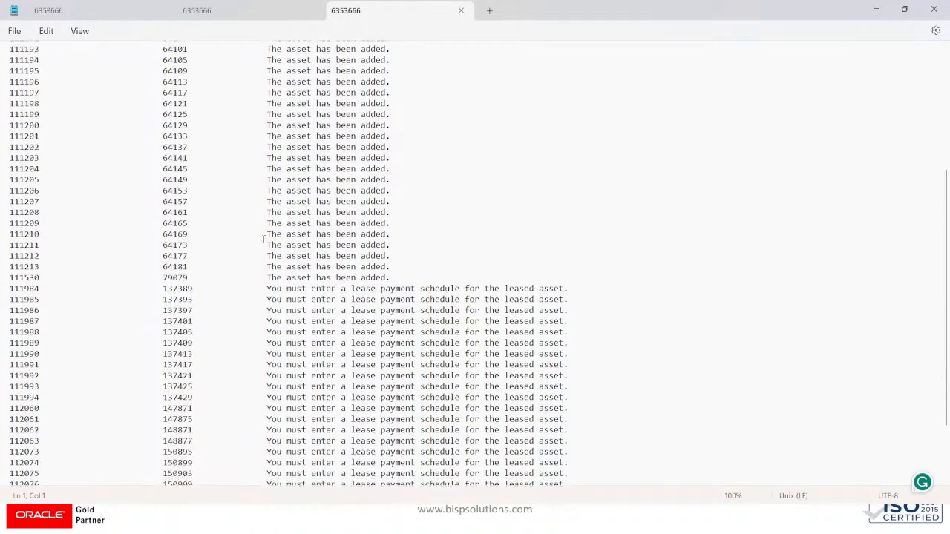
scroll(264, 239, down, 3)
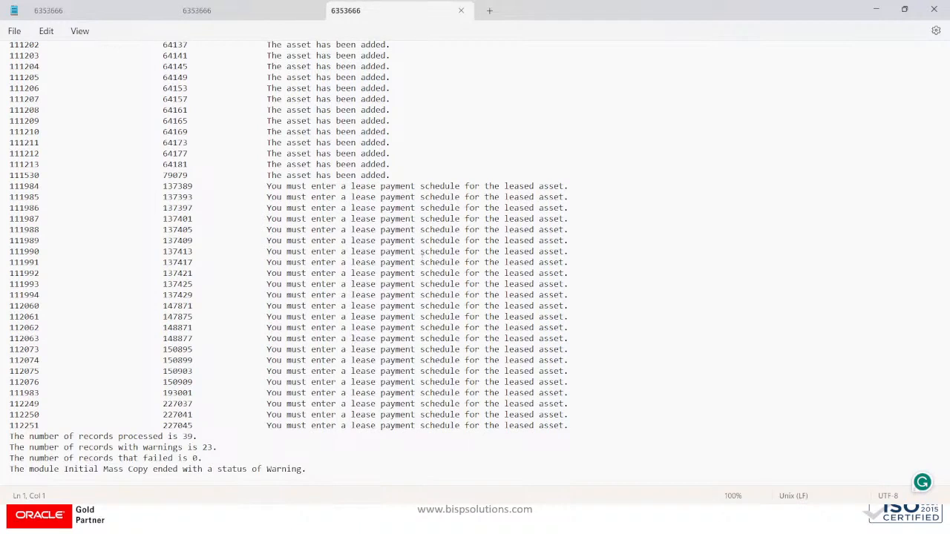
drag(564, 188, 2, 219)
key(ctrl+End)
click(193, 437)
double_click(205, 447)
click(204, 459)
scroll(253, 465, up, 10)
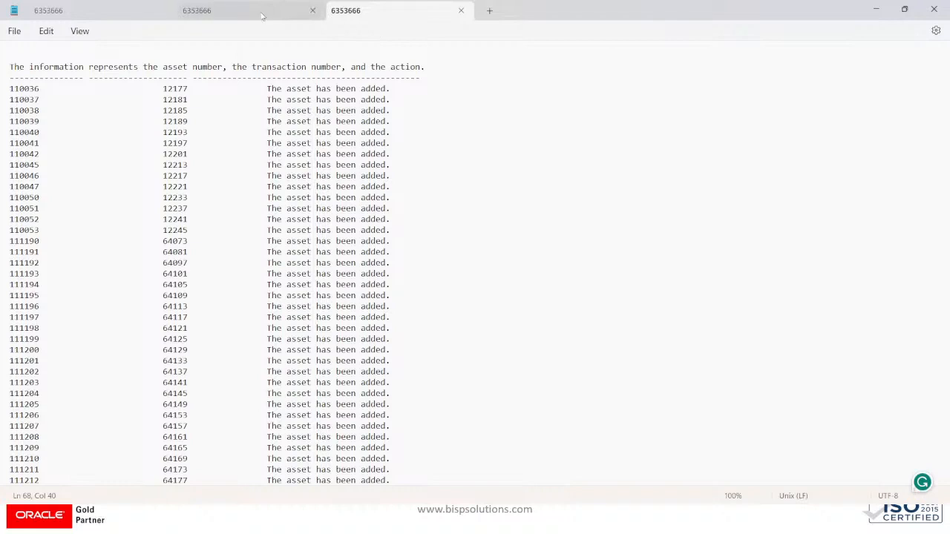
Close the duplicate 6353666 documents in Notepad, switch back to the browser and dismiss the process attachments
click(313, 12)
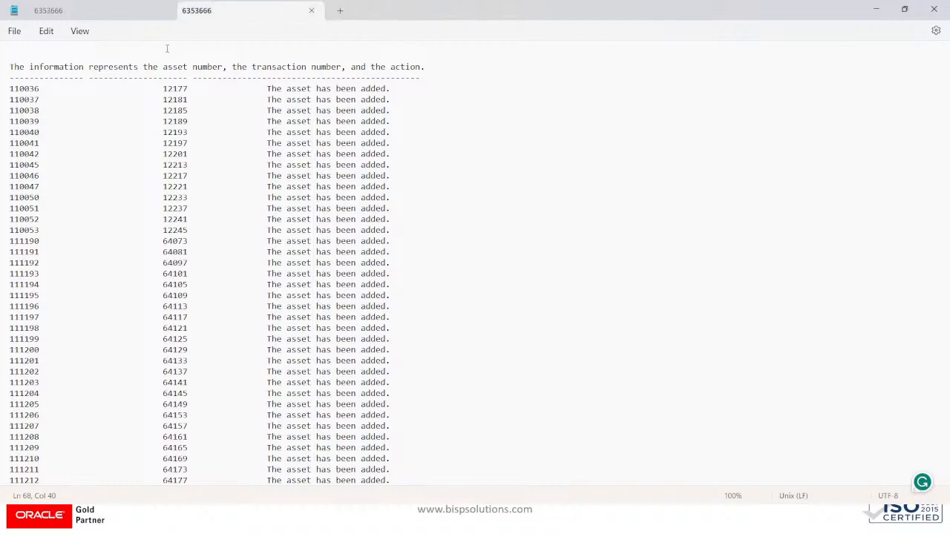
click(164, 11)
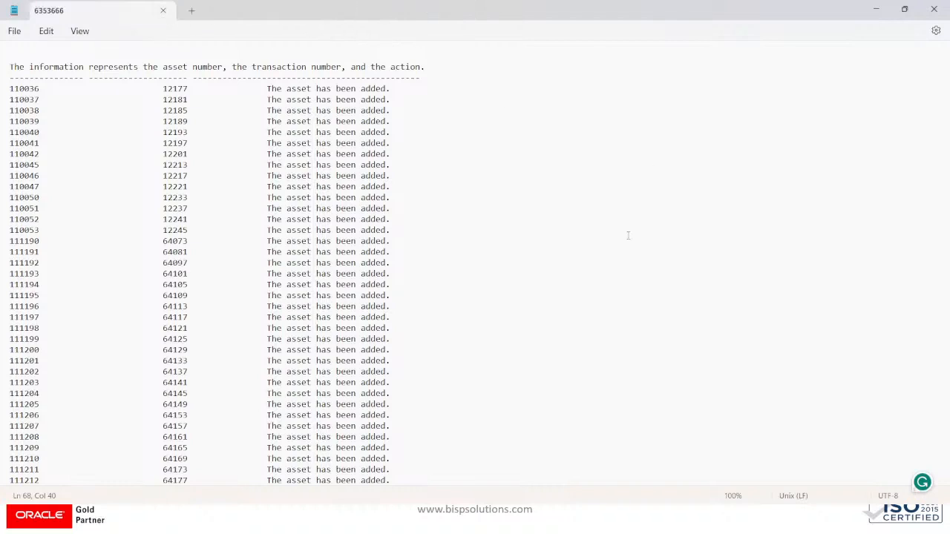
key(alt+Tab)
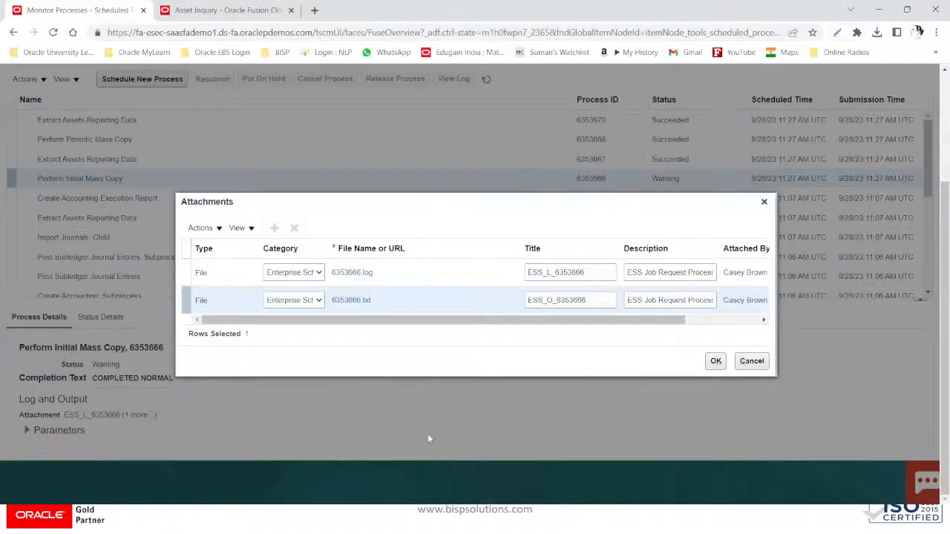
click(764, 202)
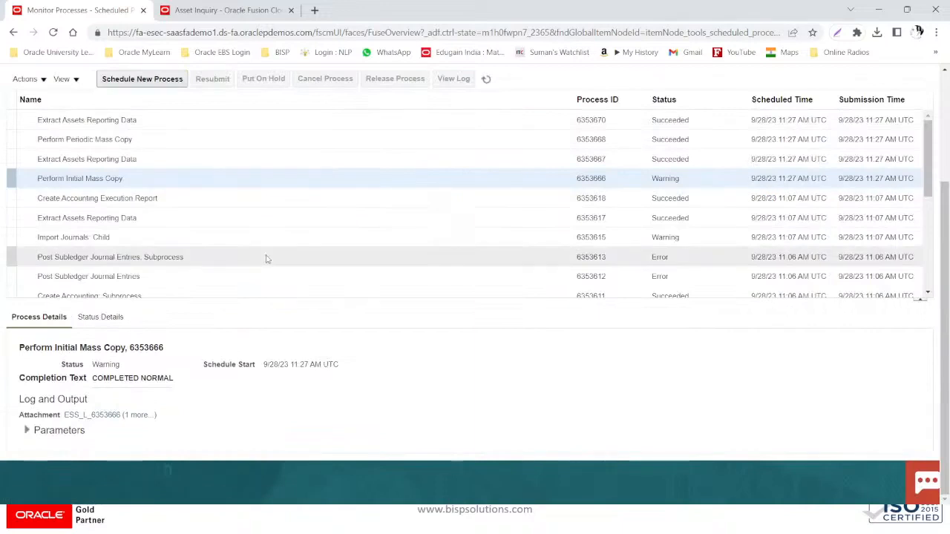
Select the Perform Periodic Mass Copy process in the list and open its full set of attachments
scroll(245, 259, up, 2)
click(179, 285)
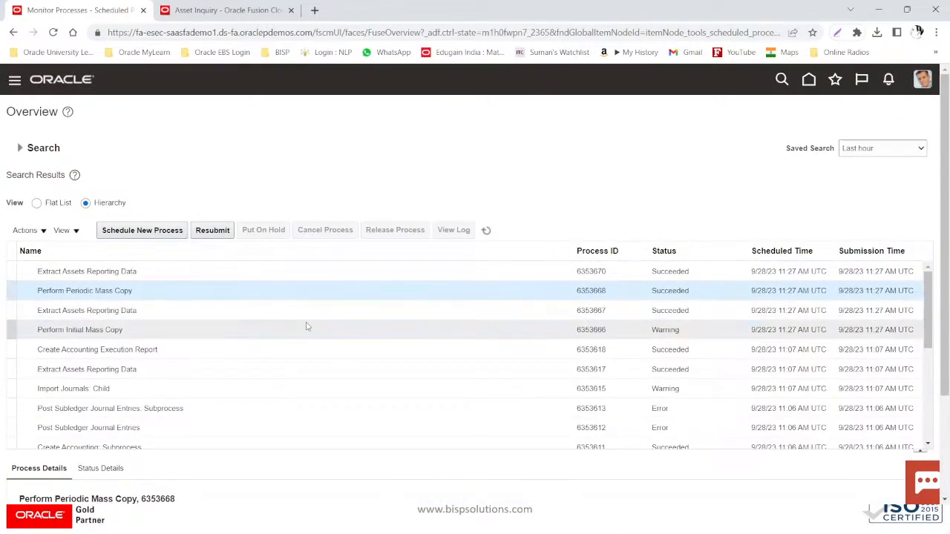
scroll(308, 326, down, 3)
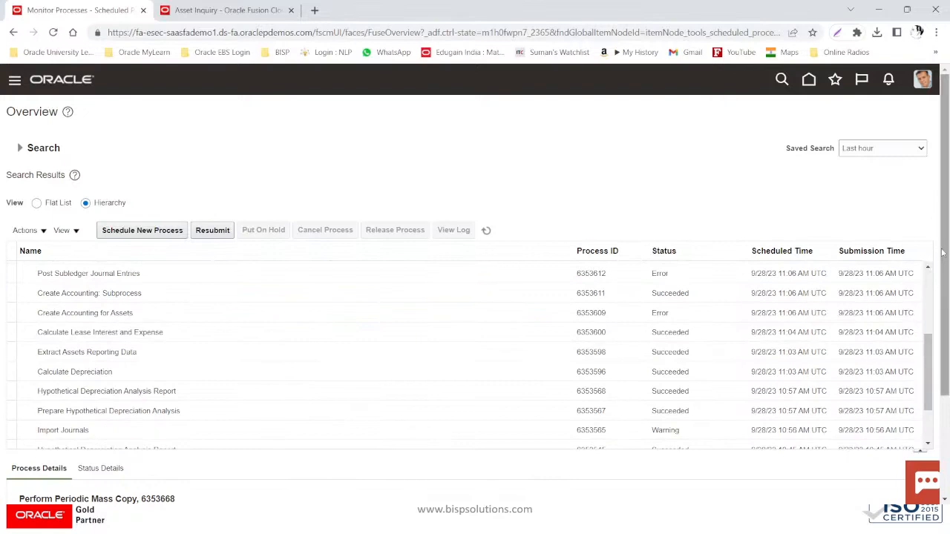
scroll(939, 255, down, 2)
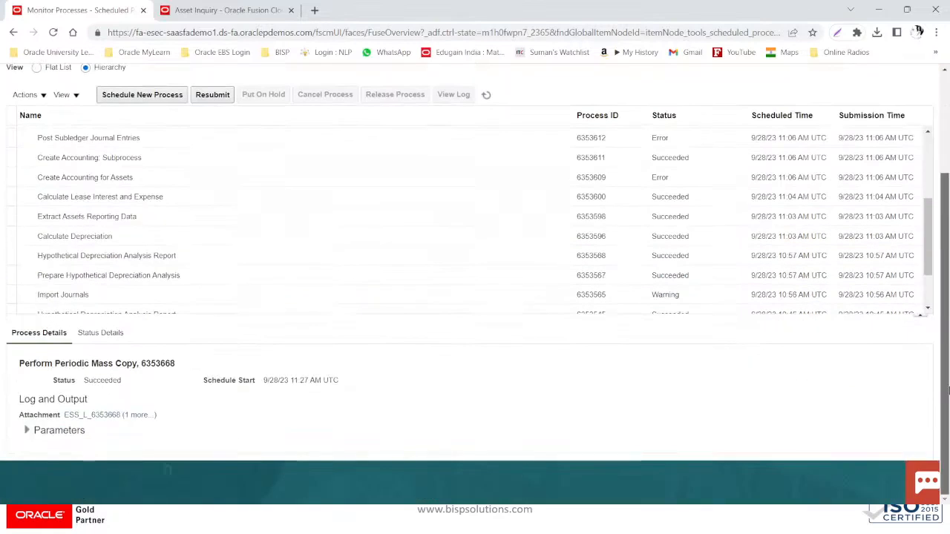
click(140, 414)
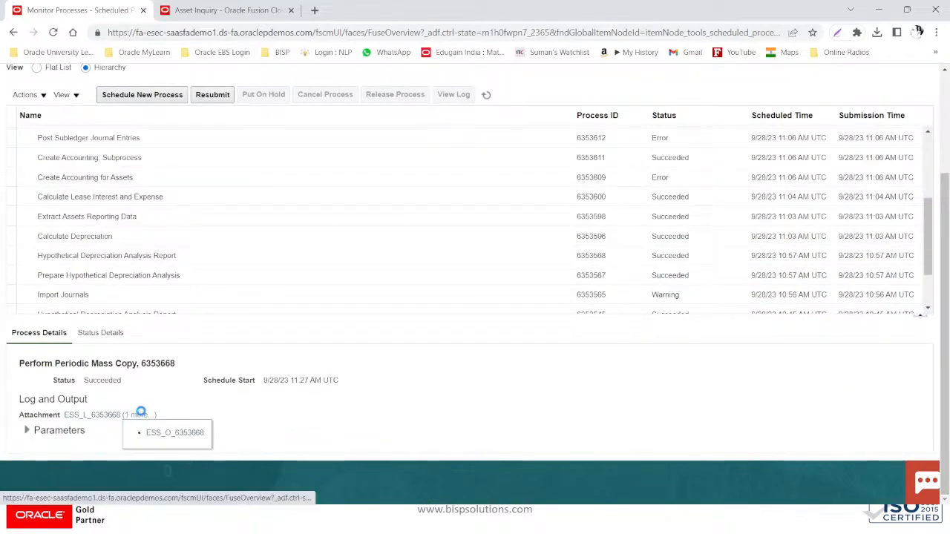
click(176, 435)
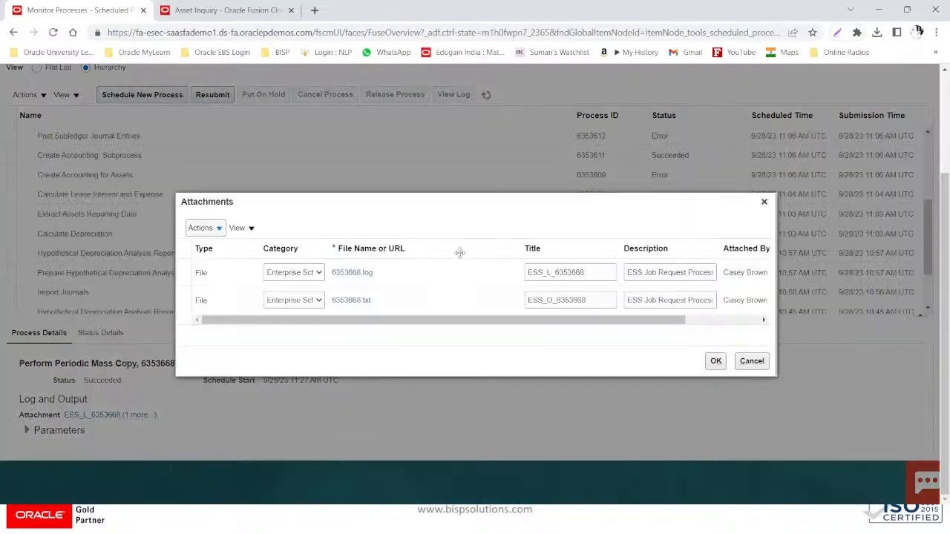
Download the periodic mass copy output file 6353668.txt and open it in Notepad
click(347, 300)
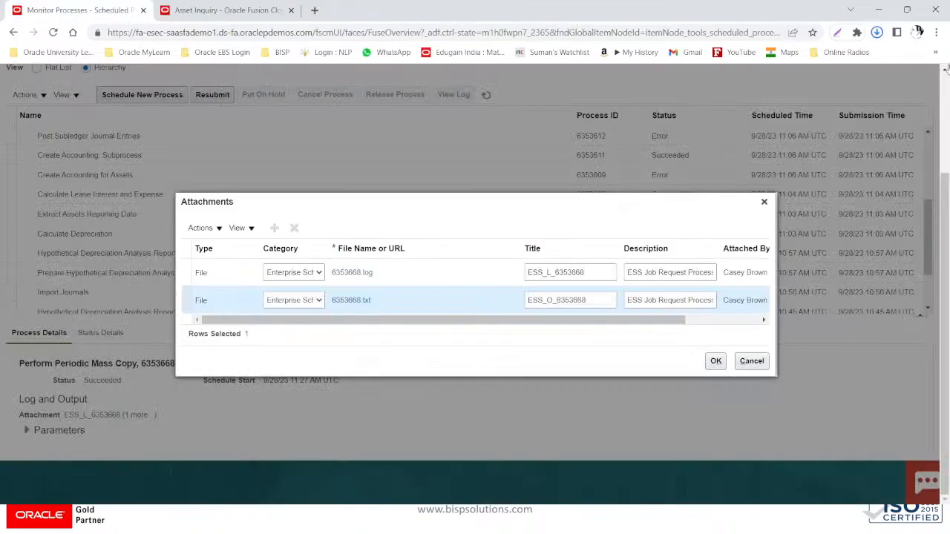
click(877, 34)
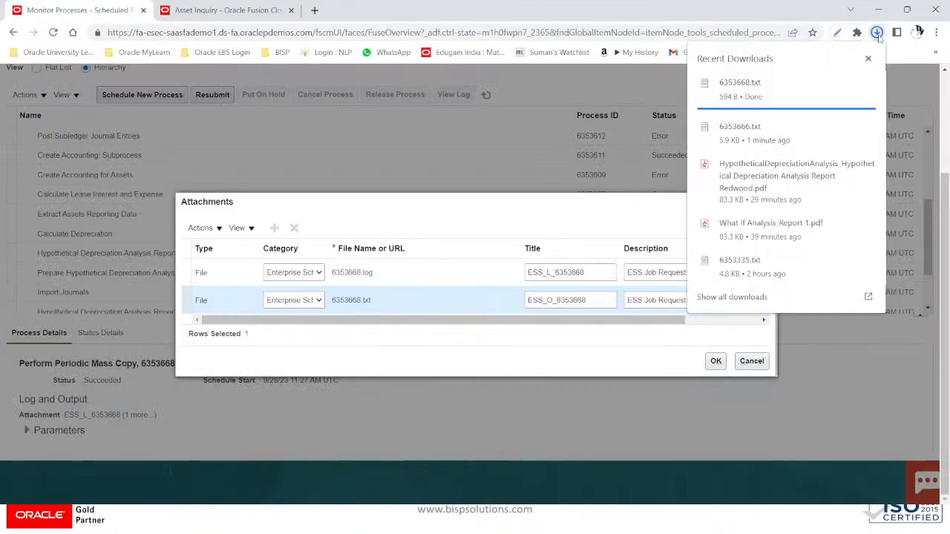
click(776, 95)
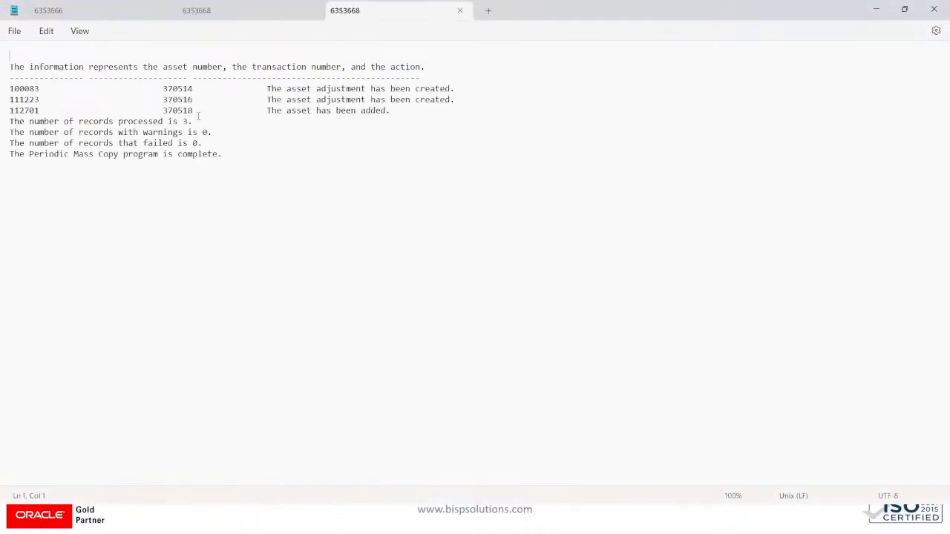
Review the adjusted asset numbers in the periodic mass copy output, highlight added asset 112701, and switch back to the browser
drag(48, 99, 1, 90)
click(55, 100)
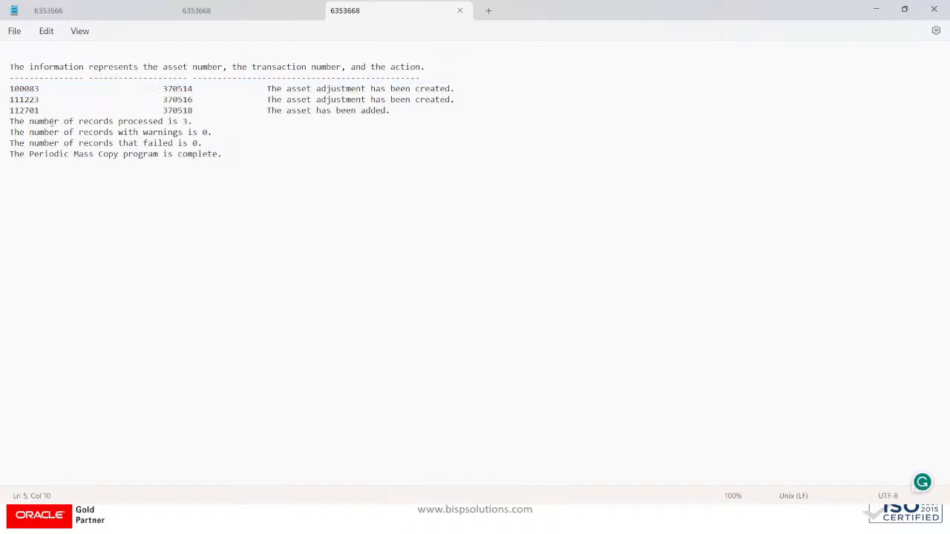
drag(50, 112, 2, 110)
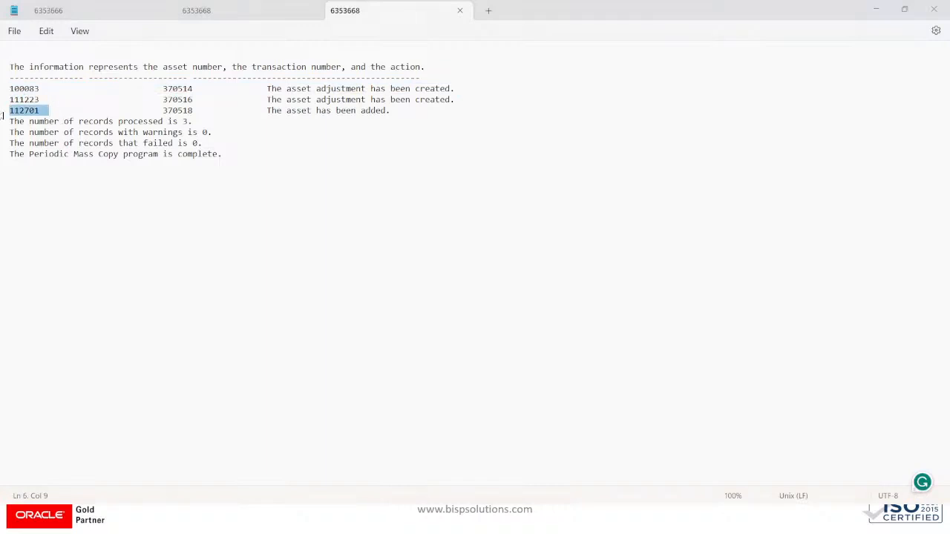
key(alt+Tab)
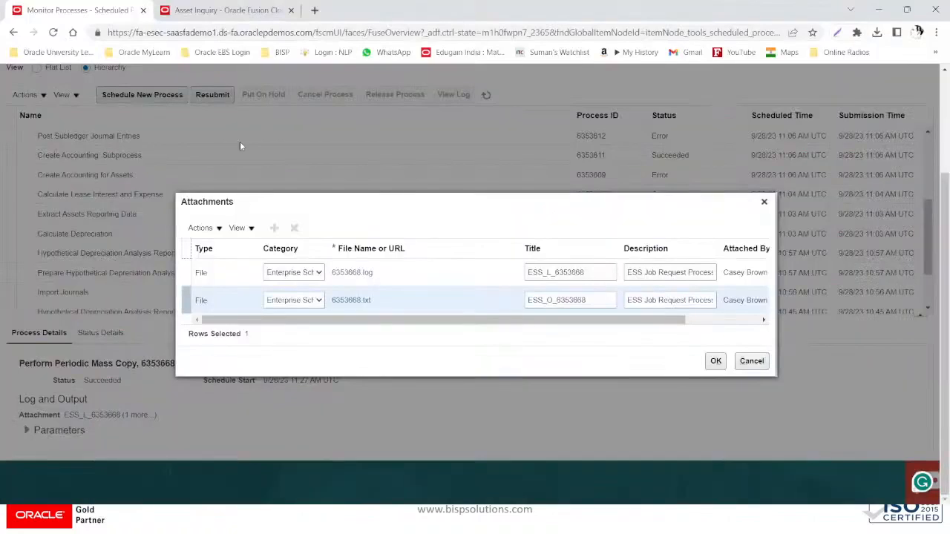
Dismiss the process attachments, look through the navigation links, switch to the Asset Inquiry page and reload it
click(764, 202)
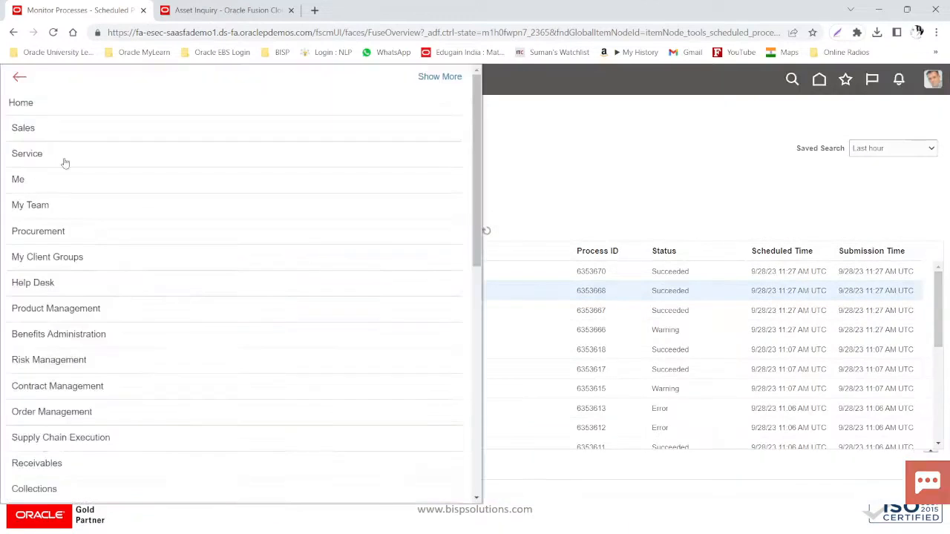
scroll(189, 319, down, 3)
scroll(190, 319, down, 3)
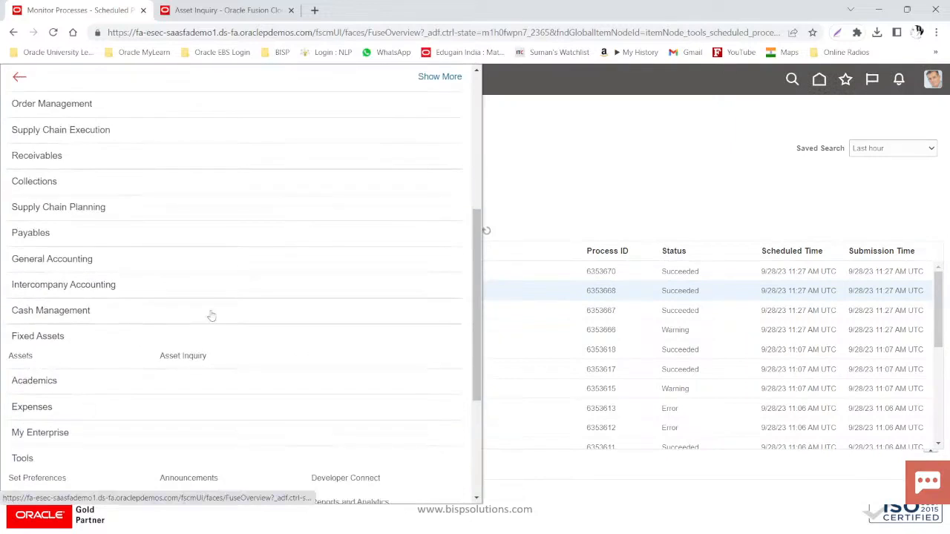
click(233, 11)
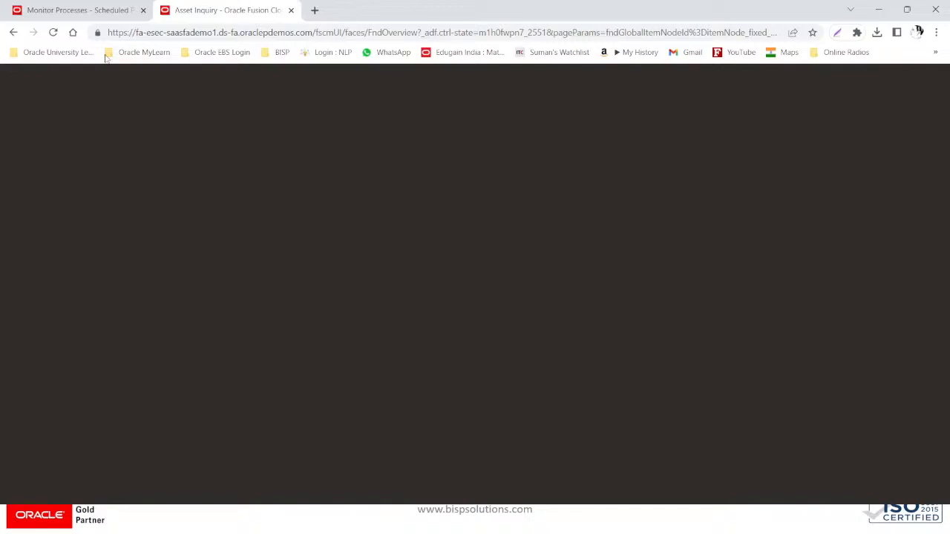
click(55, 33)
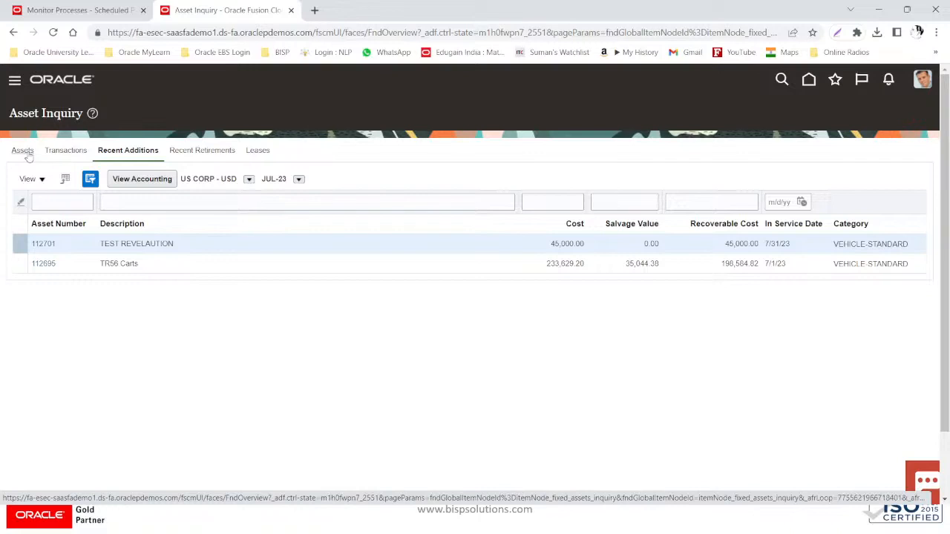
Open the asset search in Asset Inquiry and set the book to US IAS
click(23, 151)
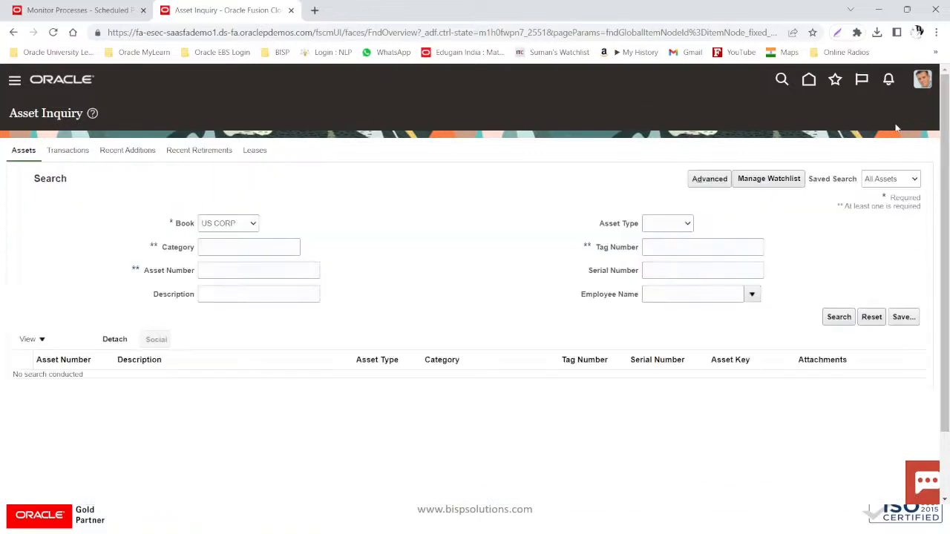
click(242, 229)
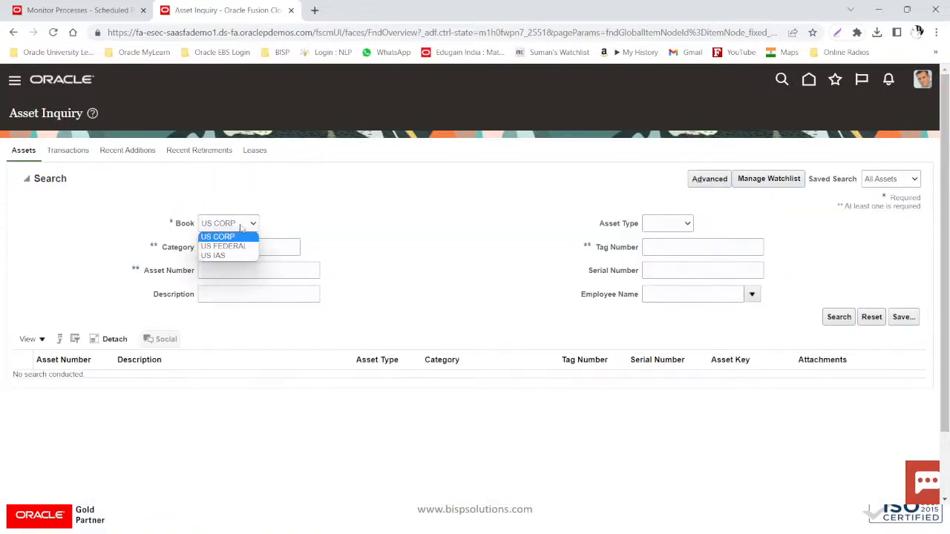
click(254, 256)
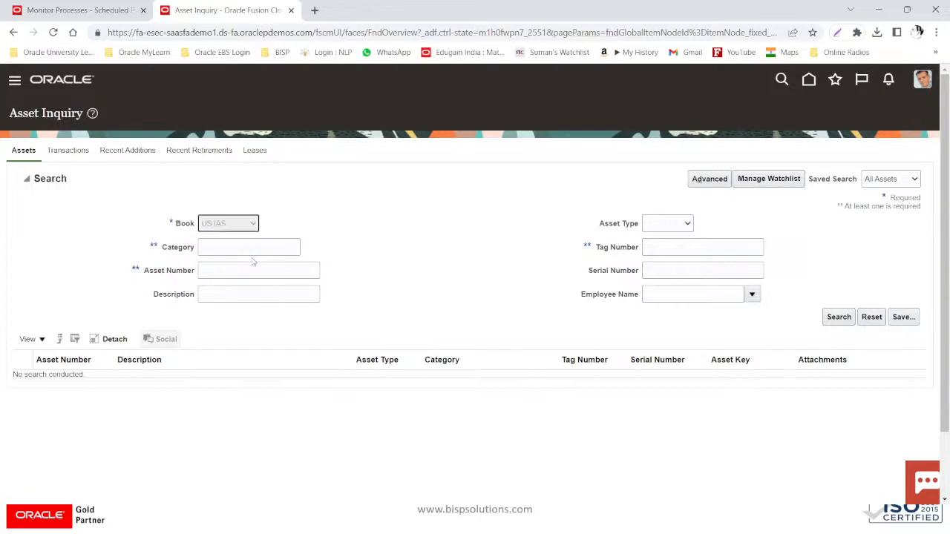
click(228, 274)
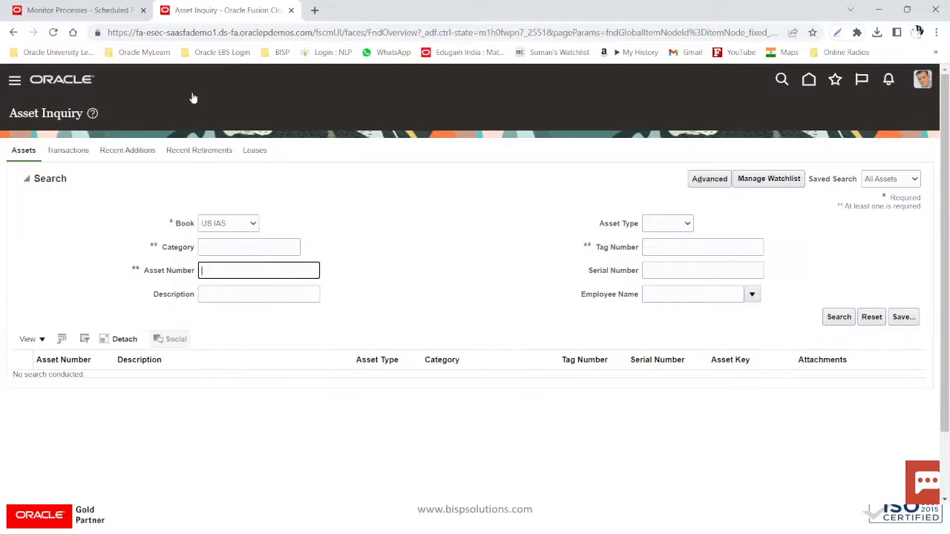
Copy asset number 112701 from the periodic mass copy output in Notepad and return to the browser
key(alt+Tab)
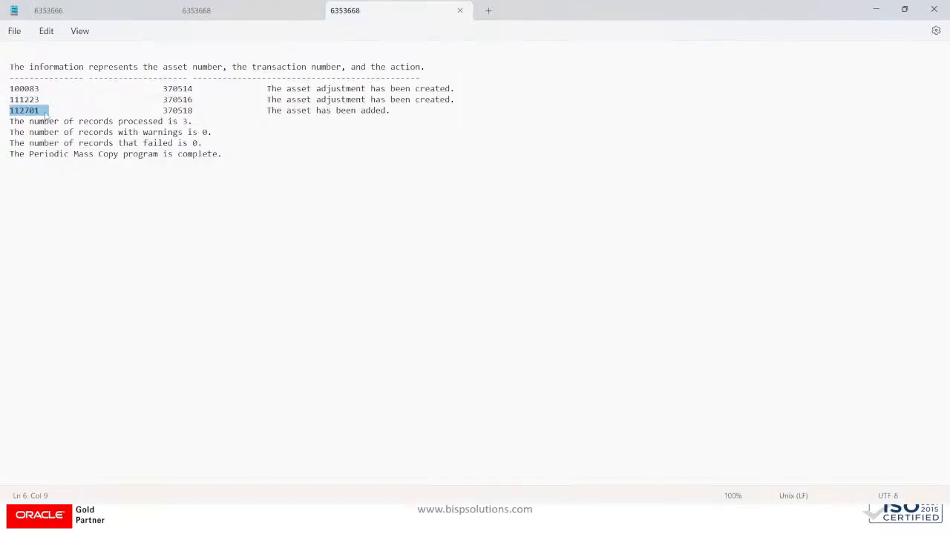
click(44, 112)
drag(38, 112, 5, 114)
key(ctrl+c)
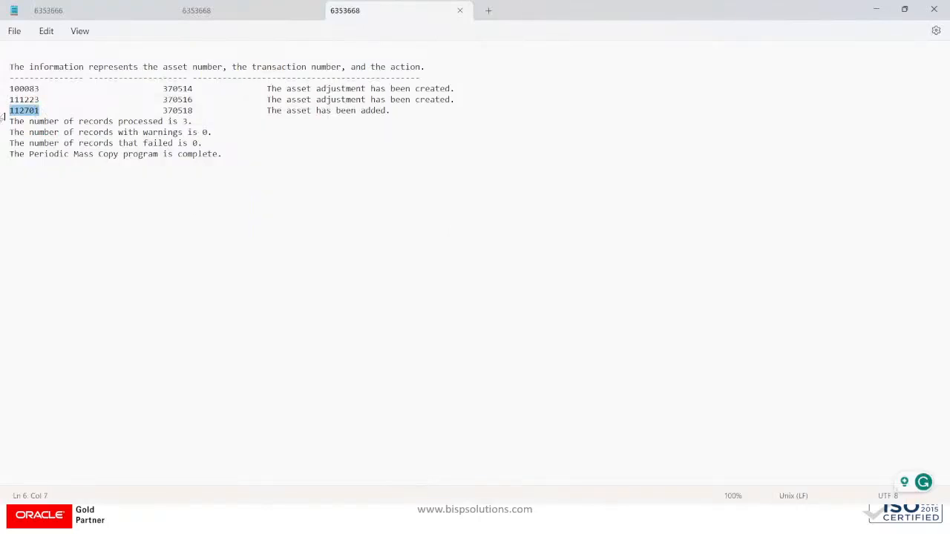
key(alt+Tab)
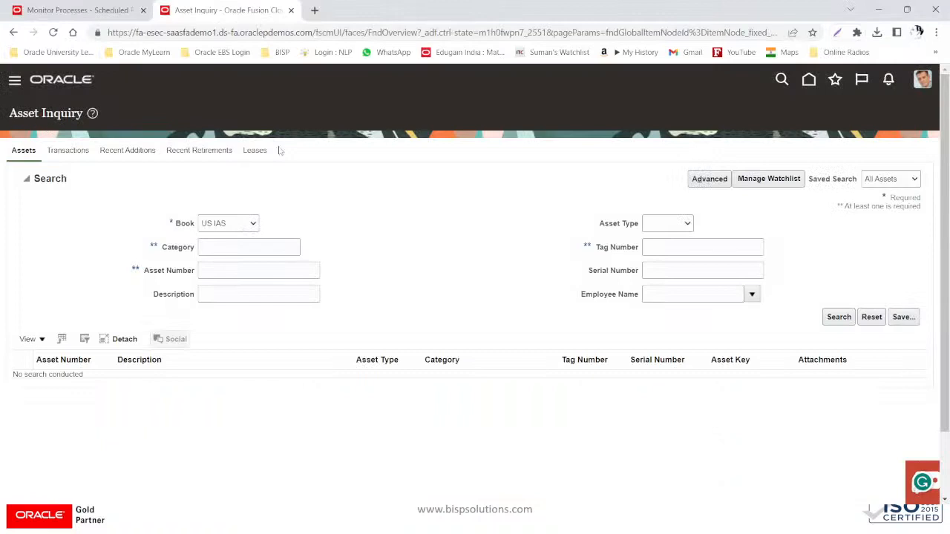
Search the US IAS book for asset number 112701
click(239, 225)
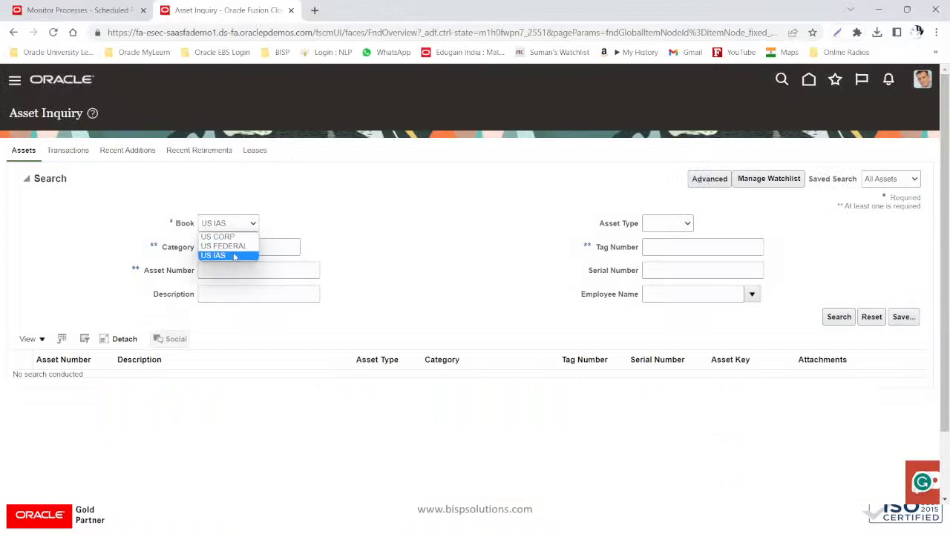
click(235, 256)
click(225, 270)
key(ctrl+v)
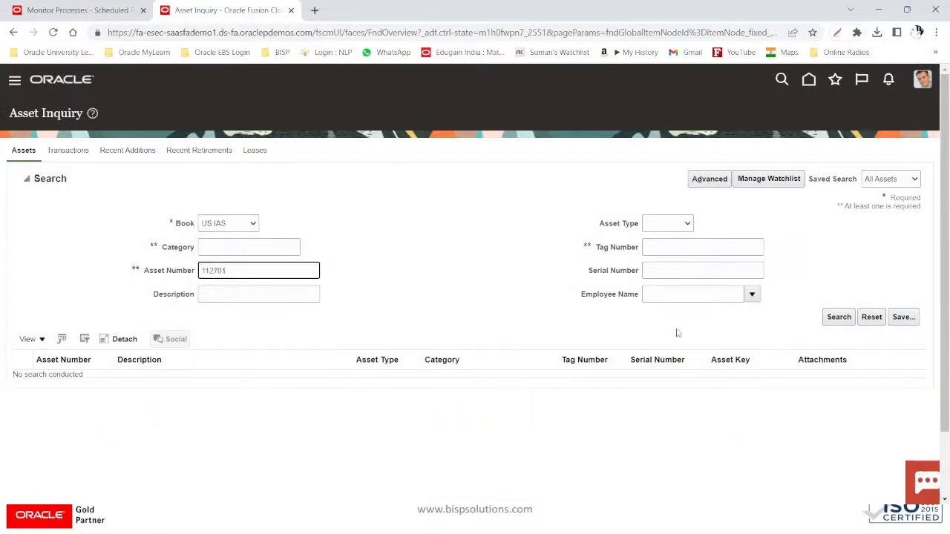
click(832, 319)
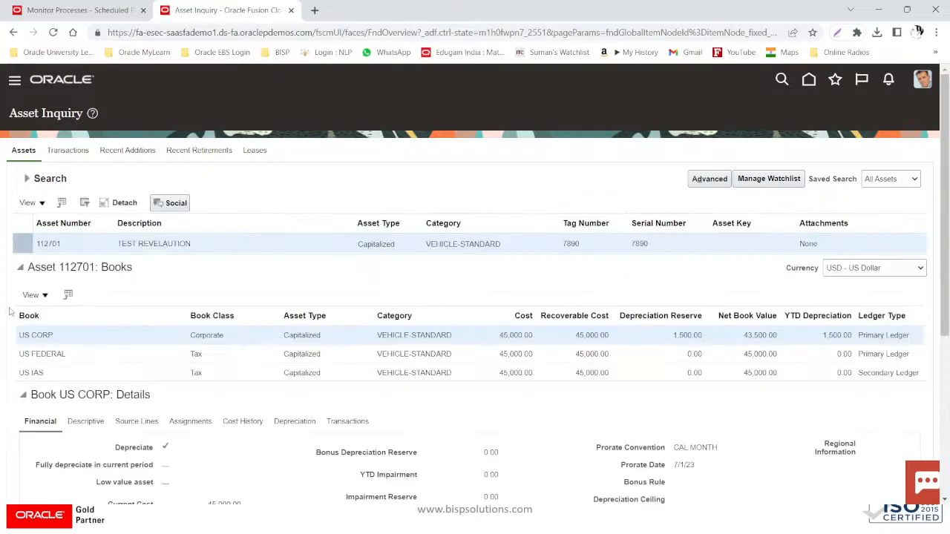
Examine the asset's financial details in the US IAS book and highlight its prorate convention
scroll(82, 290, down, 1)
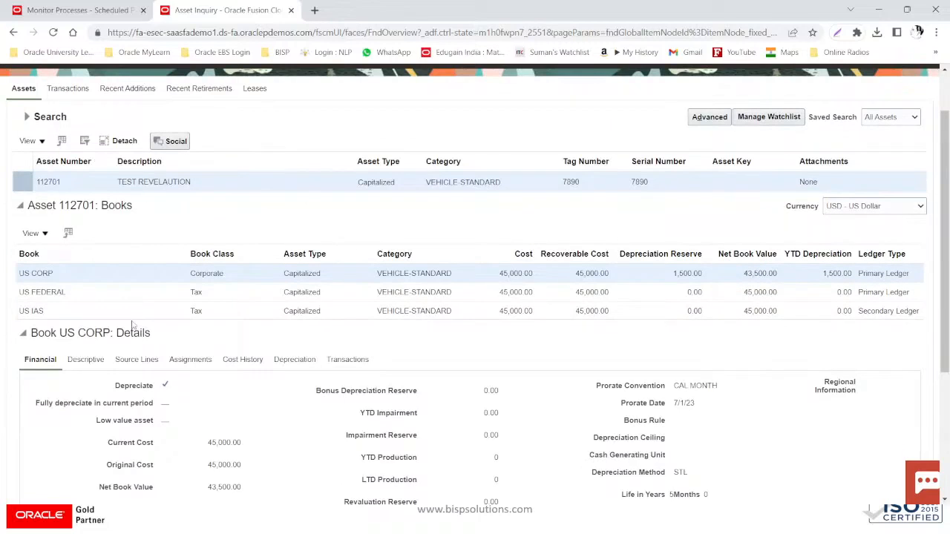
click(95, 308)
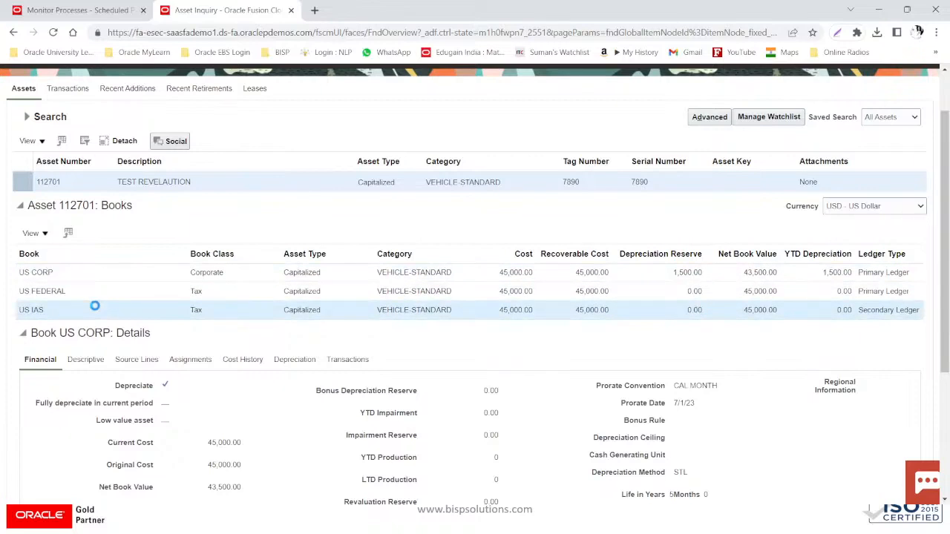
scroll(356, 413, down, 2)
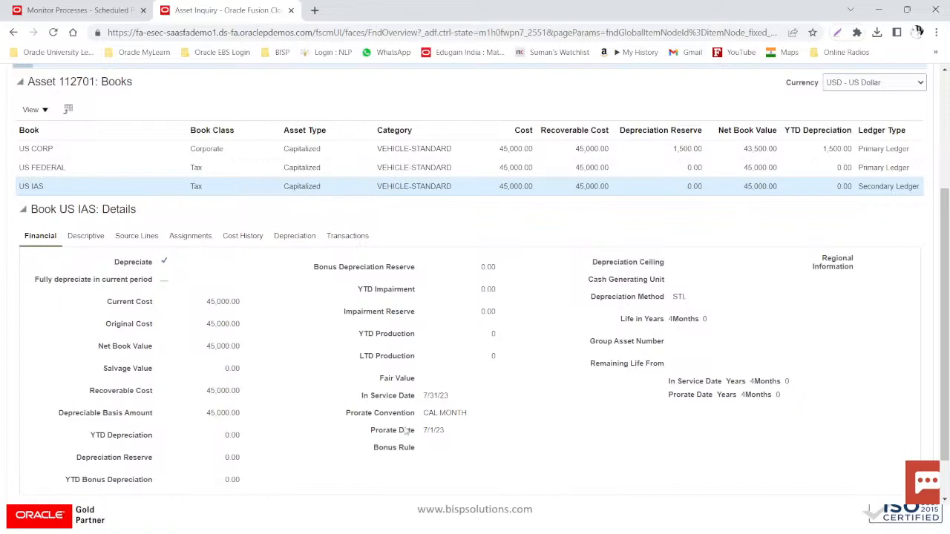
drag(423, 413, 468, 414)
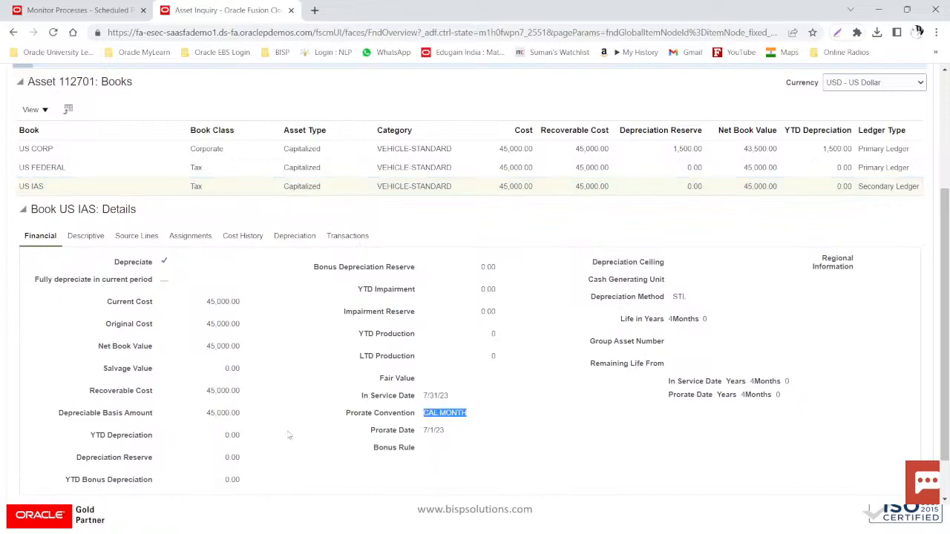
Examine the asset's US CORP book details, highlighting the life in years and the depreciation method
click(70, 147)
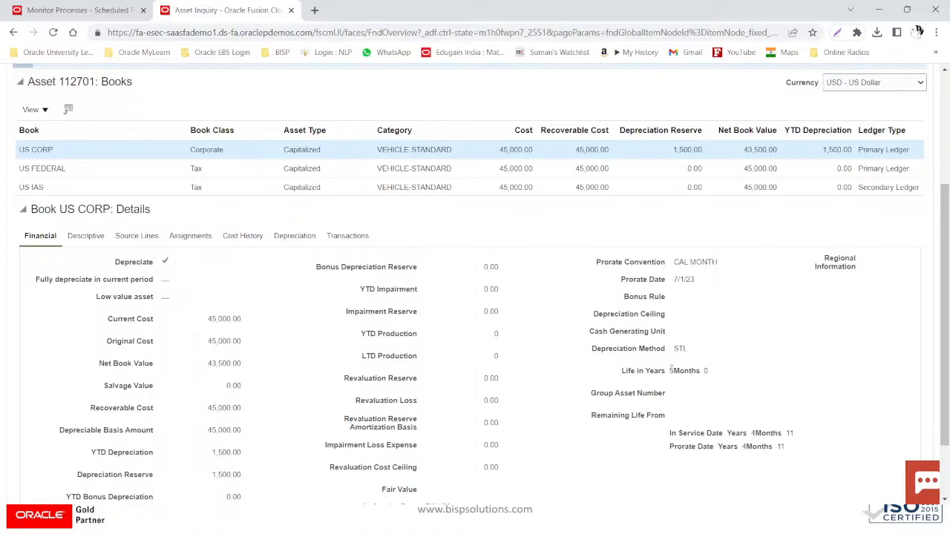
drag(670, 369, 691, 372)
click(677, 387)
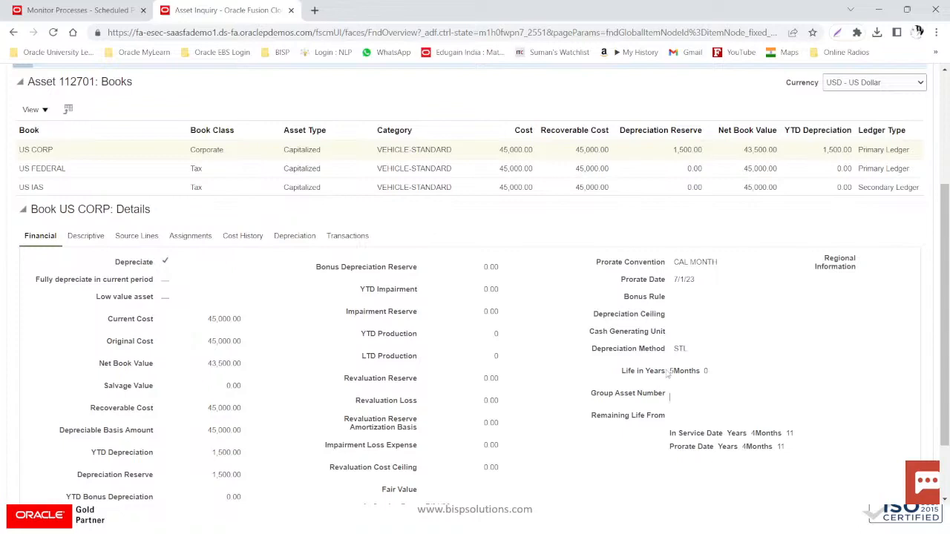
drag(668, 370, 711, 374)
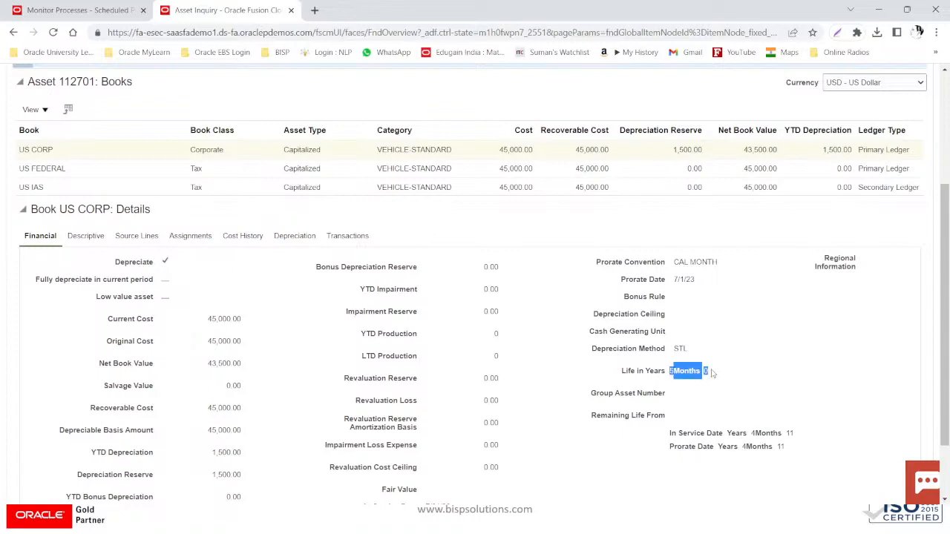
click(645, 374)
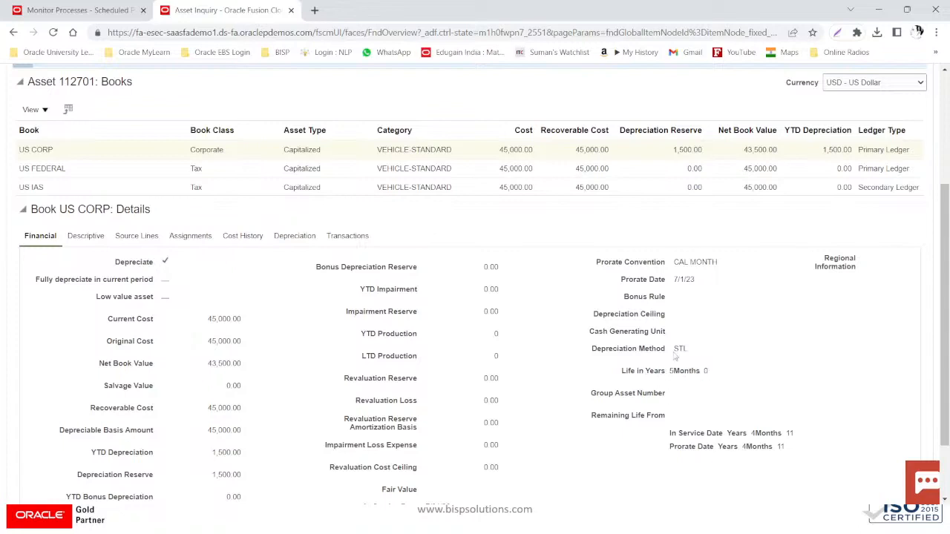
drag(671, 349, 718, 349)
click(670, 371)
Show the asset's US IAS book details again to compare its depreciation method and life
click(144, 190)
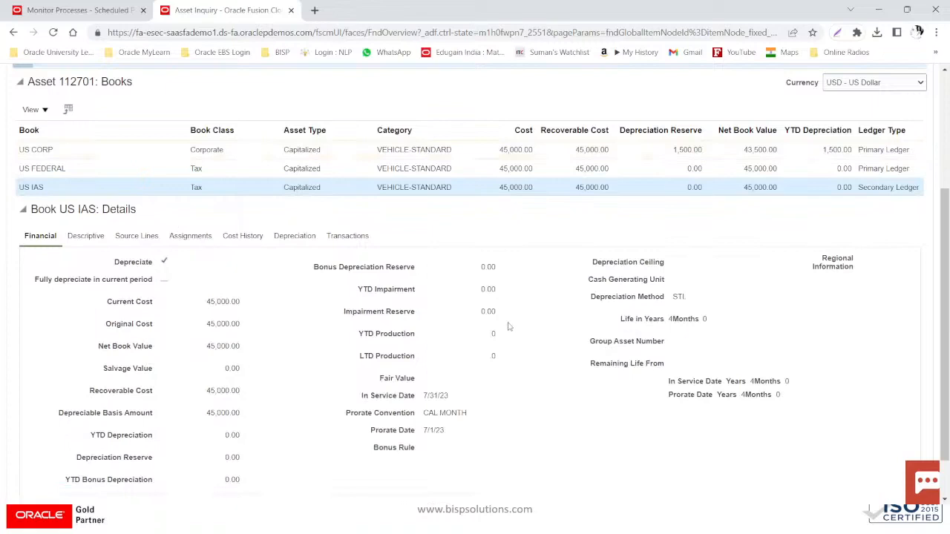
scroll(509, 326, up, 3)
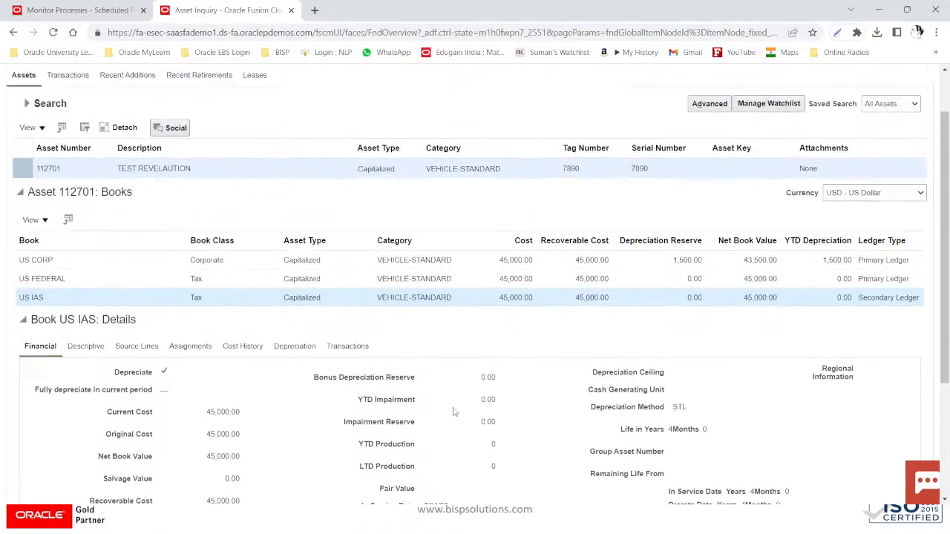
scroll(454, 412, up, 2)
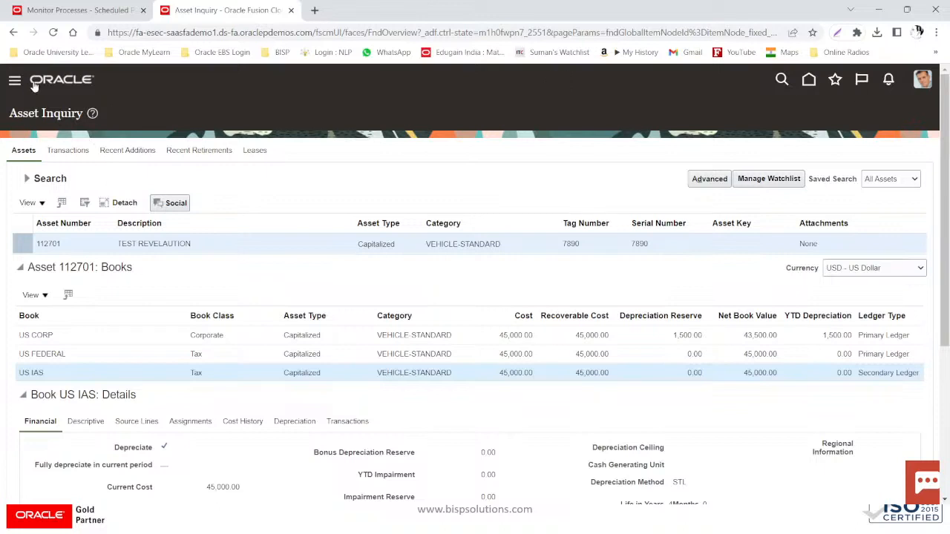
Open the Fixed Assets work area in the other browser tab and switch its book to US IAS - USD
click(71, 10)
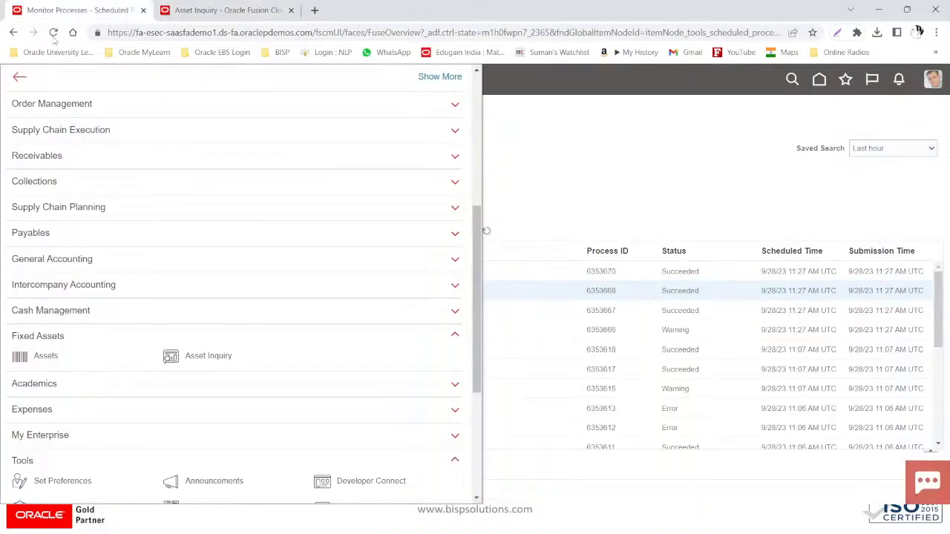
click(46, 358)
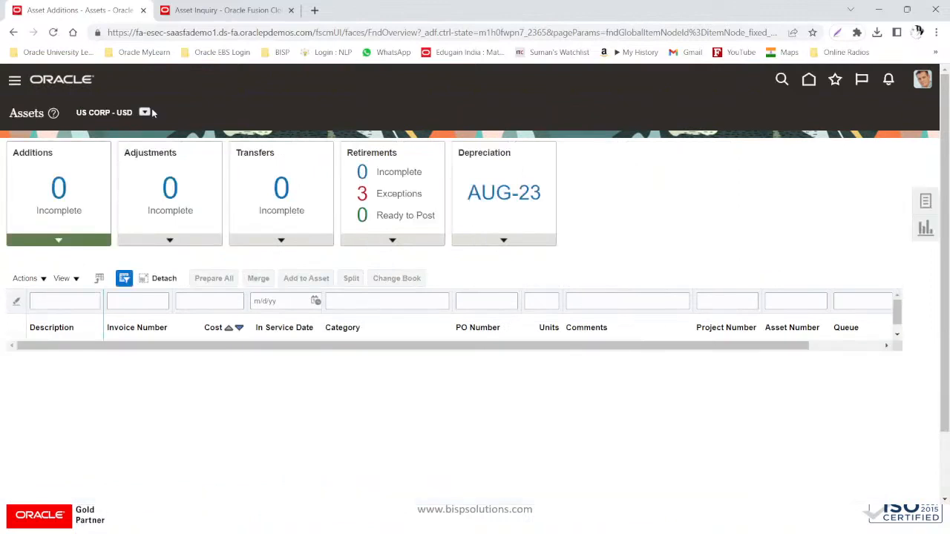
click(145, 113)
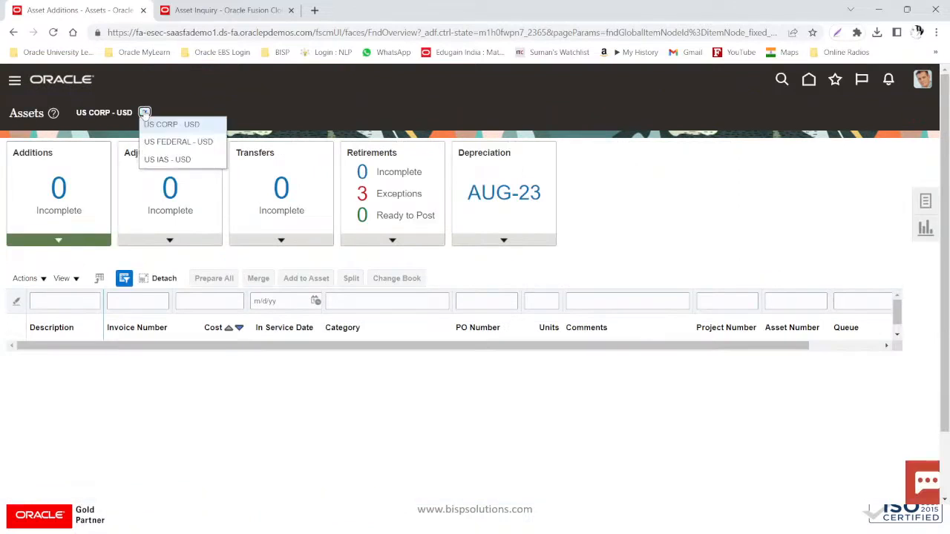
click(150, 155)
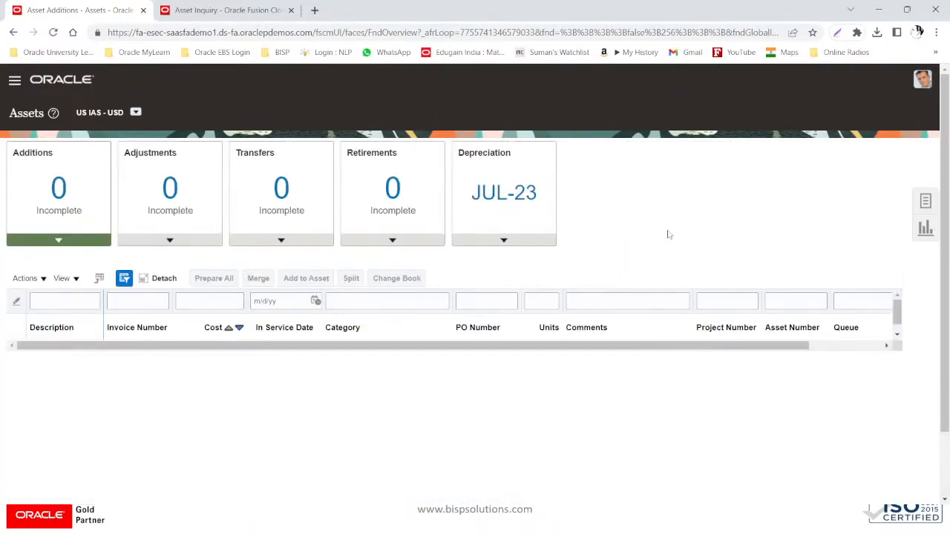
Open the US IAS depreciation period details, review the list of completed additions, and return to the Assets page
click(509, 242)
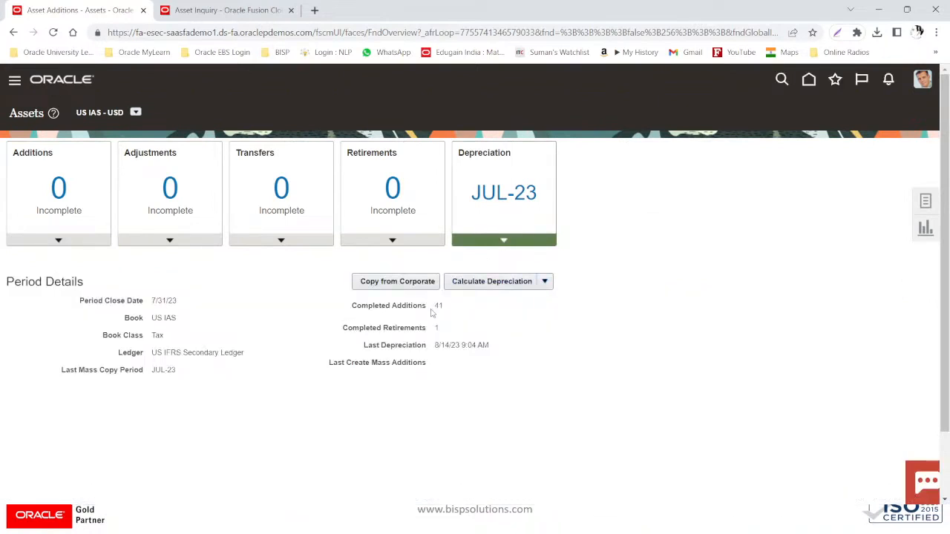
click(439, 306)
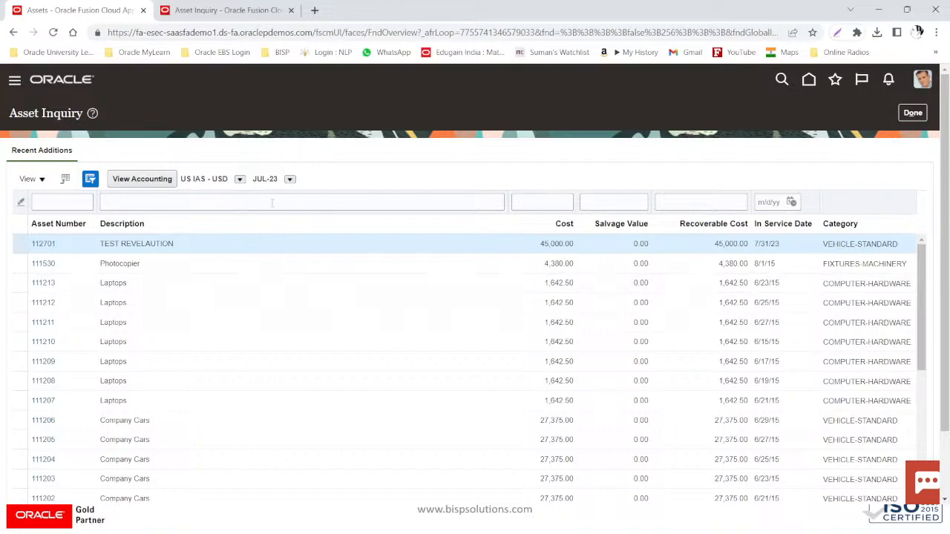
click(918, 113)
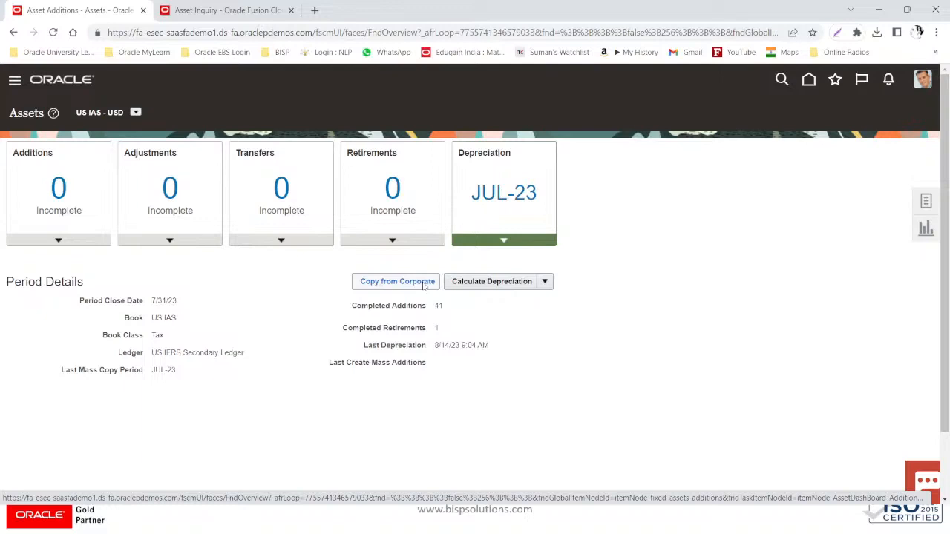
Switch to the PowerPoint slide show and advance from the Periodic Mass Copy Process slide to the closing slide
key(alt+Tab)
key(alt+Tab)
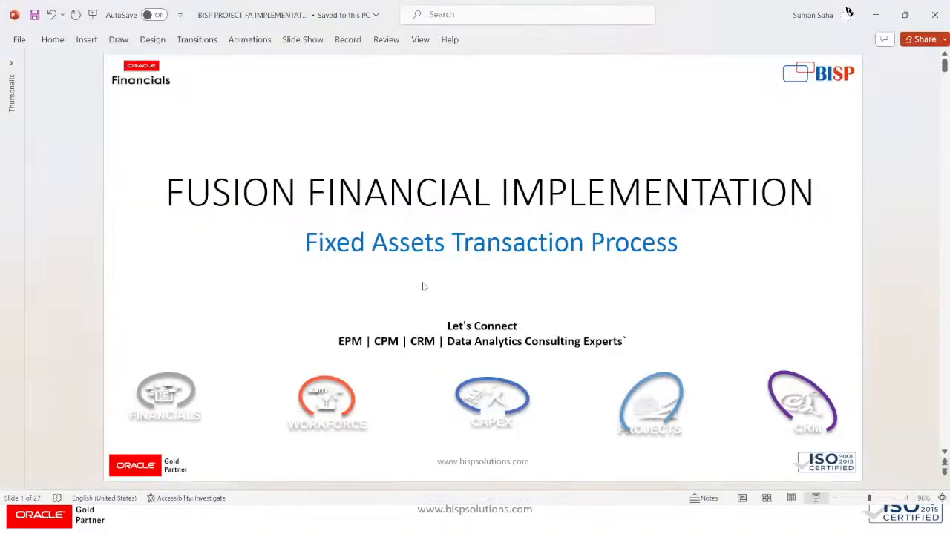
key(alt+Tab)
key(alt+Tab)
key(alt+Tab)
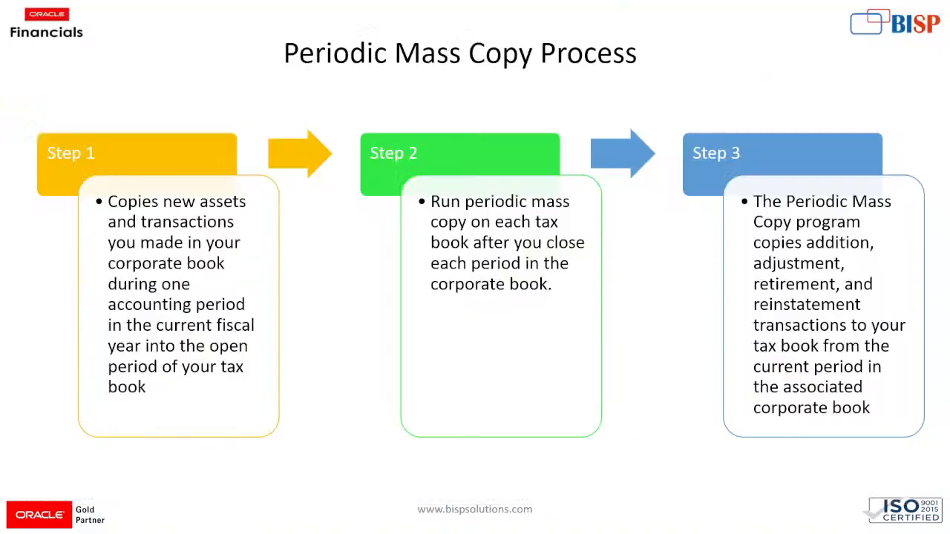
key(Right)
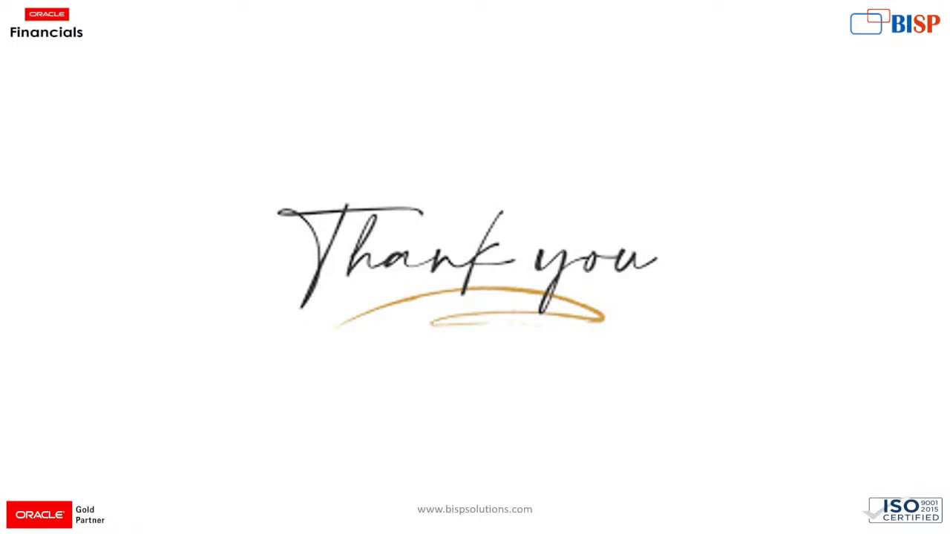
key(alt+Tab)
key(alt+Tab)
key(alt+Tab)
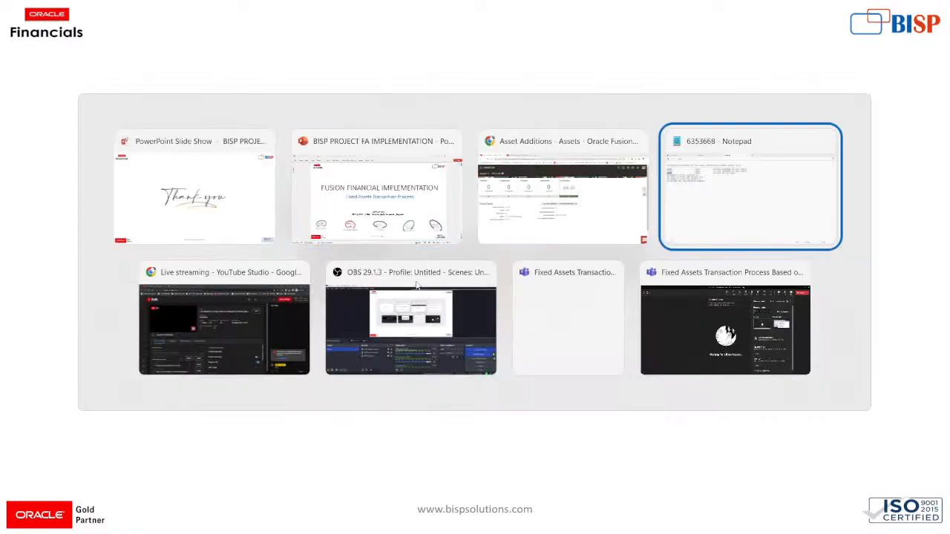
key(alt+Tab)
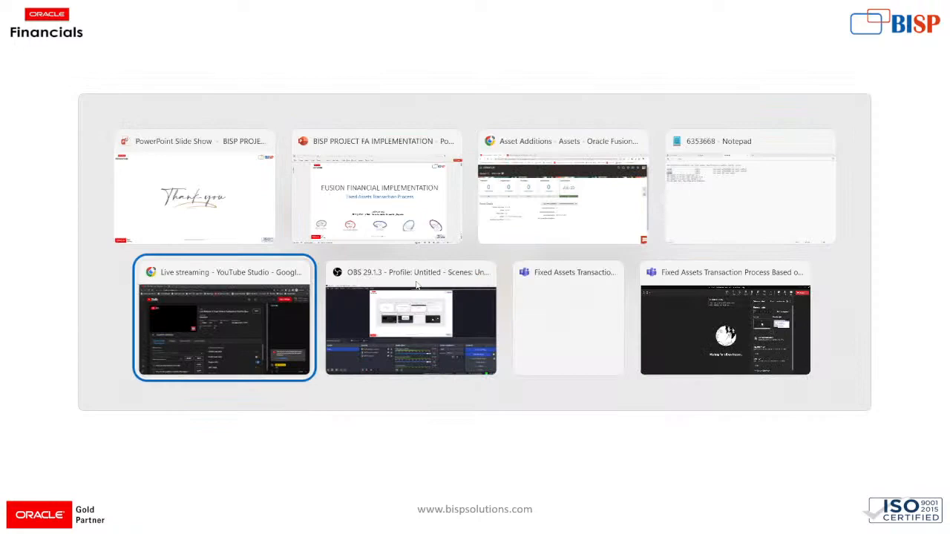